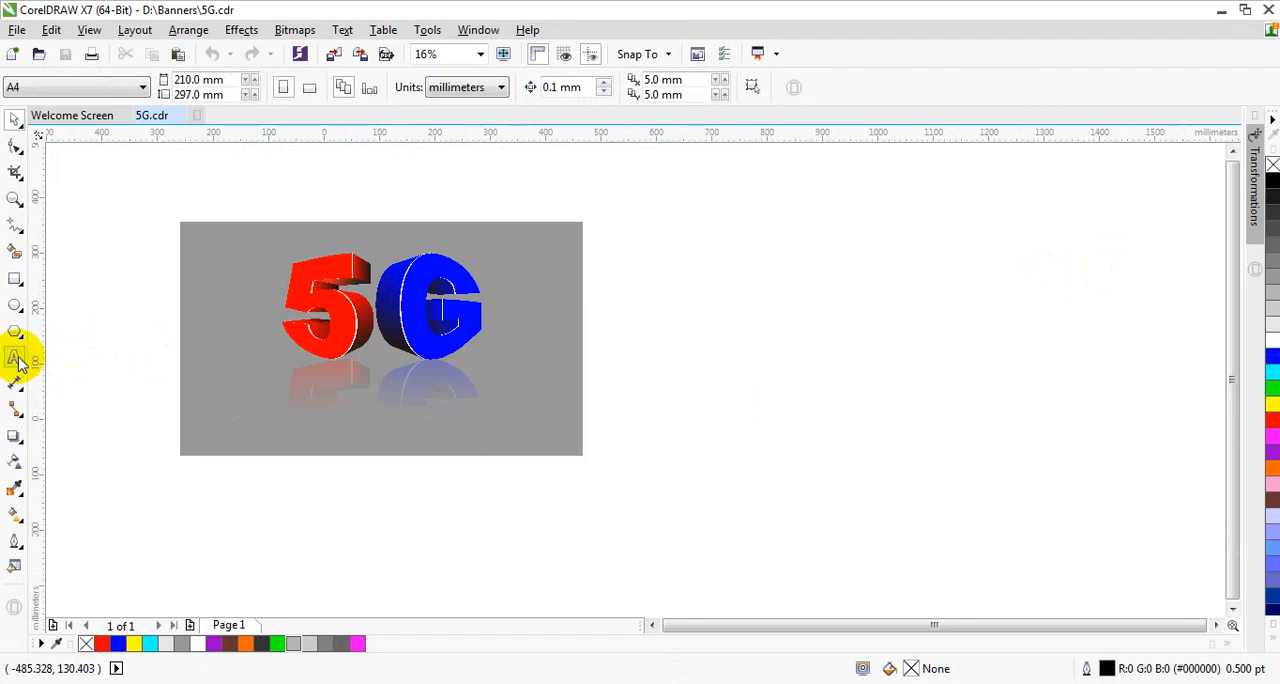
Step: Add the artistic text "5G" at 200 pt in the empty area beside the gray reference artwork
click(50, 360)
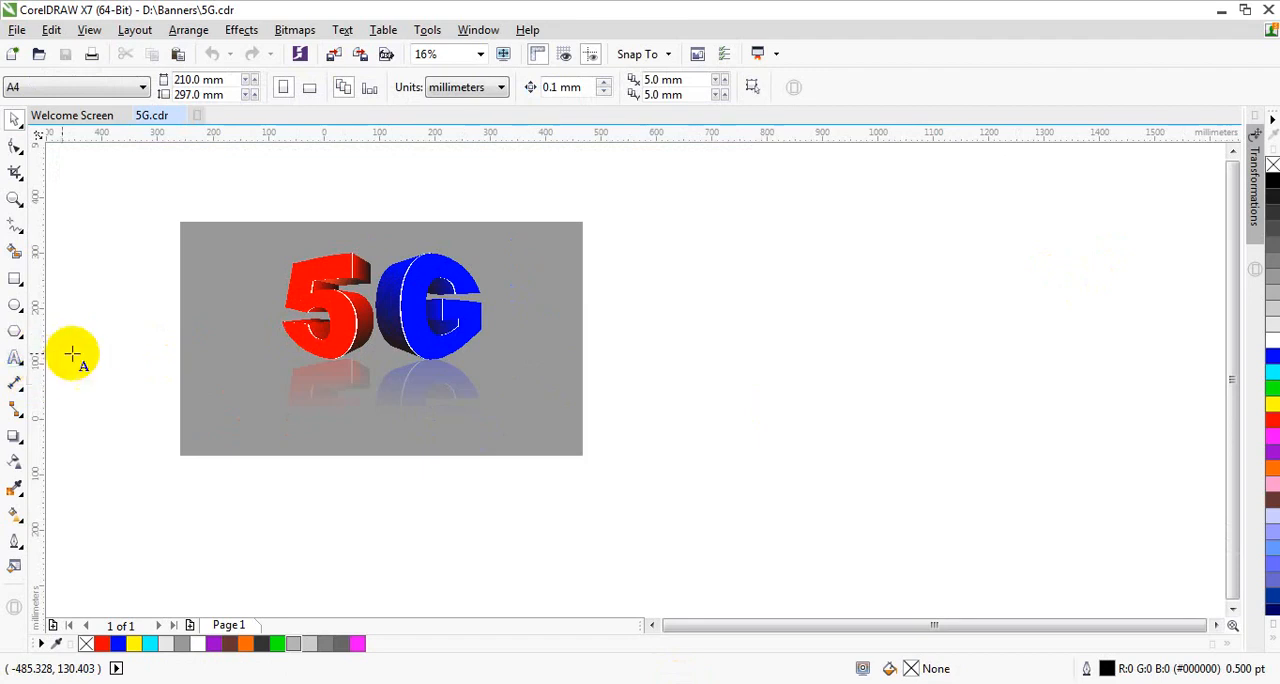
click(793, 340)
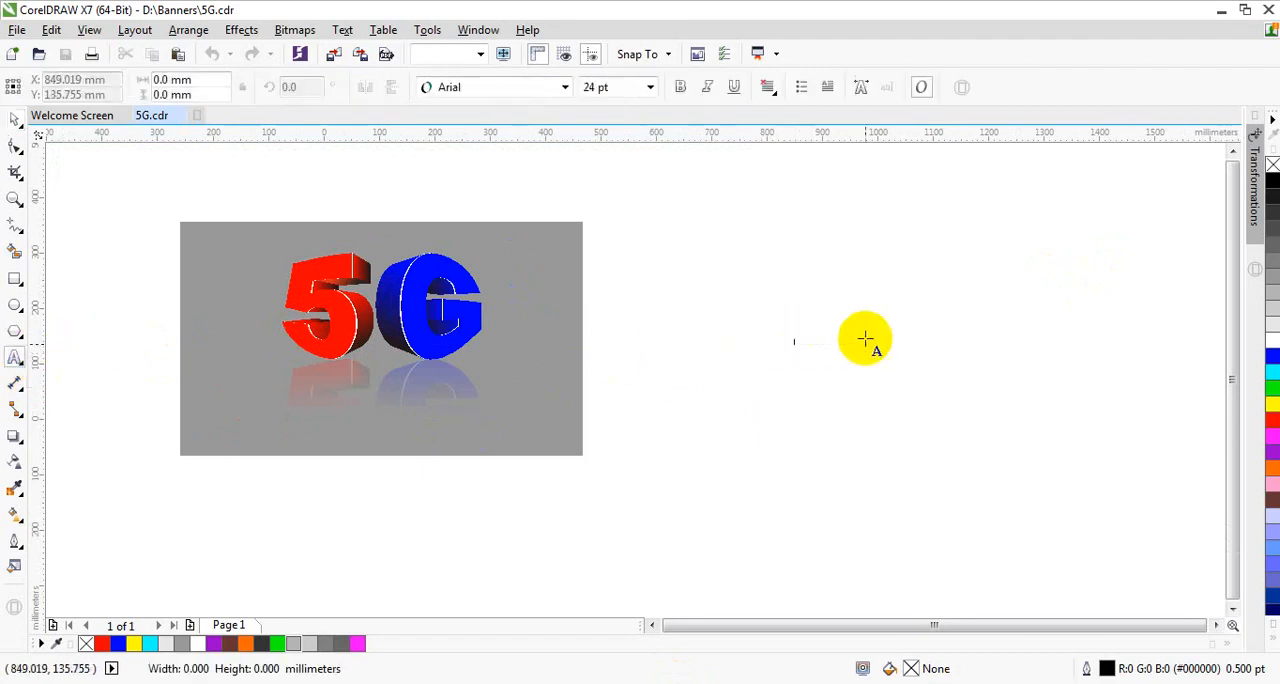
click(648, 95)
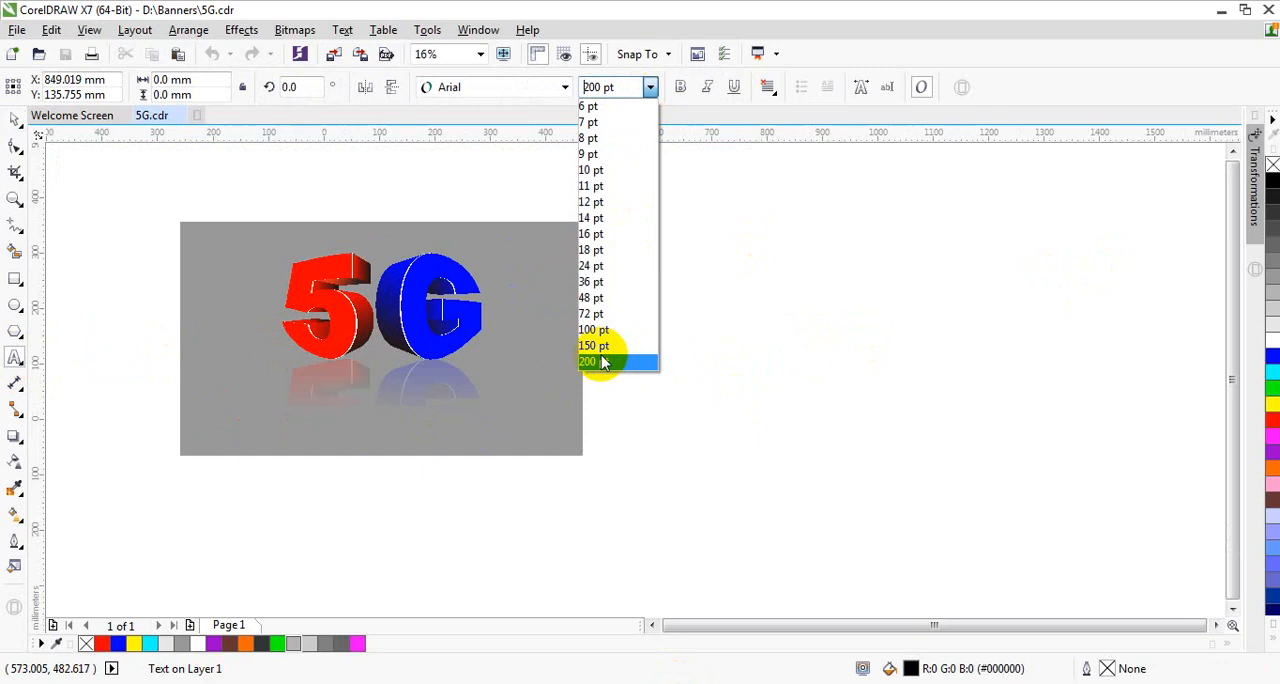
click(605, 360)
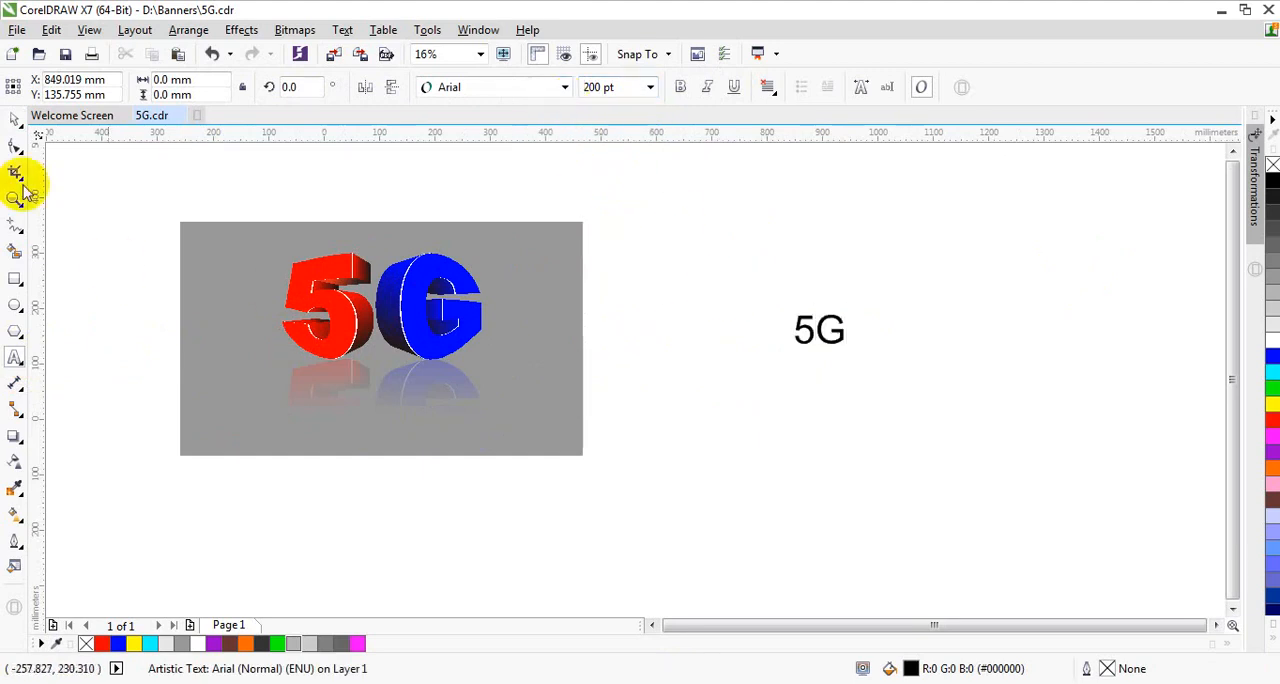
Step: Select the new 5G text and set its font to Arial Black at 200 pt
click(15, 119)
click(565, 88)
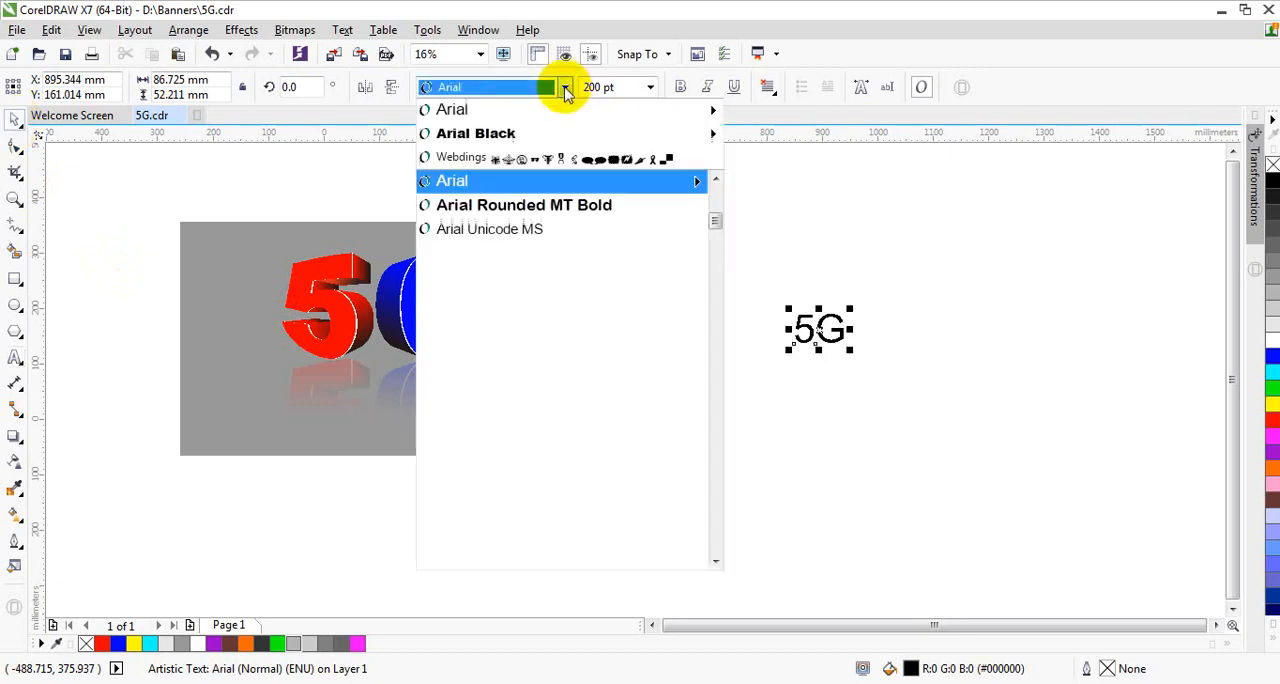
click(529, 130)
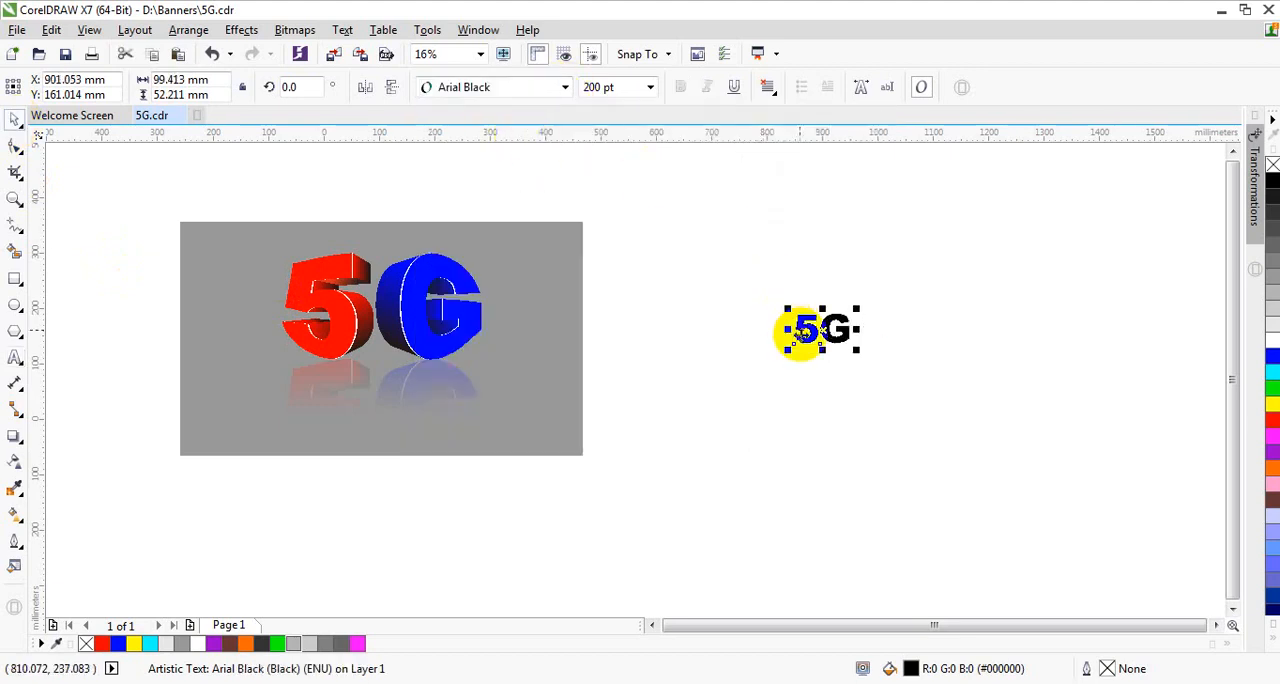
click(650, 87)
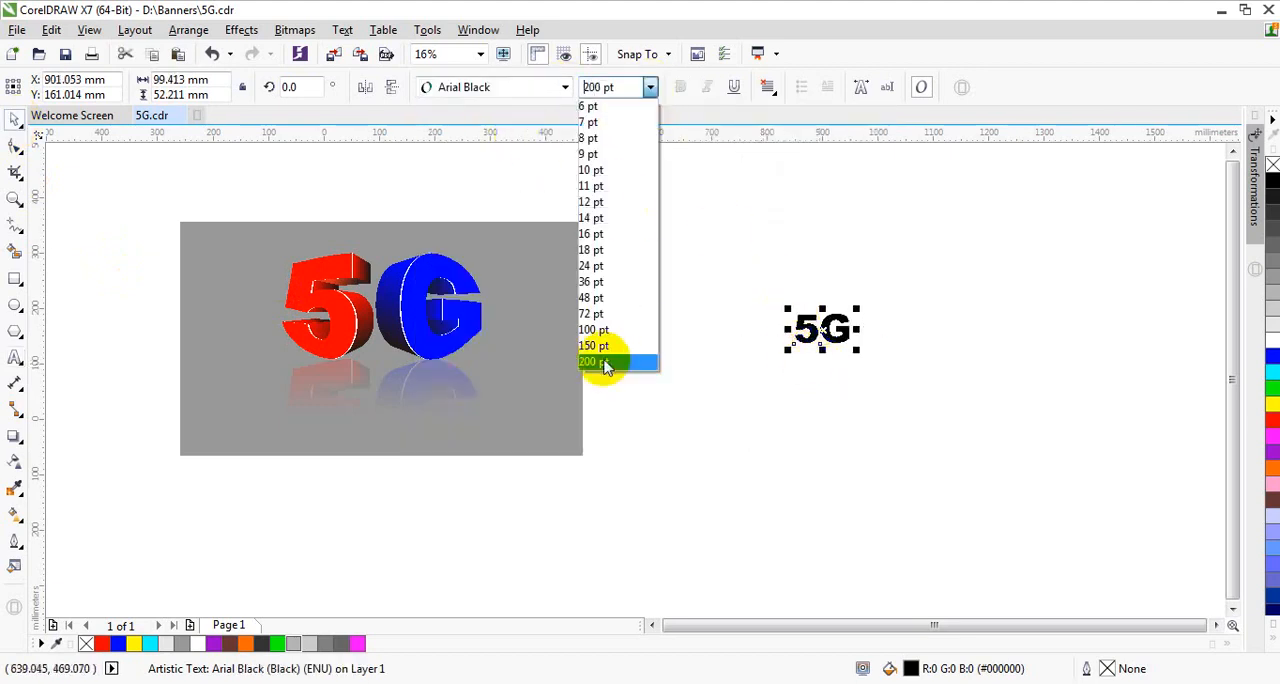
click(600, 362)
Step: Enlarge the 5G text to about 356 mm wide by 187 mm high and move it further from the reference artwork
drag(789, 348, 700, 366)
drag(713, 308, 765, 320)
scroll(815, 289, up, 2)
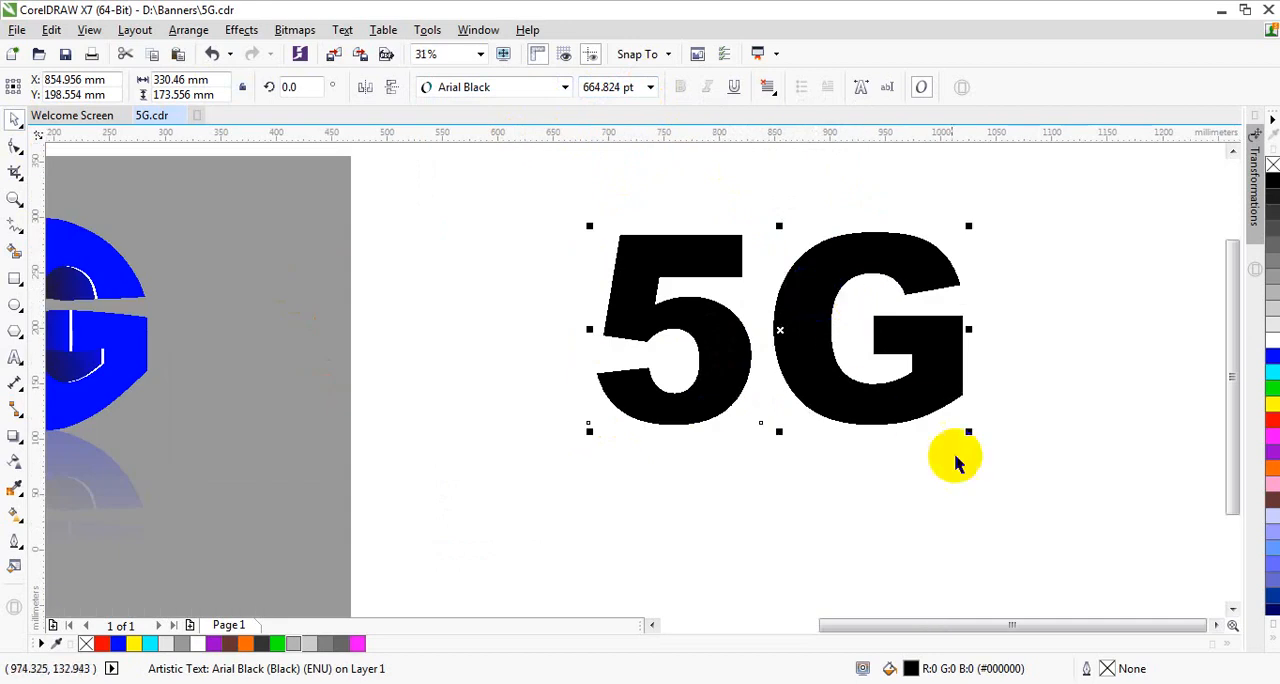
drag(966, 433, 994, 437)
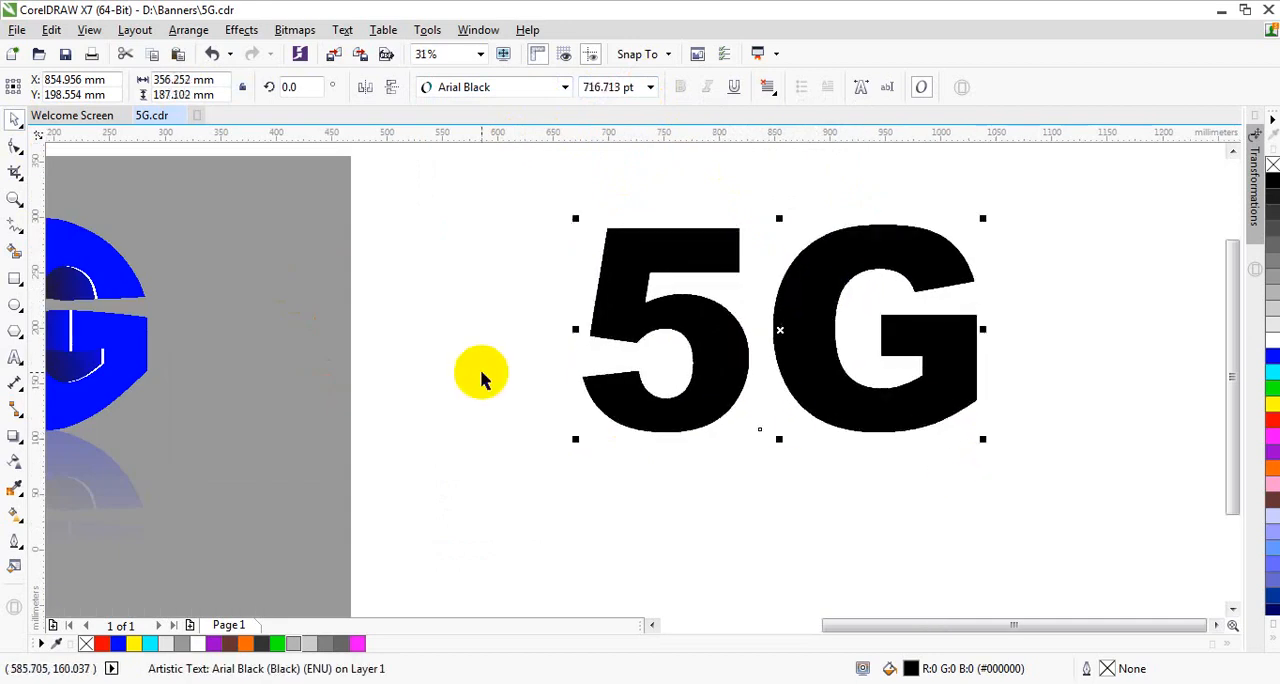
scroll(480, 371, down, 2)
scroll(695, 380, up, 2)
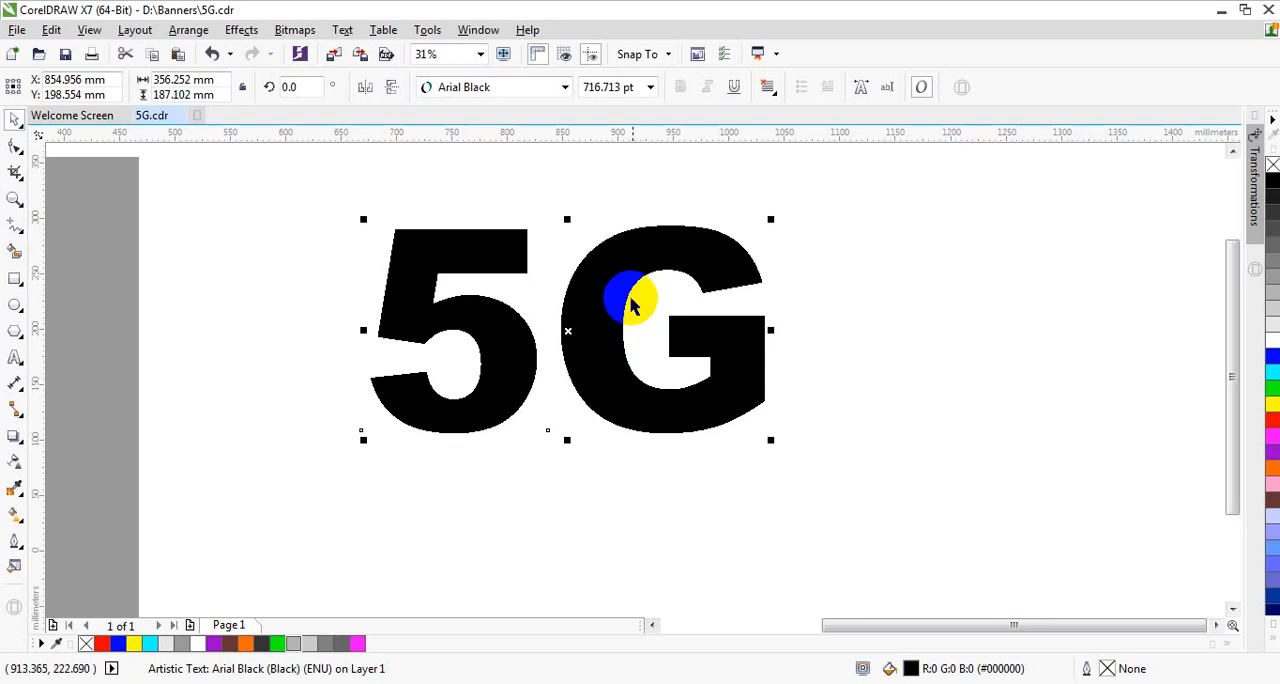
drag(630, 305, 695, 303)
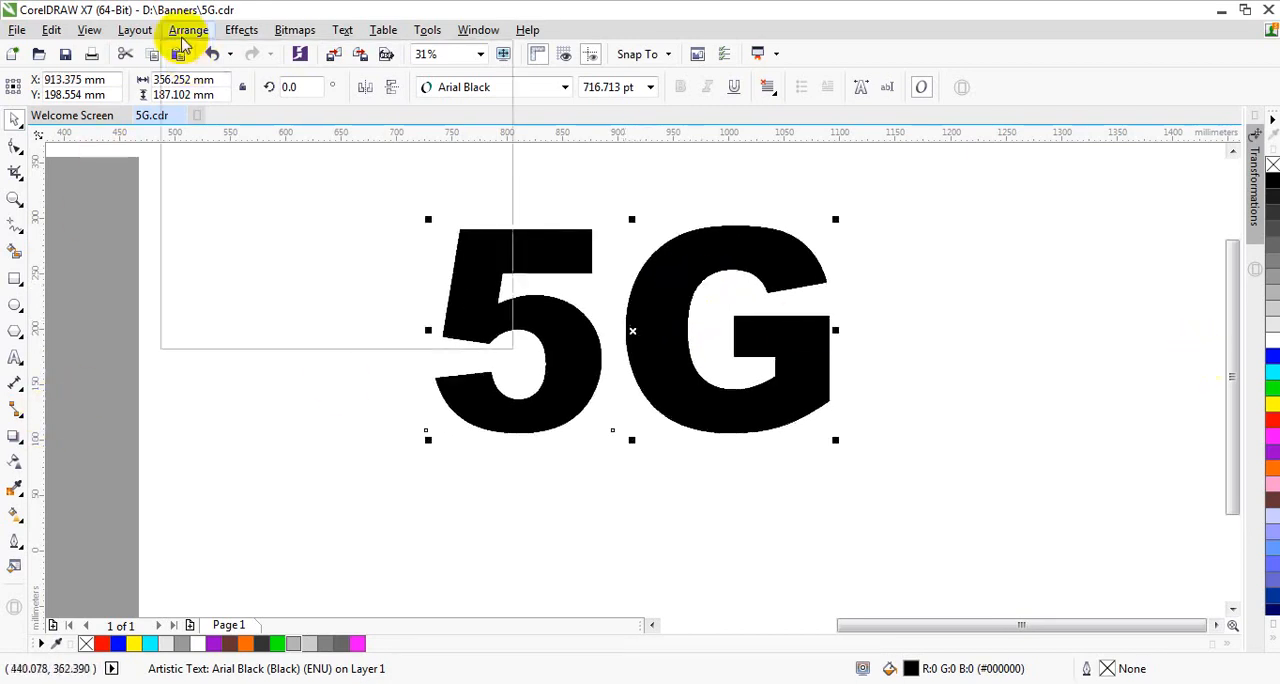
Step: Break the 5G text apart into two separately selectable letters
click(226, 137)
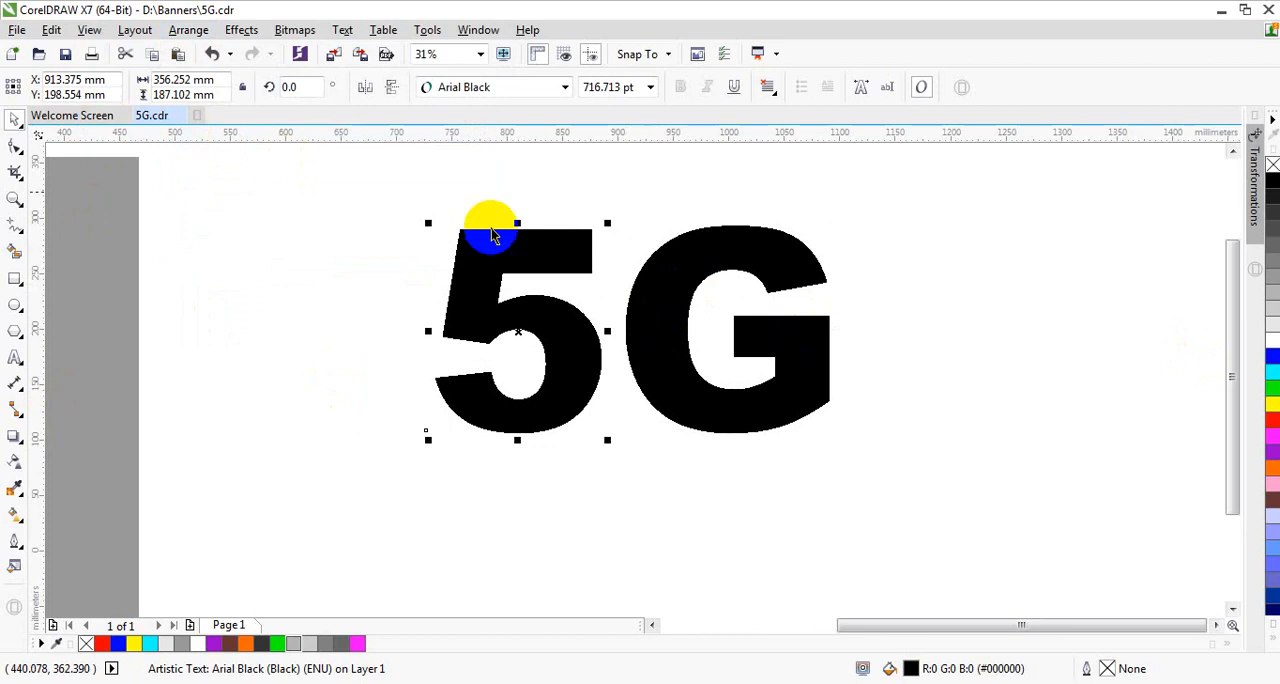
click(602, 203)
click(513, 259)
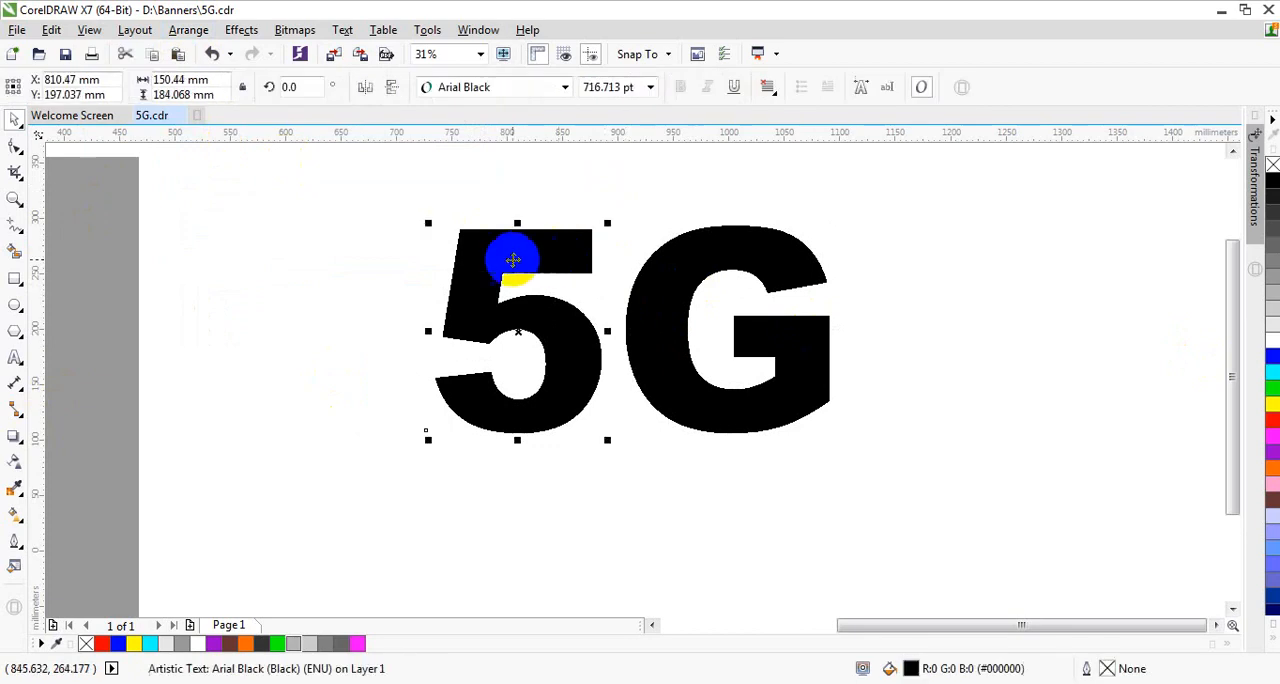
click(678, 298)
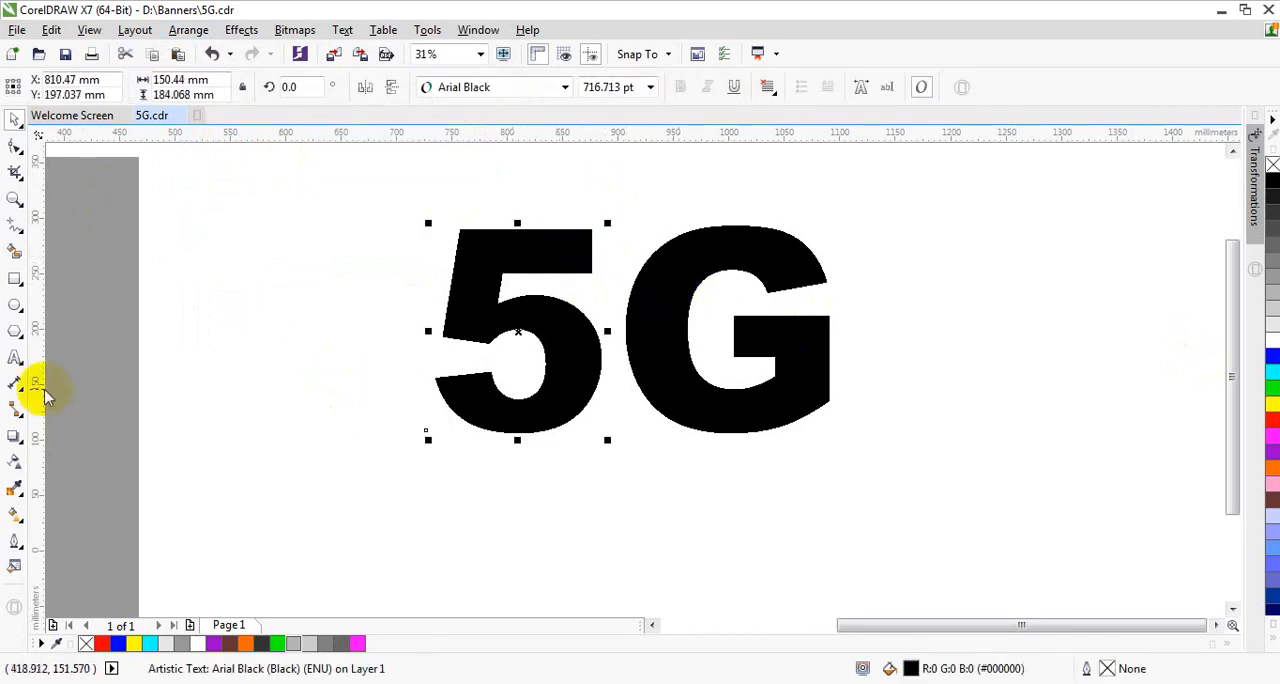
Step: Apply an Envelope to the 5 and delete the middle nodes of its upper and lower edges
click(20, 444)
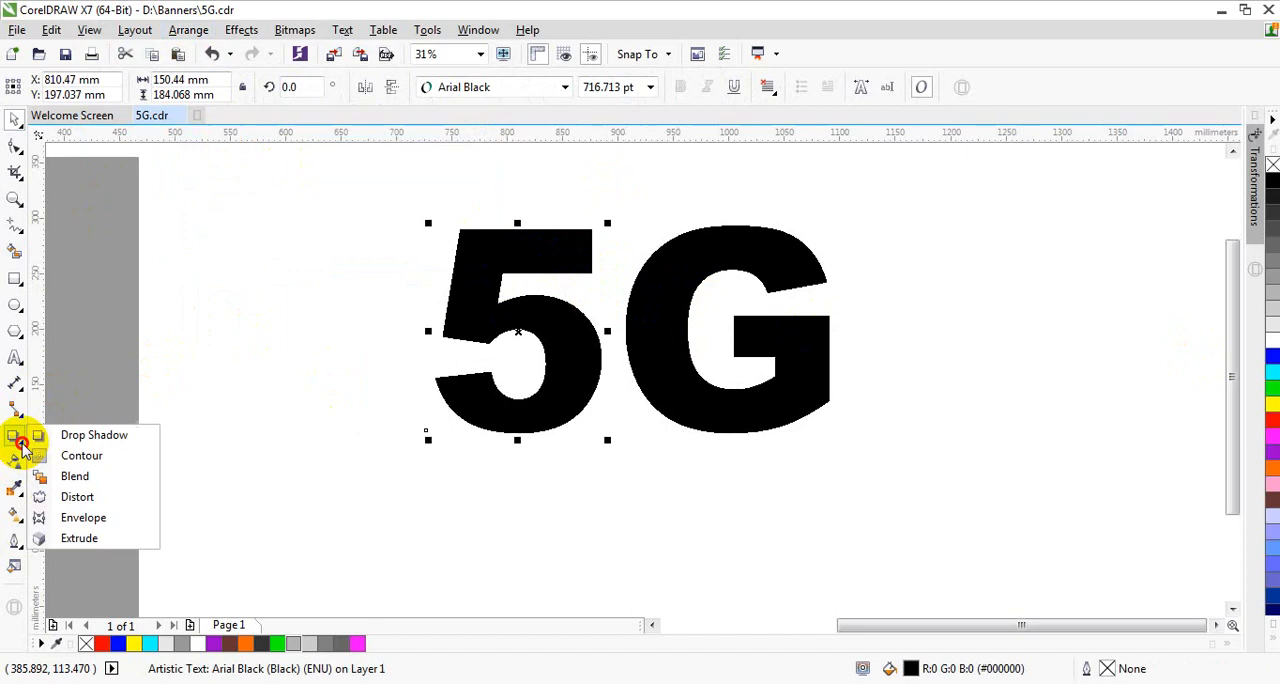
click(70, 517)
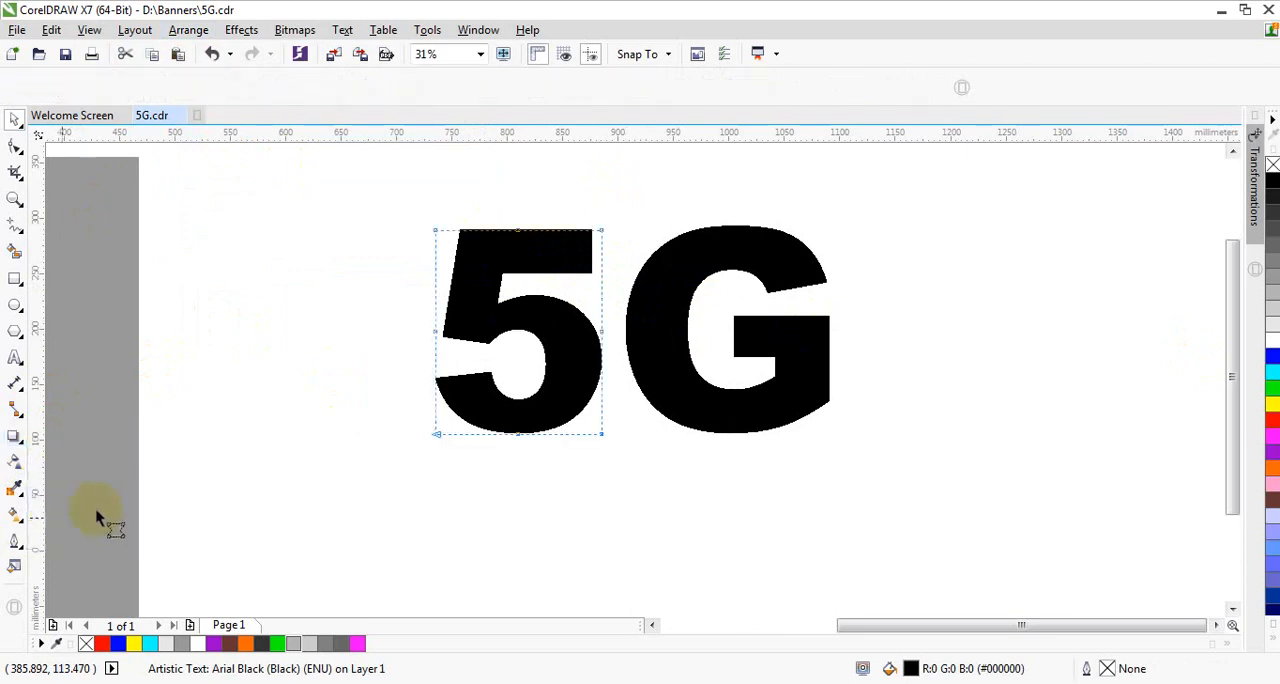
click(527, 237)
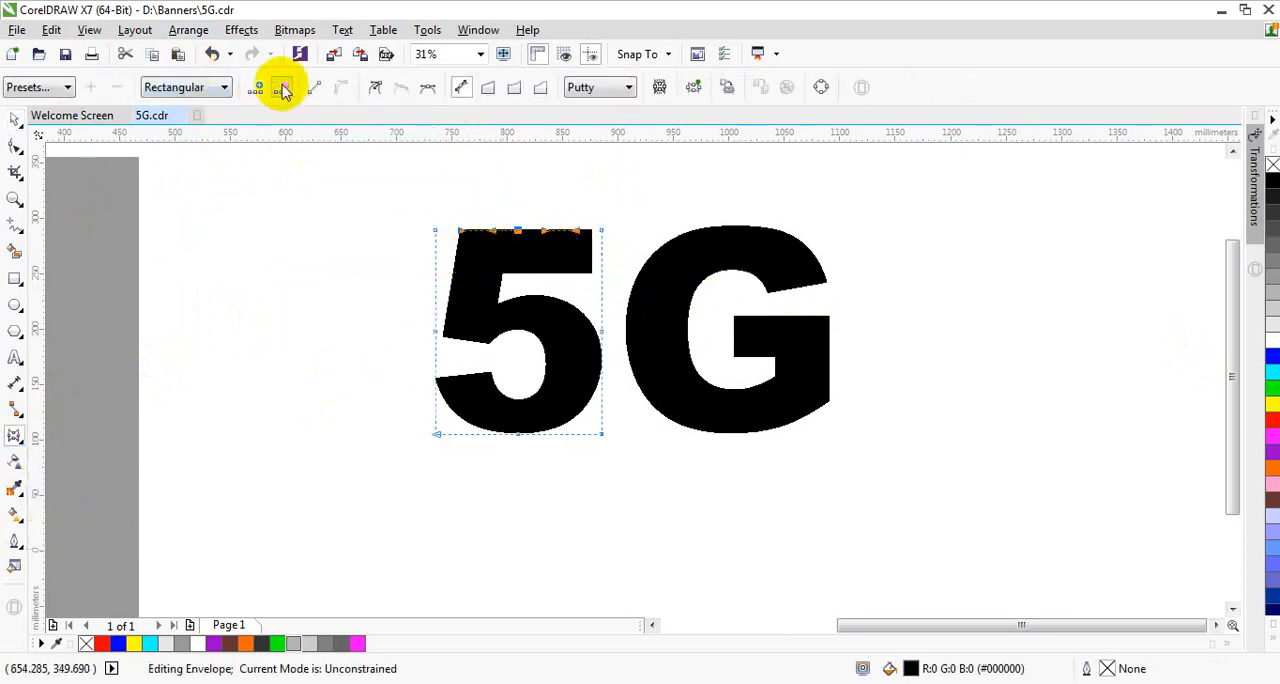
click(527, 483)
drag(505, 465, 531, 419)
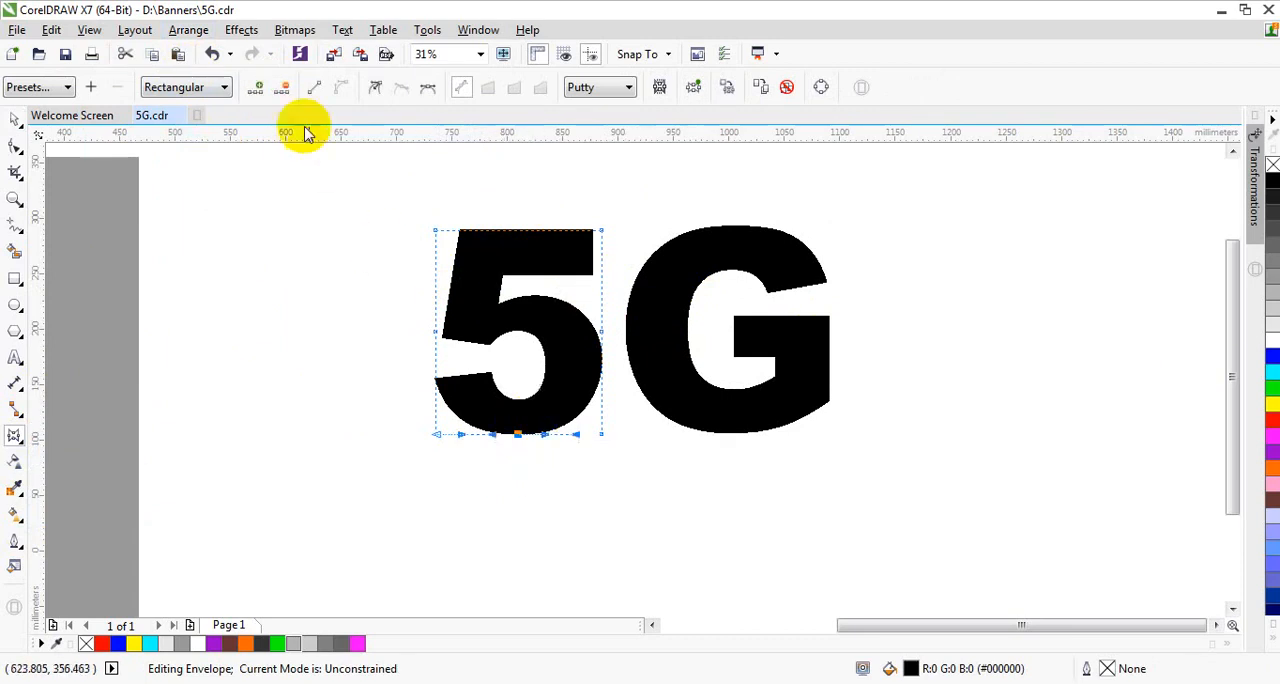
click(283, 89)
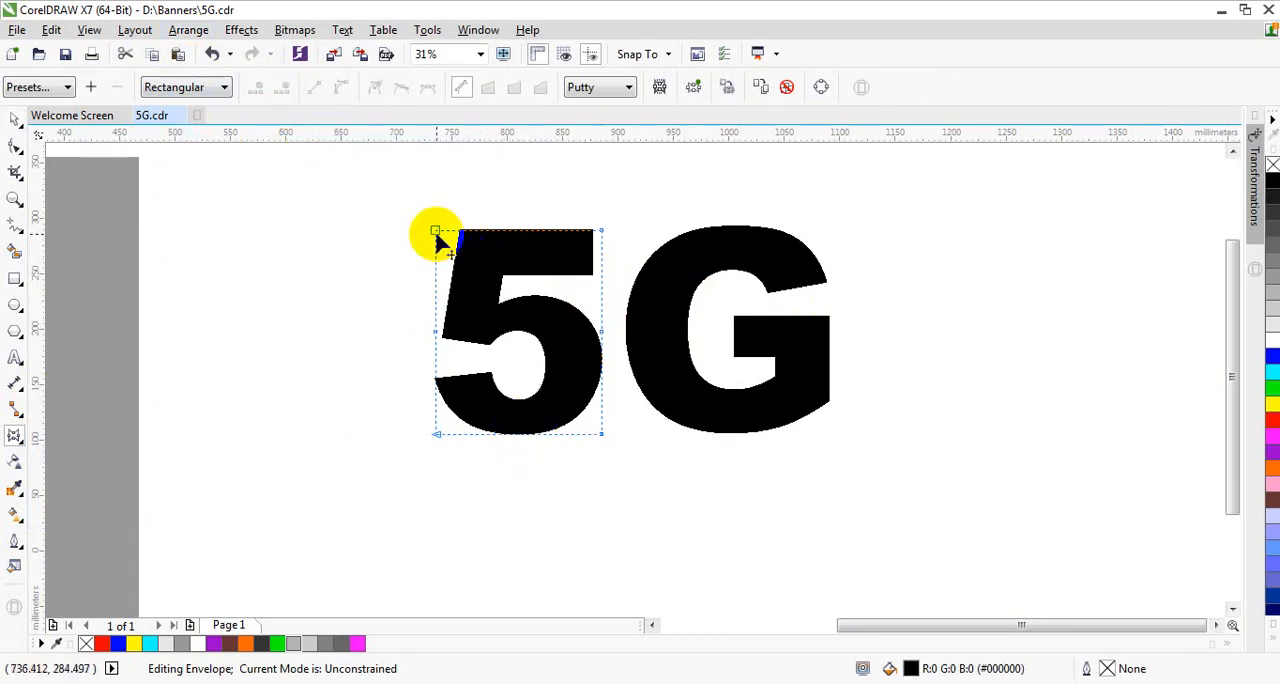
Step: Taper the 5 toward its outer left side by moving the envelope's left corner nodes inward and adjusting the upper curve handle
mouse_move(434, 247)
mouse_down()
mouse_move(434, 262)
mouse_move(435, 251)
mouse_up()
drag(436, 436, 491, 420)
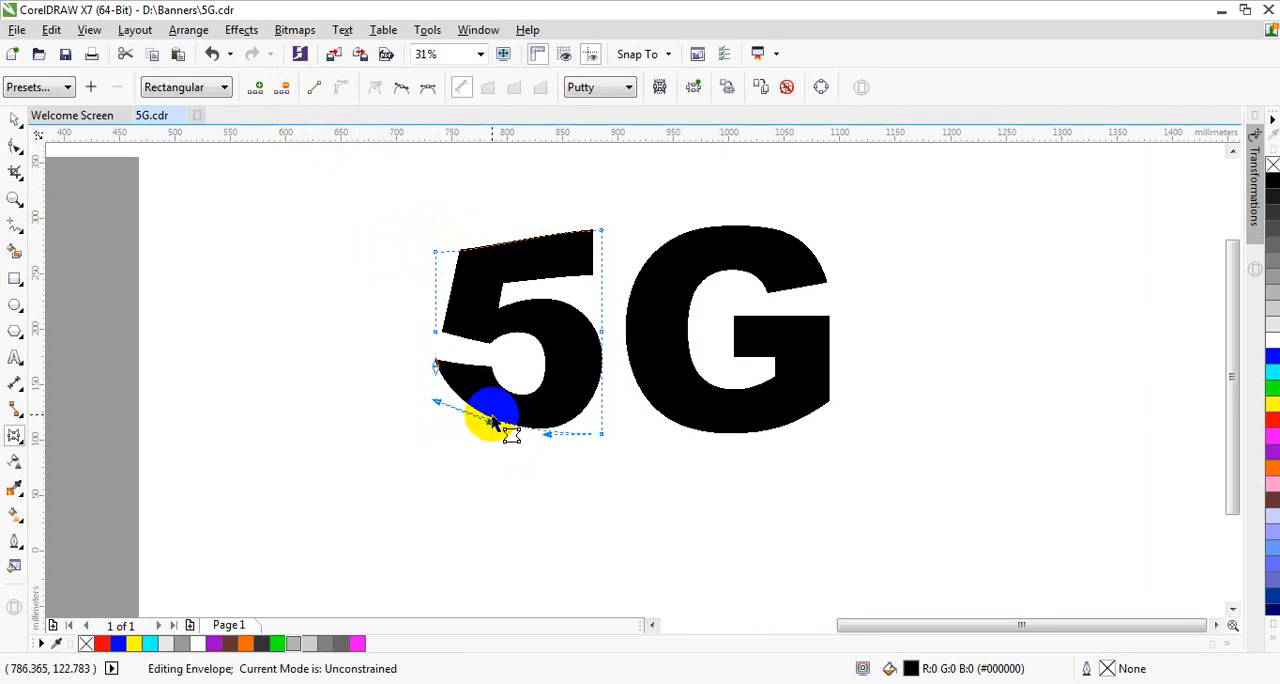
click(435, 253)
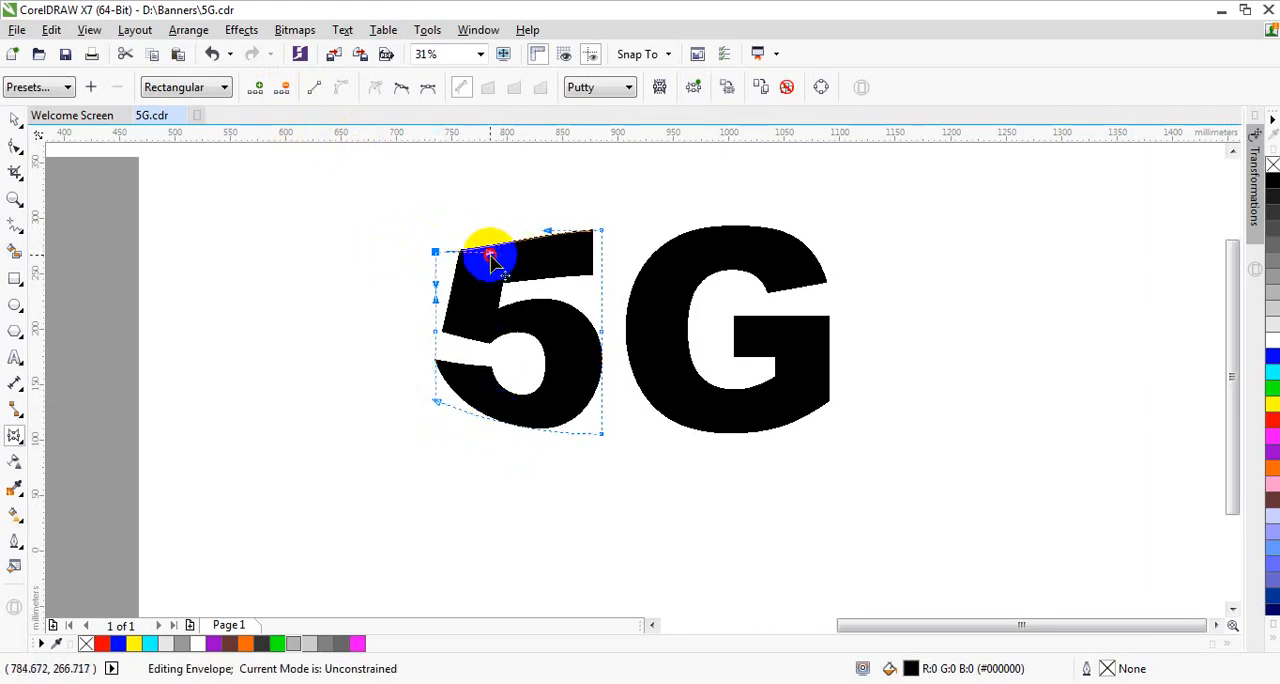
drag(490, 258, 491, 250)
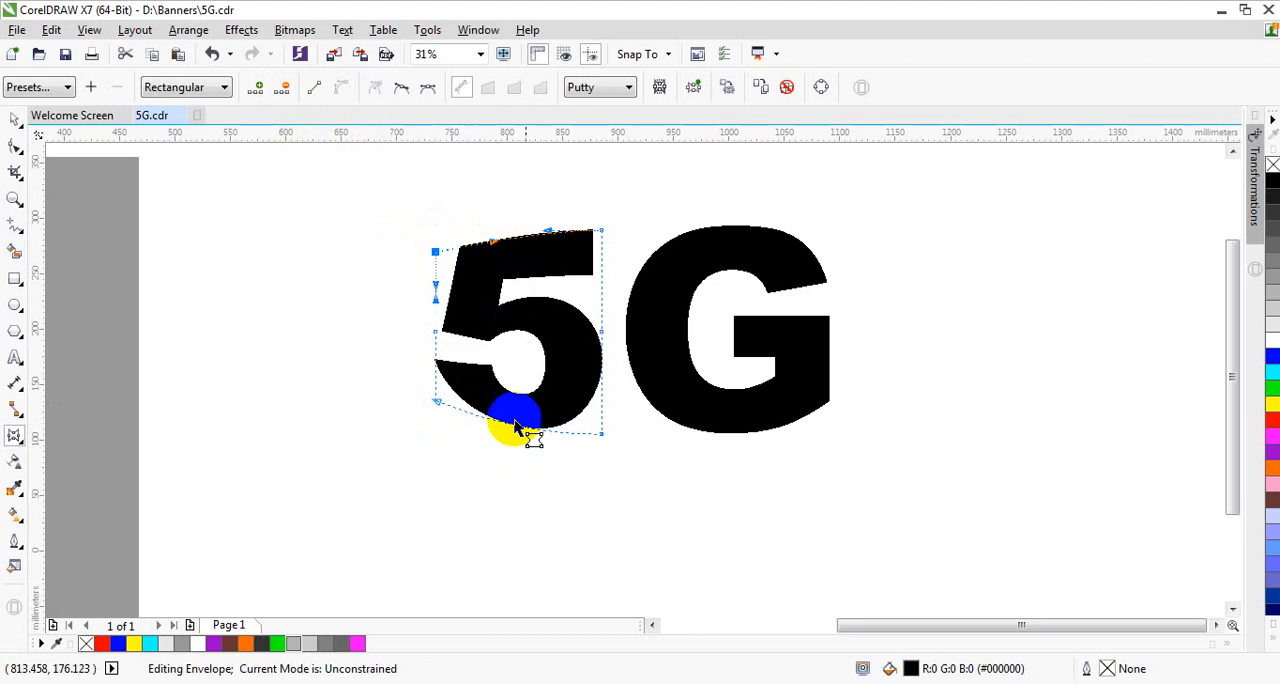
click(15, 119)
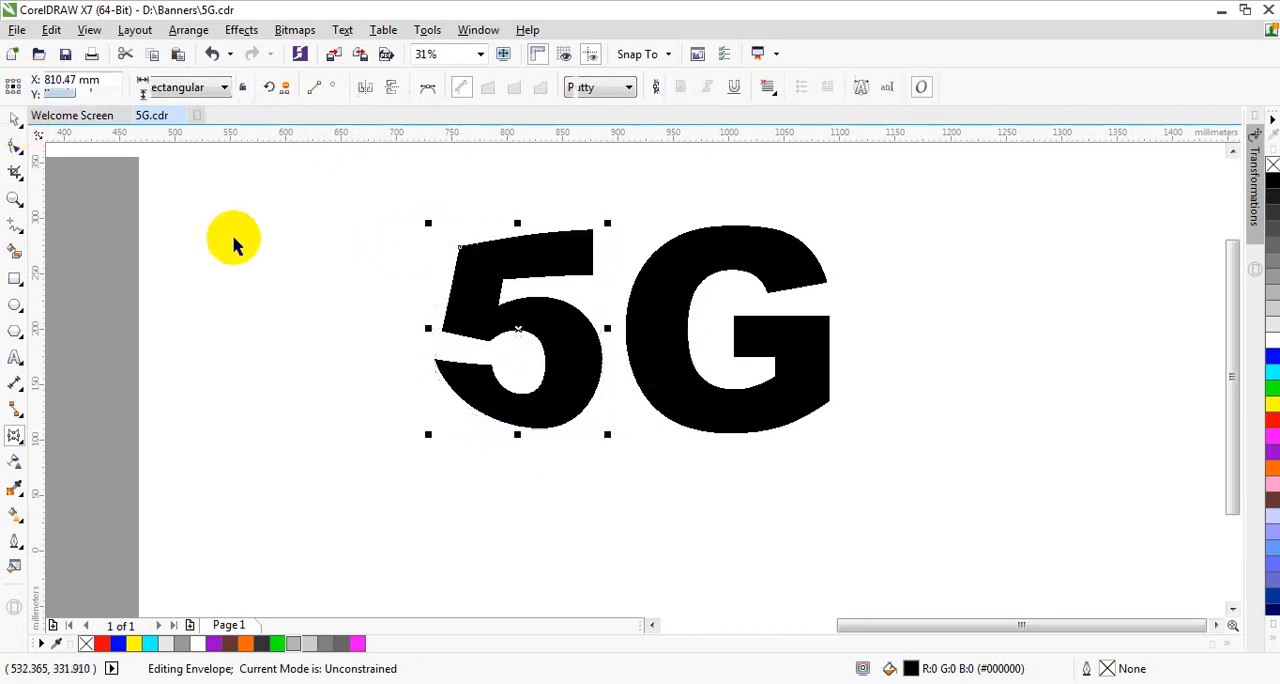
Step: Apply an Envelope to the G and delete the middle nodes of its upper and lower edges
click(624, 289)
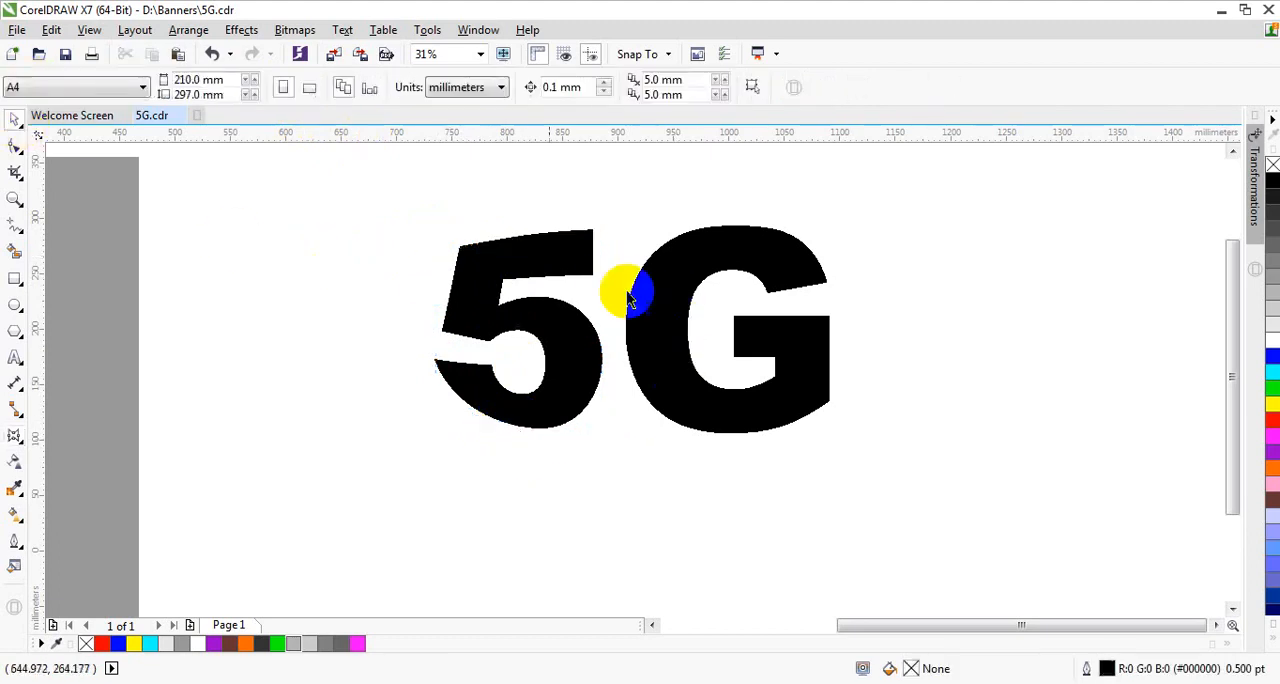
click(15, 437)
click(700, 329)
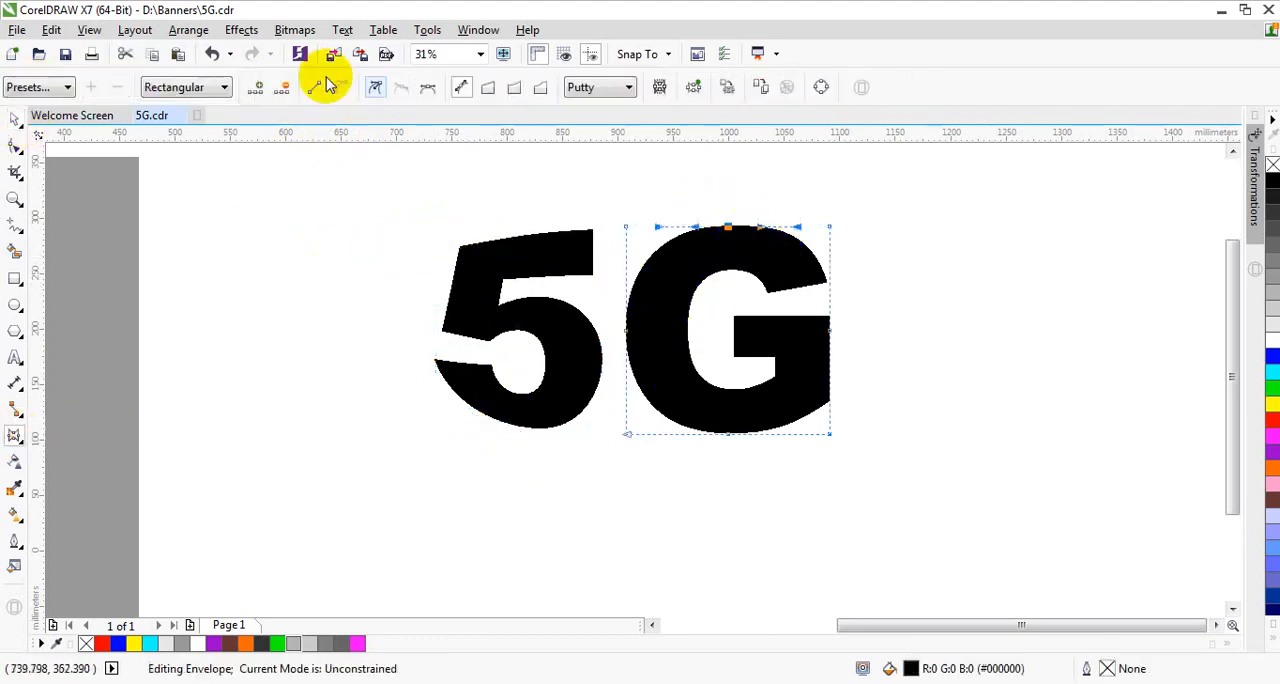
click(646, 343)
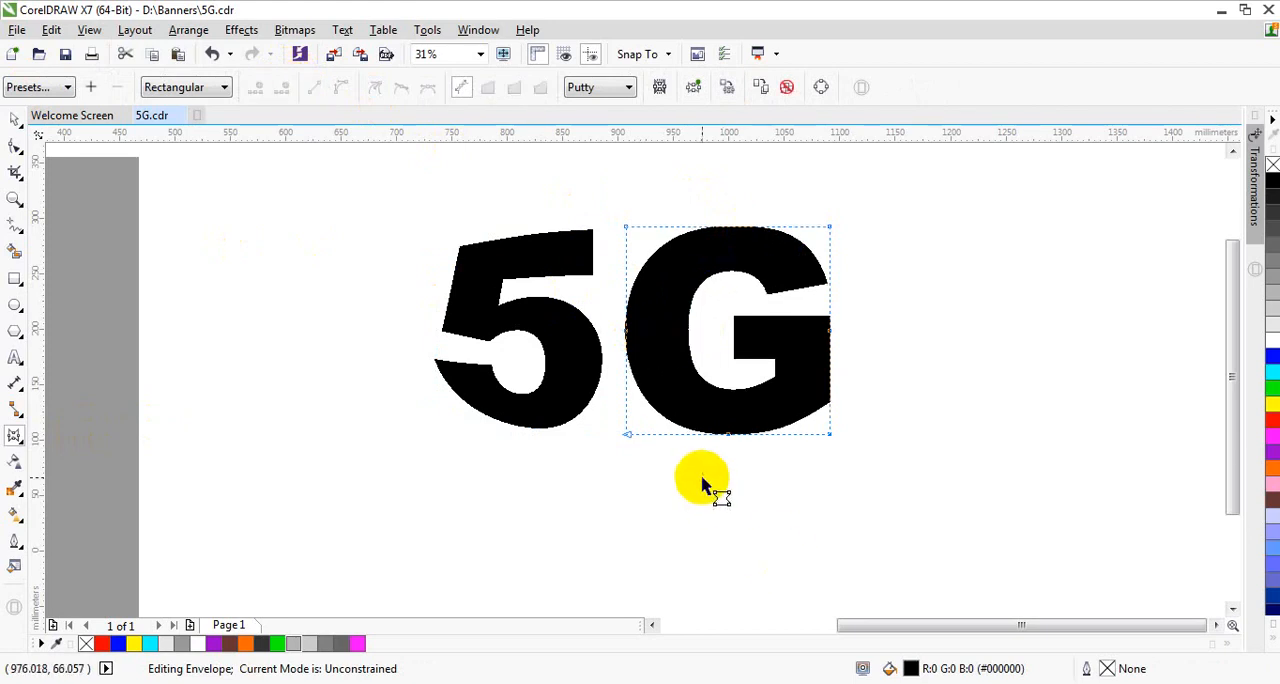
drag(703, 471, 770, 425)
click(282, 90)
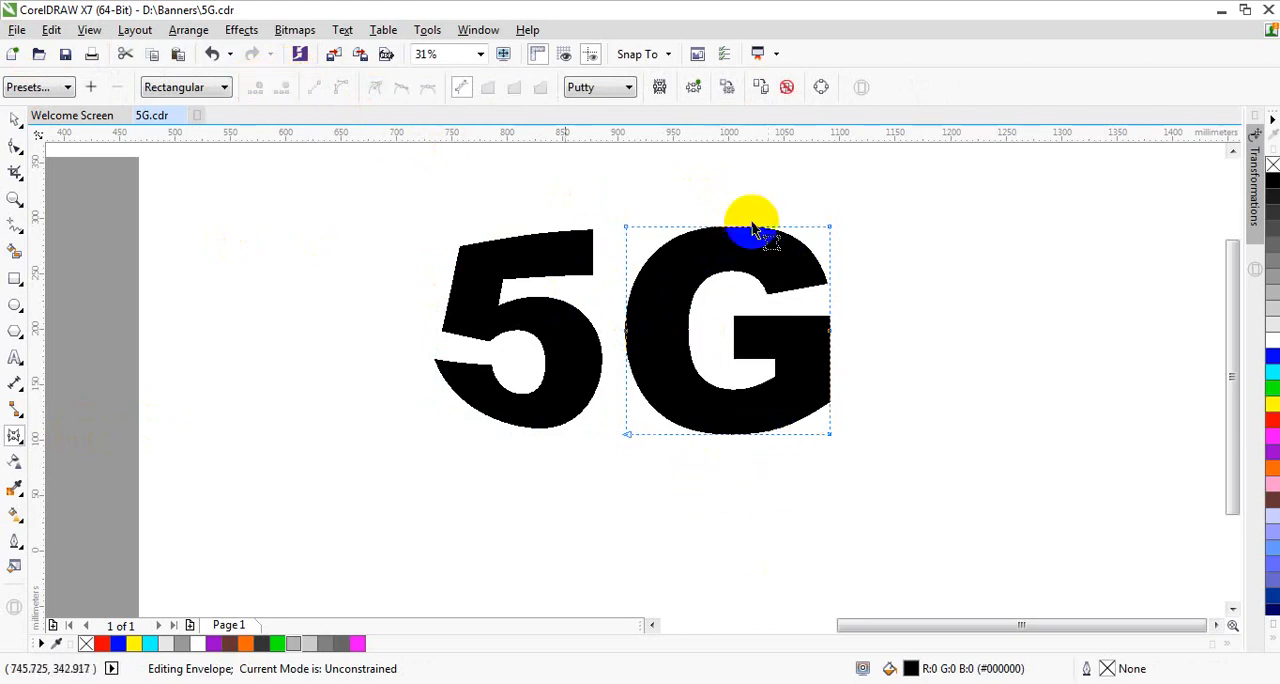
Step: Taper the G toward its outer right side by moving the envelope's right corner nodes inward and adjusting the upper curve handles
drag(829, 228, 829, 257)
drag(829, 436, 763, 423)
click(627, 229)
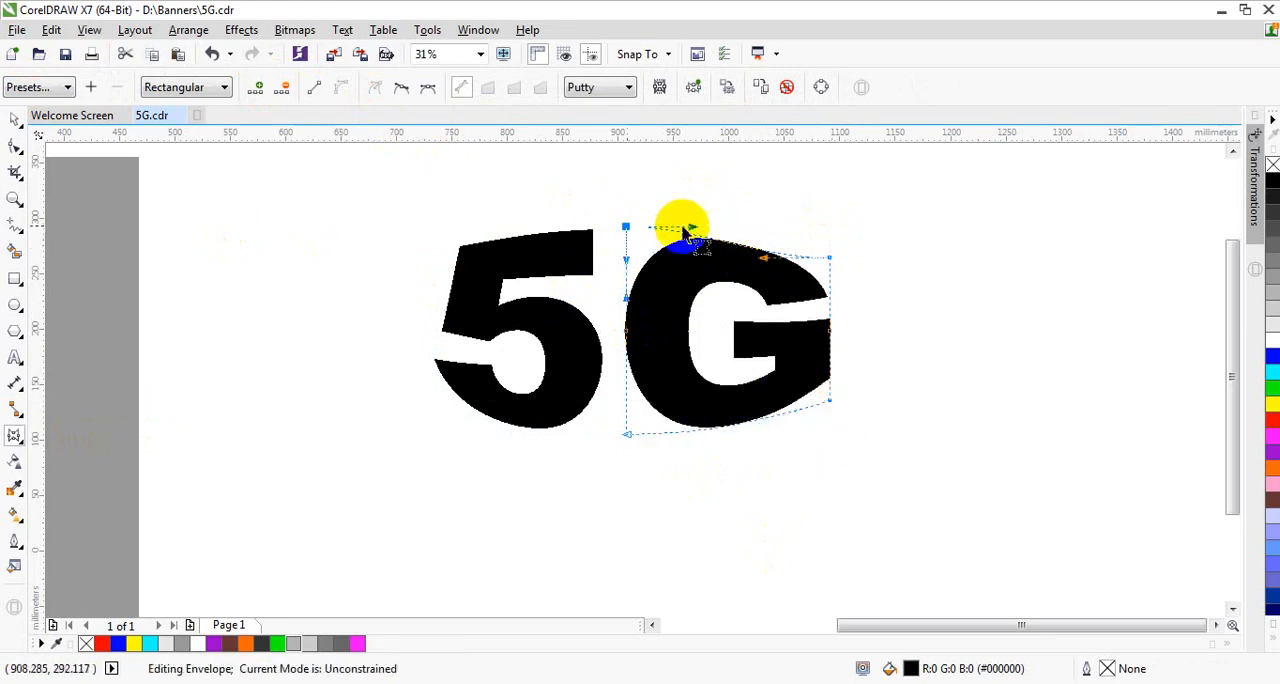
drag(683, 226, 765, 250)
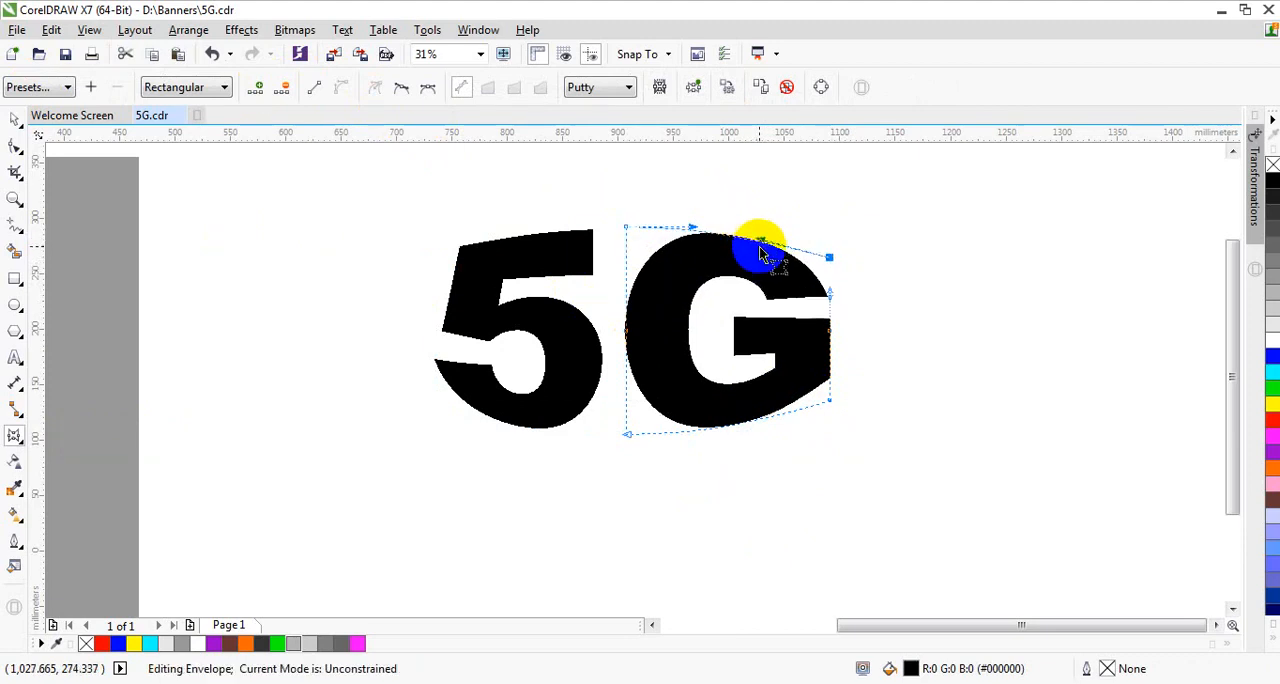
click(16, 118)
click(686, 271)
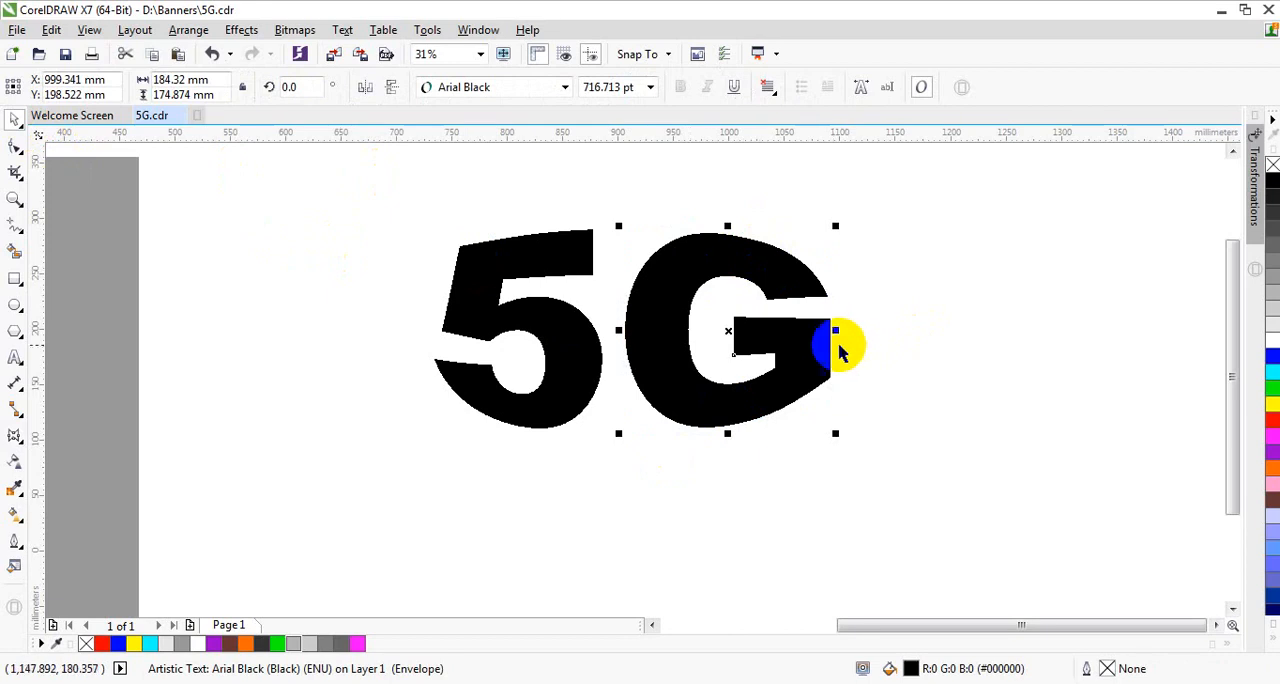
drag(836, 330, 823, 338)
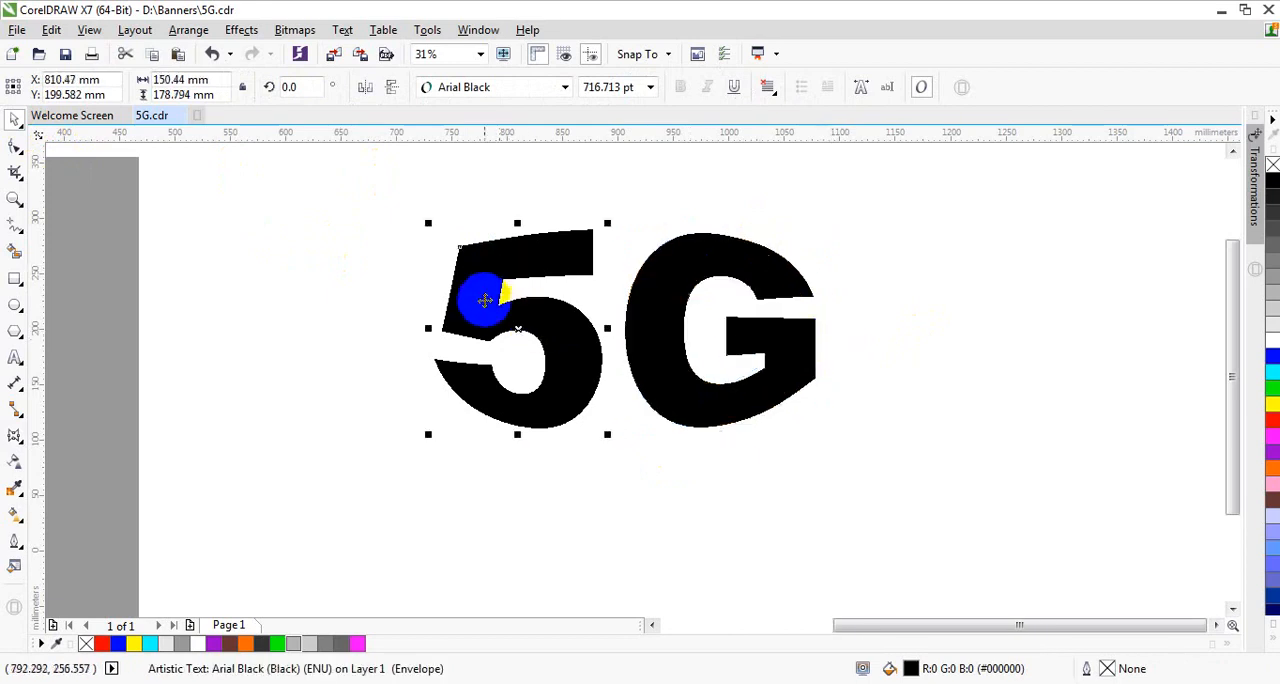
key(ctrl+z)
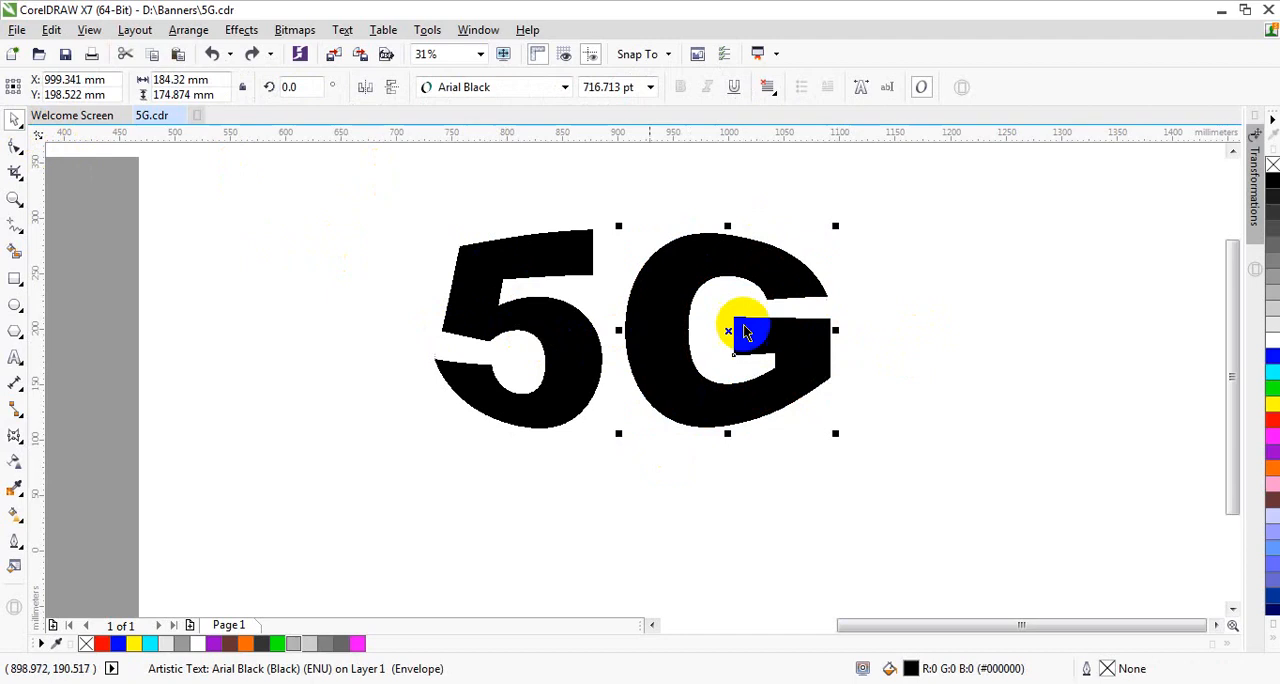
Step: Place a horizontal guideline level with the top of the 5 and stretch the G upward to it, to 178.794 mm high
click(855, 234)
drag(356, 188, 965, 482)
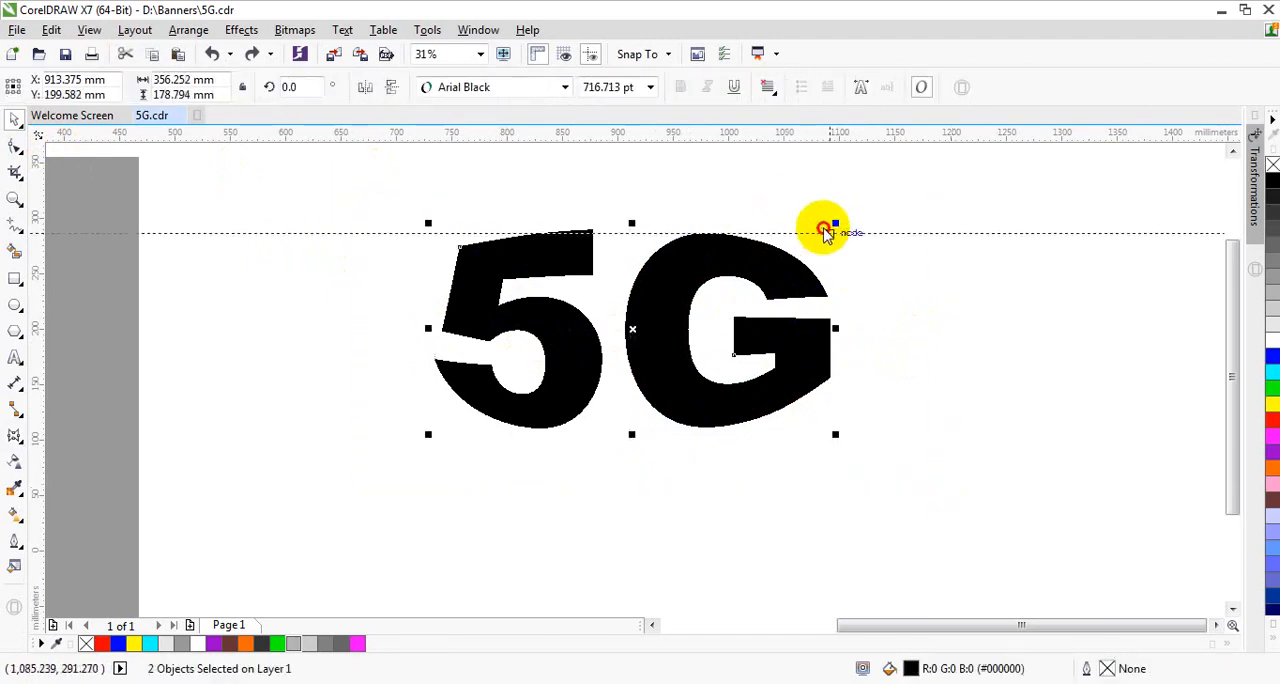
drag(824, 232, 770, 228)
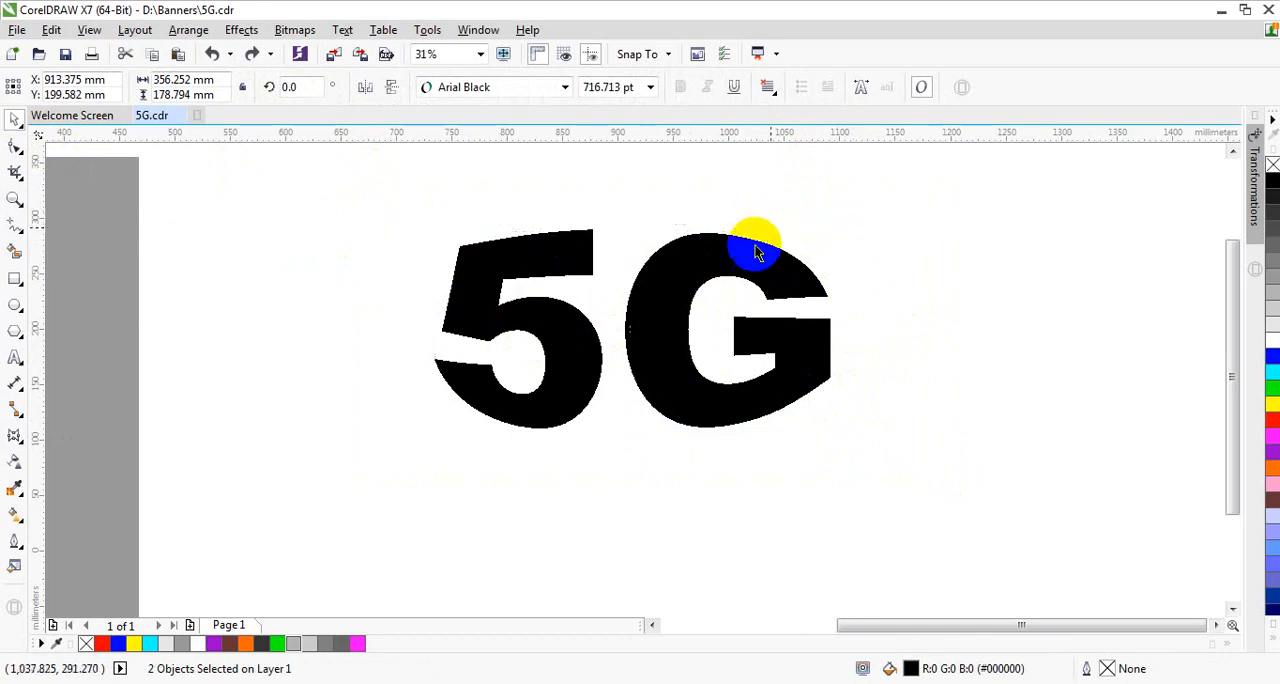
click(757, 252)
scroll(706, 206, up, 4)
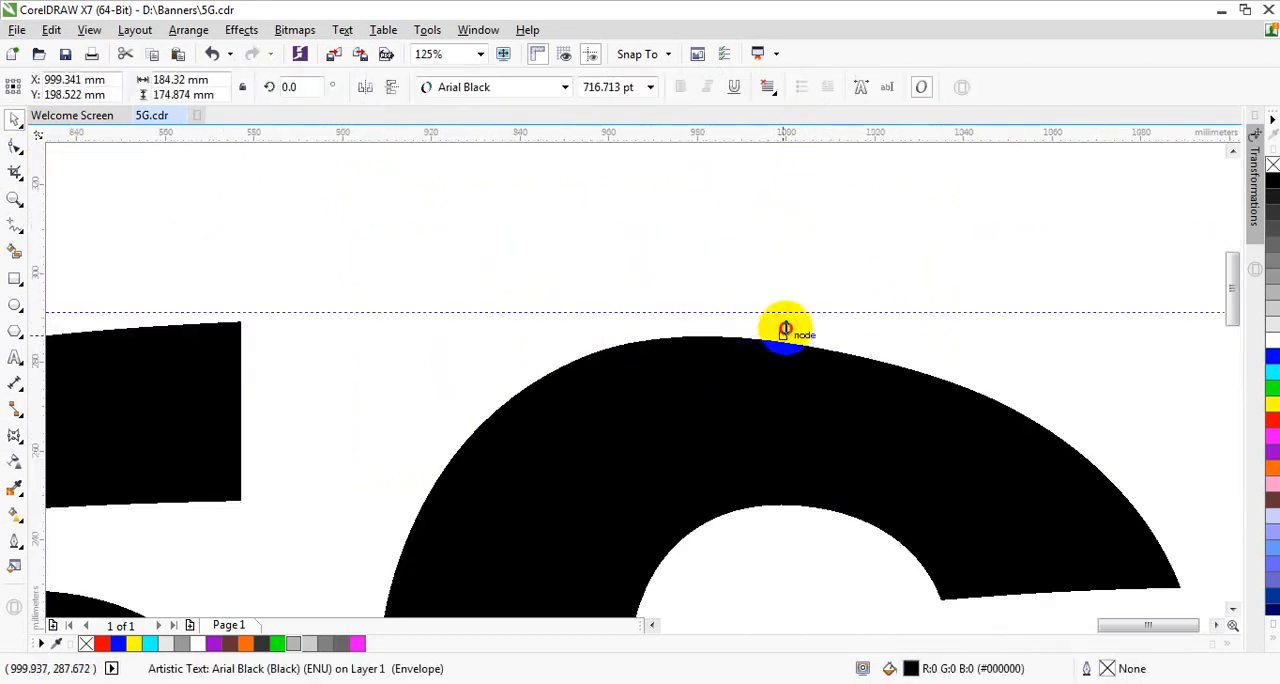
mouse_move(785, 330)
mouse_down()
mouse_move(789, 294)
mouse_move(793, 308)
mouse_up()
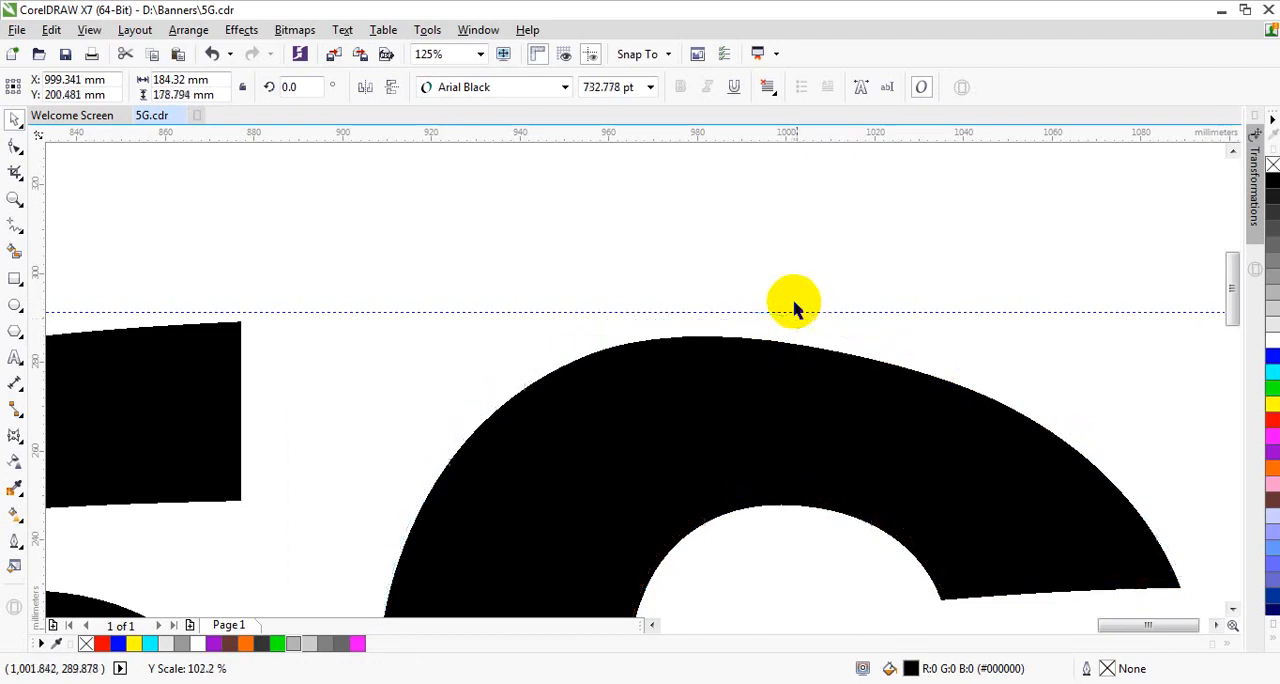
scroll(793, 308, down, 6)
key(Escape)
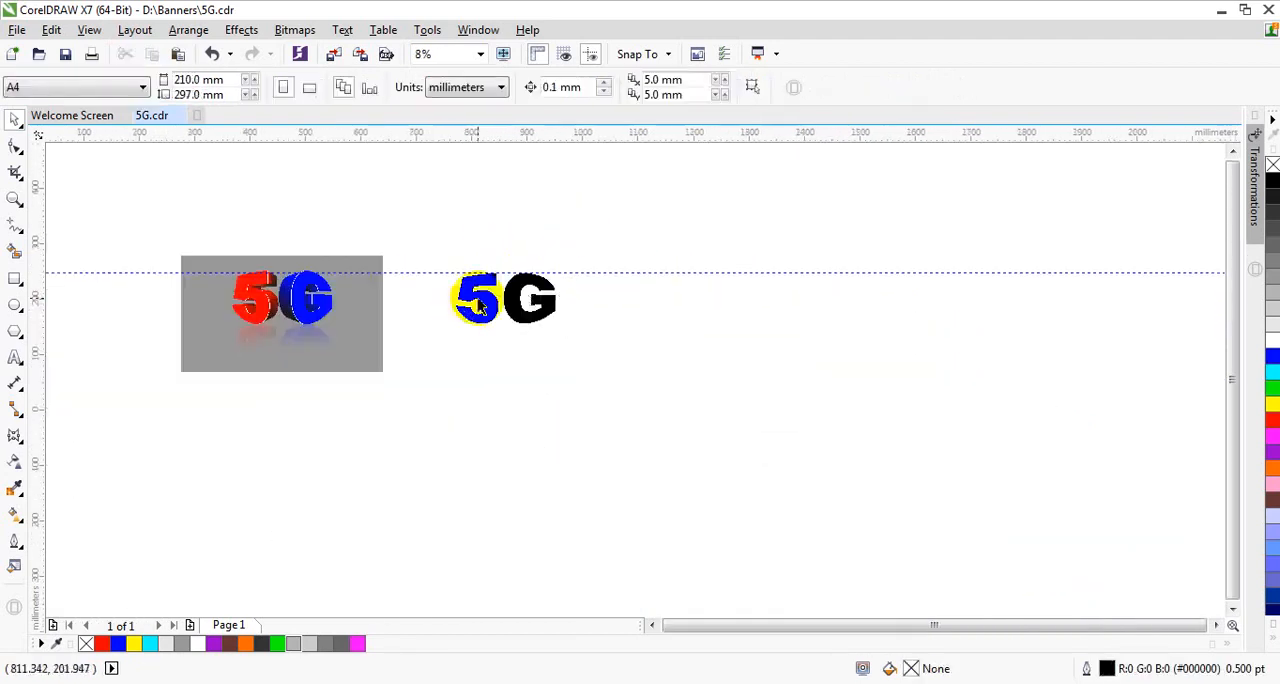
Step: Fill the 5 with red and the G with blue to match the reference artwork
scroll(480, 306, up, 2)
click(486, 298)
scroll(752, 323, down, 2)
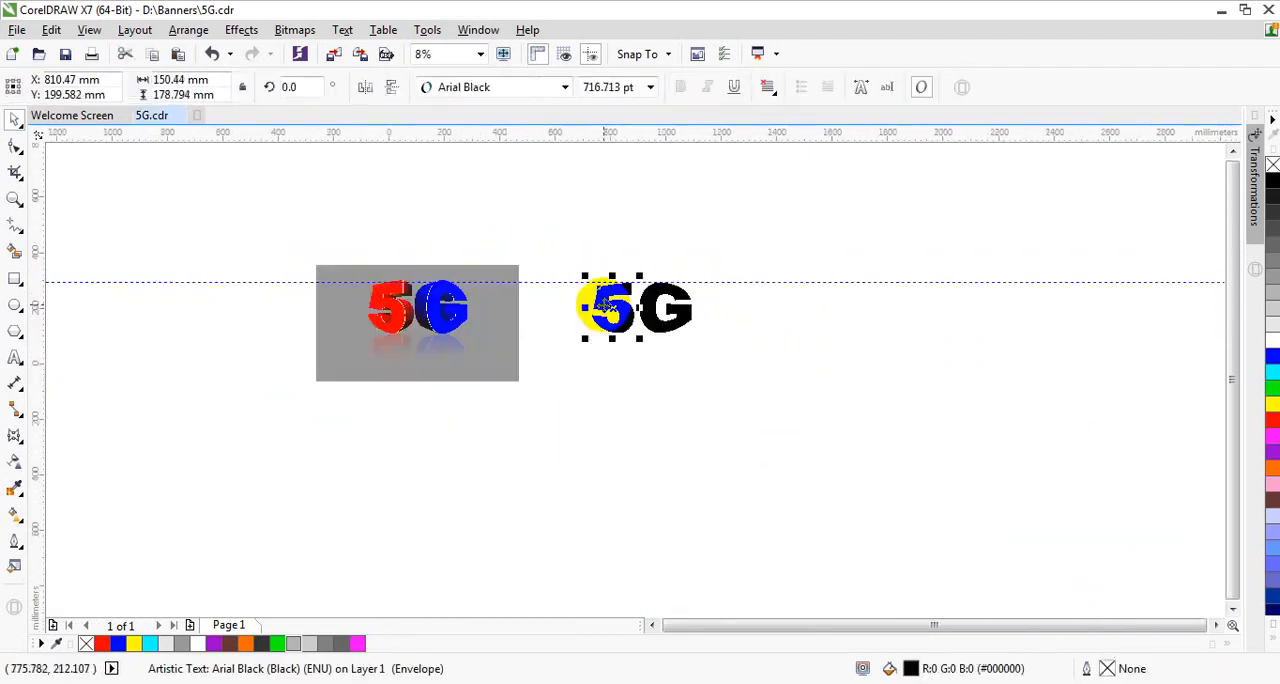
scroll(607, 305, up, 1)
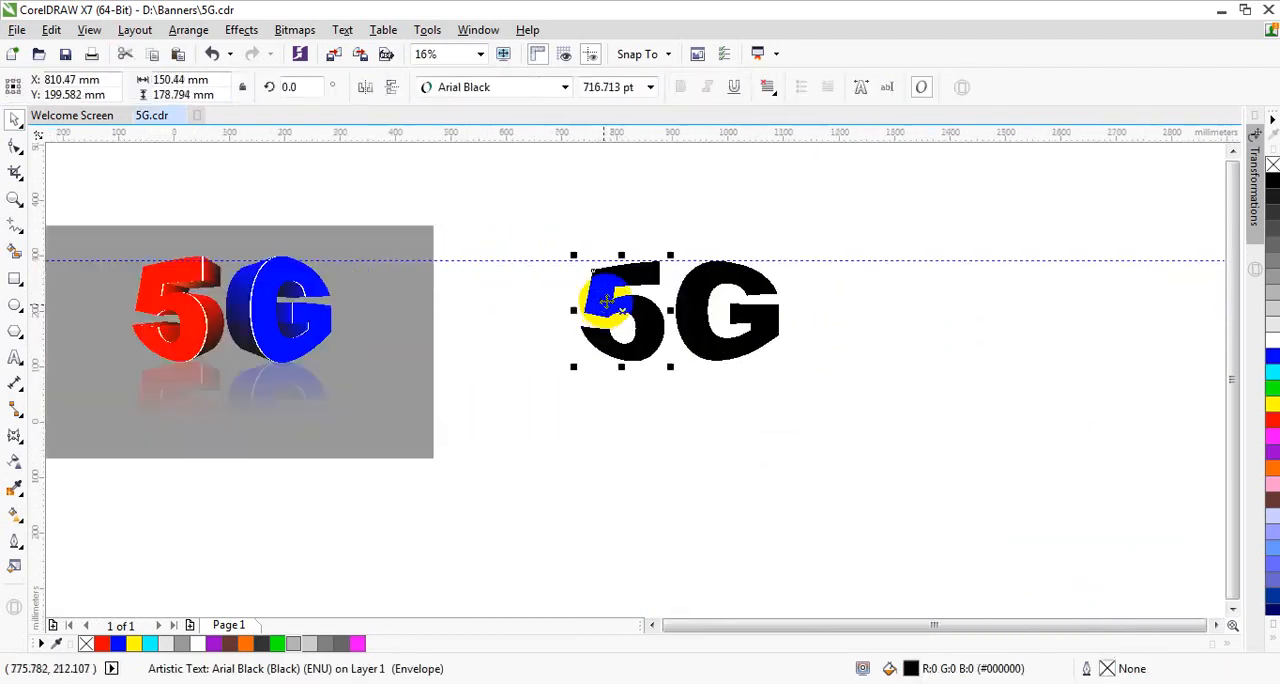
click(1272, 428)
click(766, 320)
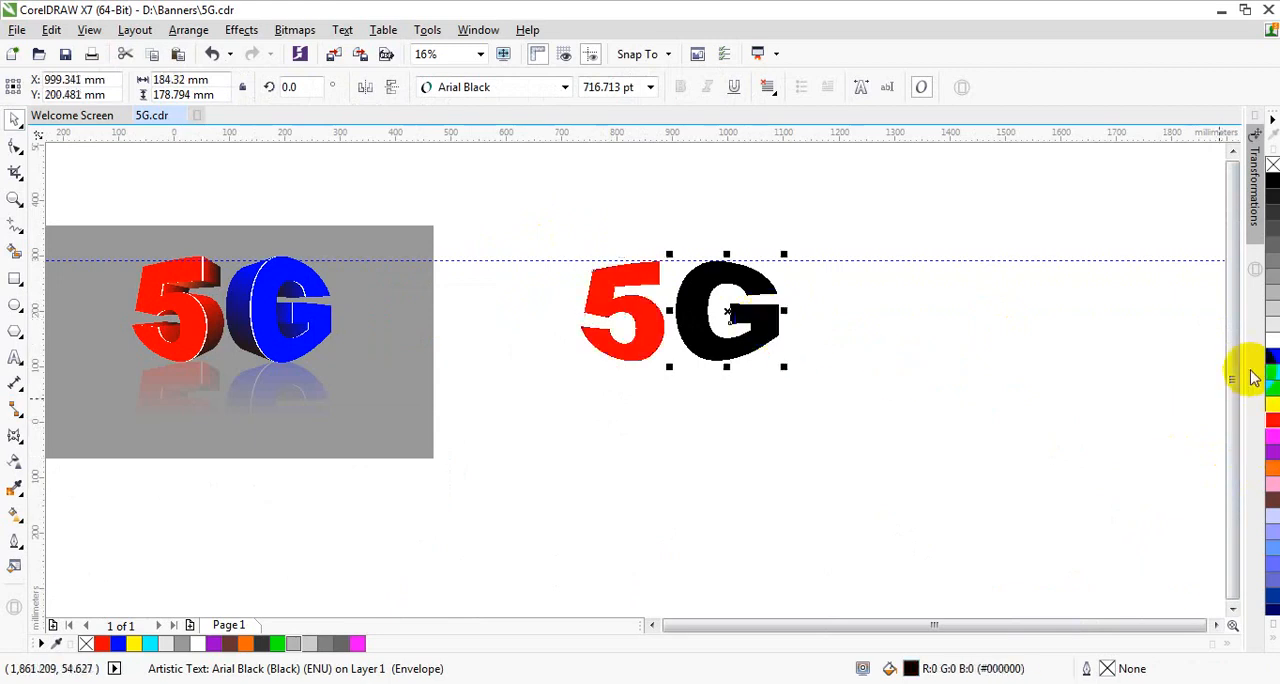
click(1269, 366)
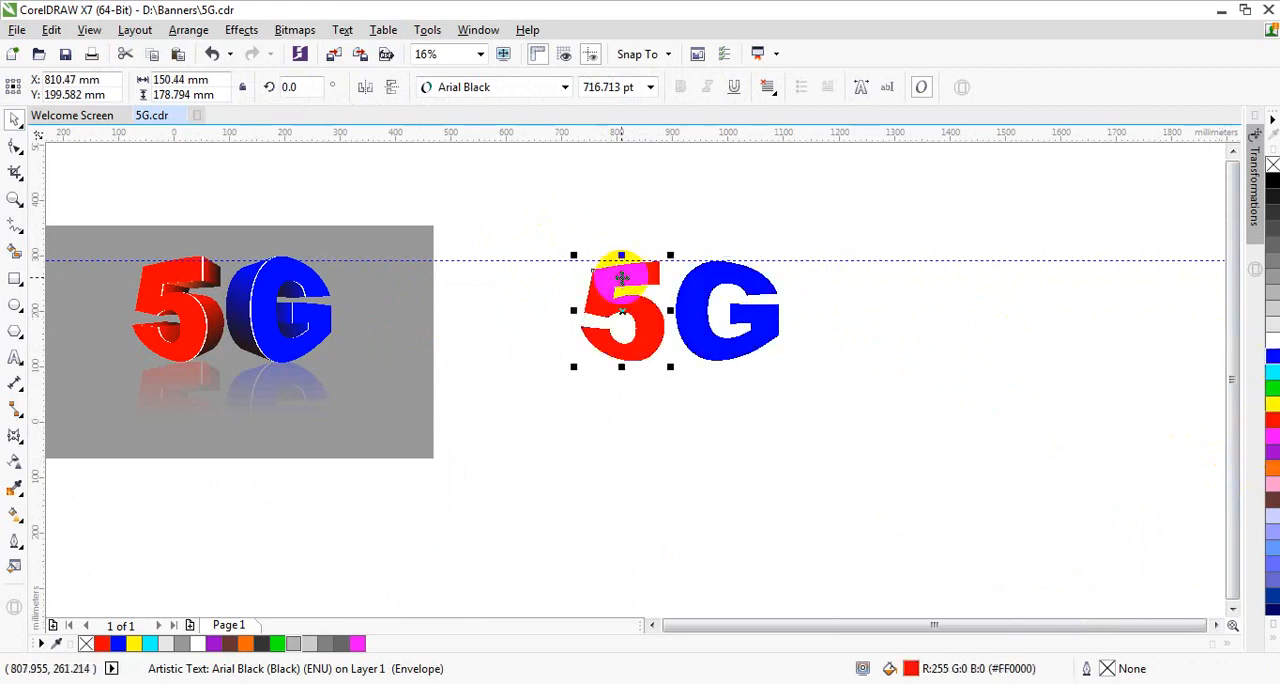
Step: Extrude the 5 toward the G, slightly downward, and shade the extrusion from red to black
click(22, 447)
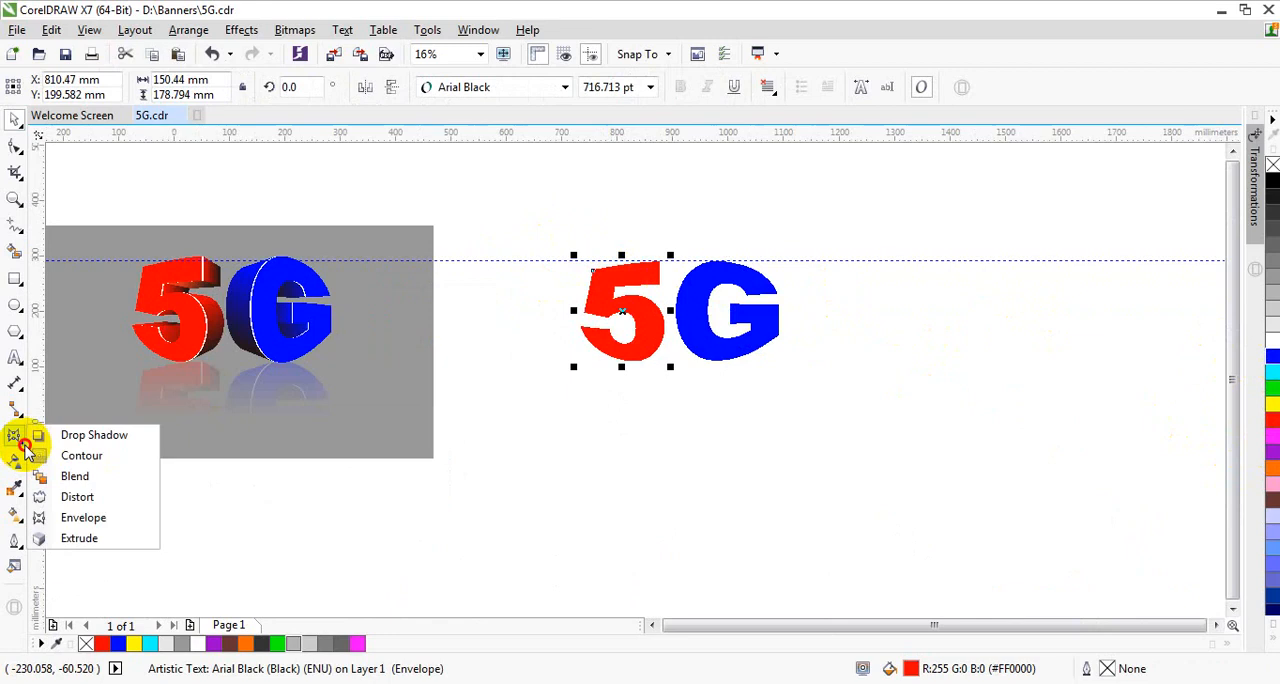
click(70, 537)
click(642, 333)
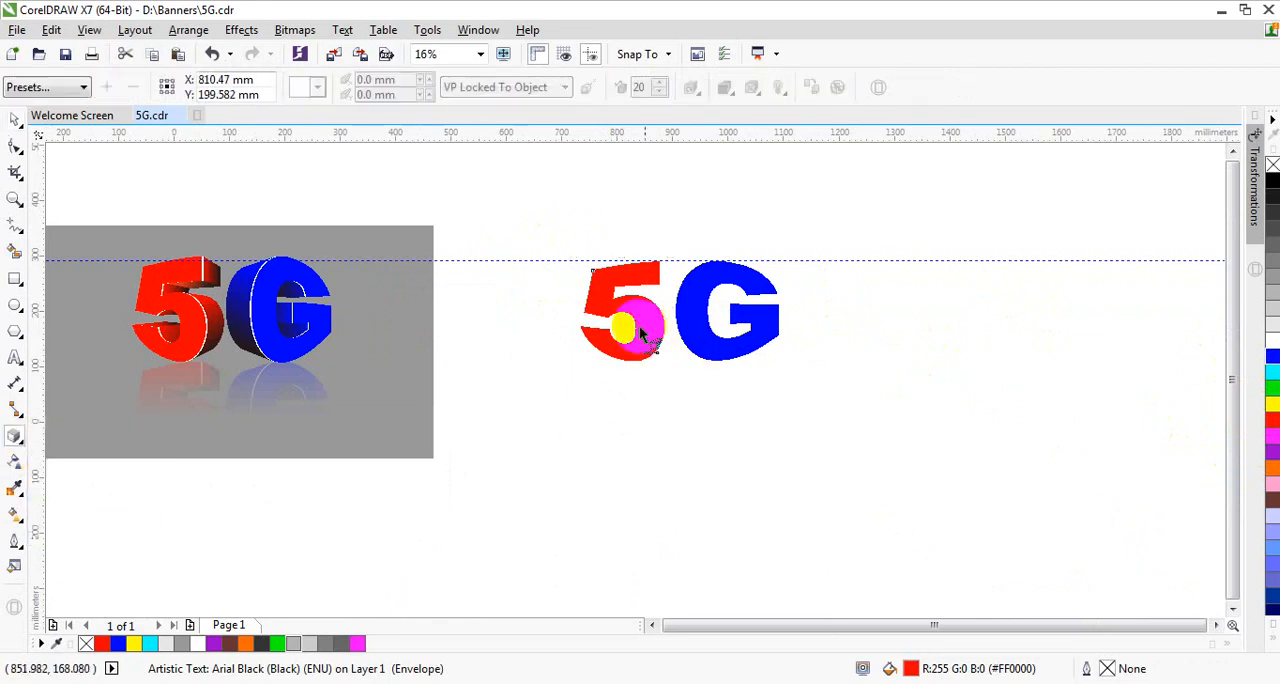
drag(620, 318, 721, 325)
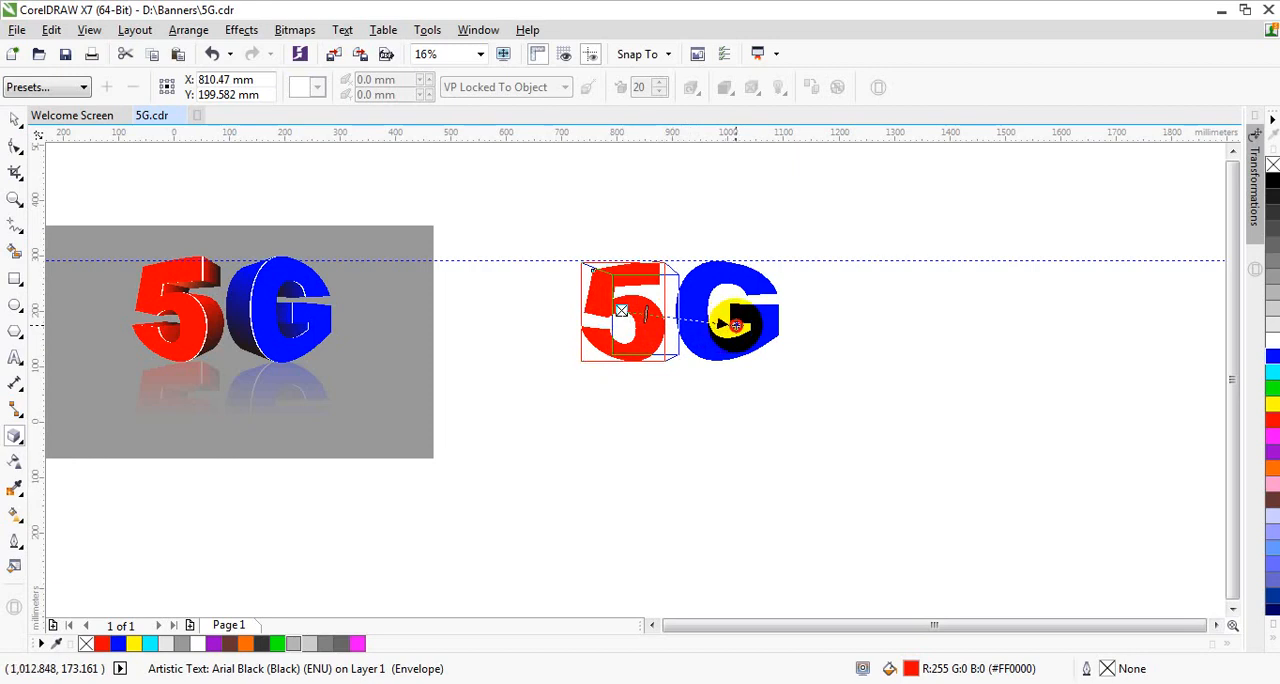
drag(735, 325, 735, 325)
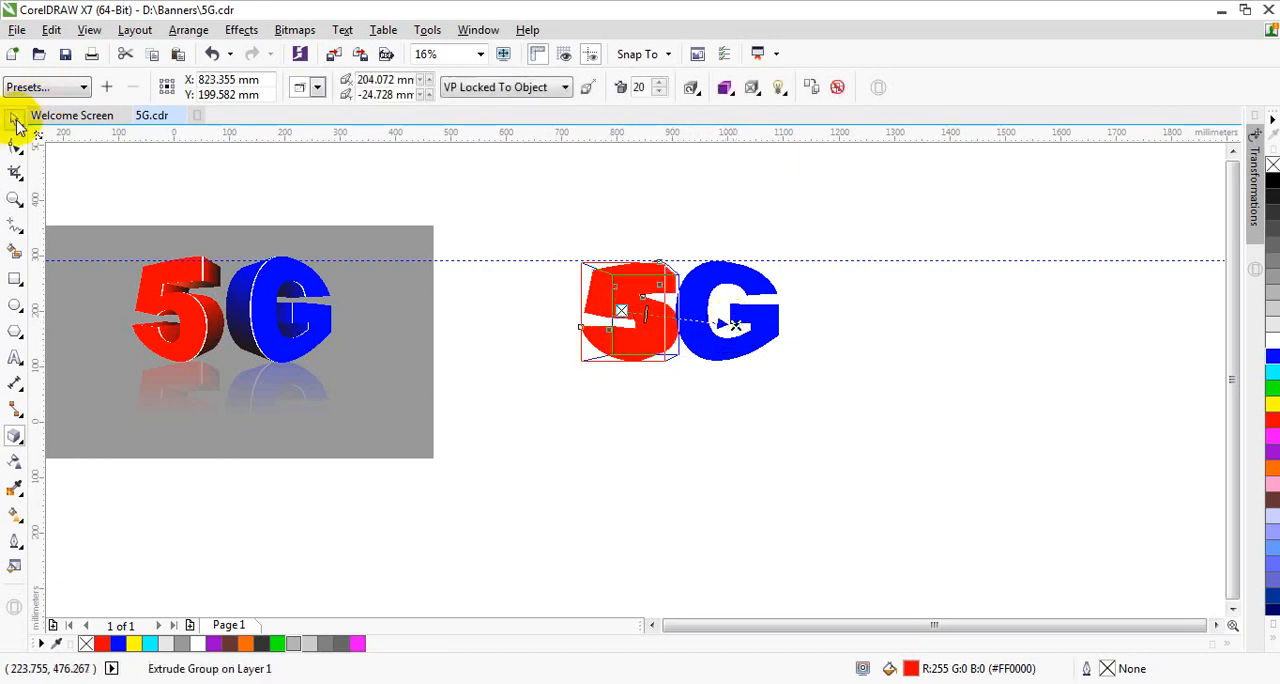
click(734, 94)
click(801, 152)
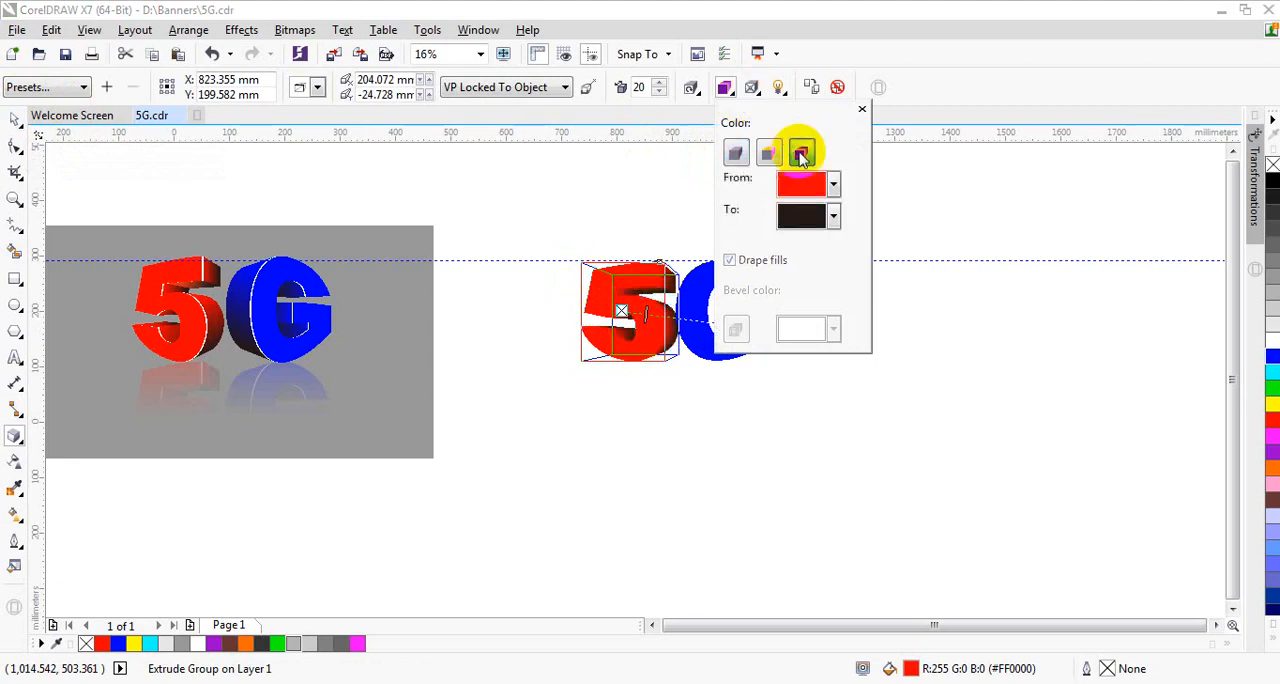
click(14, 119)
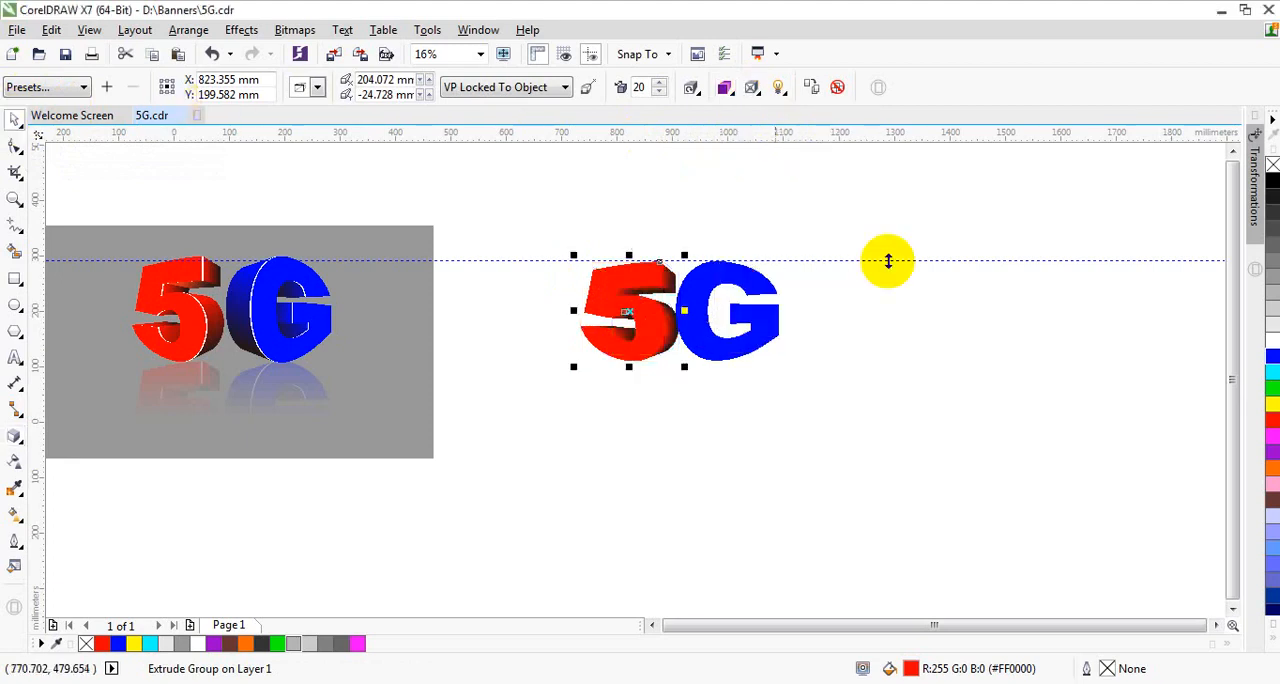
Step: Move the G about 63 mm to the right, clear of the extruded 5
click(728, 292)
scroll(728, 292, up, 2)
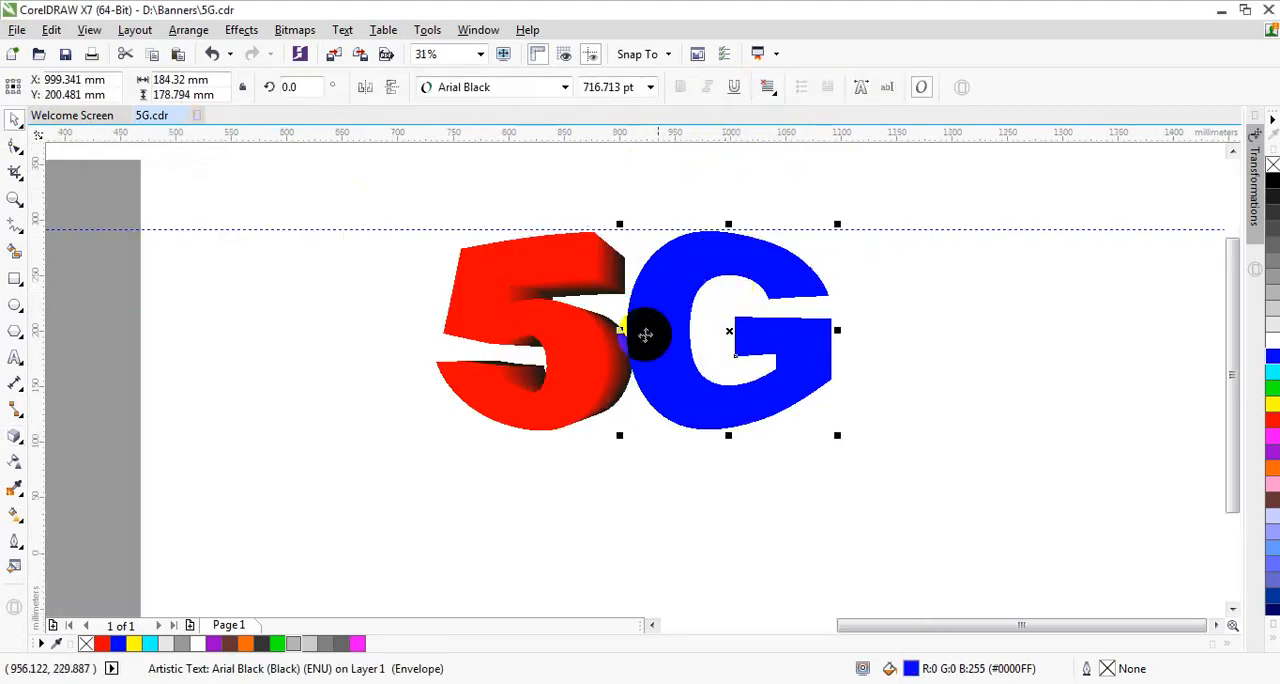
drag(730, 333, 797, 337)
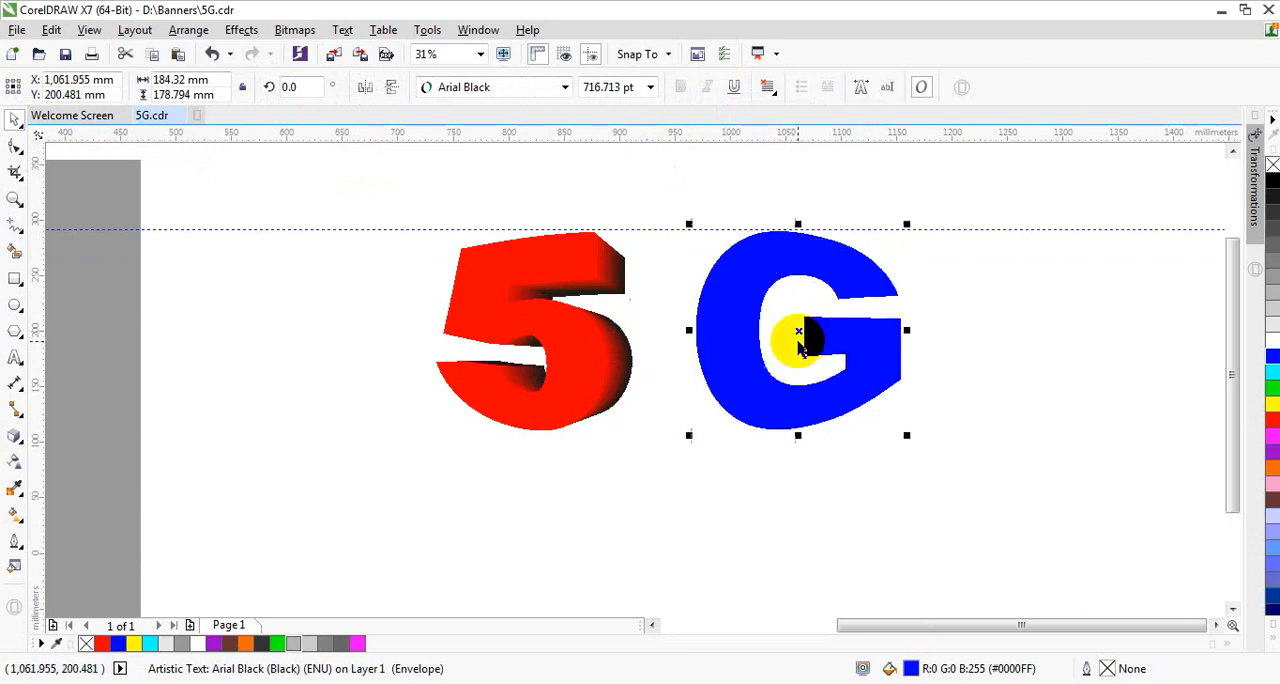
Step: Extrude the G toward the 5 and shade the extrusion from blue to black
click(14, 437)
drag(820, 337, 565, 337)
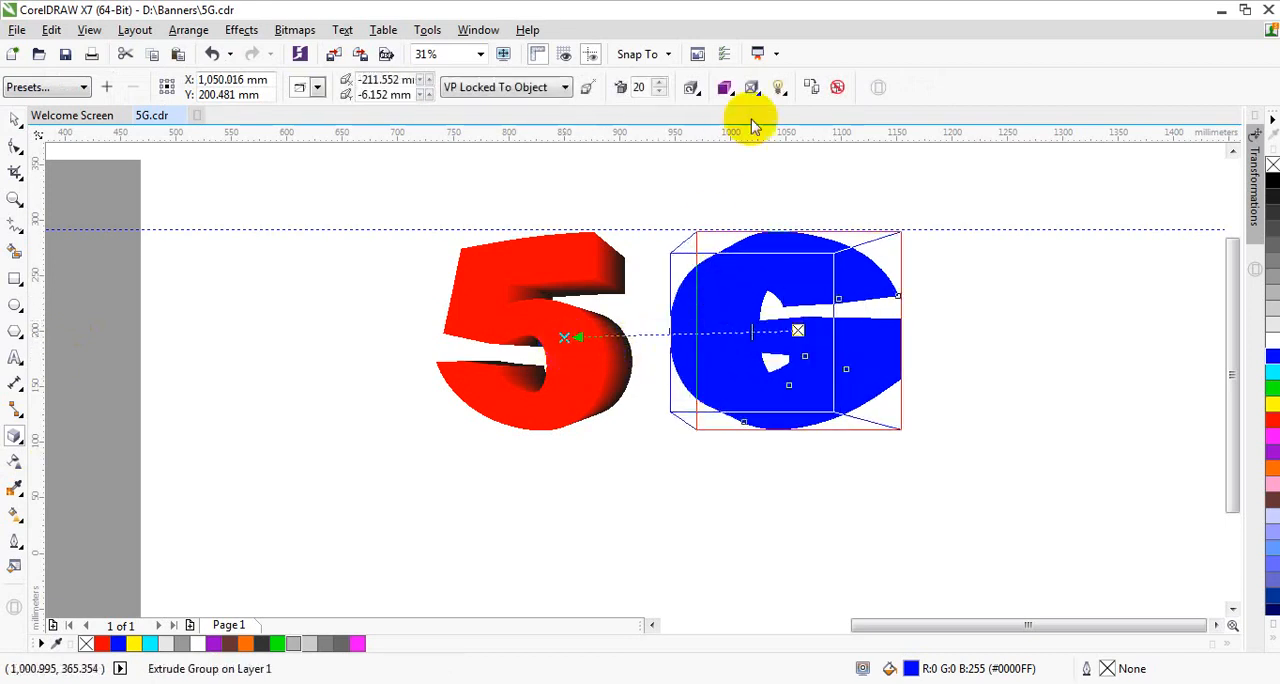
click(726, 88)
click(801, 154)
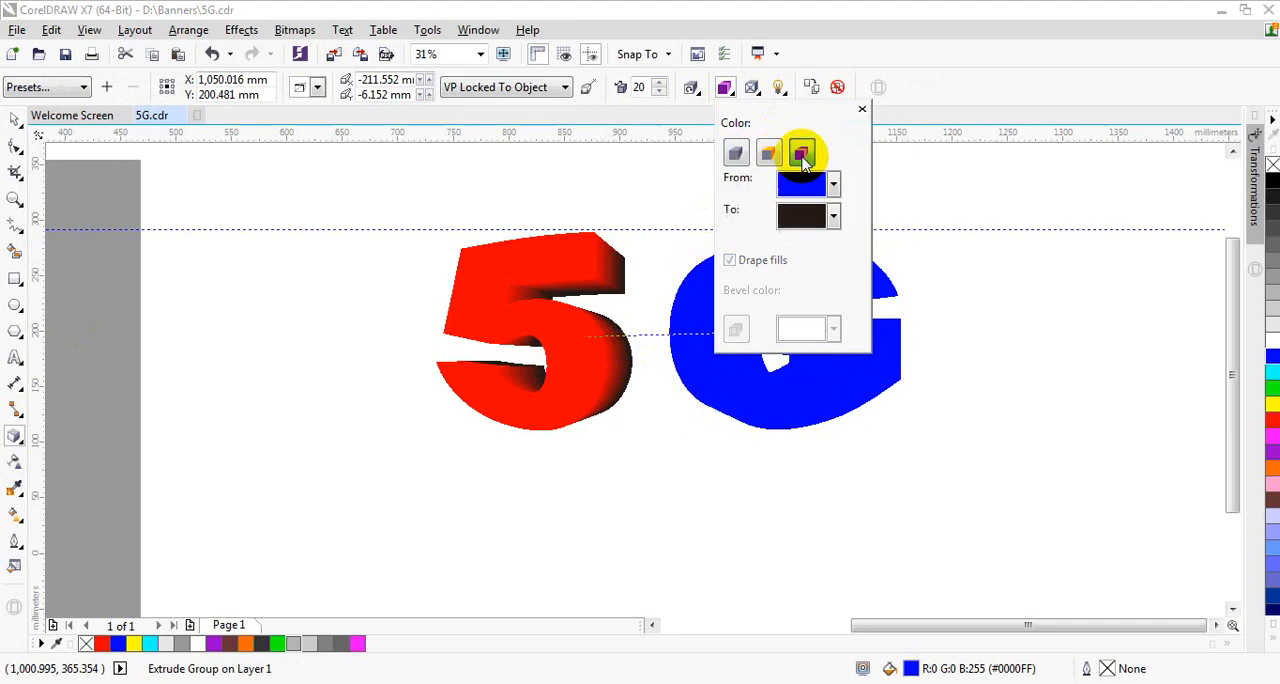
click(14, 122)
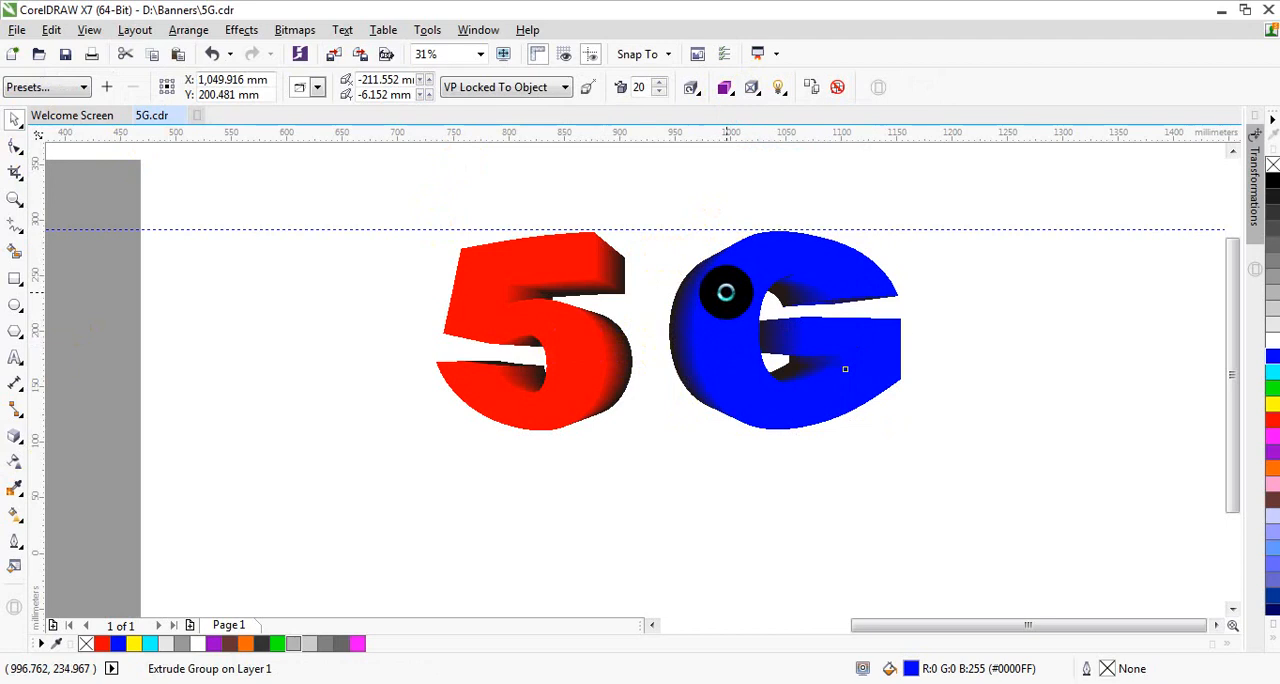
Step: Move the extruded G about 18 mm left to close the gap to the 5
click(731, 309)
scroll(724, 319, up, 1)
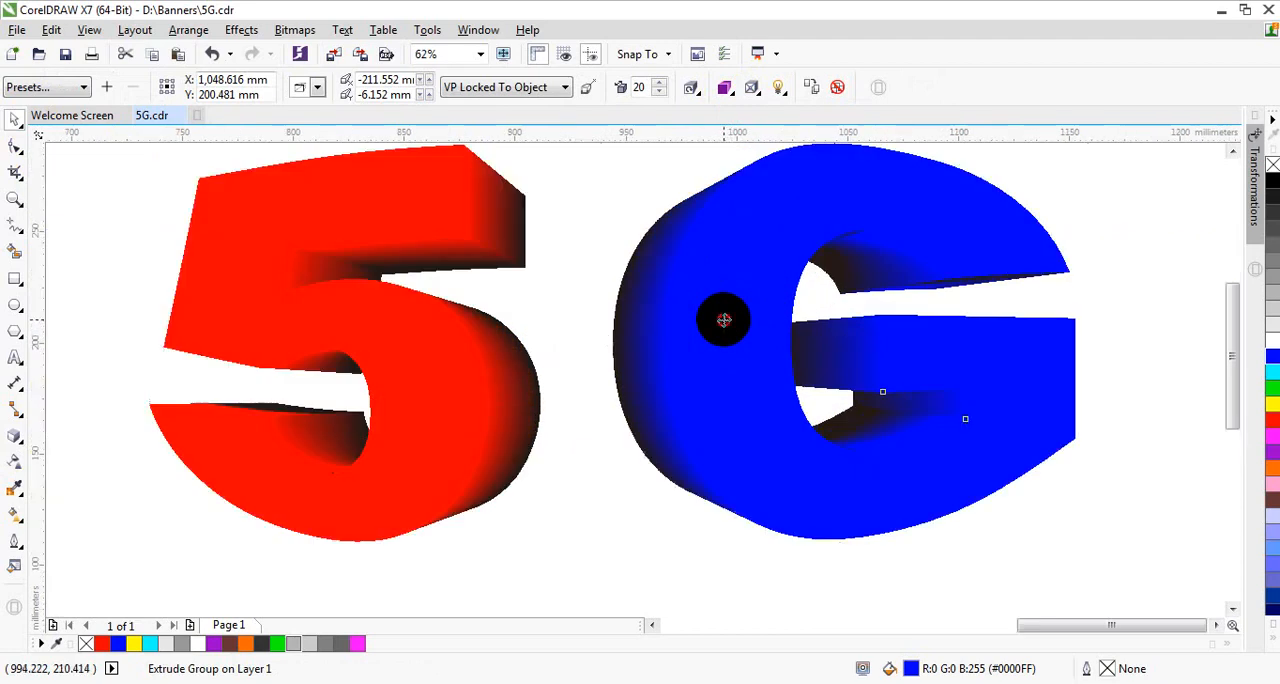
drag(724, 319, 686, 329)
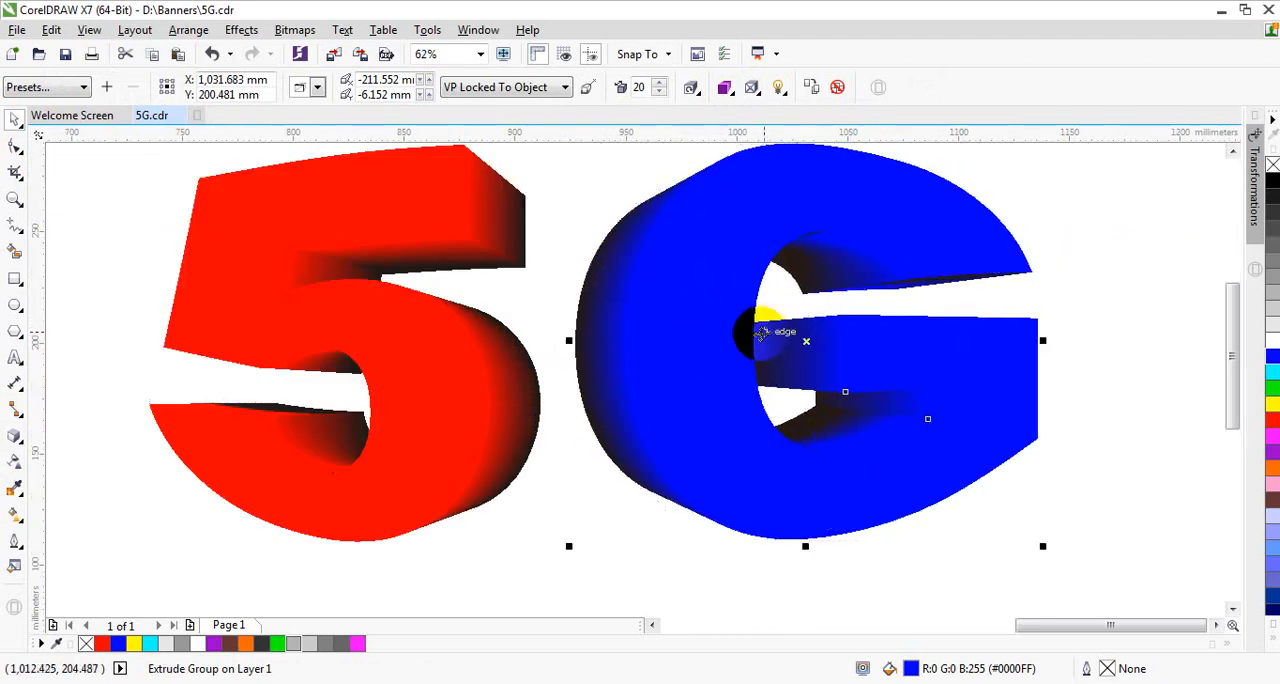
scroll(762, 332, down, 1)
scroll(738, 293, up, 1)
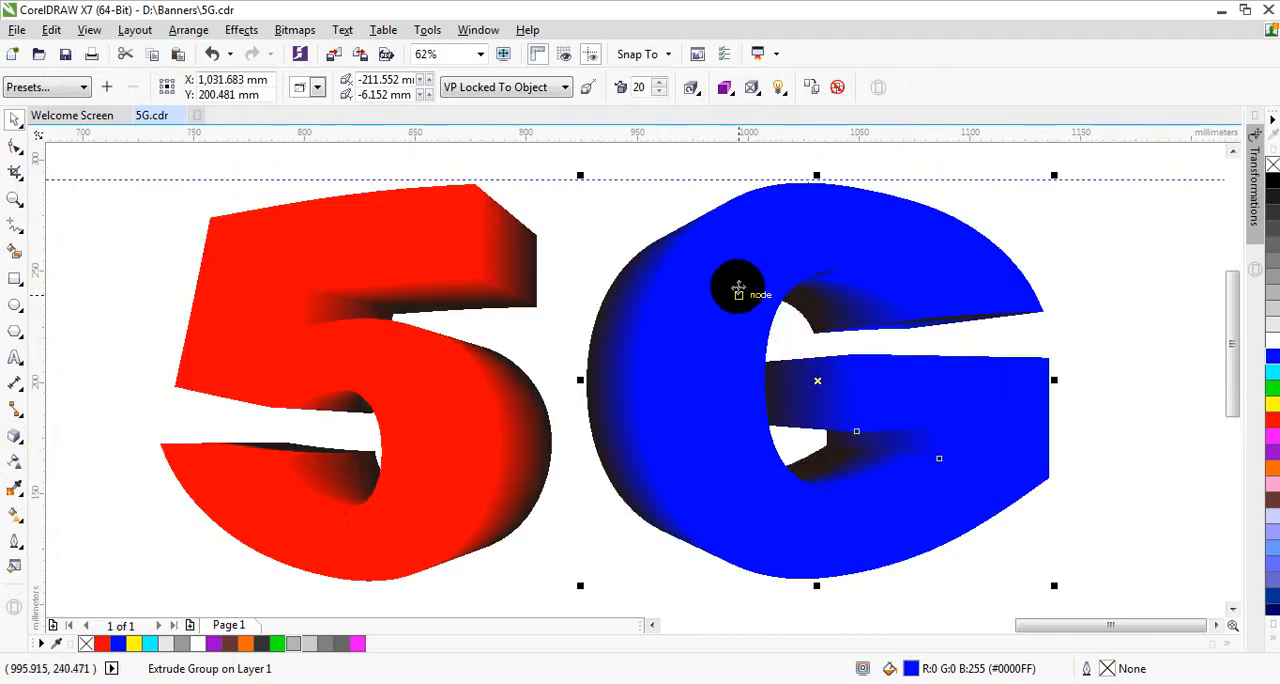
scroll(737, 280, down, 1)
click(600, 238)
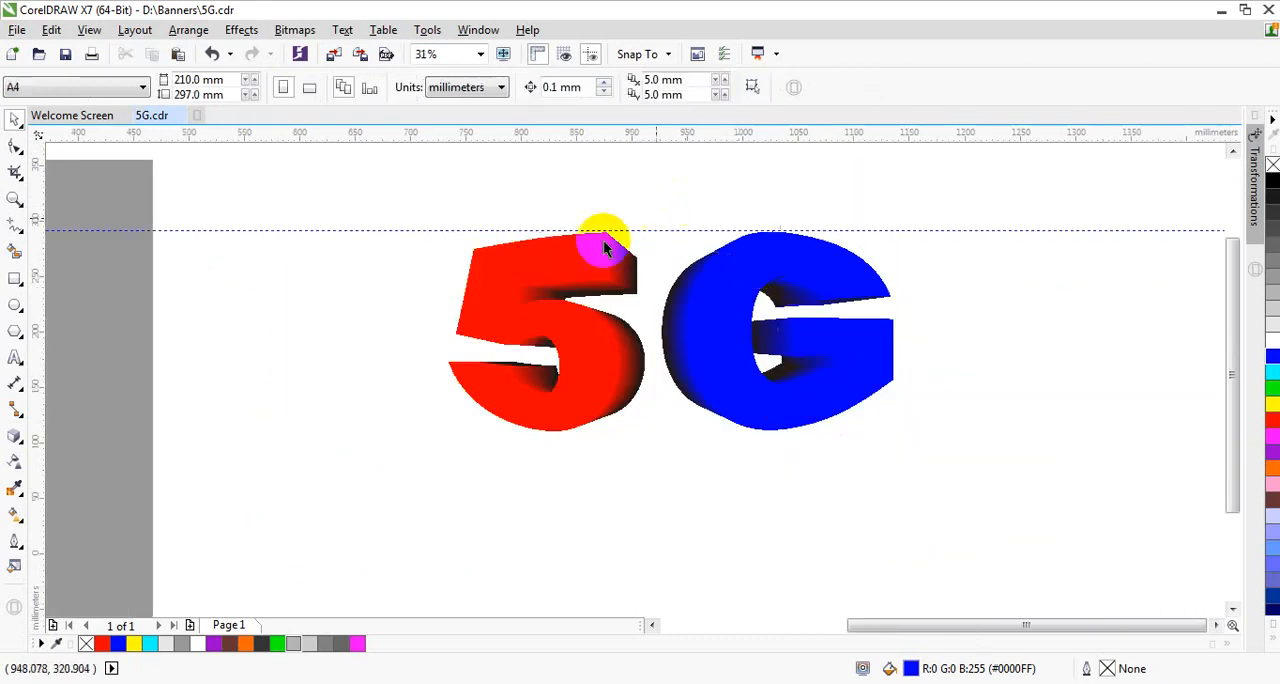
Step: Try converting the front face of the 5 to curves, and undo the conversion
click(586, 247)
click(192, 30)
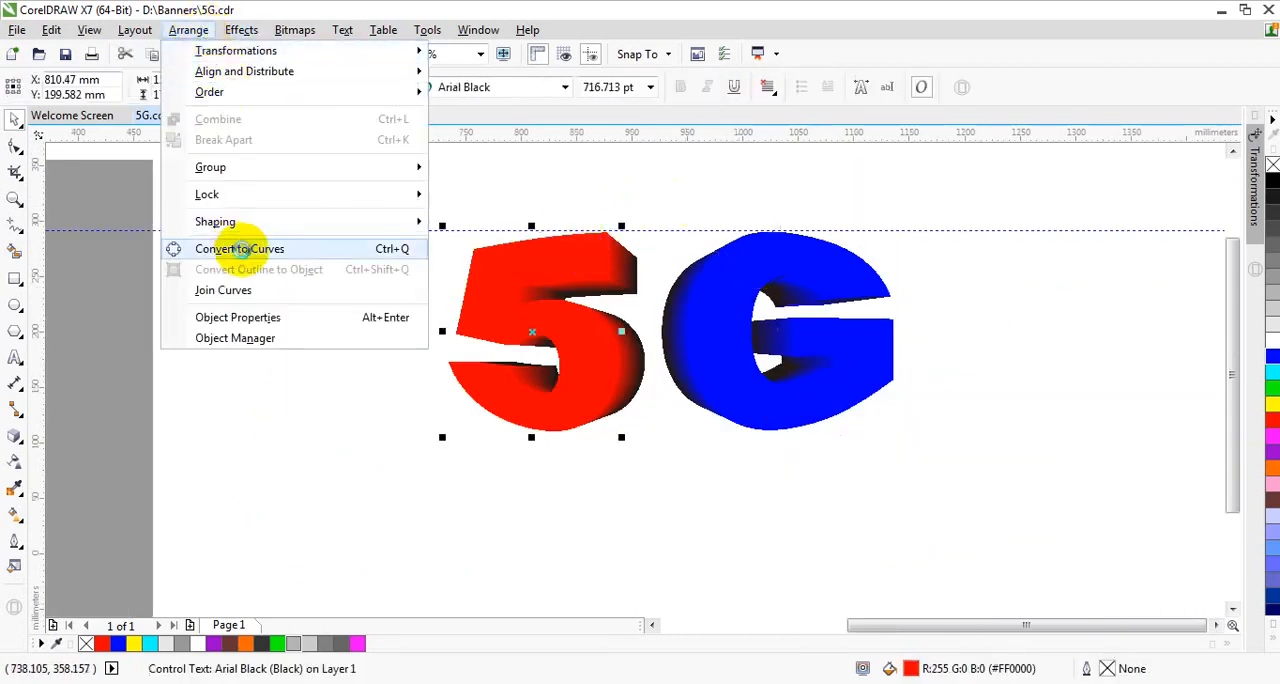
click(240, 249)
click(326, 243)
click(503, 297)
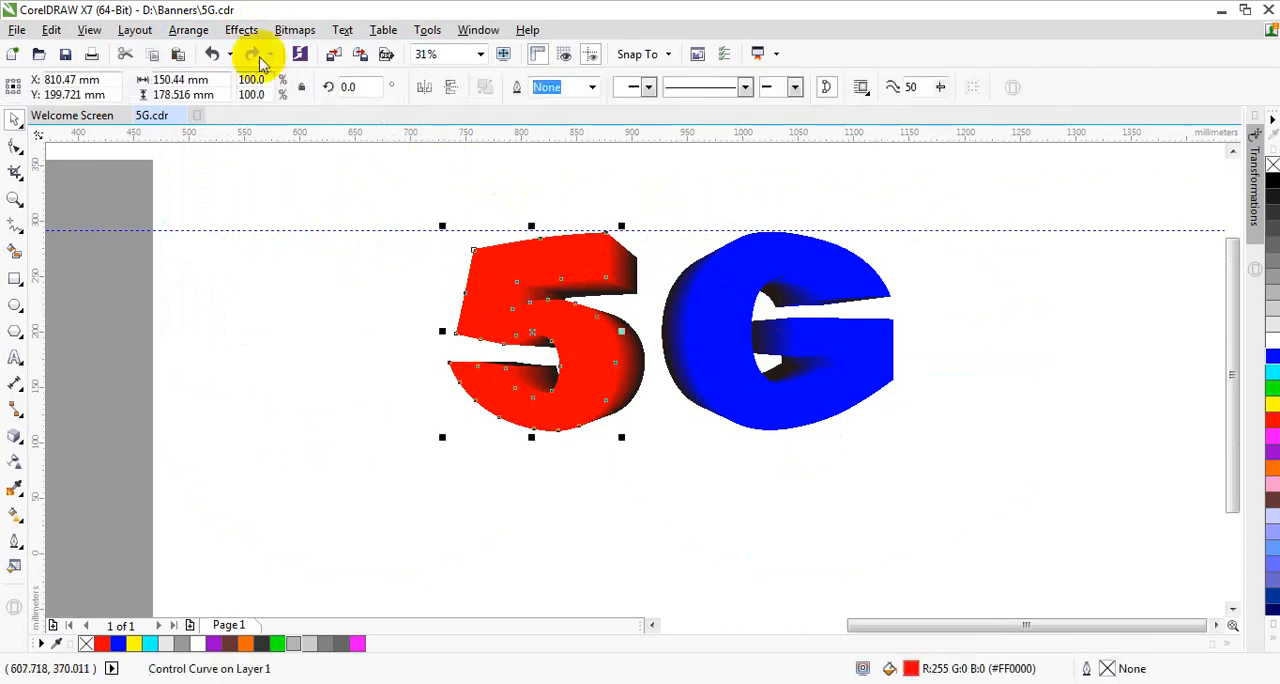
click(185, 30)
mouse_move(209, 91)
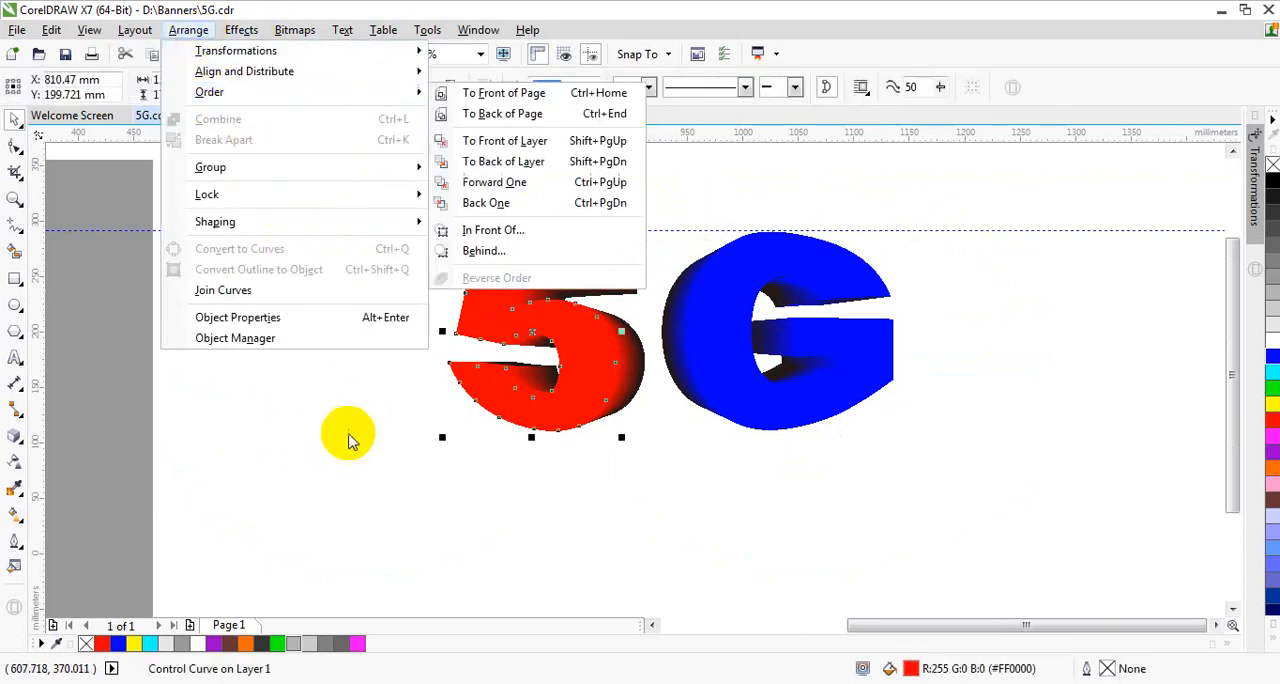
click(347, 416)
click(516, 182)
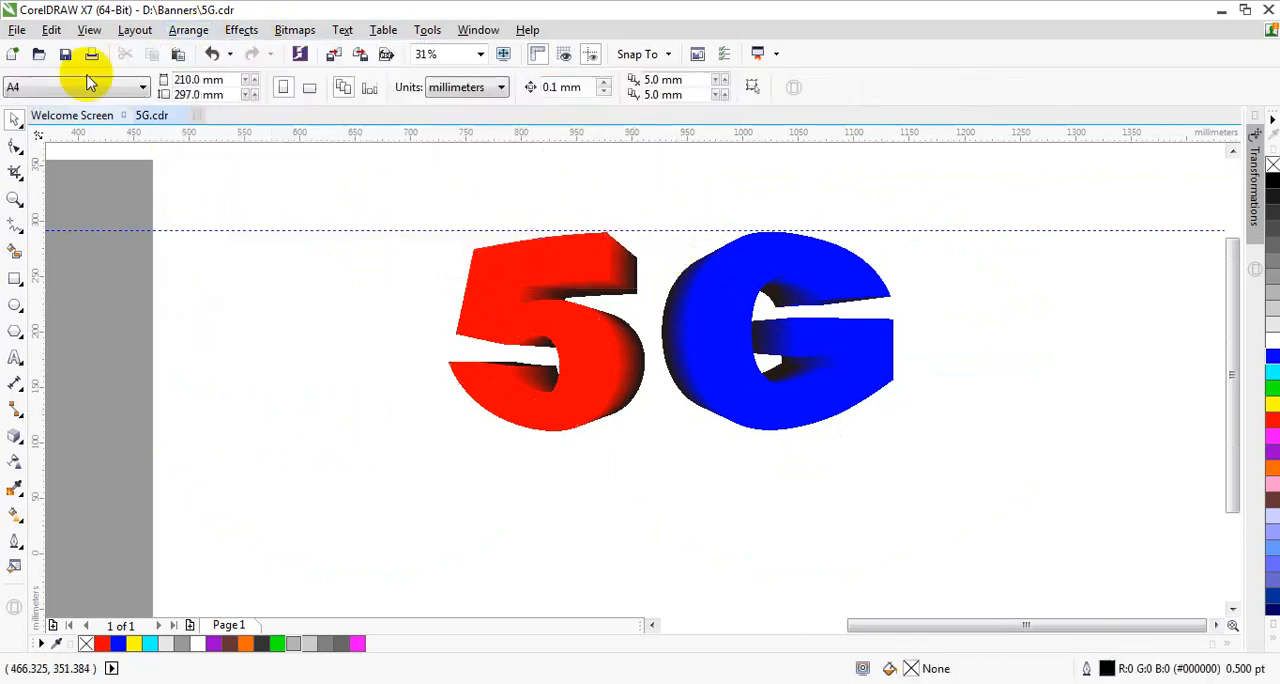
click(216, 57)
Step: Break the extrude group of the 5 apart into front face and extrusion
drag(340, 191, 722, 548)
click(188, 30)
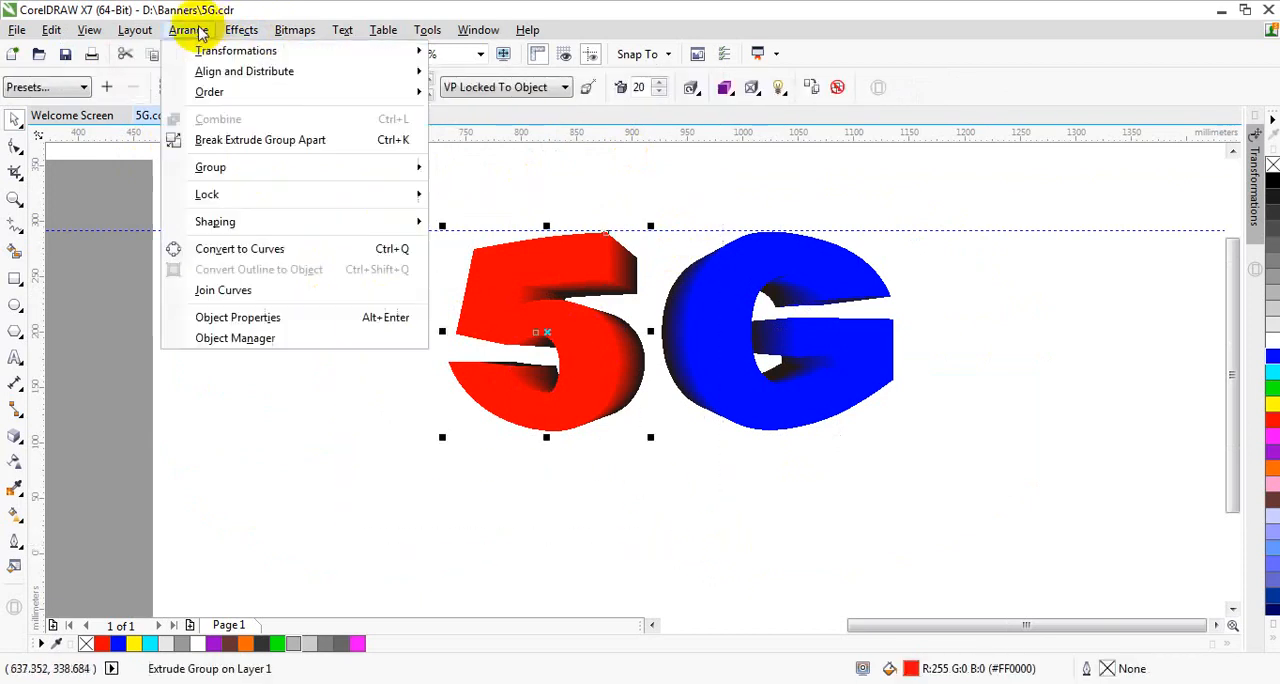
click(243, 146)
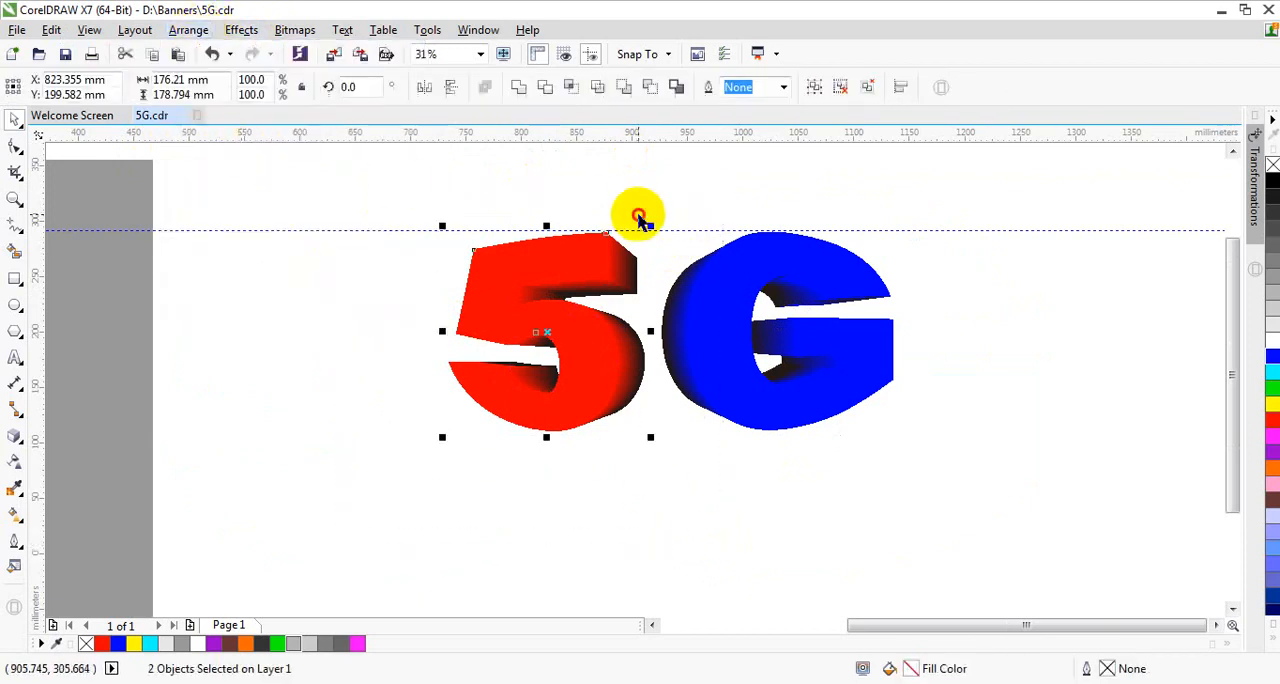
Step: Move the front face of the 5 left off its extrusion to check the separation, and undo the move
click(572, 263)
drag(572, 263, 400, 263)
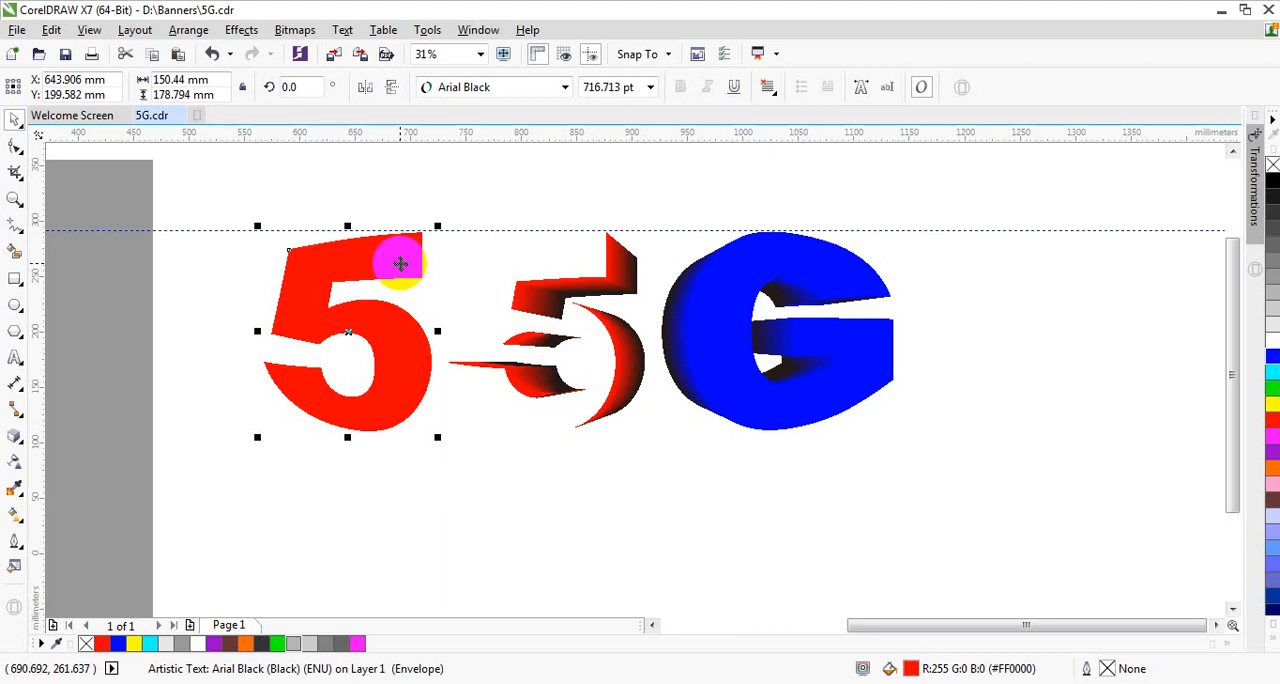
click(212, 54)
Step: Break the extrude group of the G apart and move its front face right, clear of the extrusion
click(714, 274)
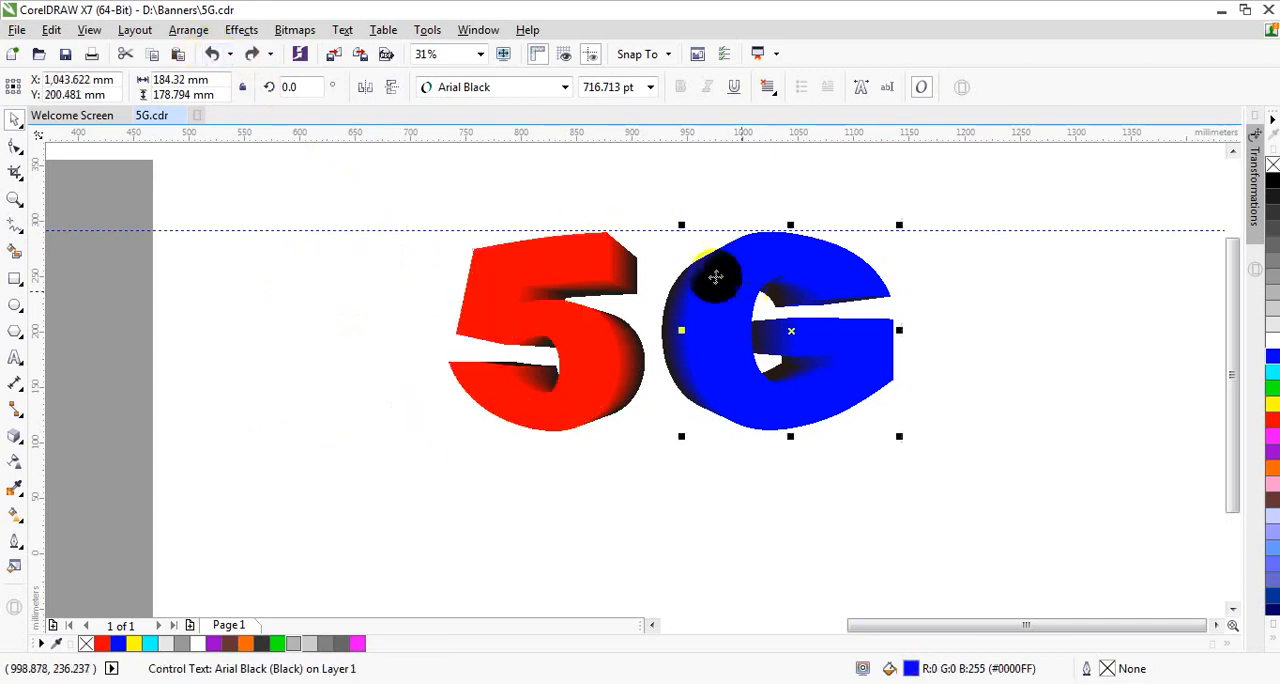
drag(635, 188, 991, 486)
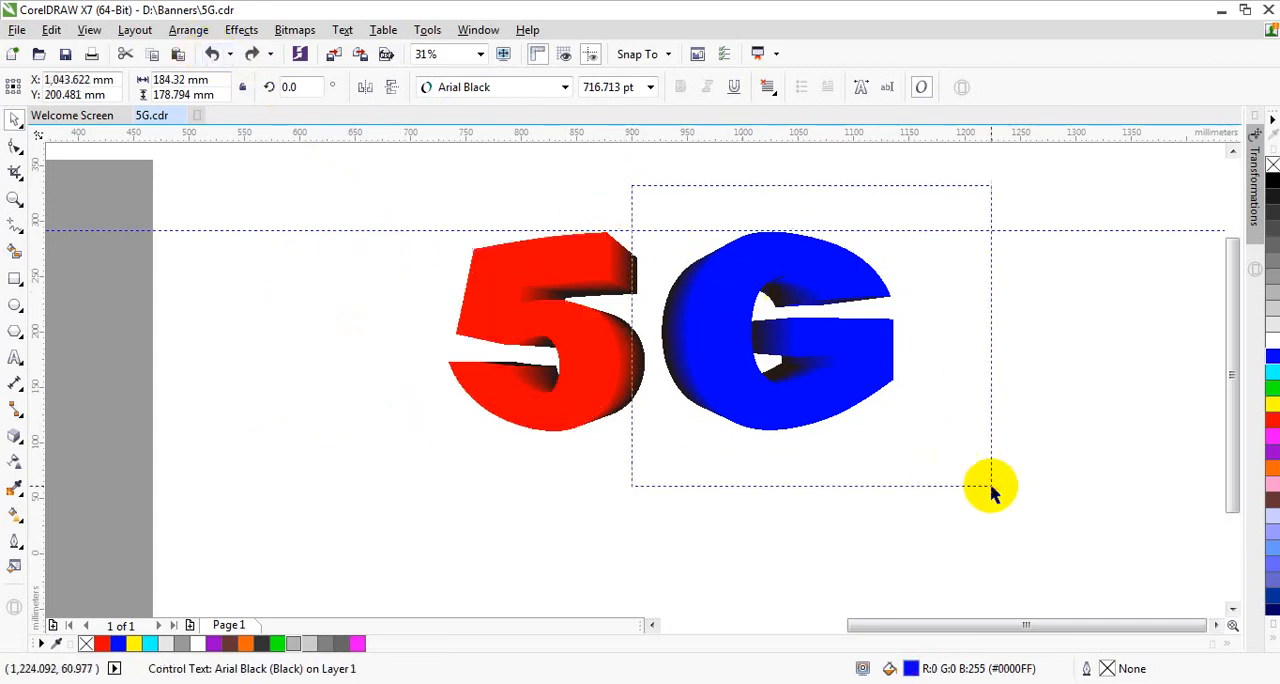
click(190, 30)
click(228, 142)
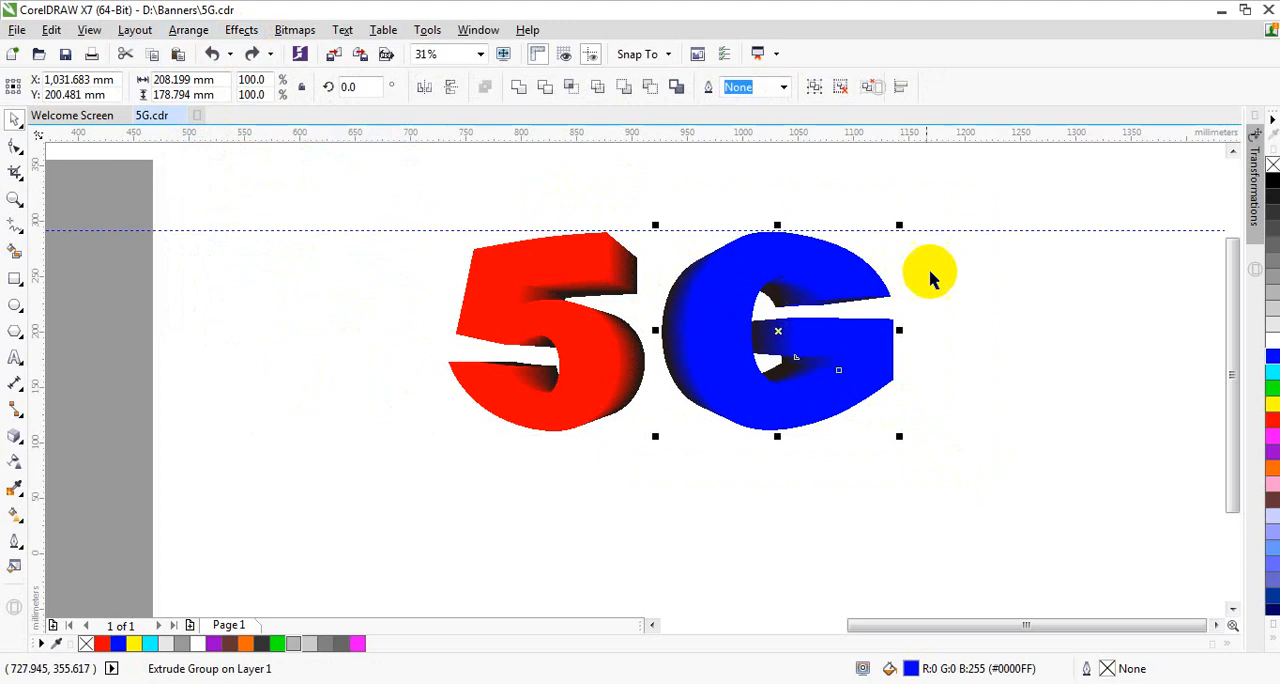
click(878, 265)
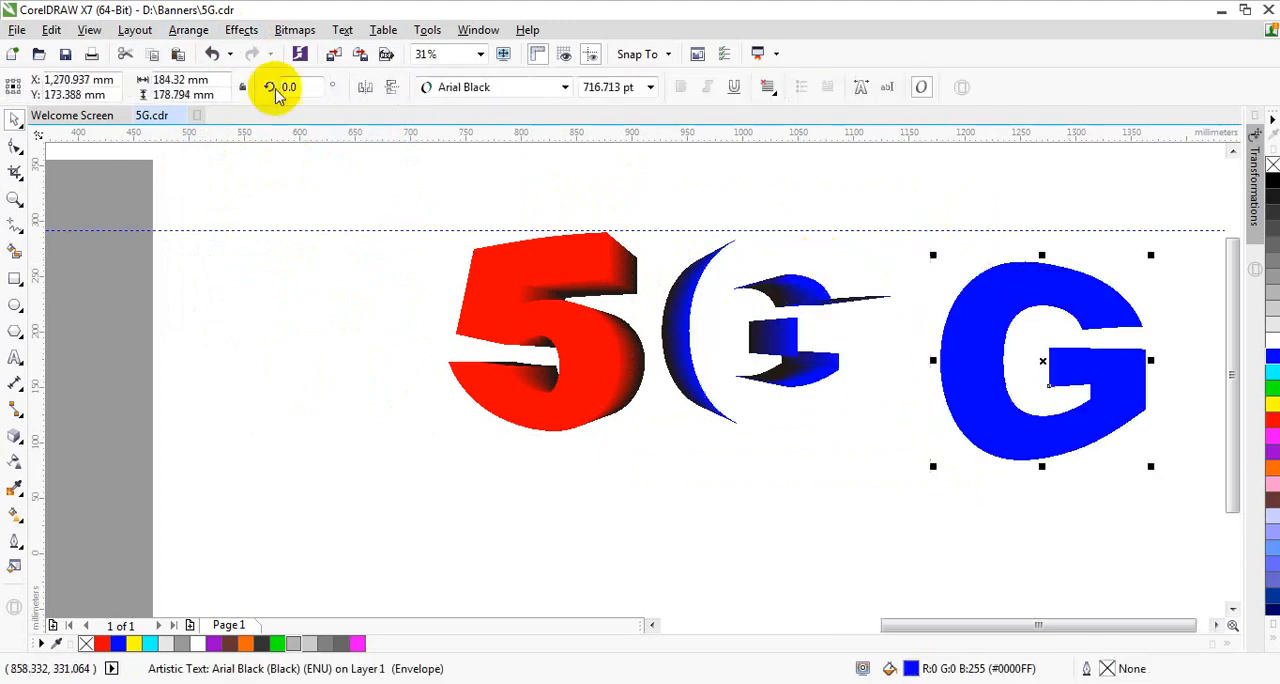
Step: Undo the last move of the G's front face
click(212, 53)
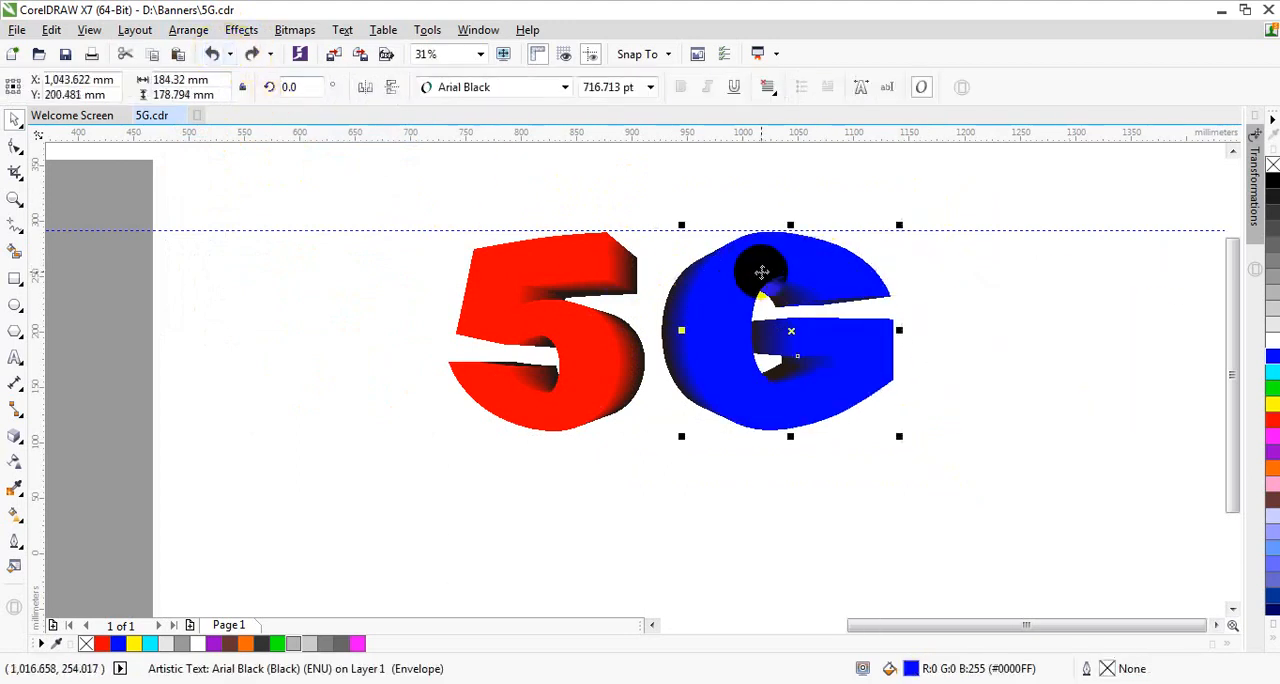
scroll(757, 268, up, 1)
scroll(778, 314, down, 1)
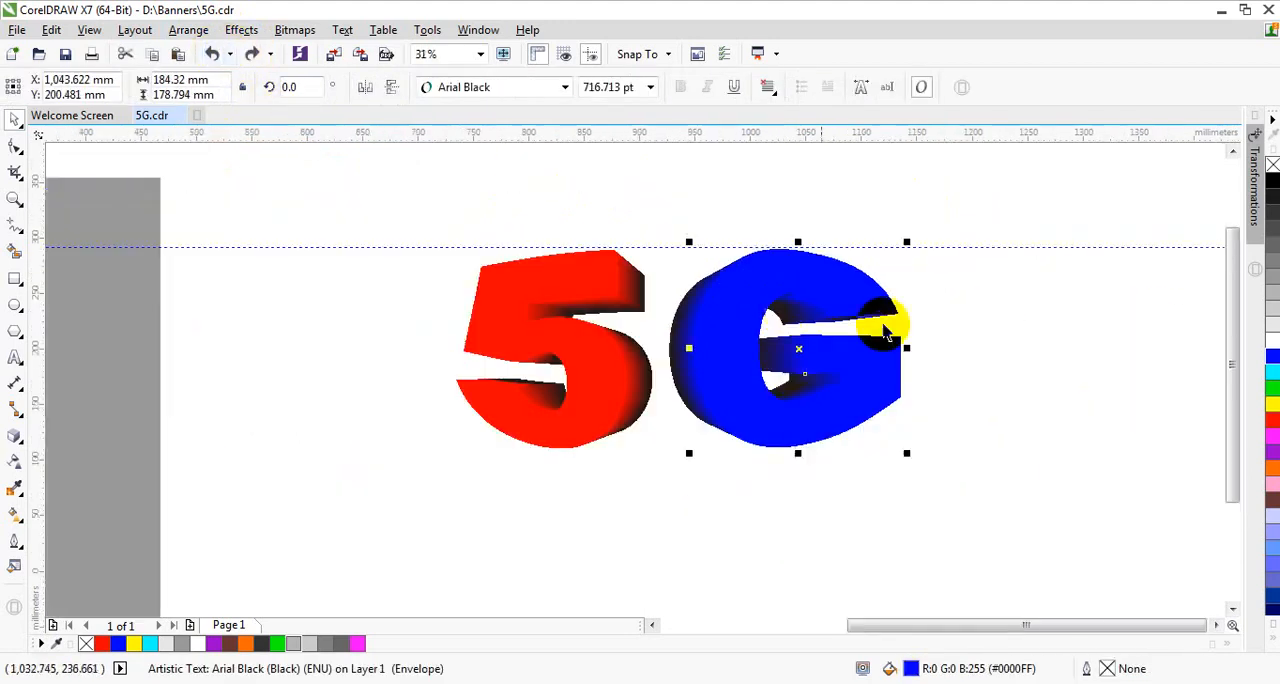
click(966, 303)
Step: Try moving the G's grouped extrusion up and left off its front face, and undo the move
click(688, 330)
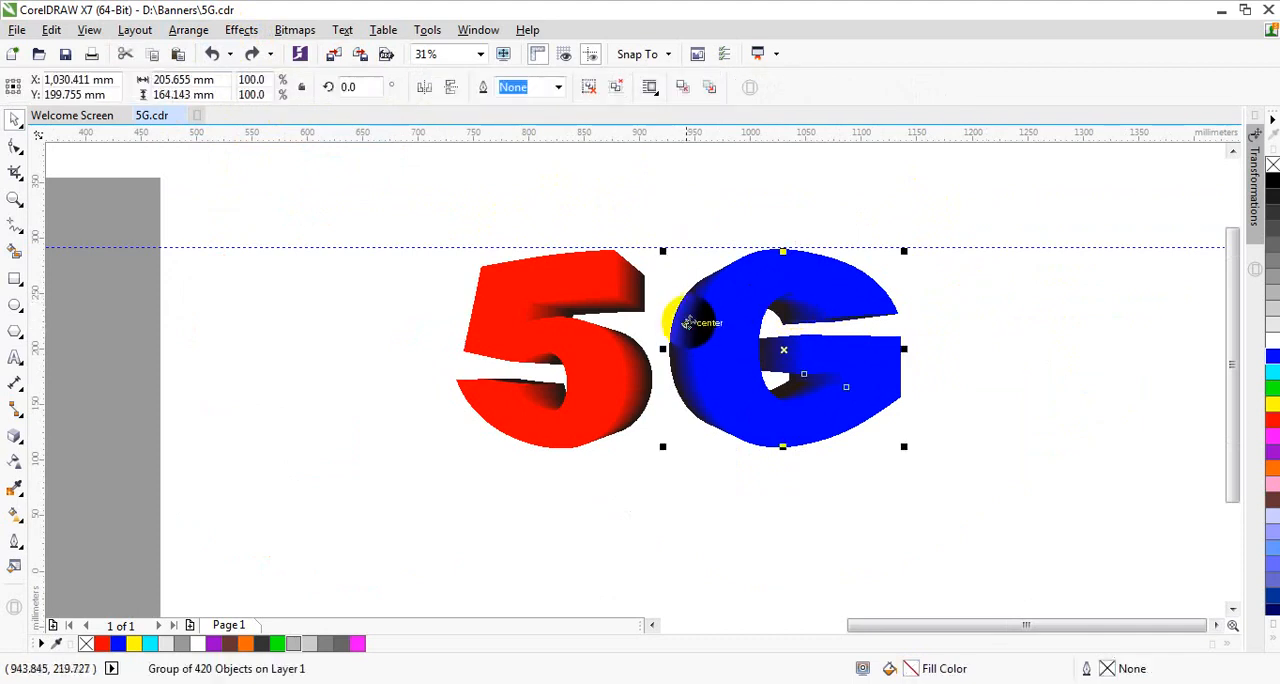
drag(688, 312, 594, 223)
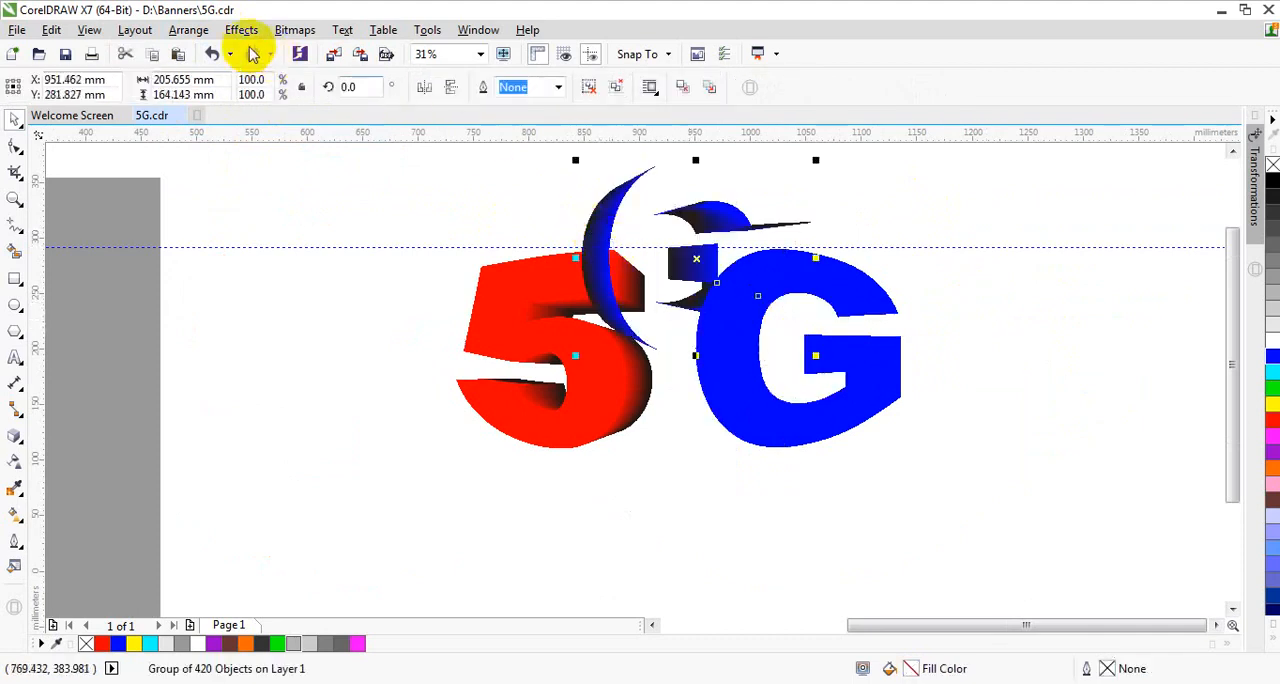
click(213, 53)
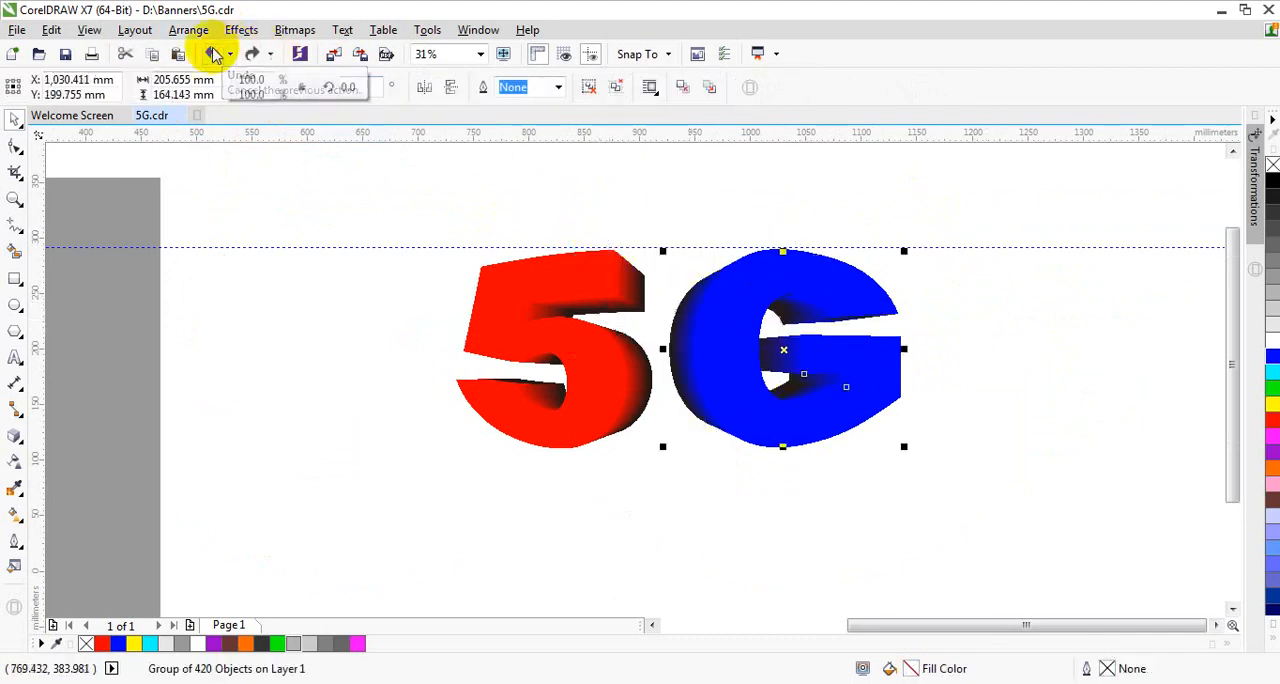
Step: Ungroup the G's extrusion into individual objects and select a single piece on its outer left side
click(591, 92)
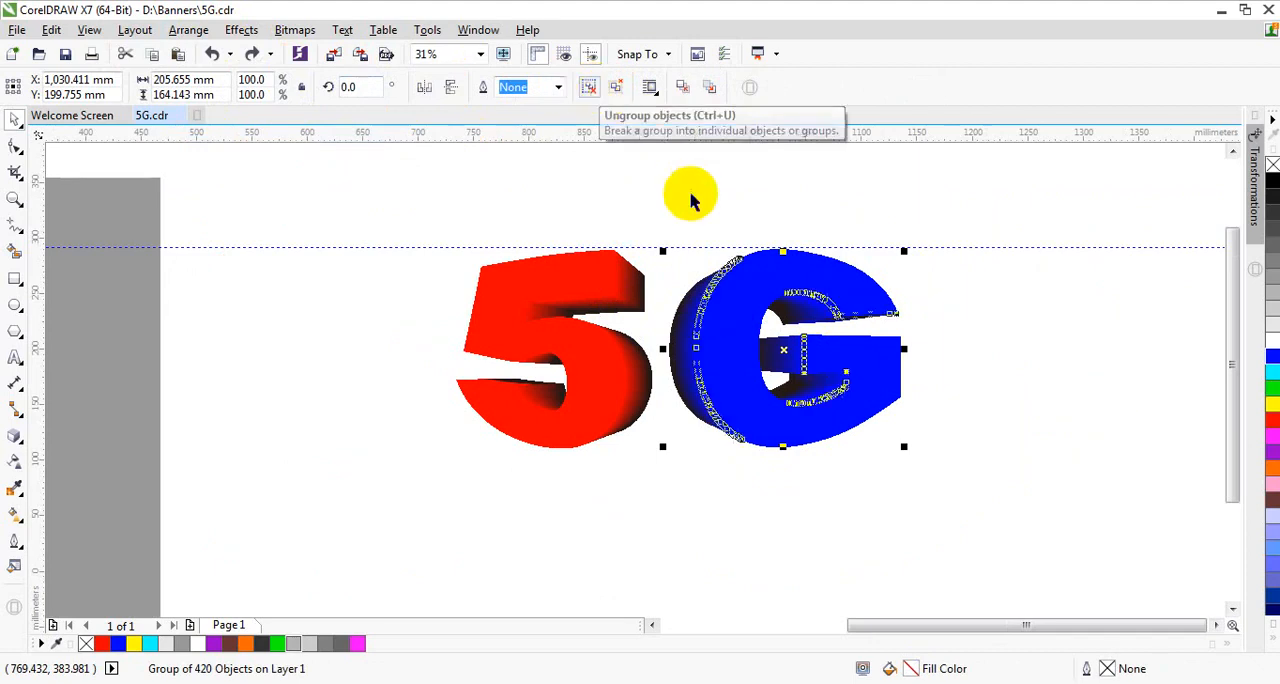
click(693, 202)
click(698, 310)
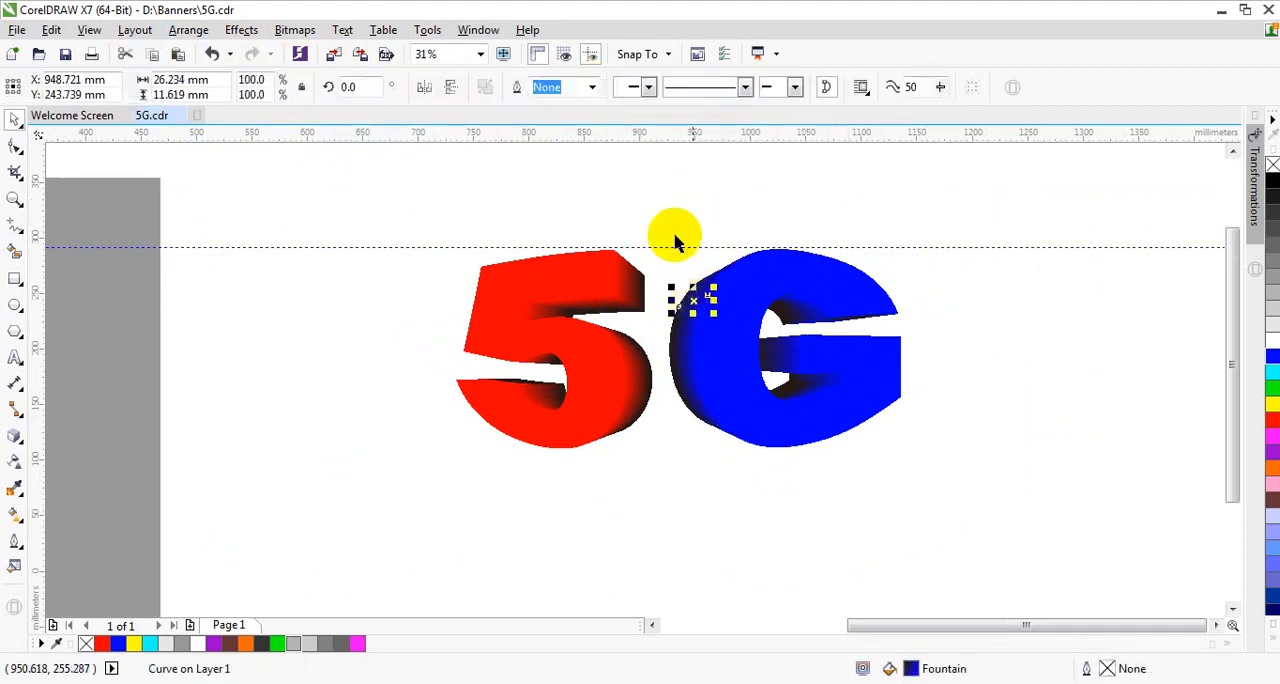
Step: Test-move the extrusion pieces along the G's outer left curve, undo the move, and weld the pieces into one shape
drag(629, 186, 741, 494)
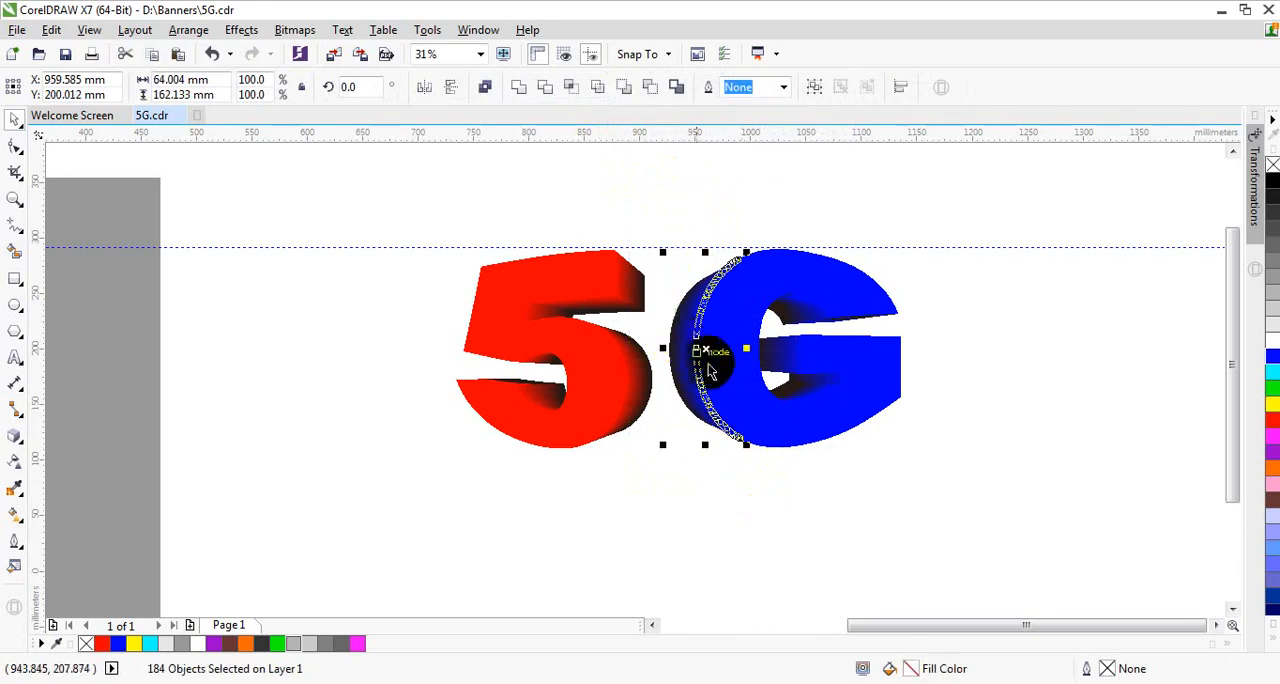
drag(708, 348, 355, 327)
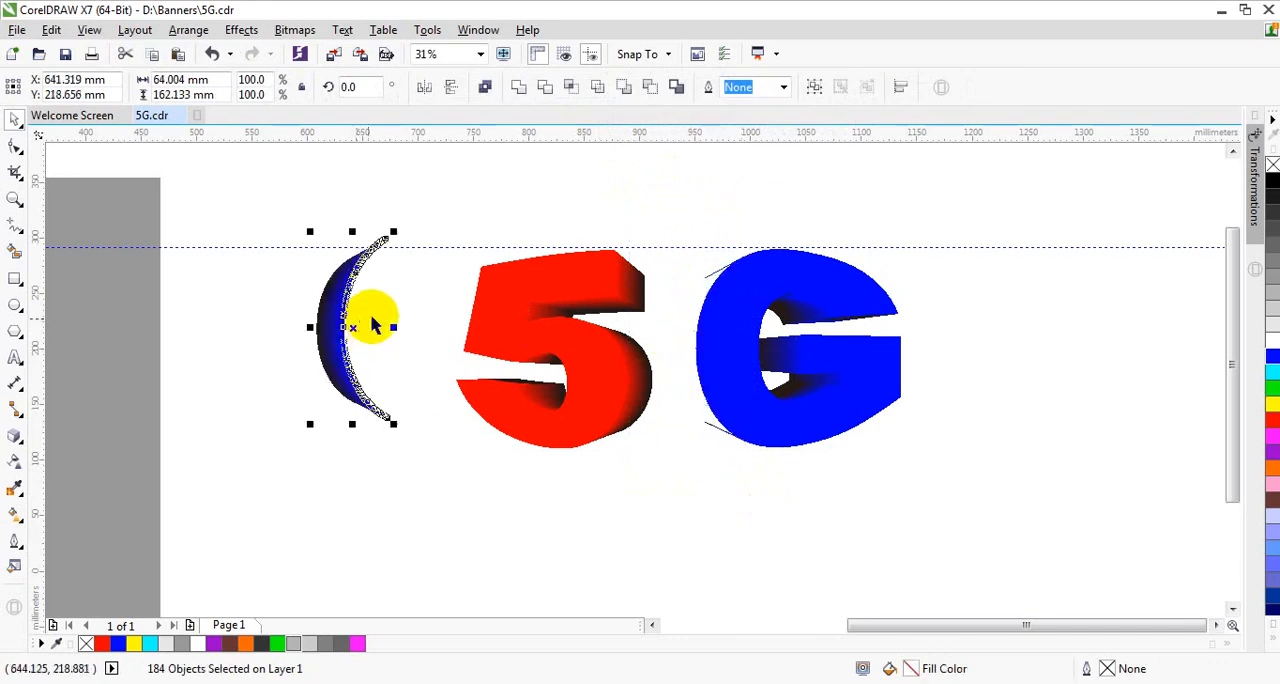
click(214, 55)
scroll(694, 266, up, 2)
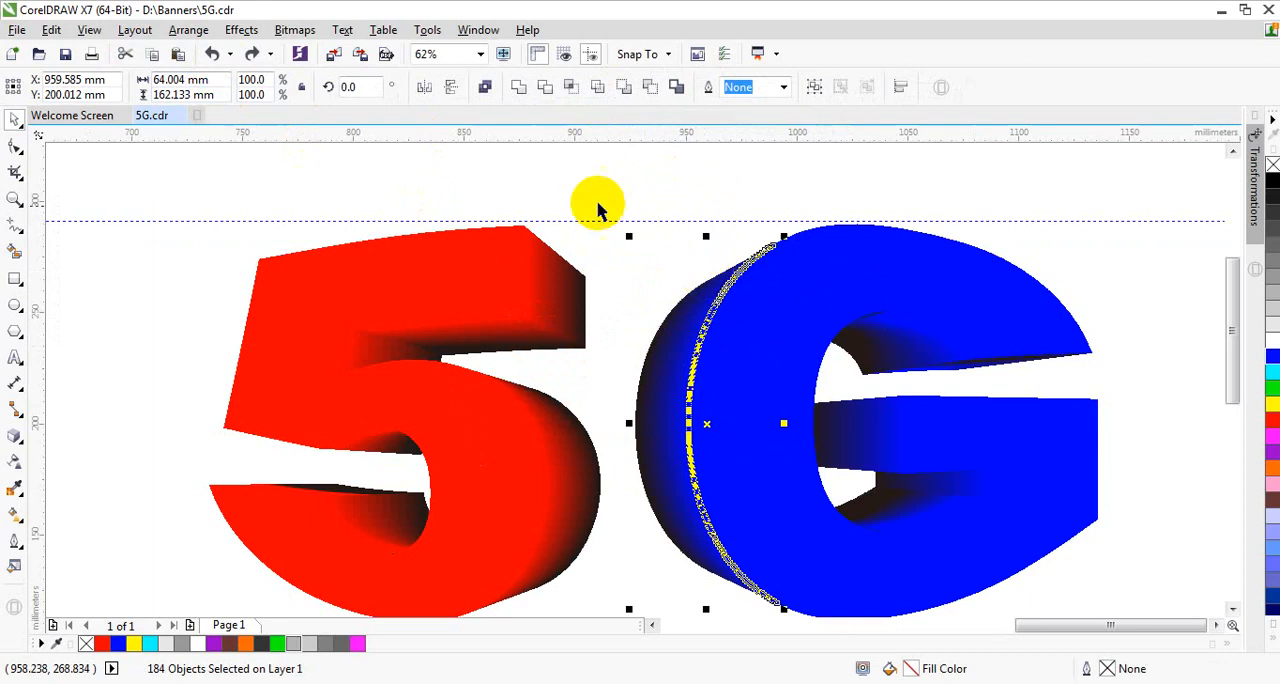
click(518, 90)
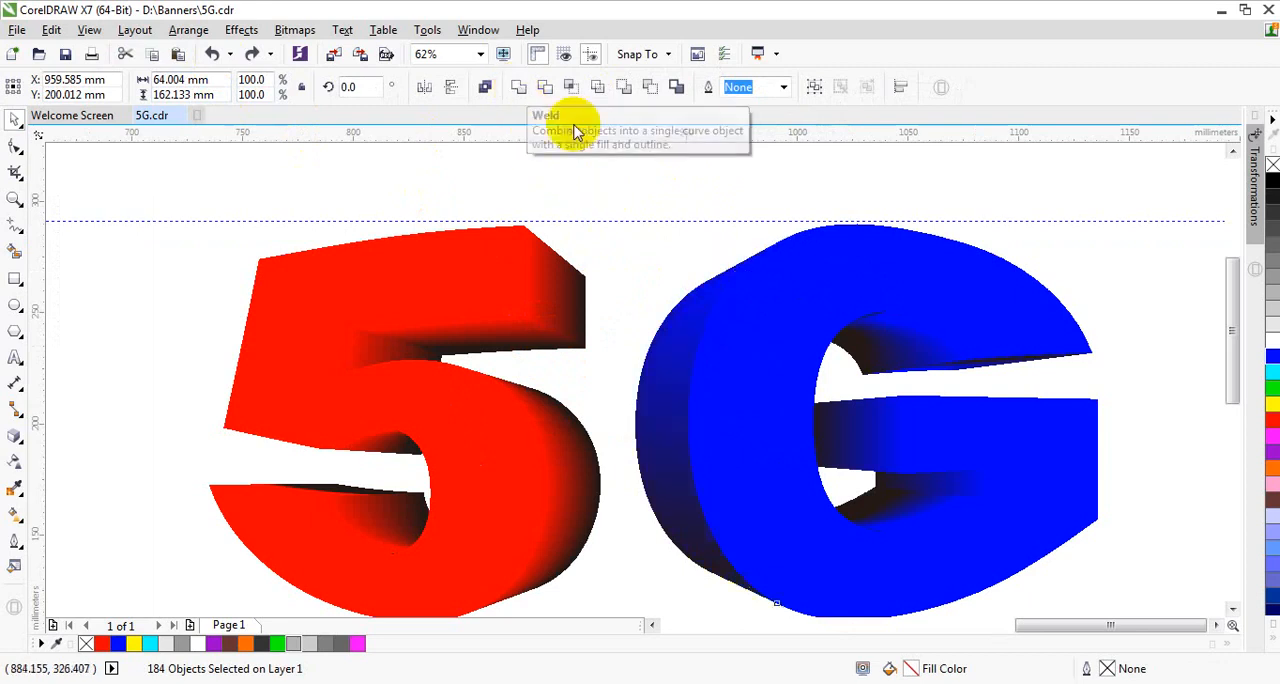
click(671, 203)
scroll(471, 286, down, 2)
scroll(578, 318, up, 2)
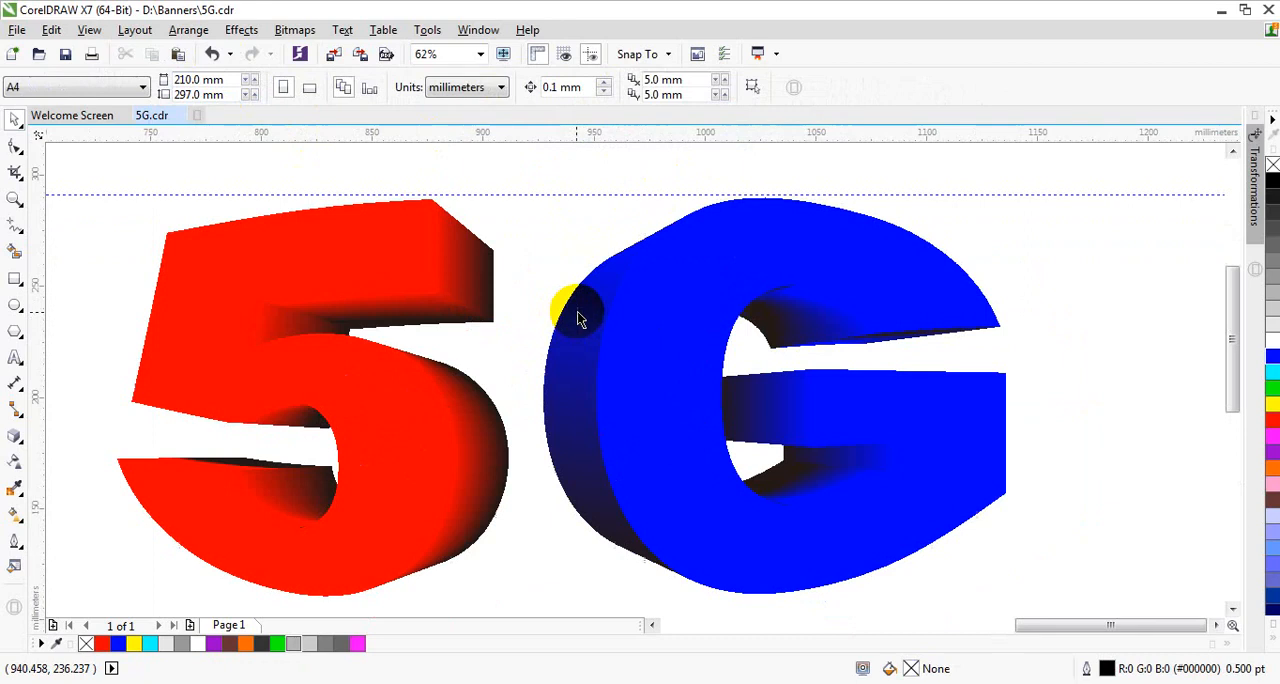
Step: Try moving the welded outer side of the G left off the letter, and undo the move
drag(578, 318, 500, 296)
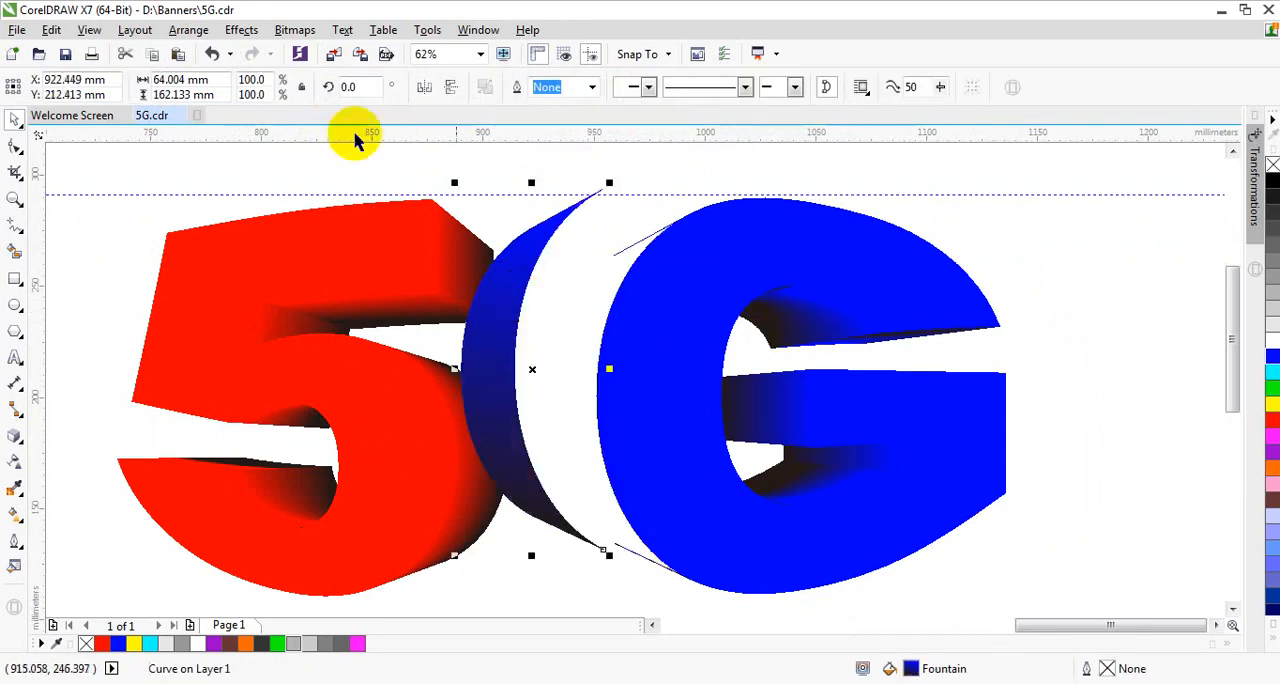
click(211, 53)
click(562, 173)
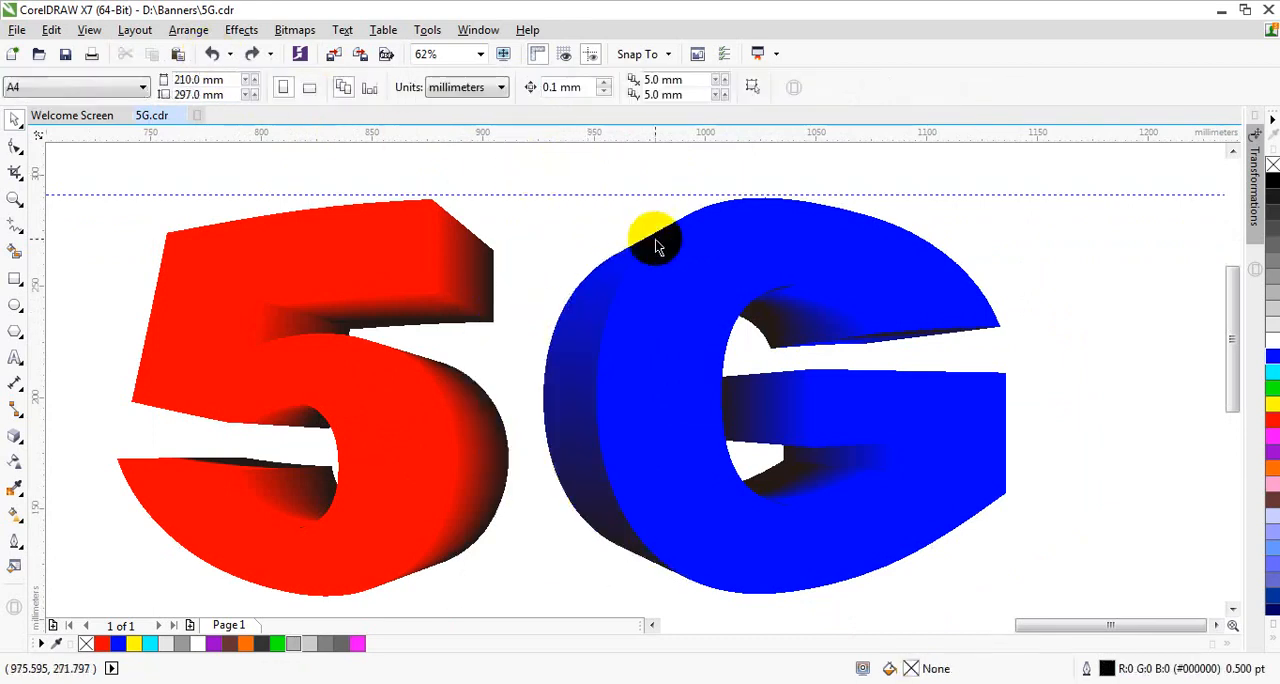
Step: Delete the leftover sliver curve on the upper-left edge of the G's extrusion
scroll(655, 233, up, 4)
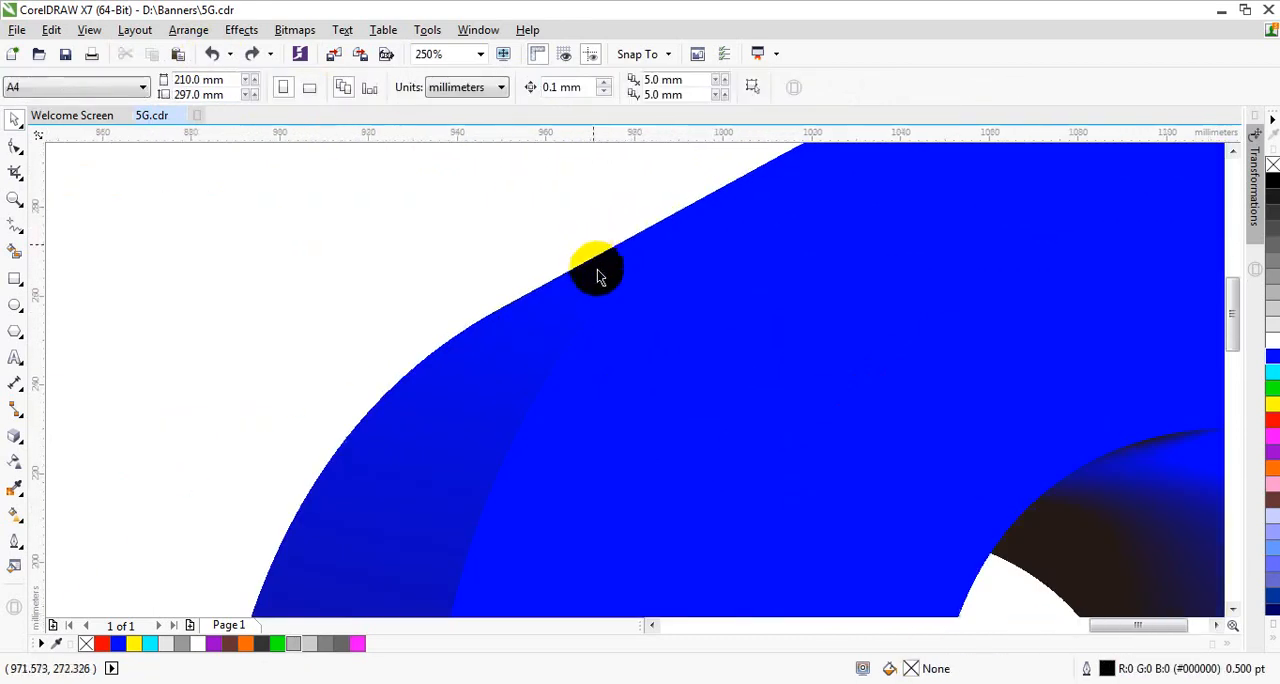
scroll(600, 280, down, 6)
drag(555, 224, 680, 303)
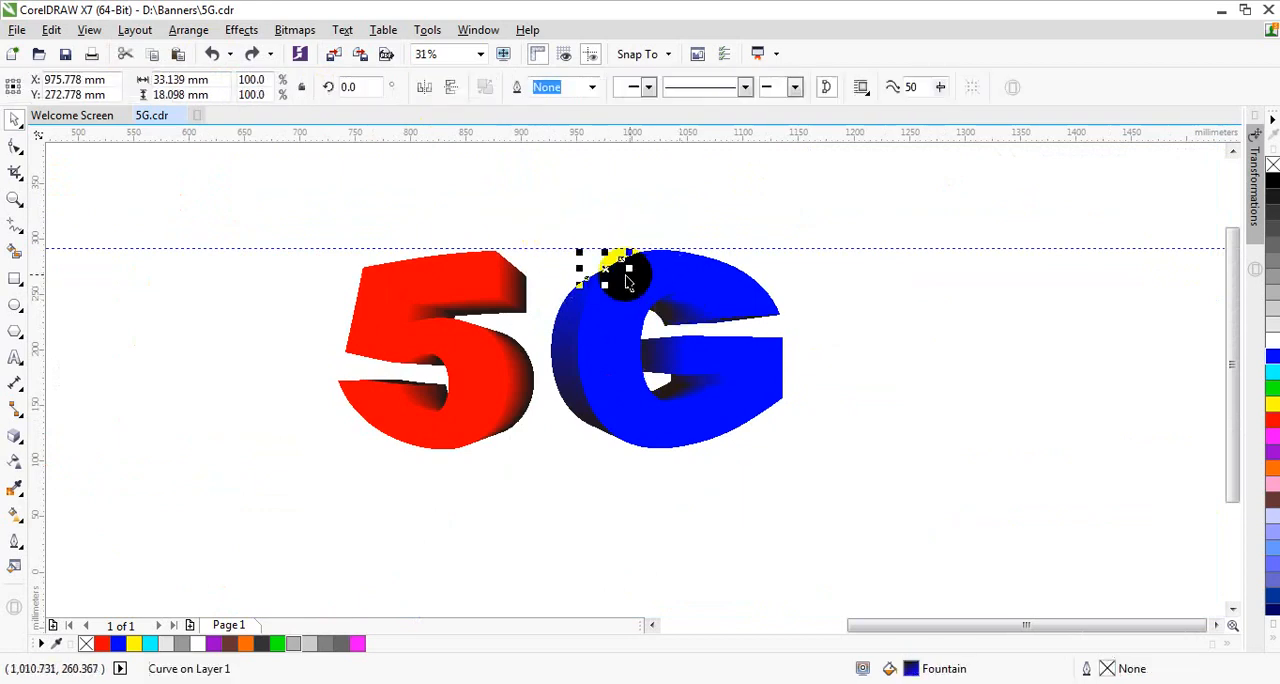
scroll(612, 270, up, 2)
right_click(604, 278)
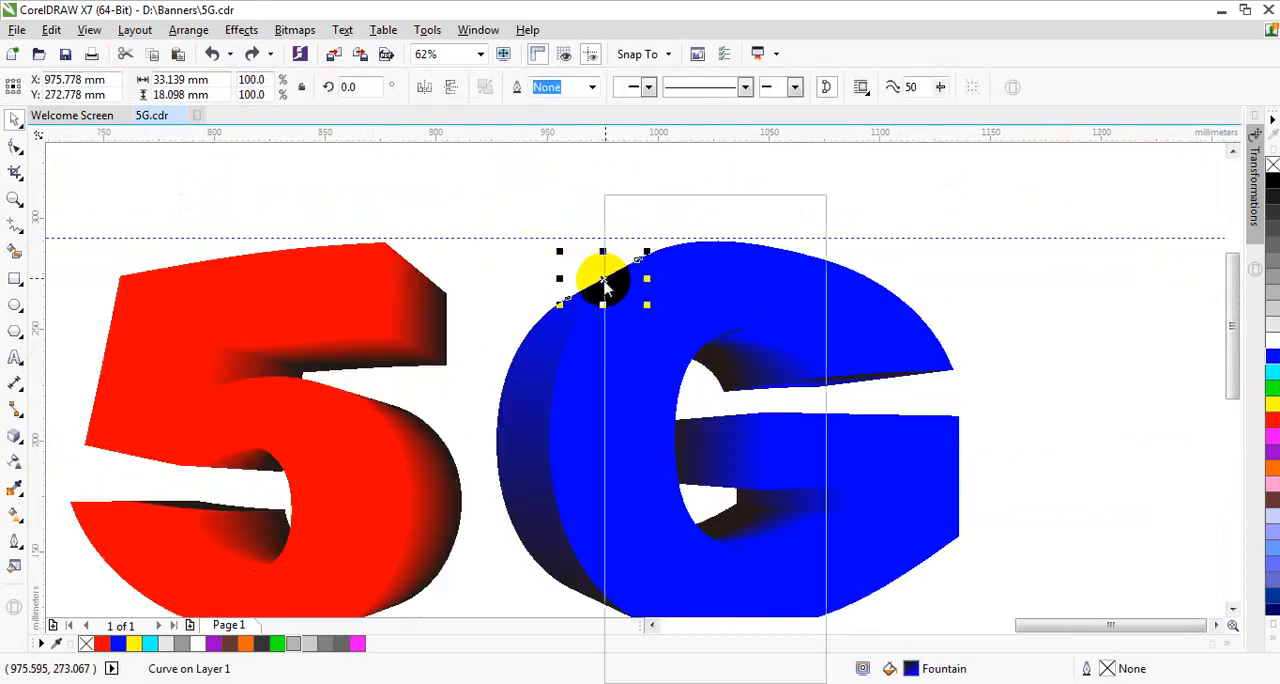
click(646, 405)
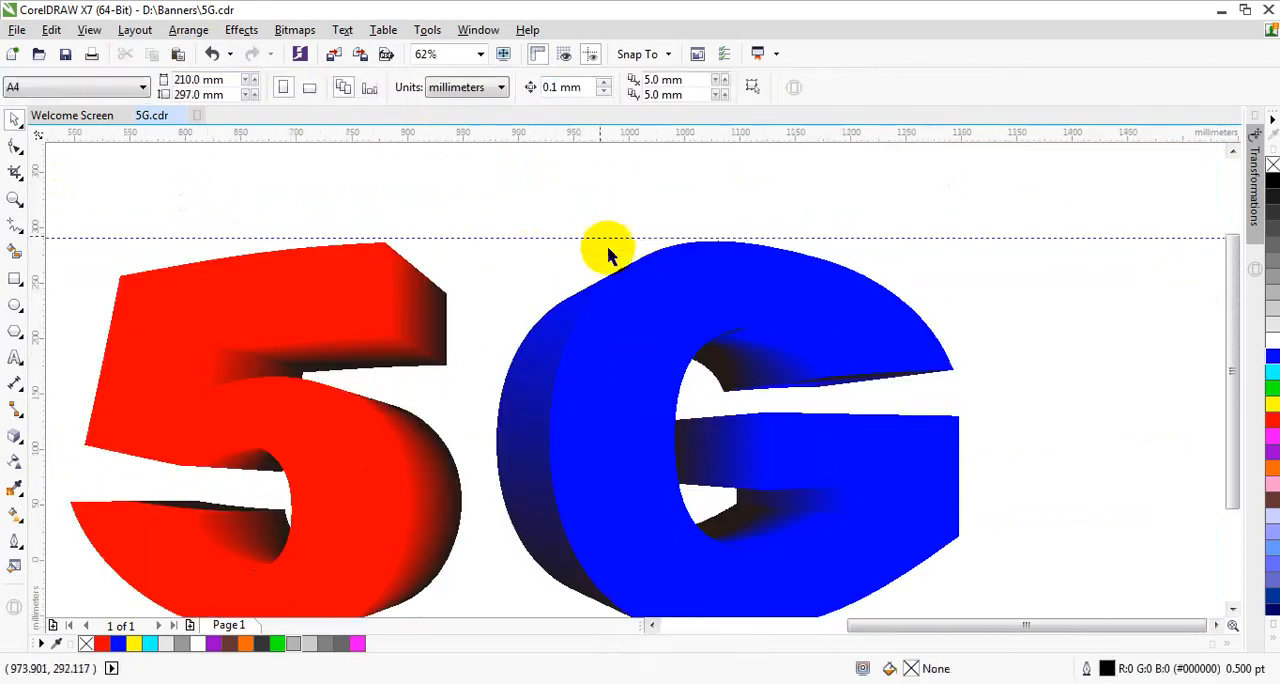
Step: Delete the two leftover sliver curves on the lower-left edge of the G's extrusion
scroll(606, 252, down, 2)
scroll(600, 425, up, 2)
drag(562, 456, 646, 403)
right_click(601, 430)
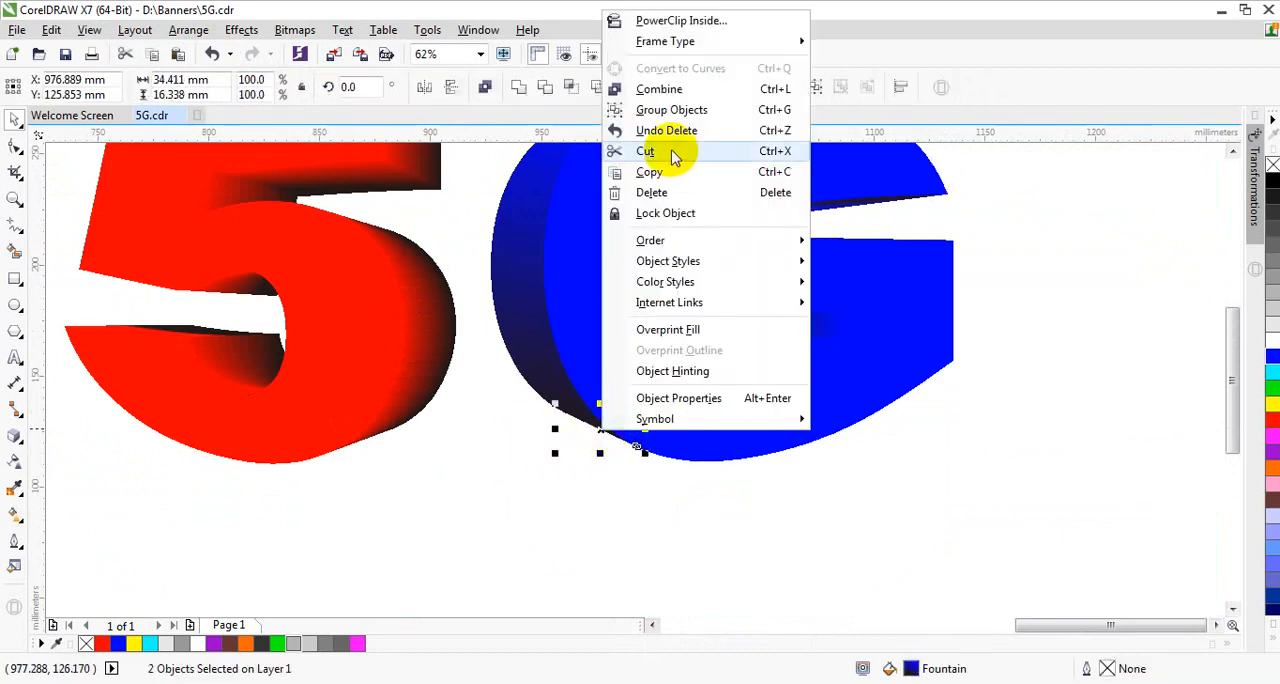
click(651, 192)
scroll(645, 400, down, 1)
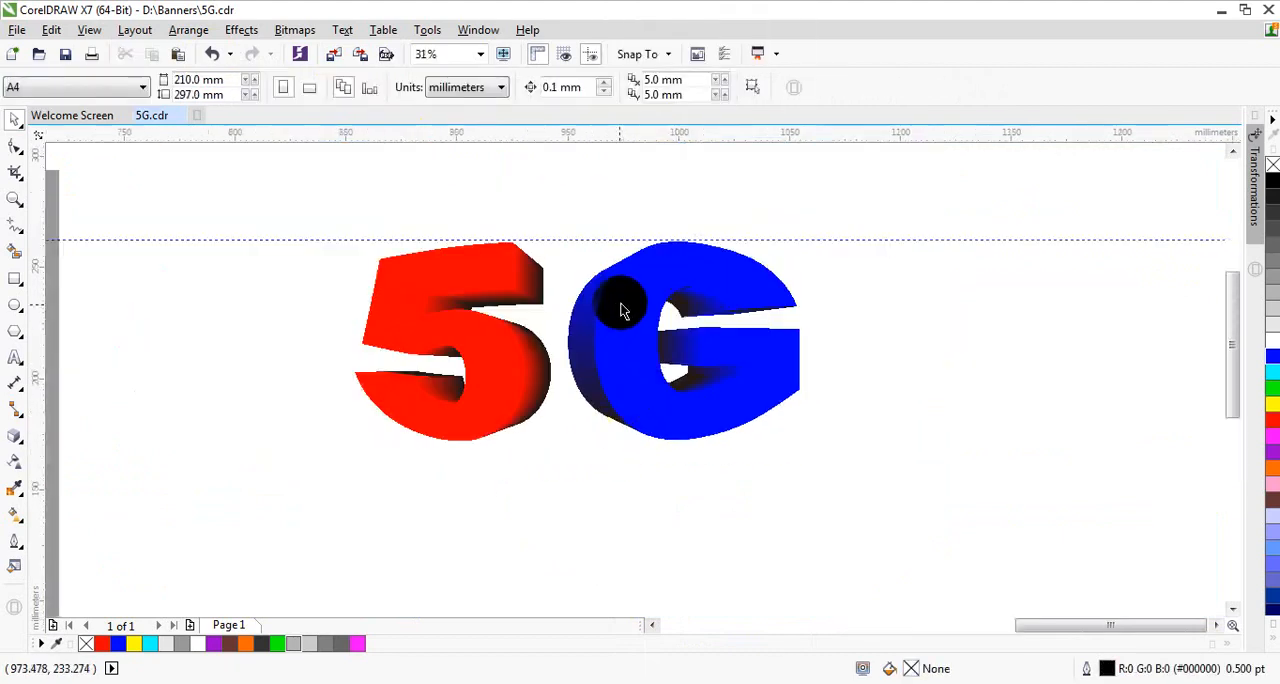
scroll(623, 309, up, 2)
click(775, 312)
drag(772, 298, 871, 323)
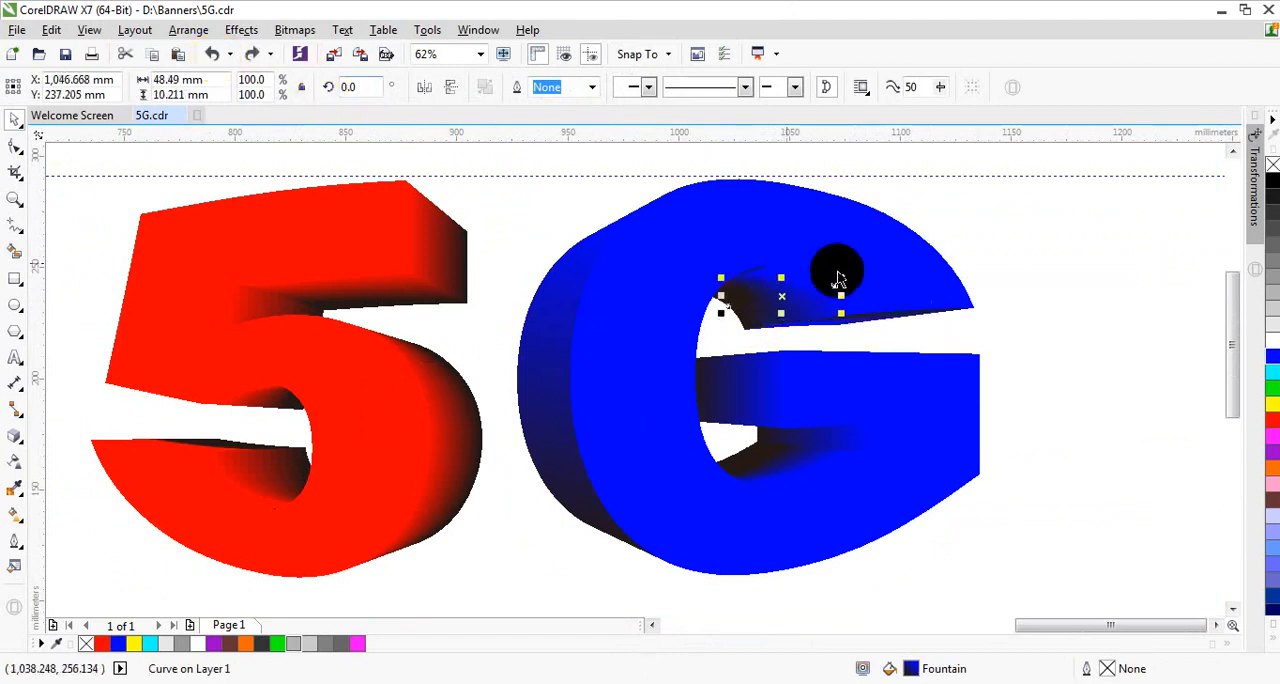
click(1023, 274)
drag(1023, 214, 943, 248)
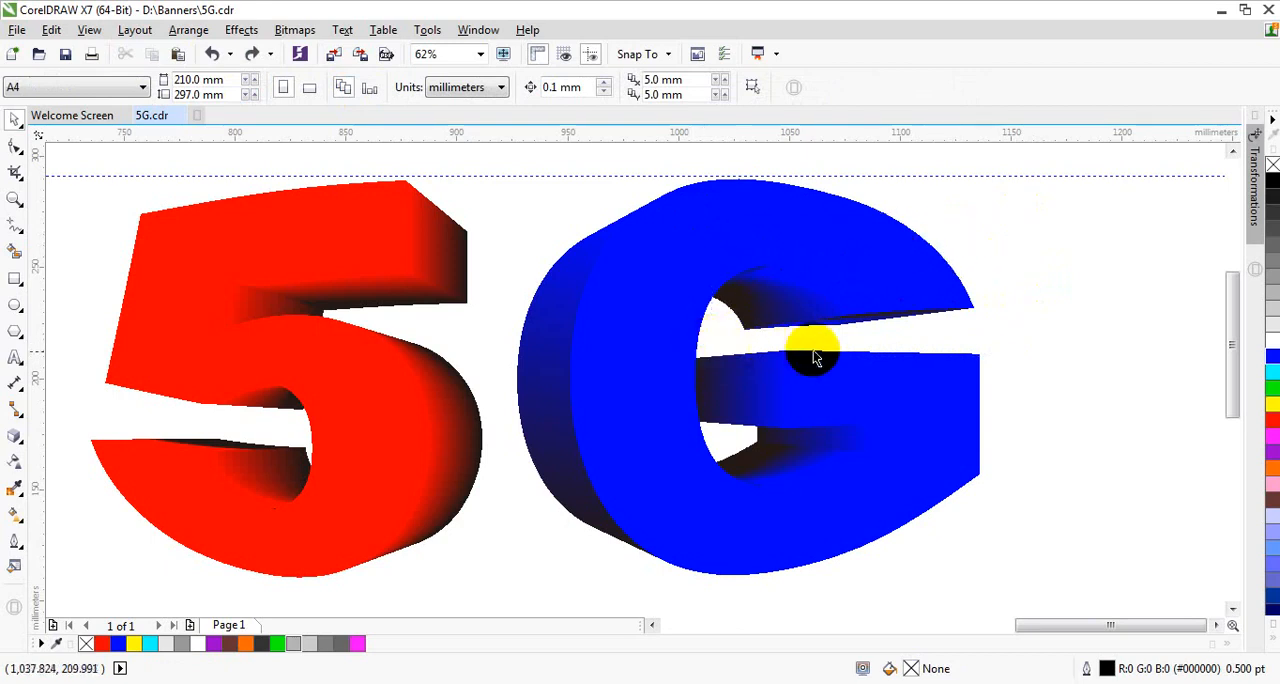
Step: Test-move the extrusion pieces inside the G's upper arch, undo the move, and weld the pieces into one shape
drag(870, 335, 668, 239)
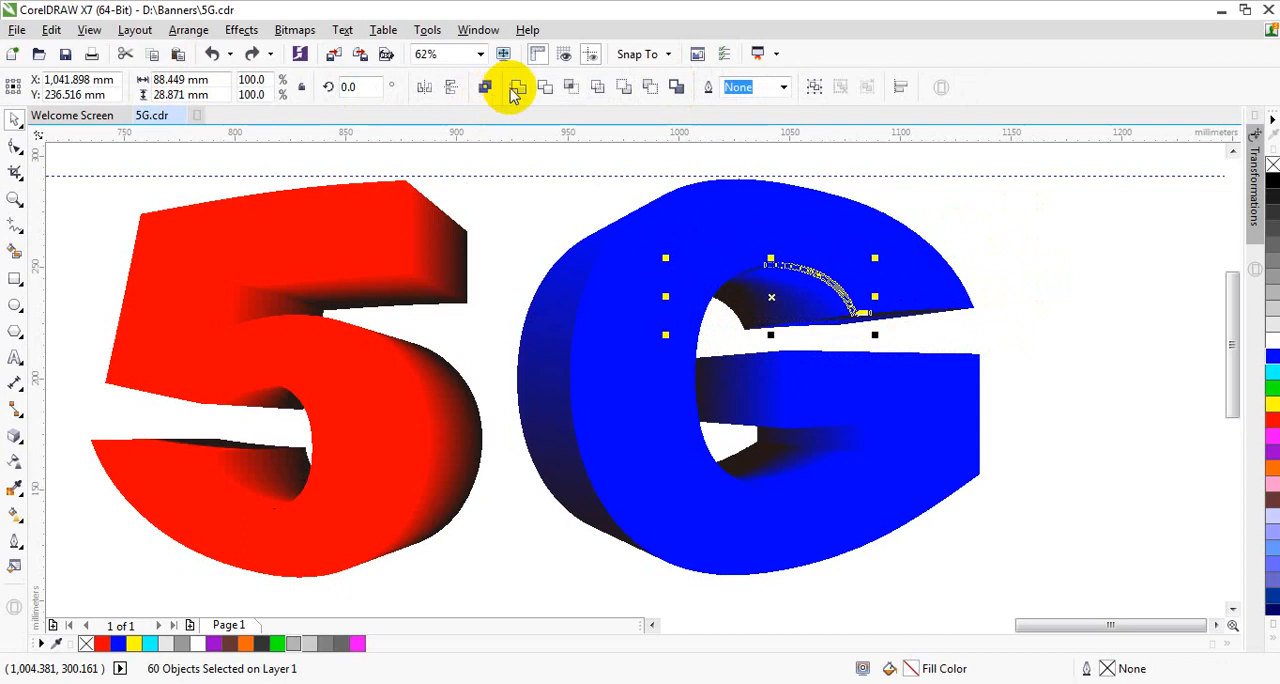
drag(772, 292, 1078, 249)
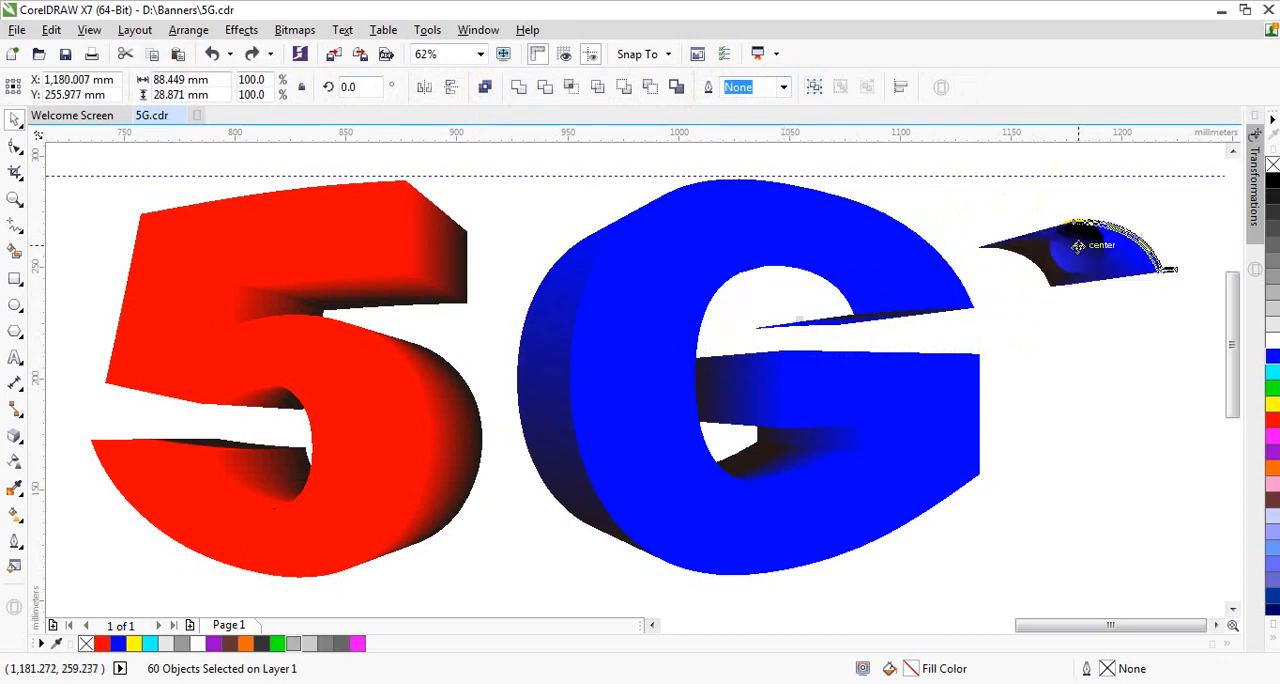
click(214, 54)
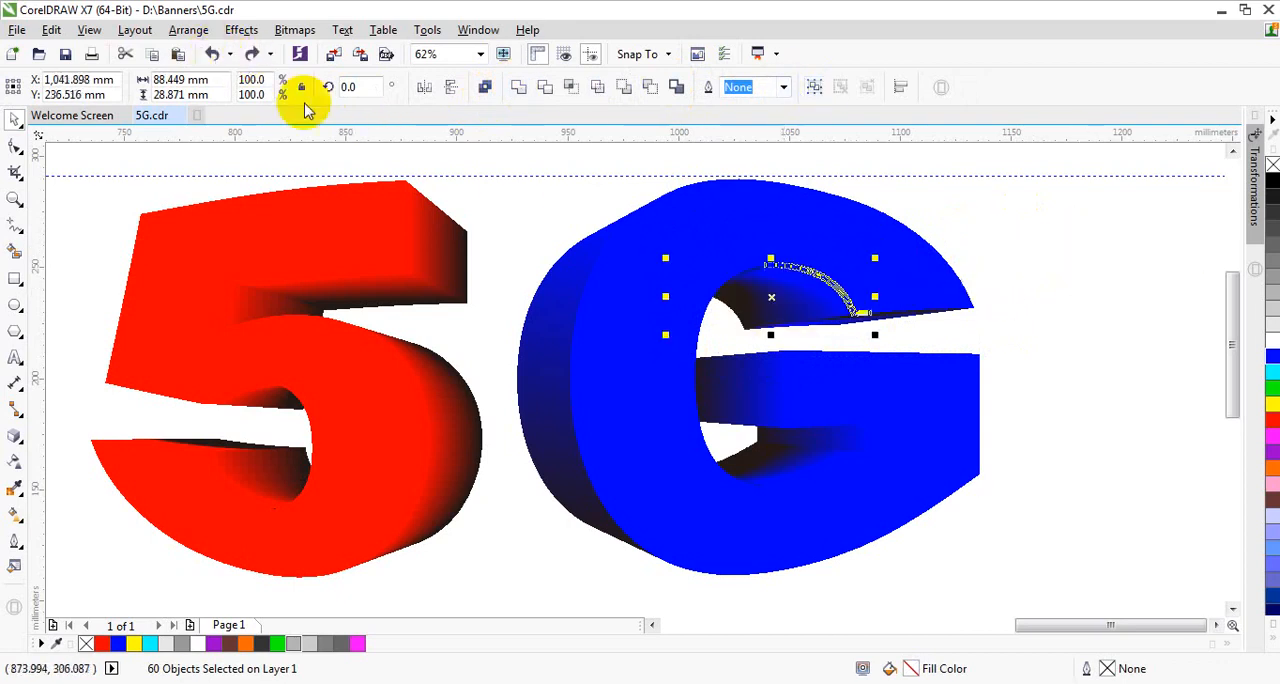
click(519, 90)
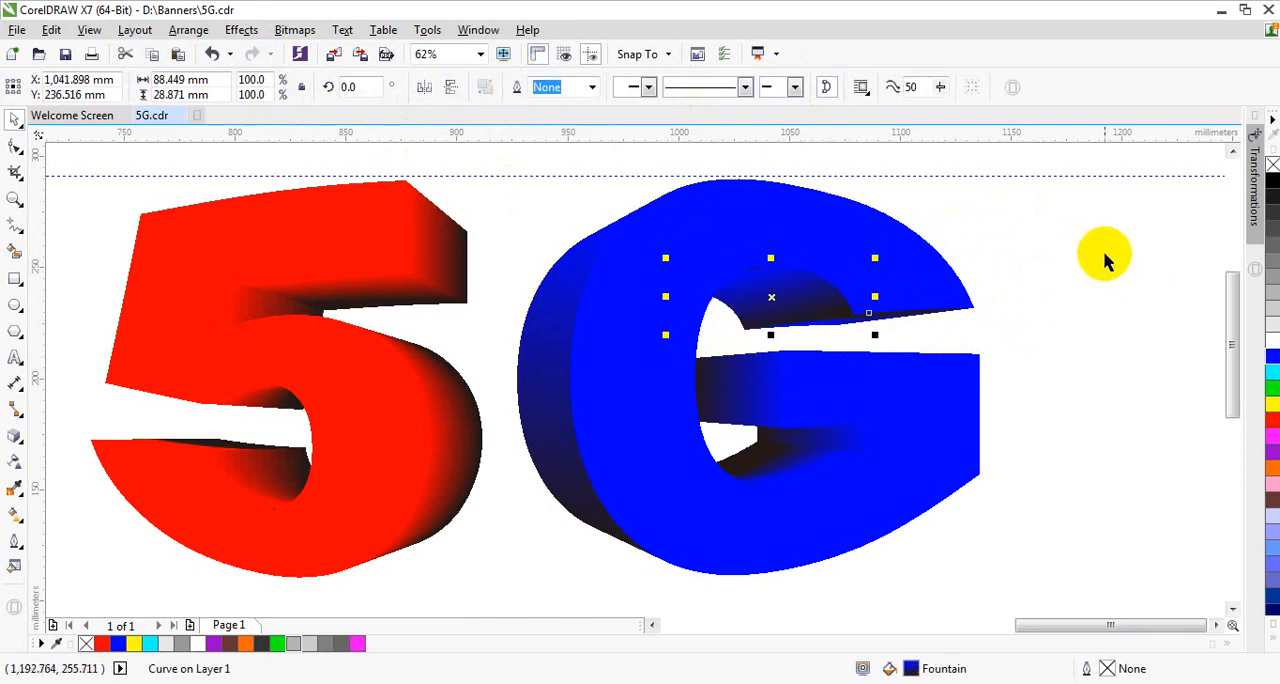
click(1058, 272)
Step: Weld the extrusion pieces along the underside of the G's upper arm into one shape
drag(1058, 269, 755, 352)
click(519, 88)
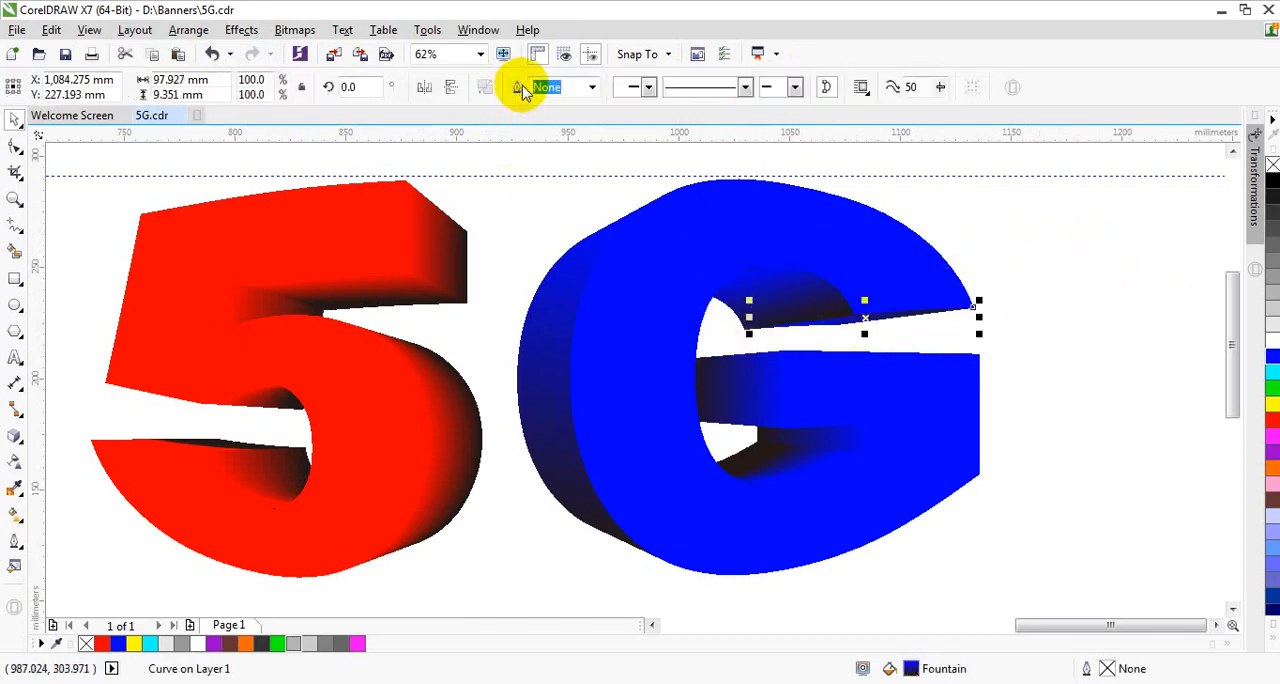
click(1095, 270)
Step: Pull a leftover sliver curve away from above the G's inner arch and delete it
click(755, 276)
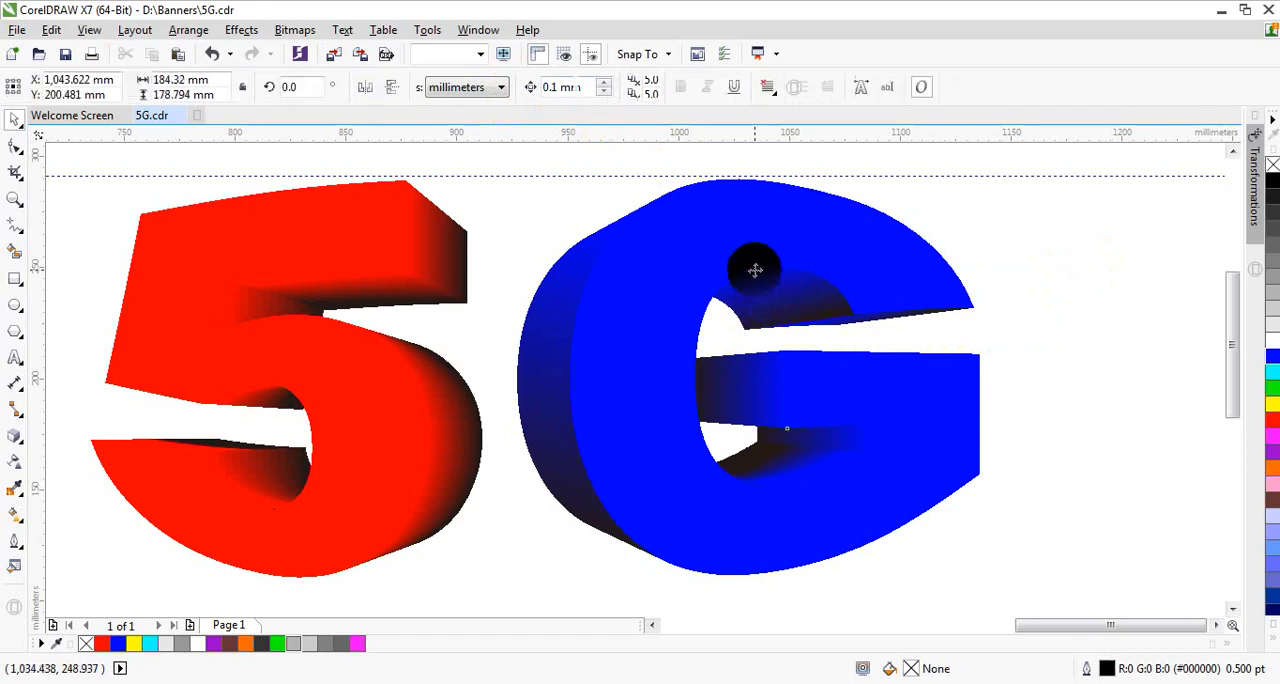
drag(952, 218, 697, 286)
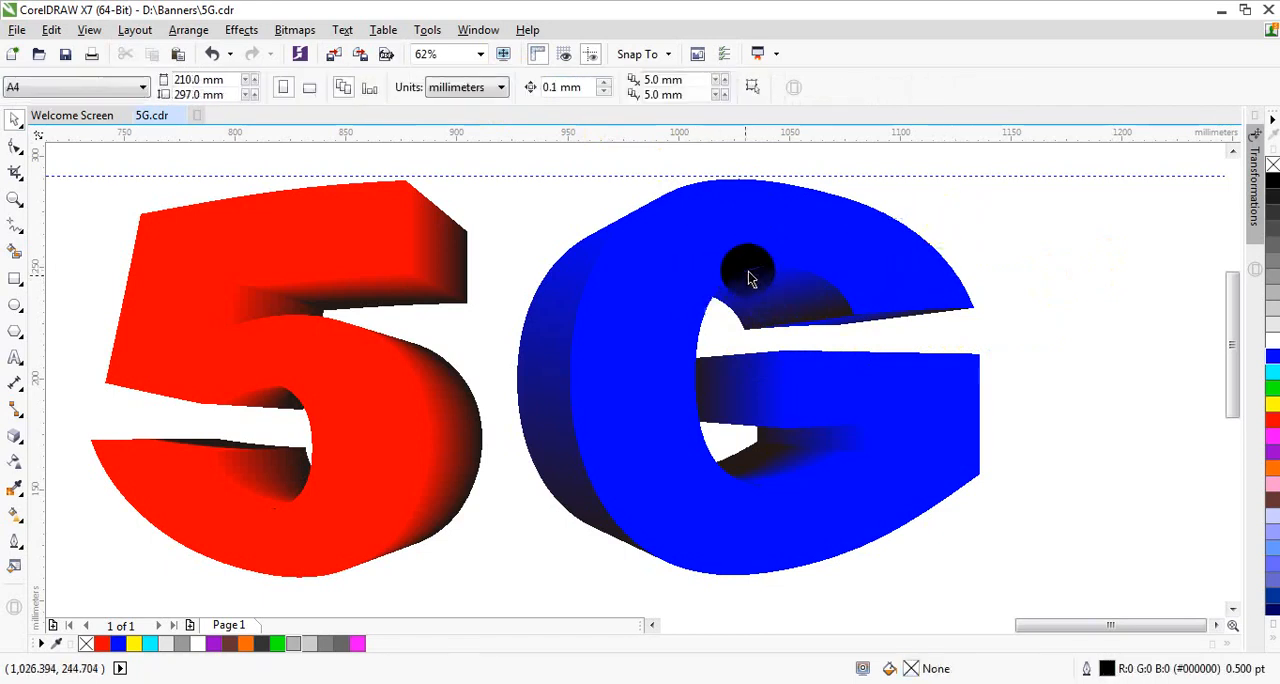
scroll(757, 266, up, 3)
click(757, 266)
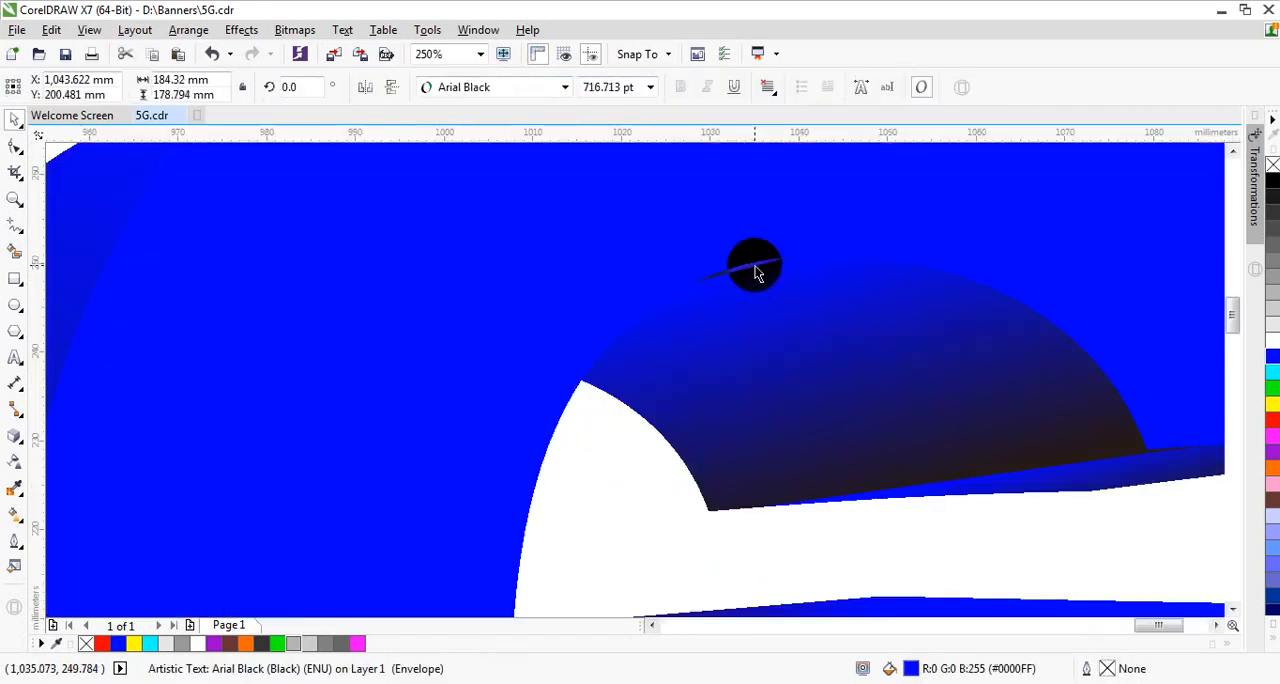
scroll(748, 272, up, 5)
click(740, 281)
scroll(728, 305, down, 6)
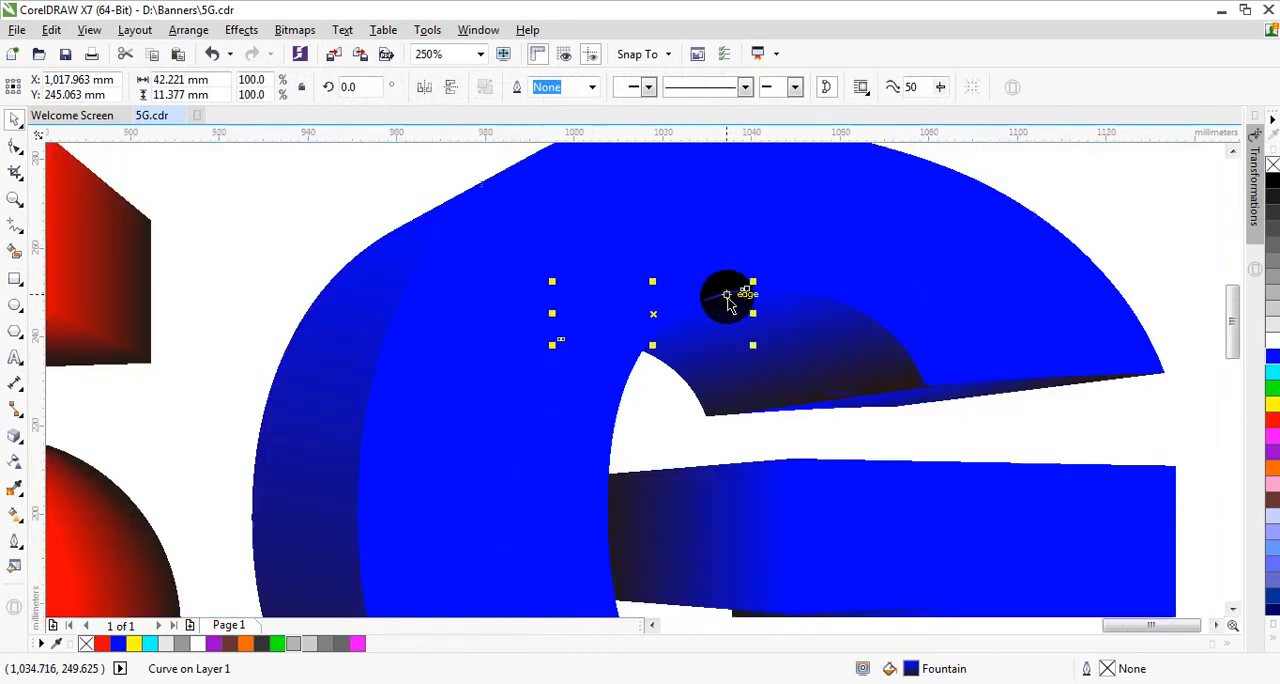
drag(657, 309, 686, 252)
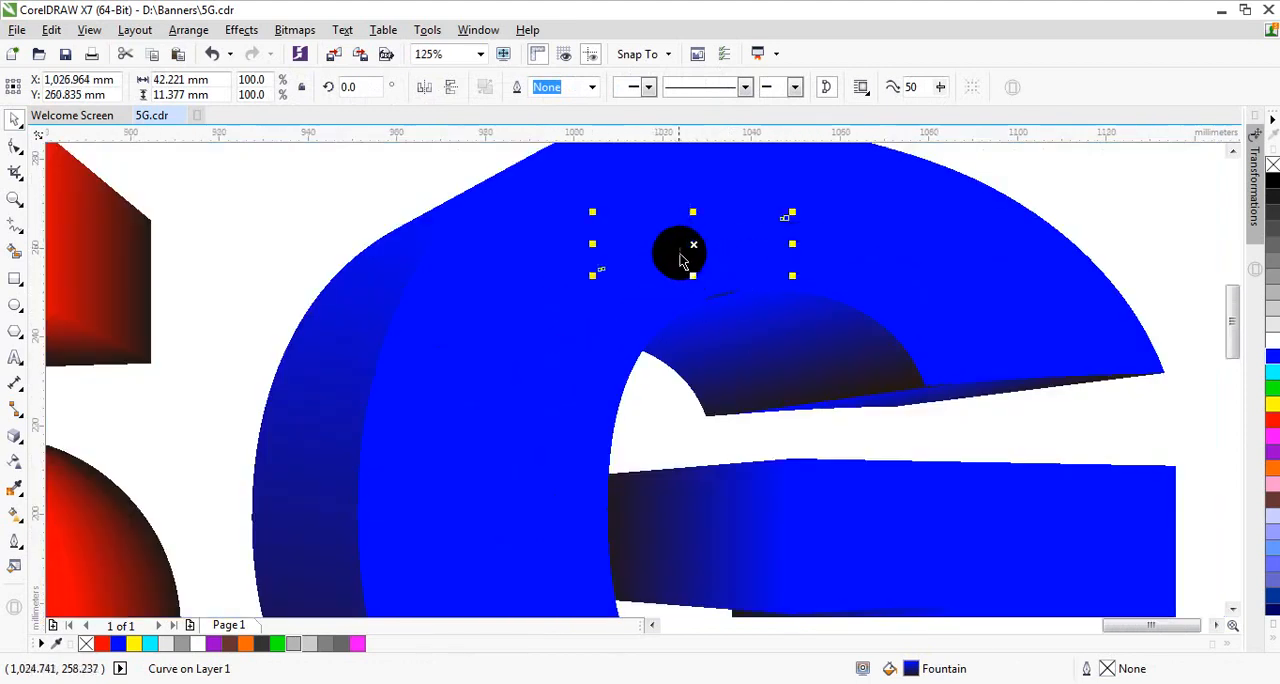
key(Escape)
Step: Delete the remaining thin sliver curves stacked above the G's inner arch
scroll(733, 300, up, 2)
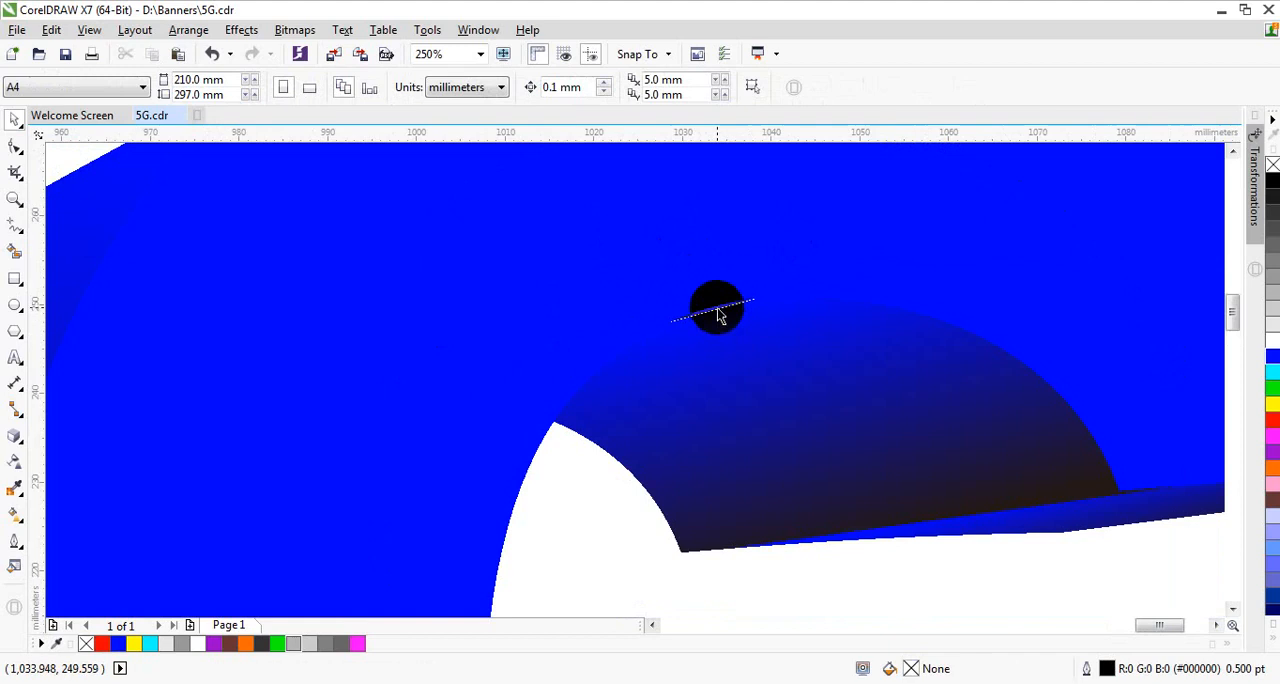
click(717, 316)
scroll(716, 318, up, 4)
click(707, 327)
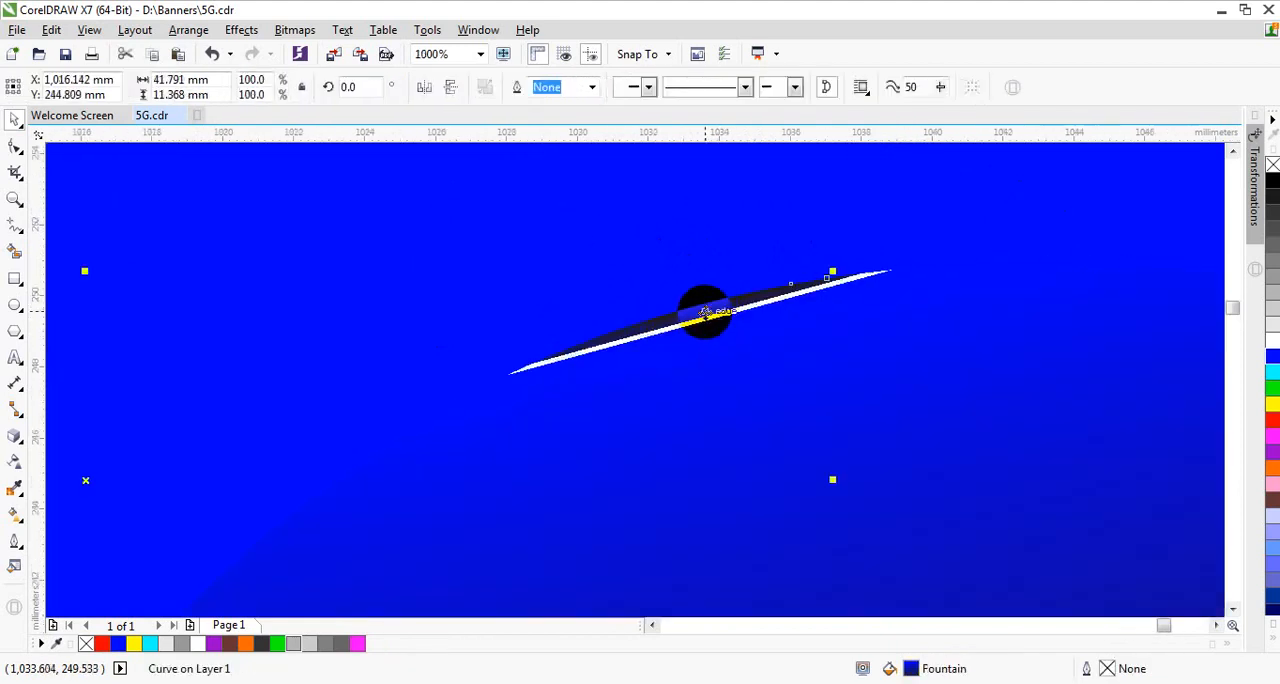
key(Escape)
click(702, 316)
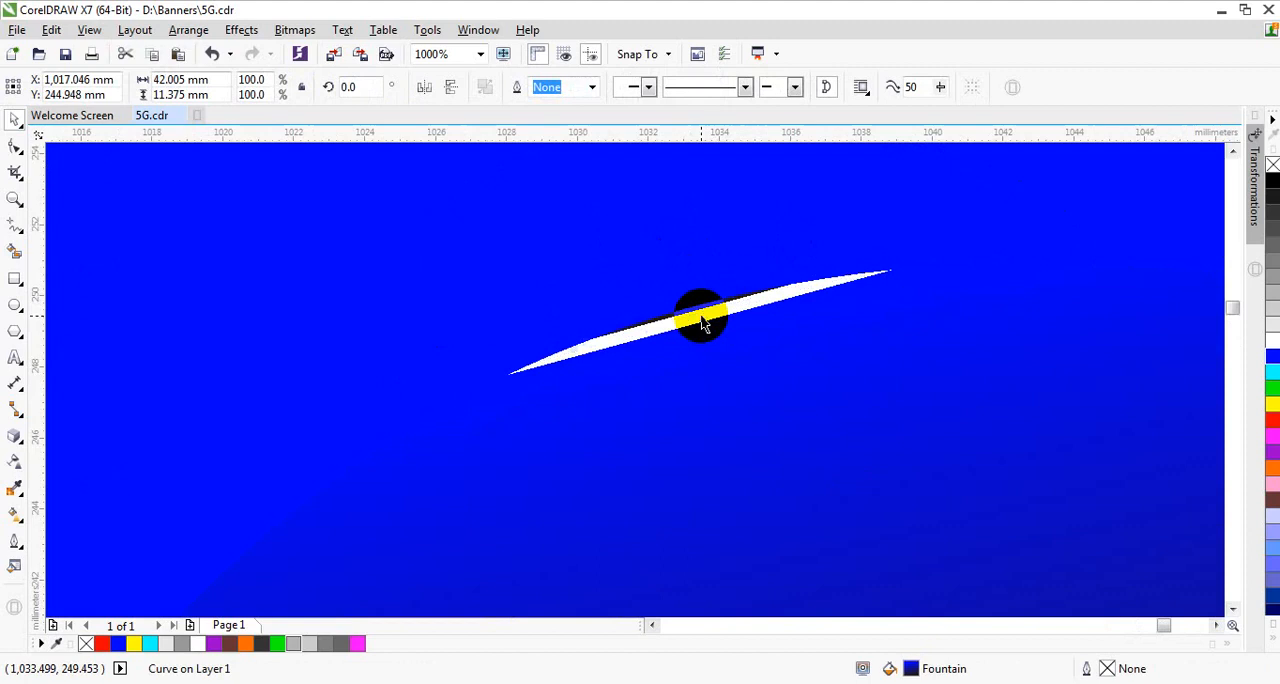
key(Escape)
Step: Try deleting the welded shape inside the G's upper arch, and undo the deletion
click(703, 323)
key(Delete)
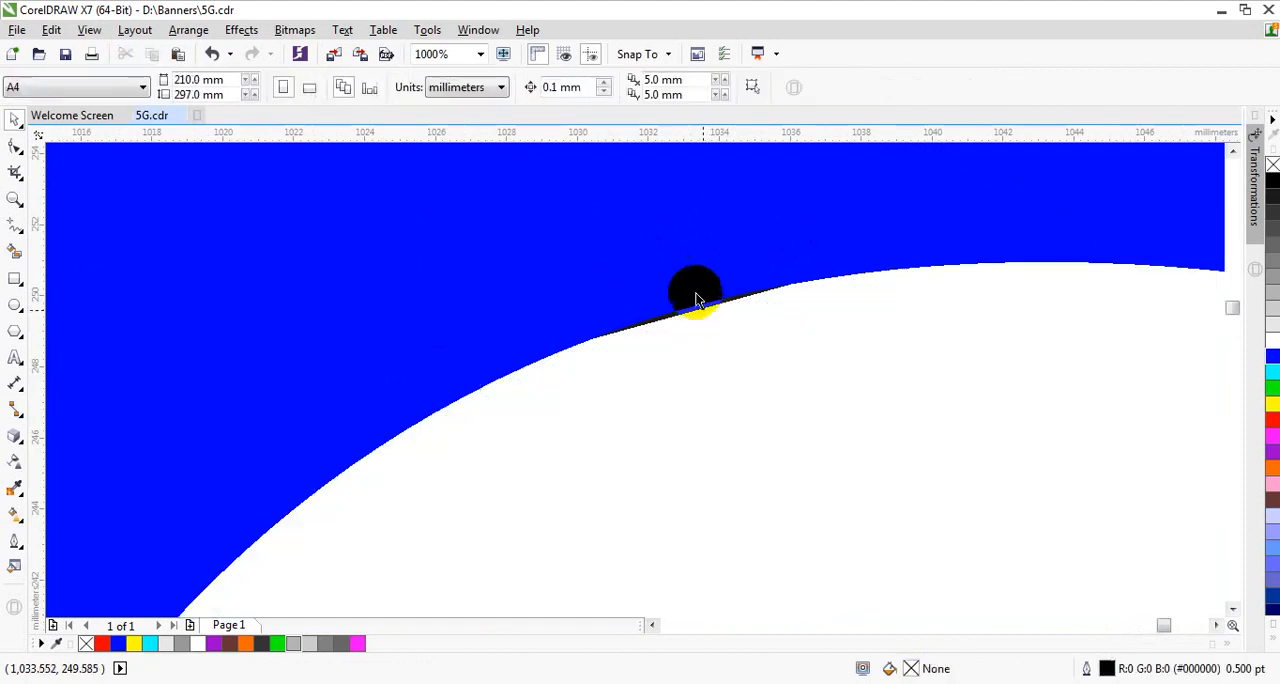
click(214, 54)
scroll(491, 289, down, 10)
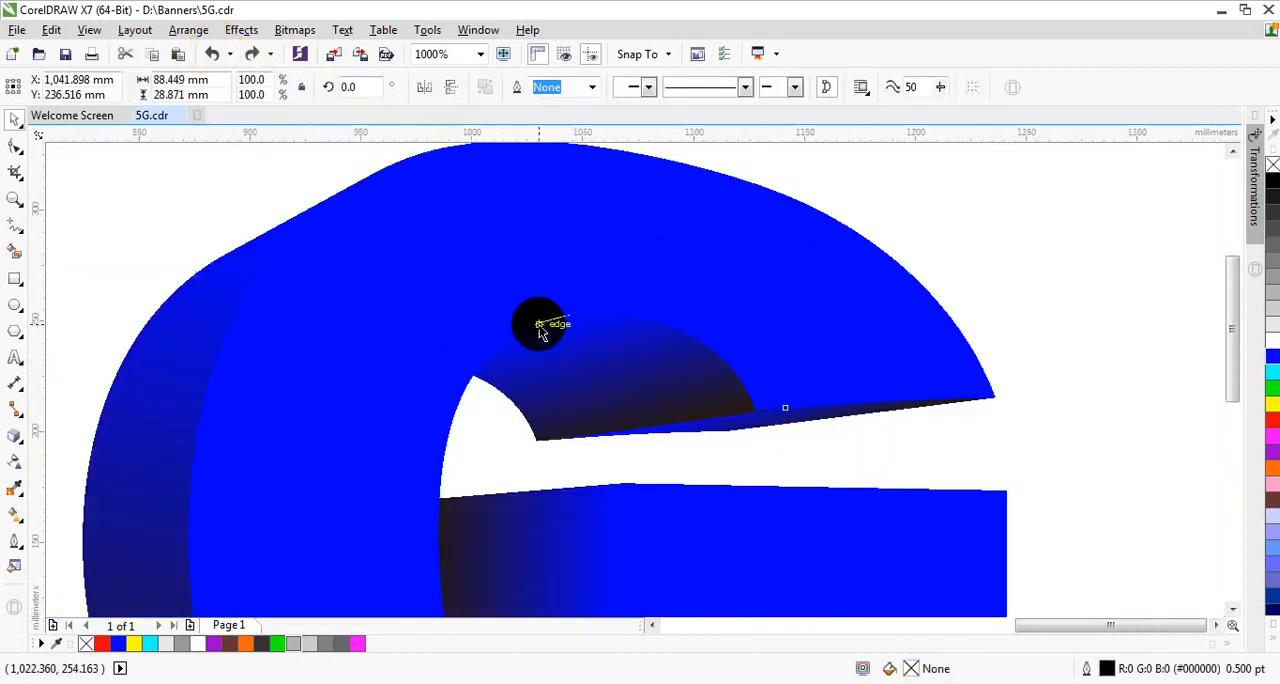
Step: Try selecting and deleting the pieces around the G's inner arch together, and undo the deletion
drag(735, 251, 320, 406)
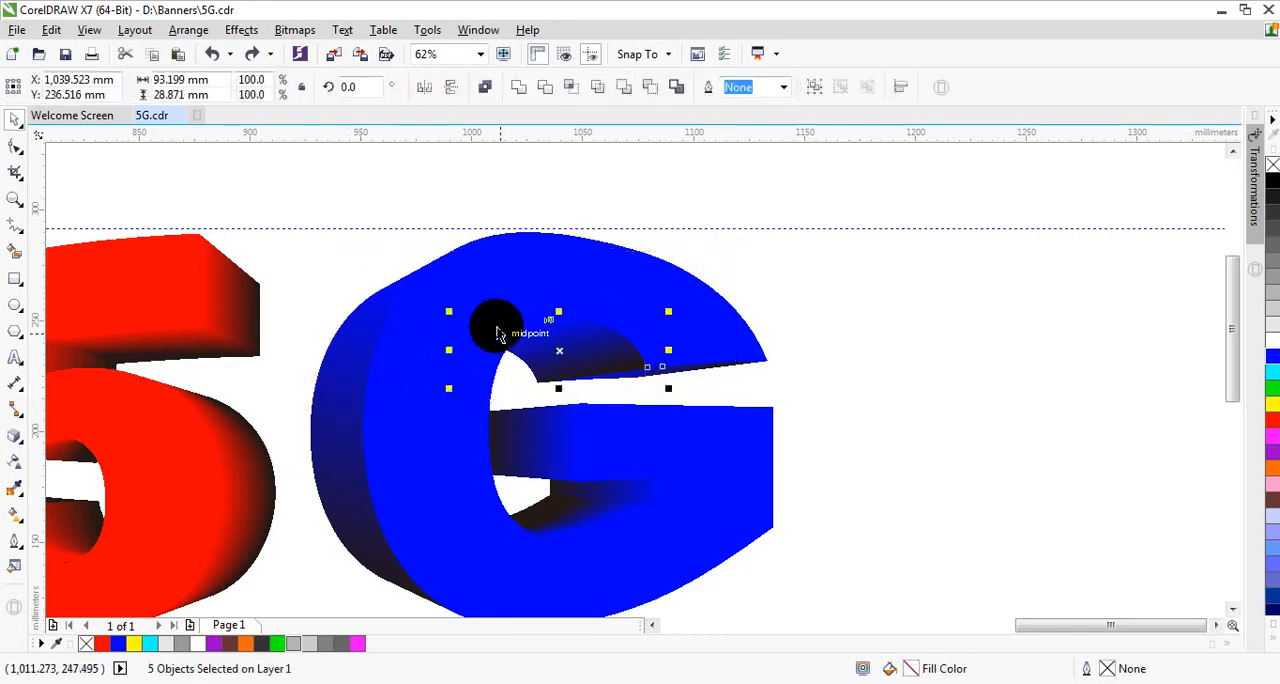
key(Delete)
key(ctrl+z)
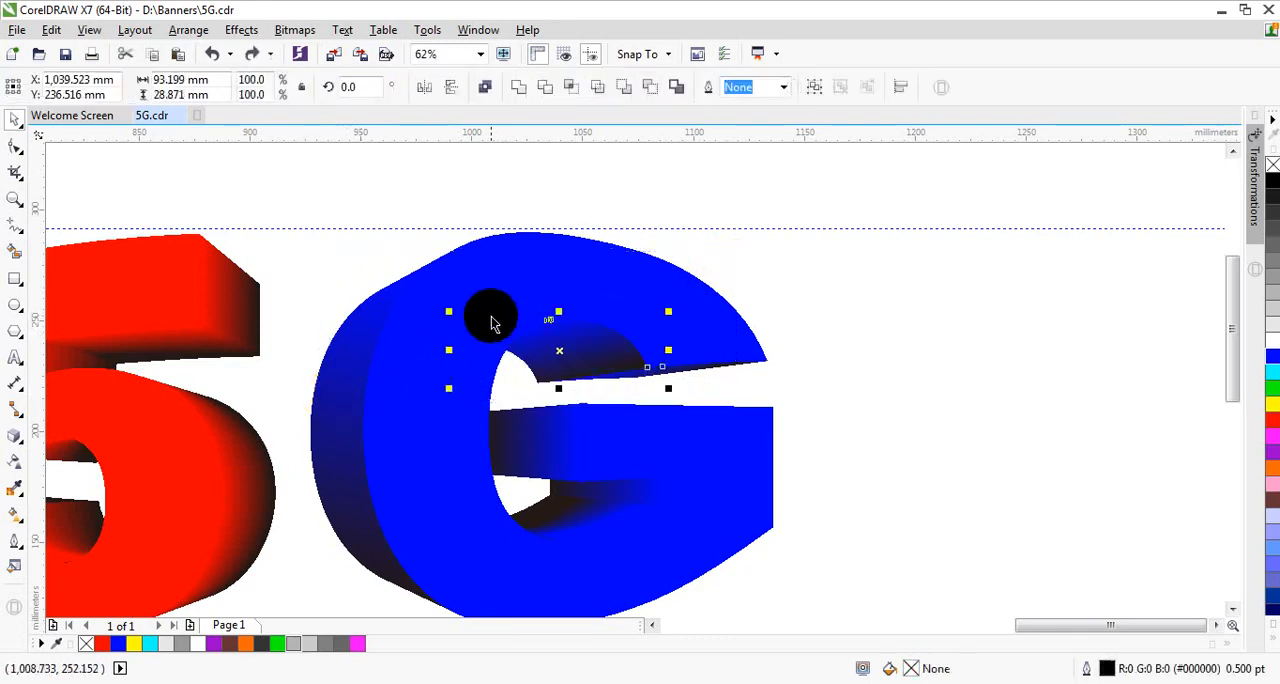
click(986, 309)
scroll(687, 292, up, 2)
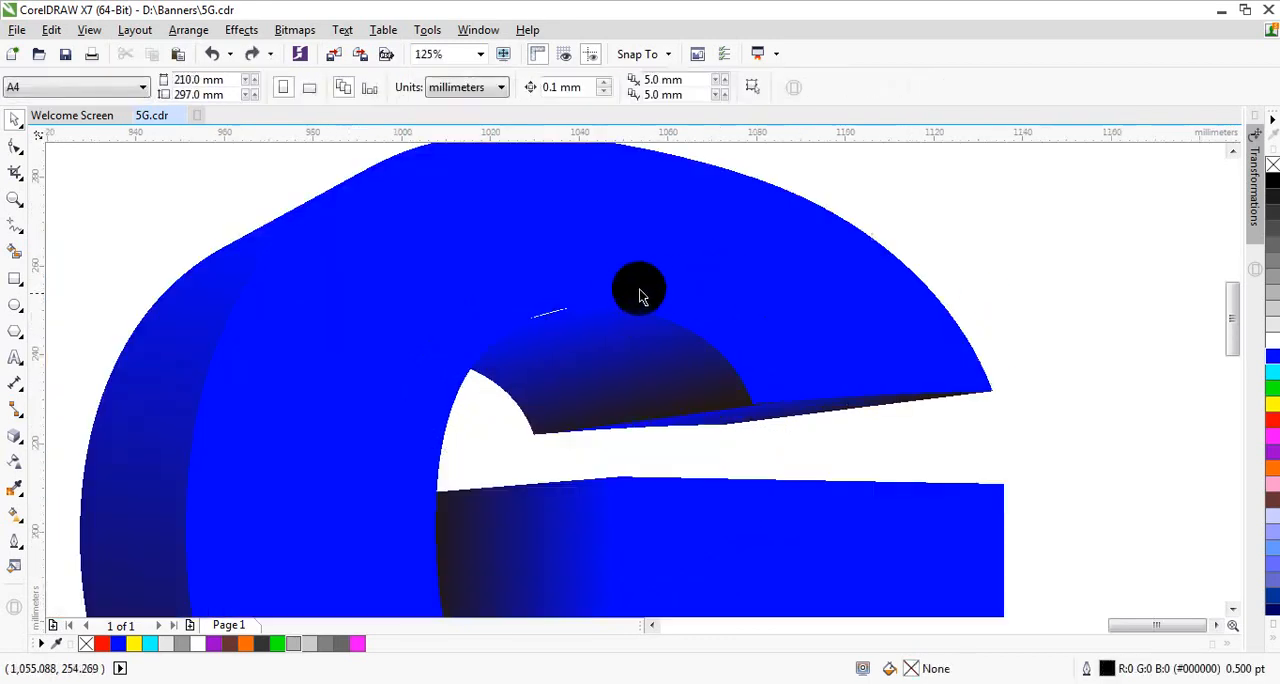
mouse_move(937, 180)
mouse_down()
mouse_move(429, 358)
mouse_move(390, 358)
mouse_up()
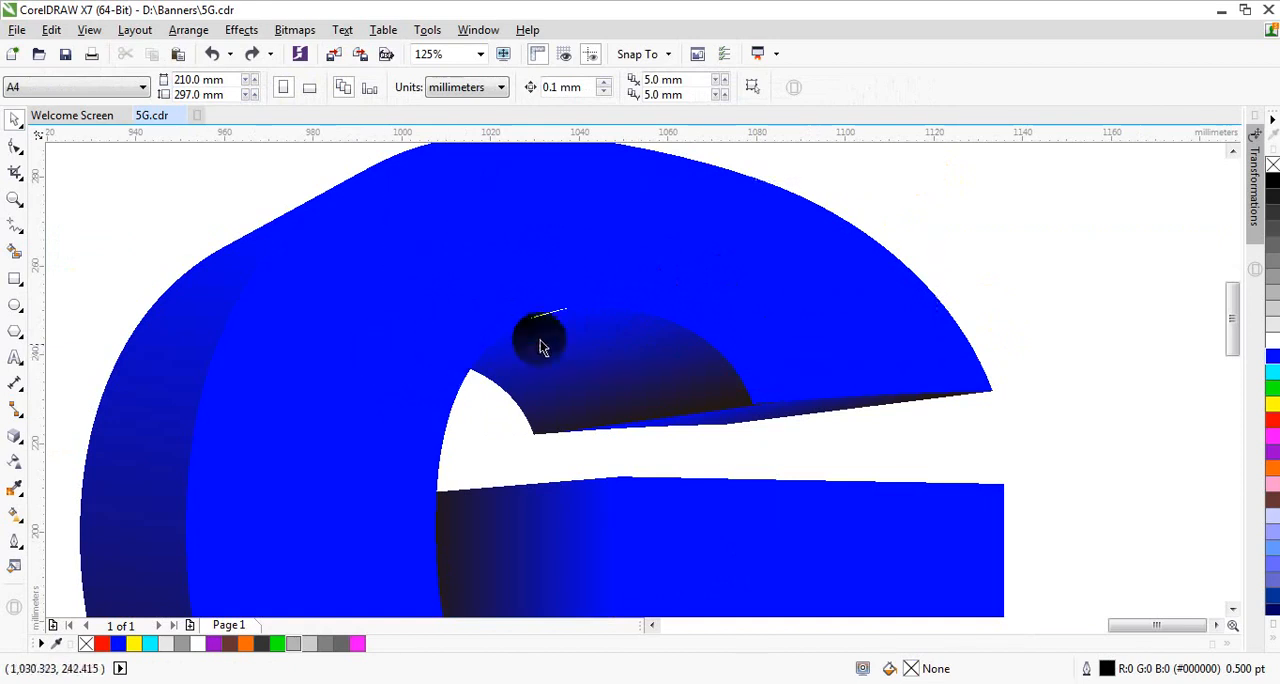
Step: Open the inner arch shape for node editing, undo a trial shift of its nodes, and add a node on its straight upper edge
click(552, 321)
key(F10)
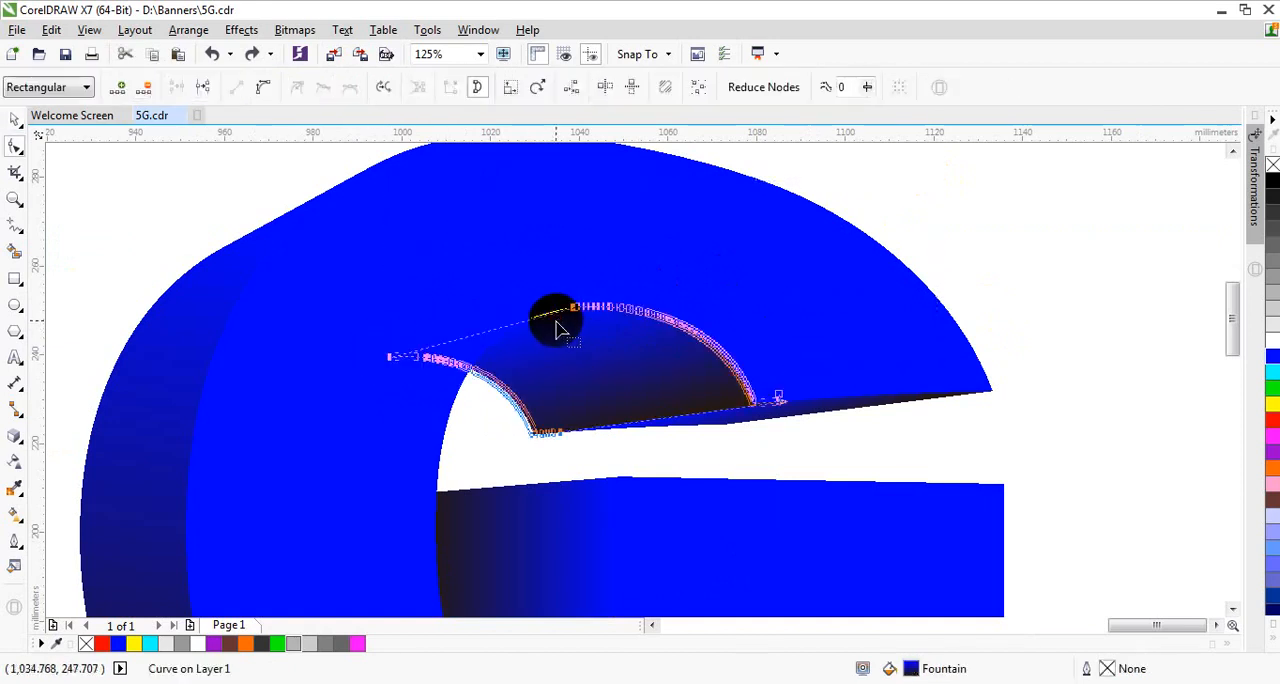
scroll(557, 320, up, 4)
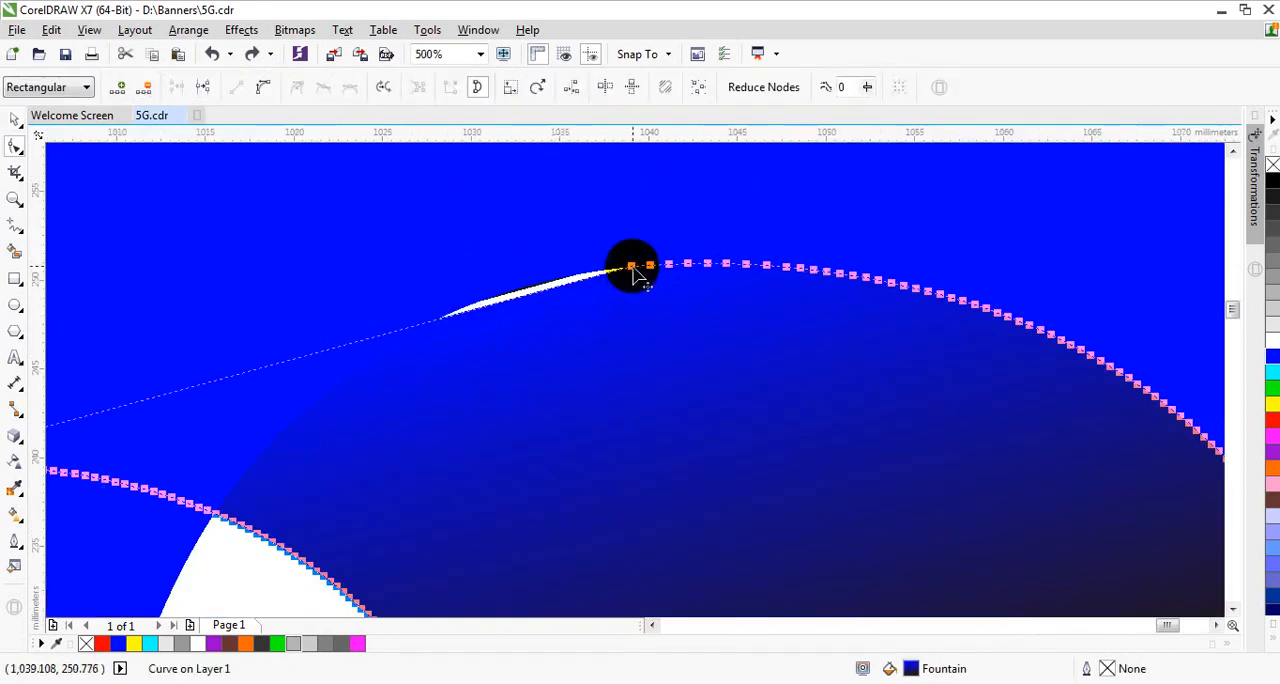
drag(632, 272, 580, 262)
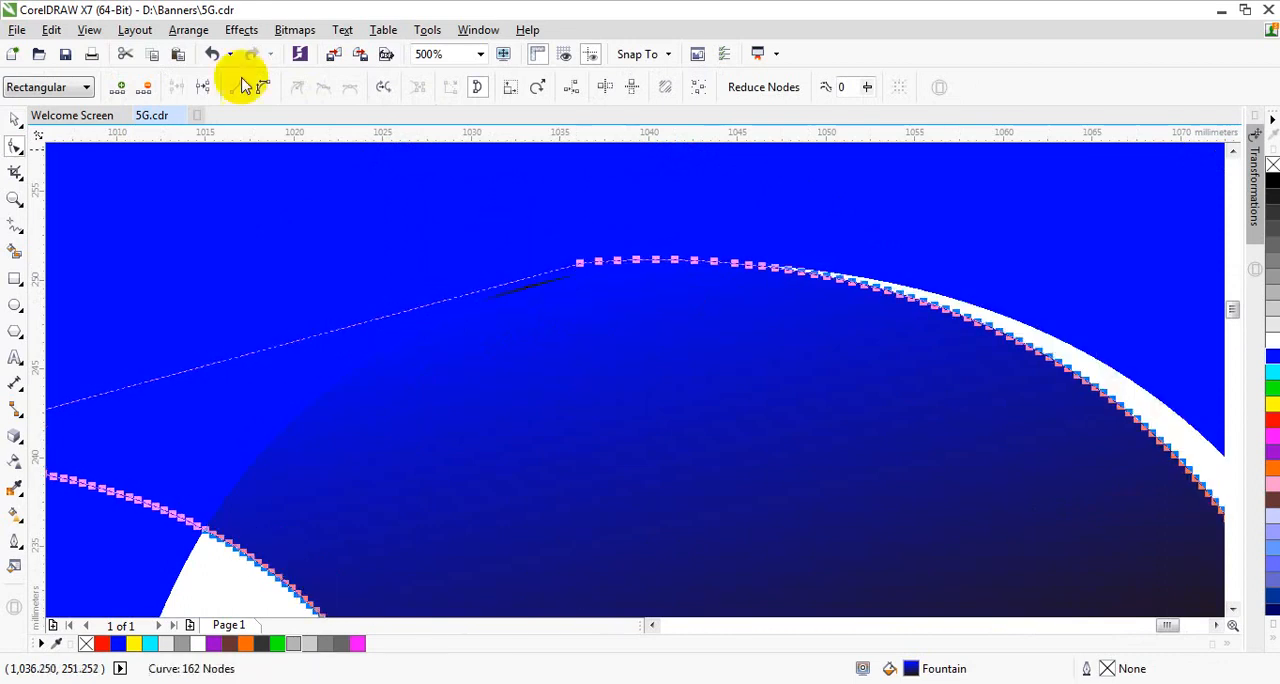
click(214, 56)
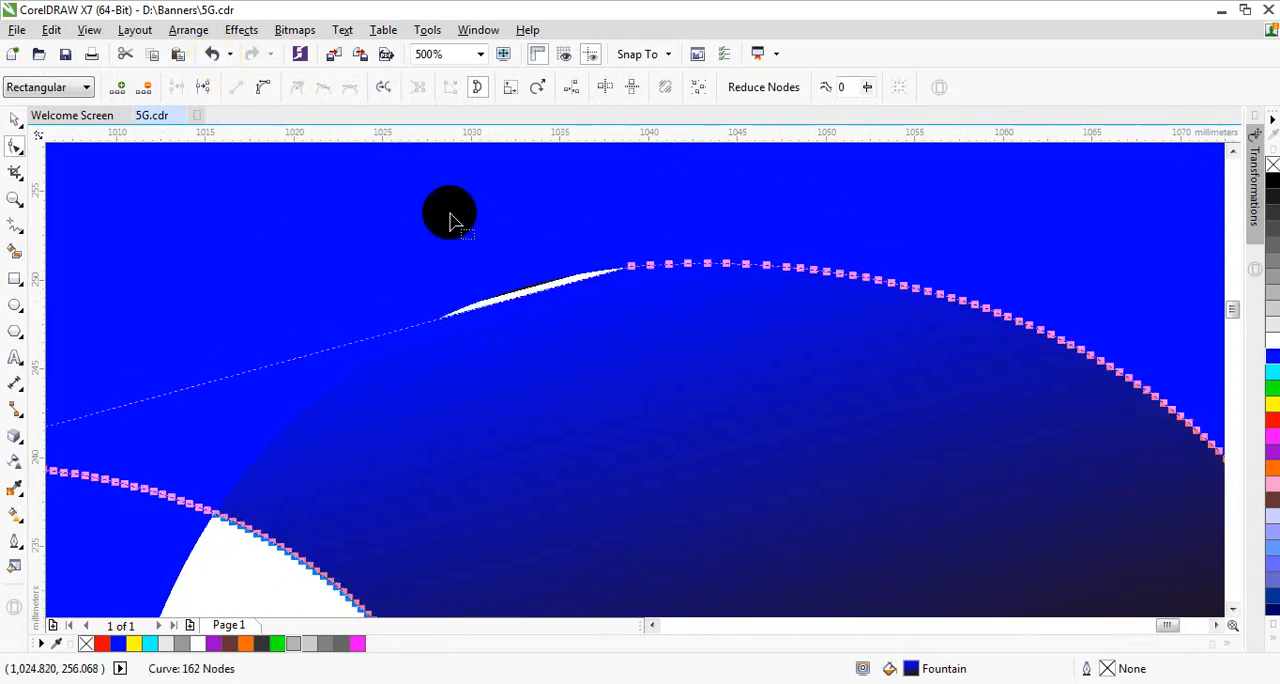
click(371, 341)
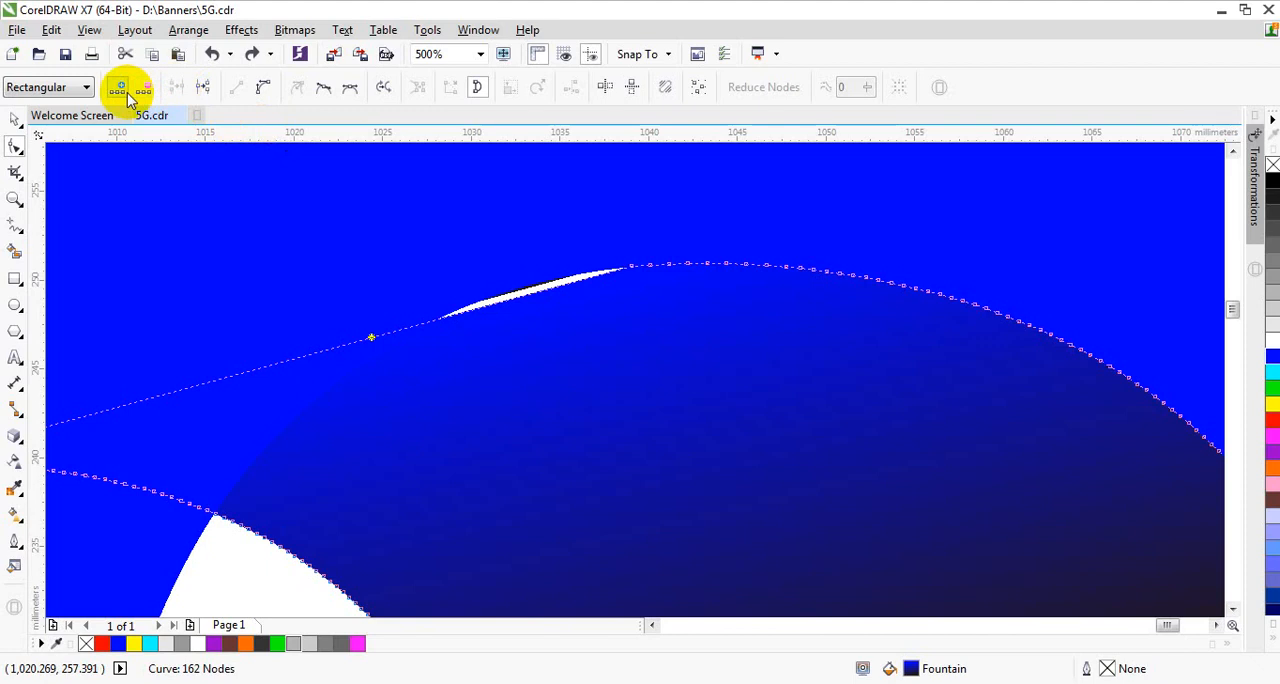
double_click(511, 314)
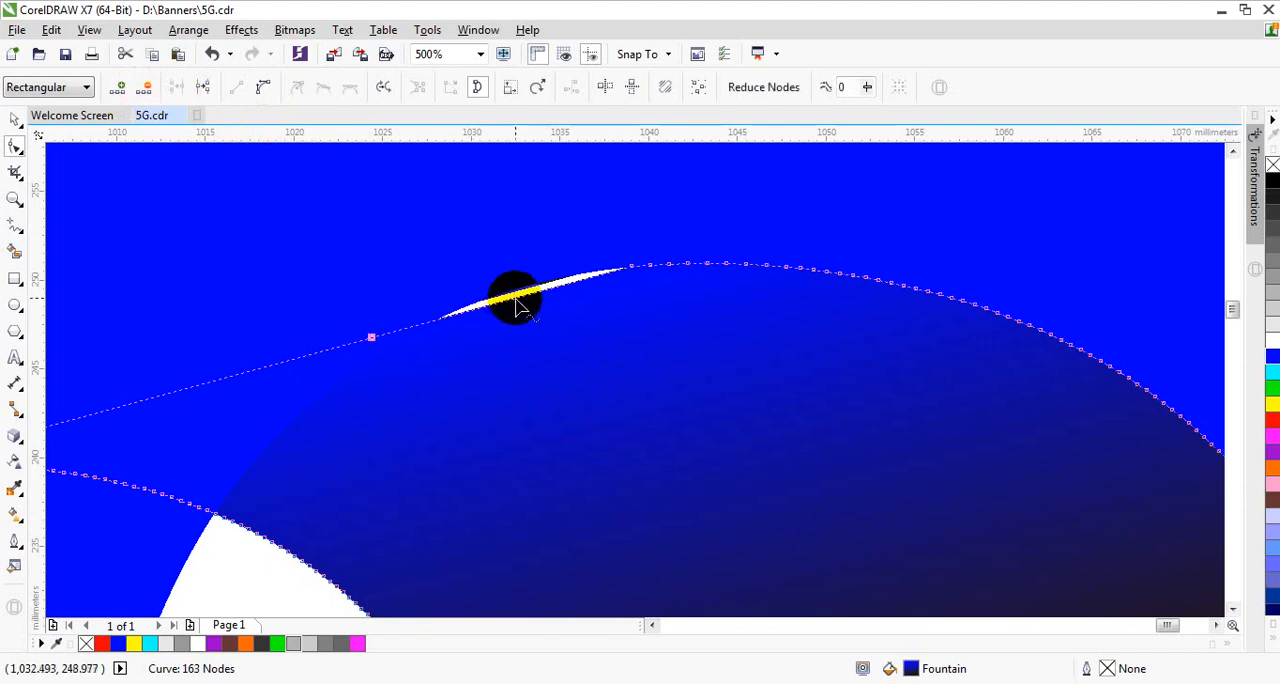
Step: Convert the arch shape's segment beside the new node to a curve and bend it upward over the white gap
click(263, 88)
drag(571, 329, 531, 306)
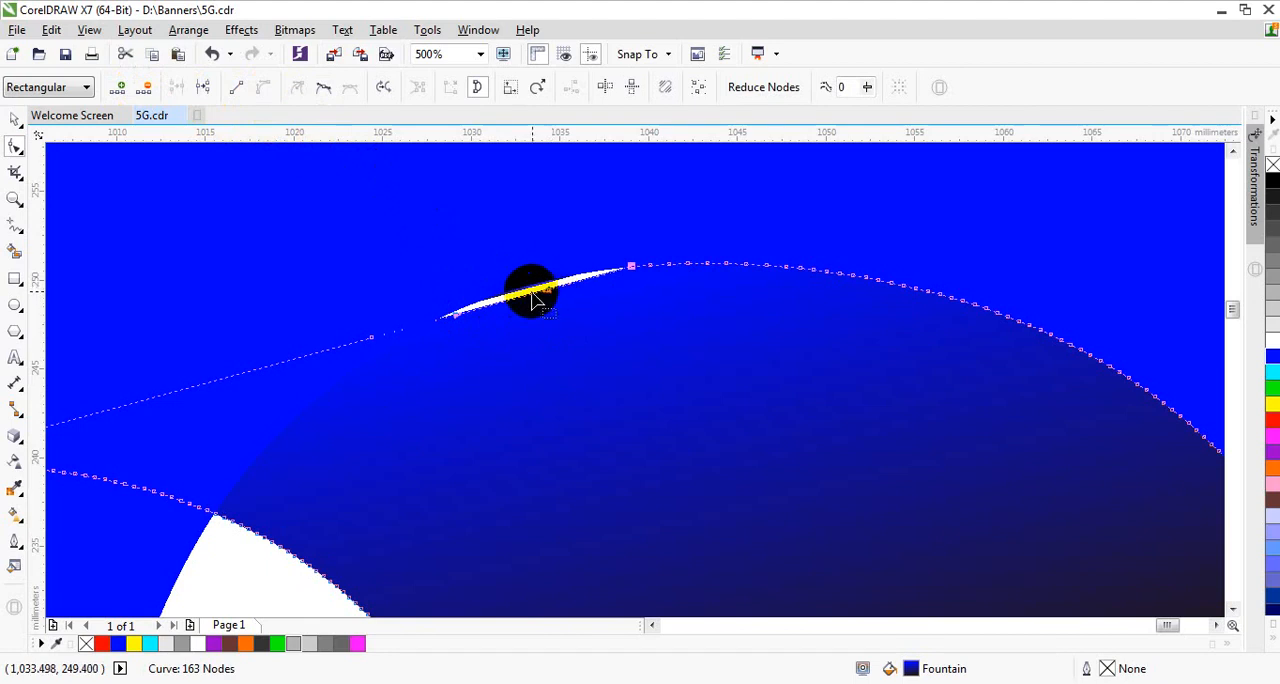
drag(531, 303, 535, 263)
click(15, 119)
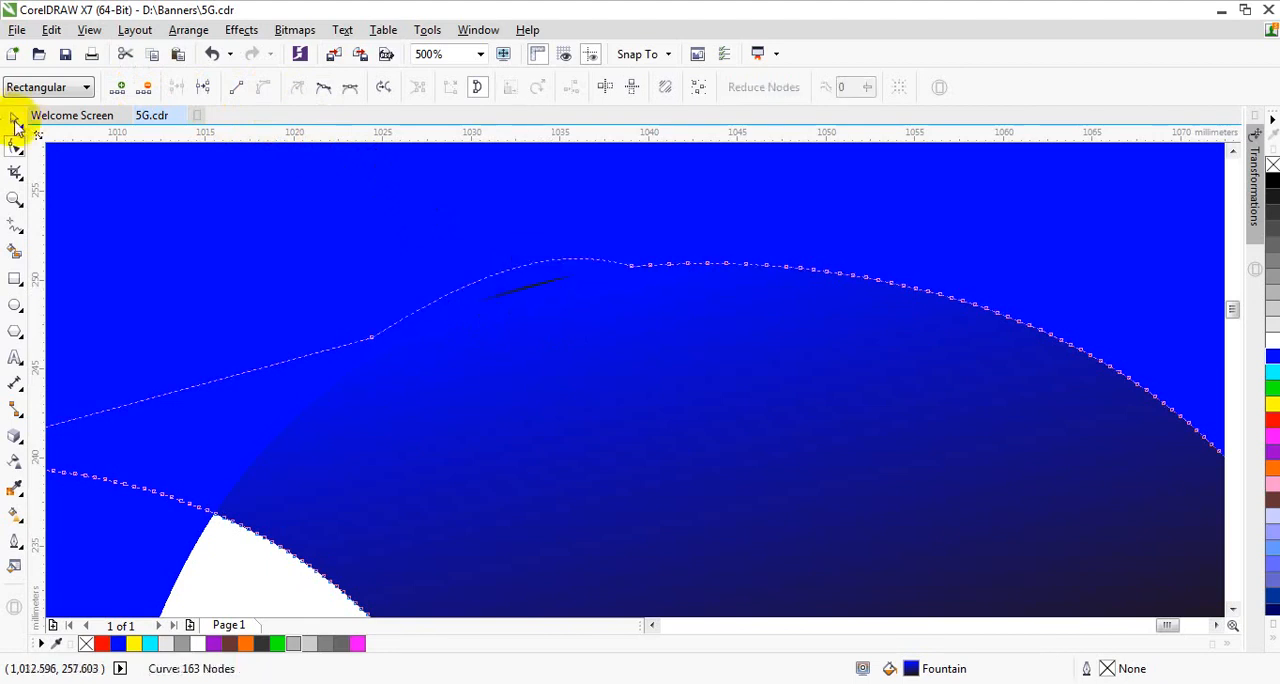
scroll(503, 326, down, 5)
click(824, 262)
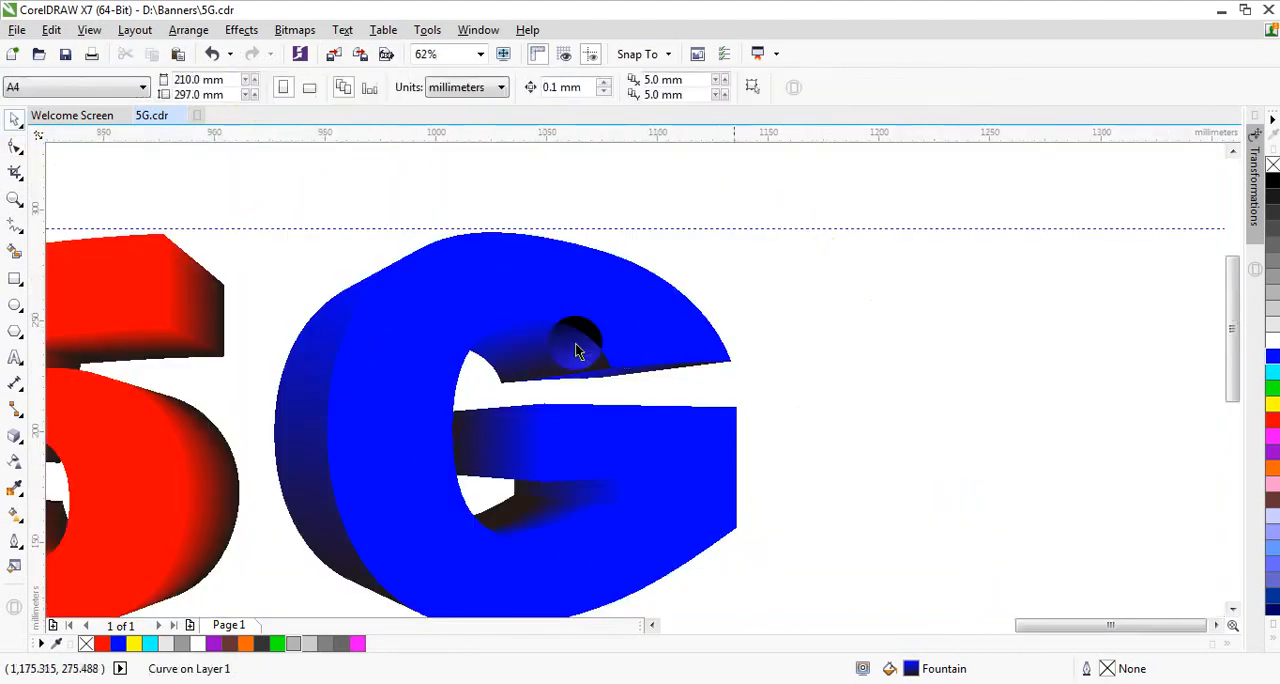
scroll(526, 364, up, 1)
scroll(682, 305, down, 1)
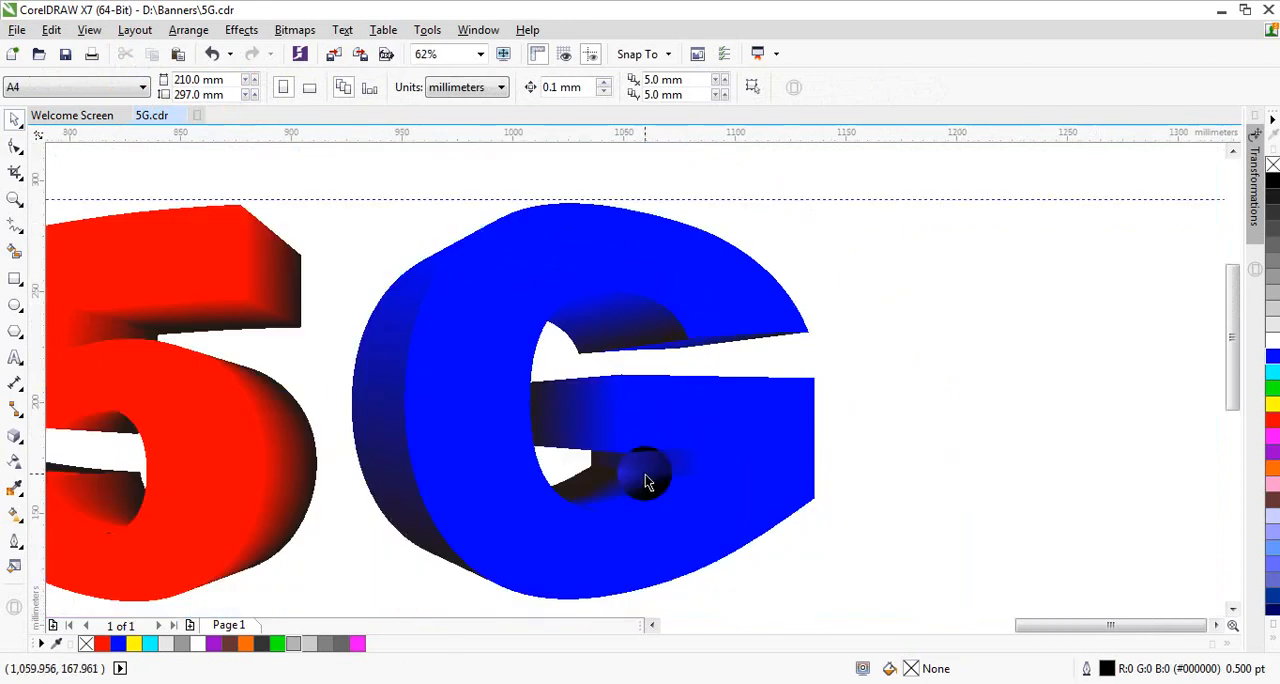
Step: Weld the extrusion pieces at the inner end of the G's middle bar into one shape
drag(645, 483, 575, 422)
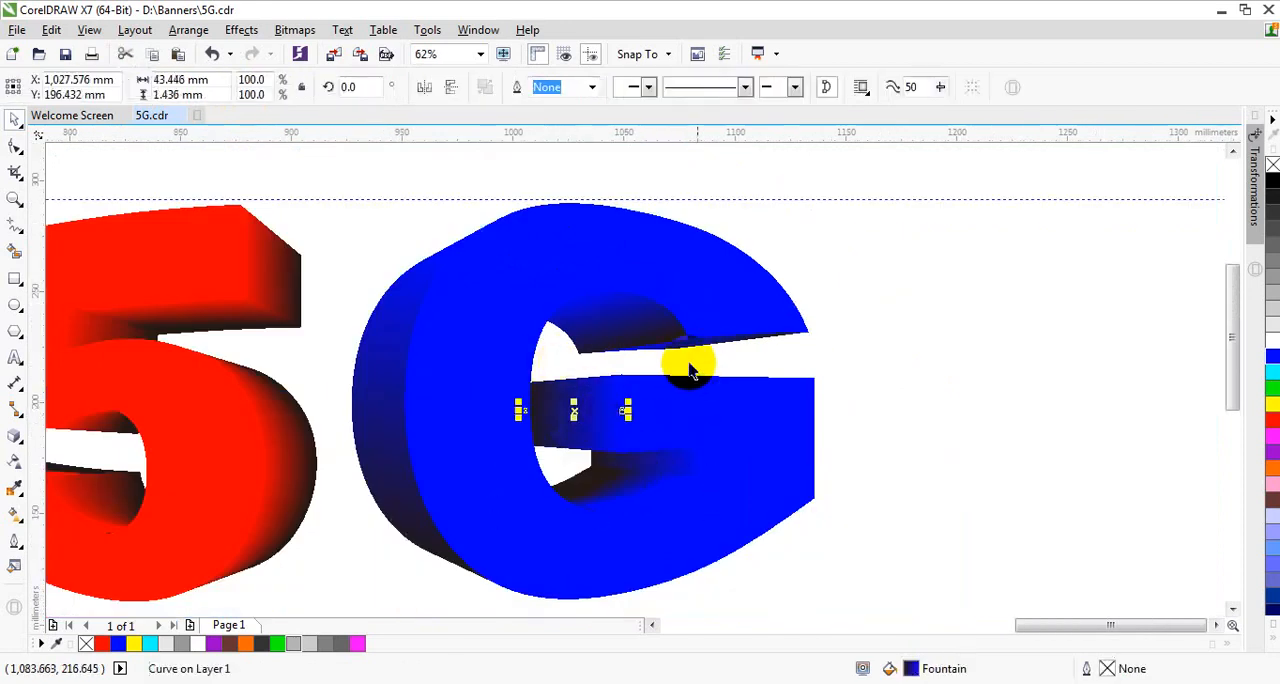
drag(645, 362, 456, 466)
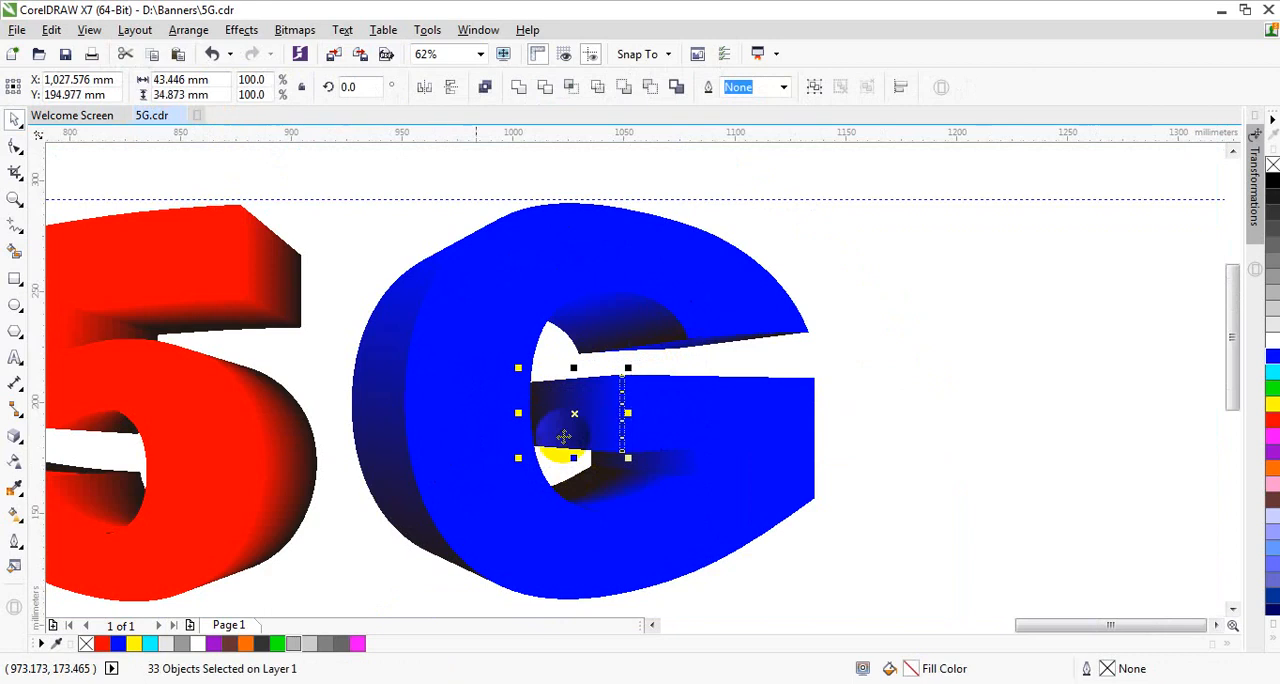
click(519, 91)
click(932, 336)
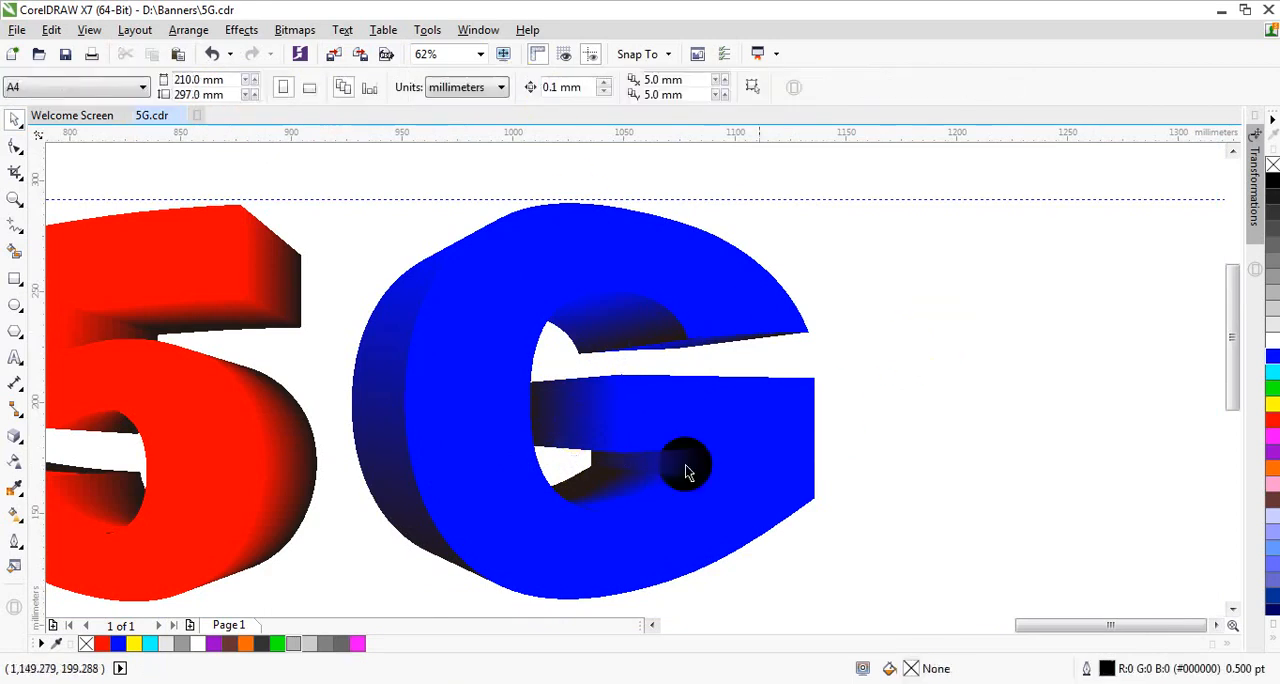
click(590, 413)
click(731, 389)
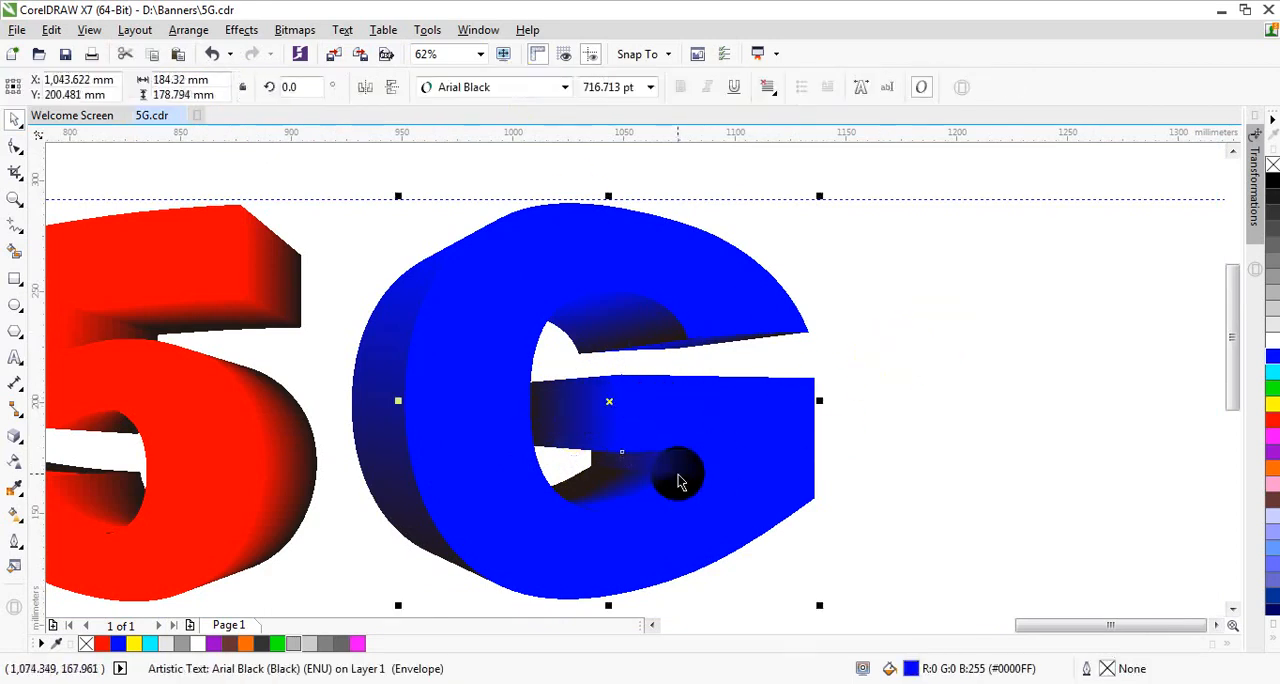
Step: Weld the extrusion pieces inside the G's lower curve, below the middle bar, into one shape
drag(864, 413, 476, 566)
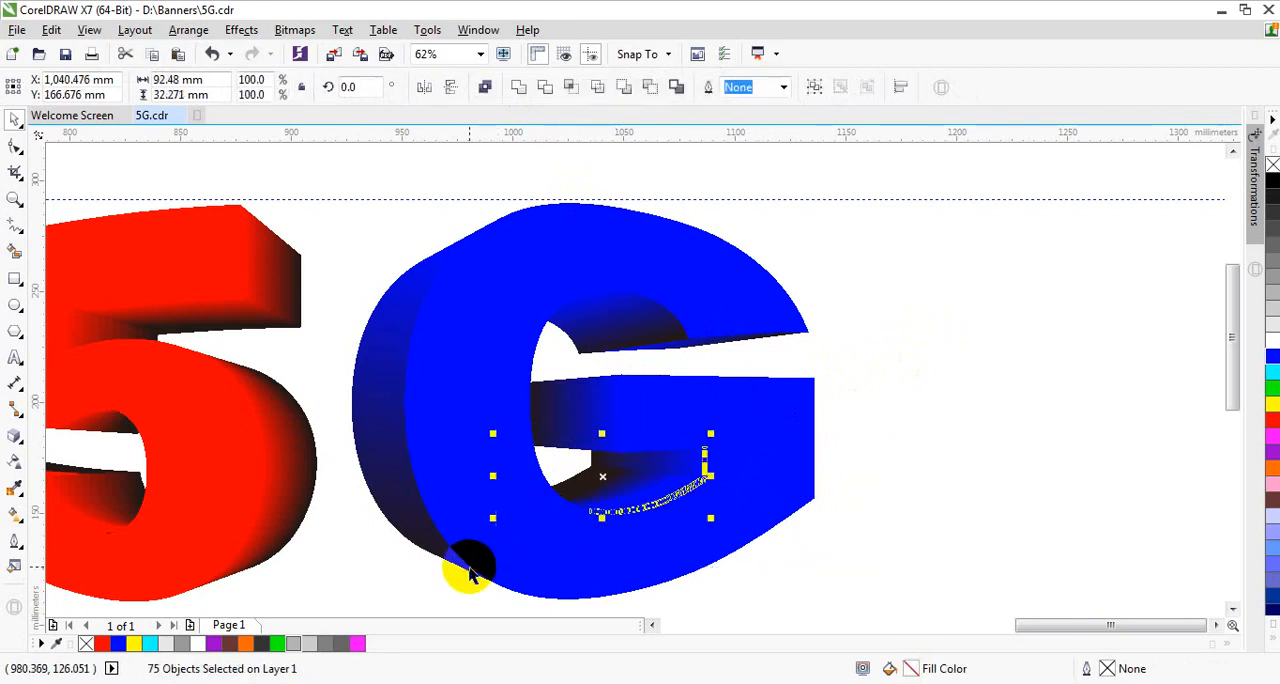
click(520, 86)
click(905, 335)
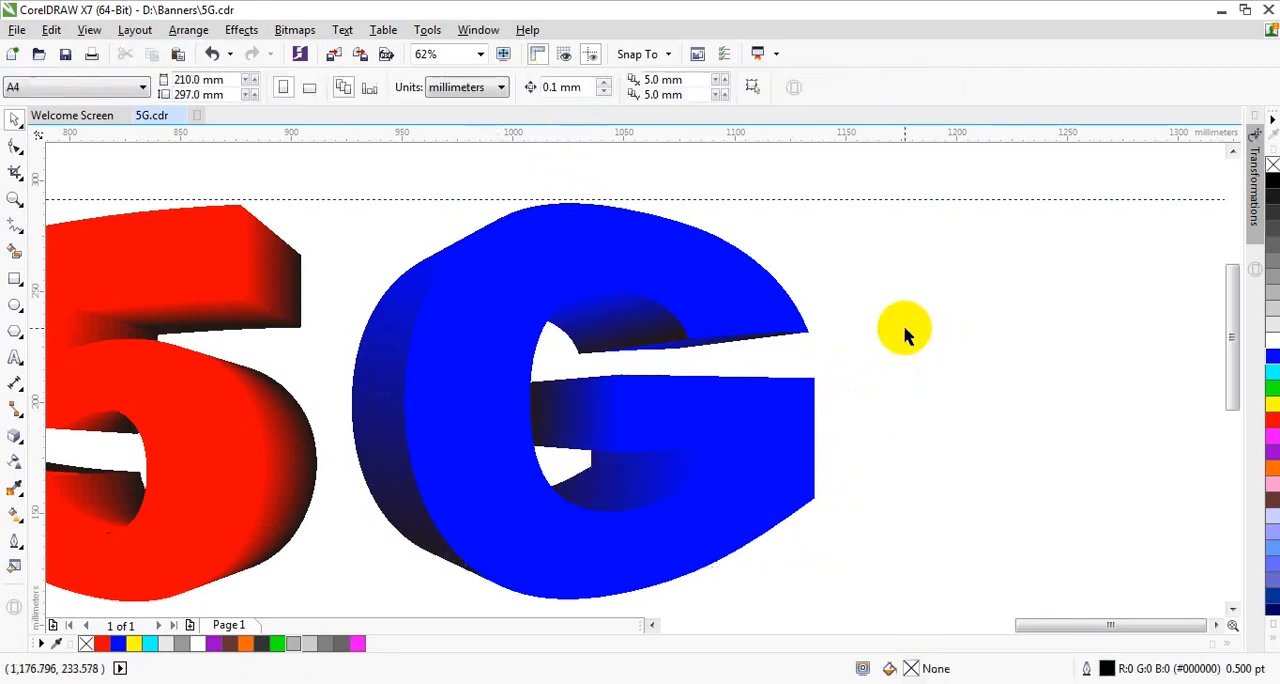
Step: Test-move the G's front face away from its extrusion shapes, and undo the move
drag(780, 409, 961, 413)
click(212, 53)
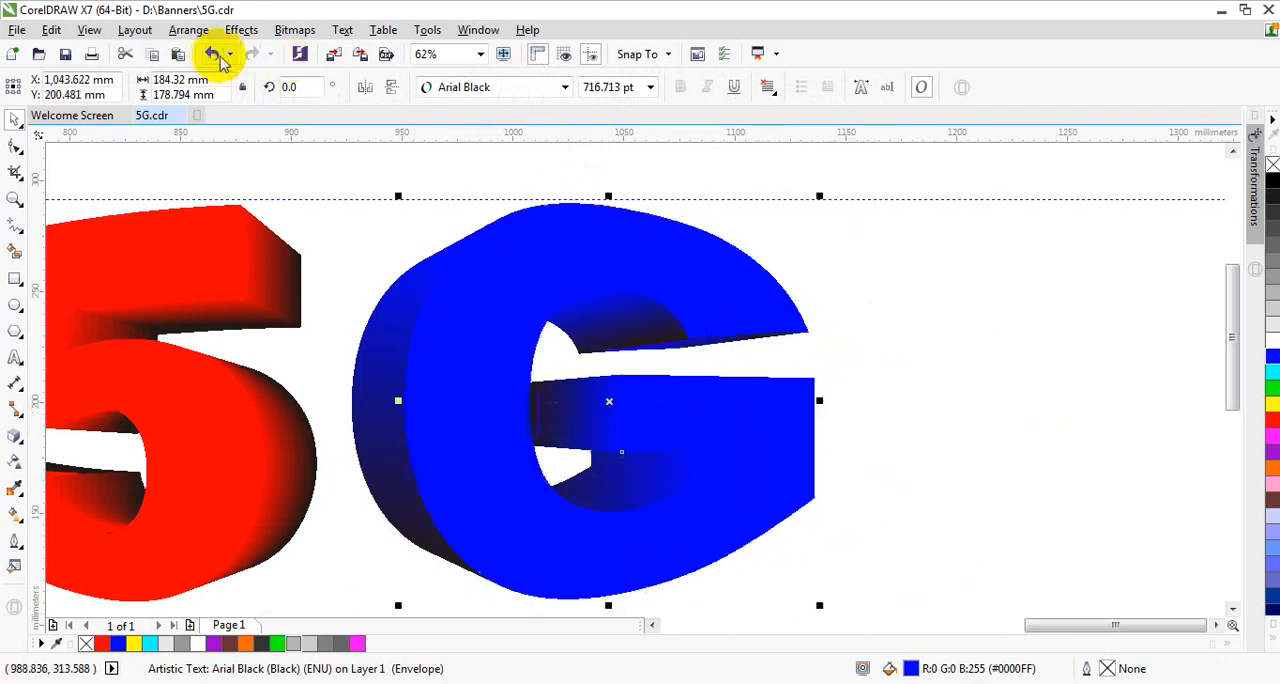
click(898, 354)
click(778, 422)
click(936, 376)
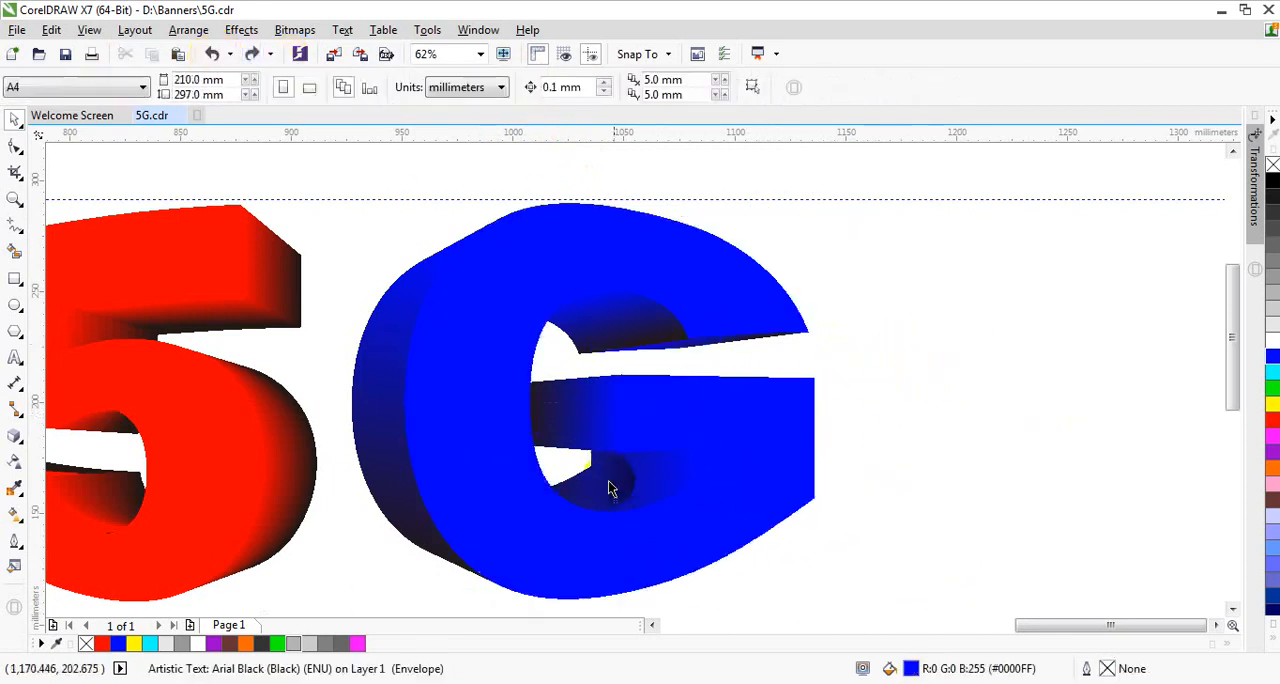
Step: Adjust the fountain fill of the welded lower inner shape, shifting its black end inward and its blue end slightly outward
click(606, 478)
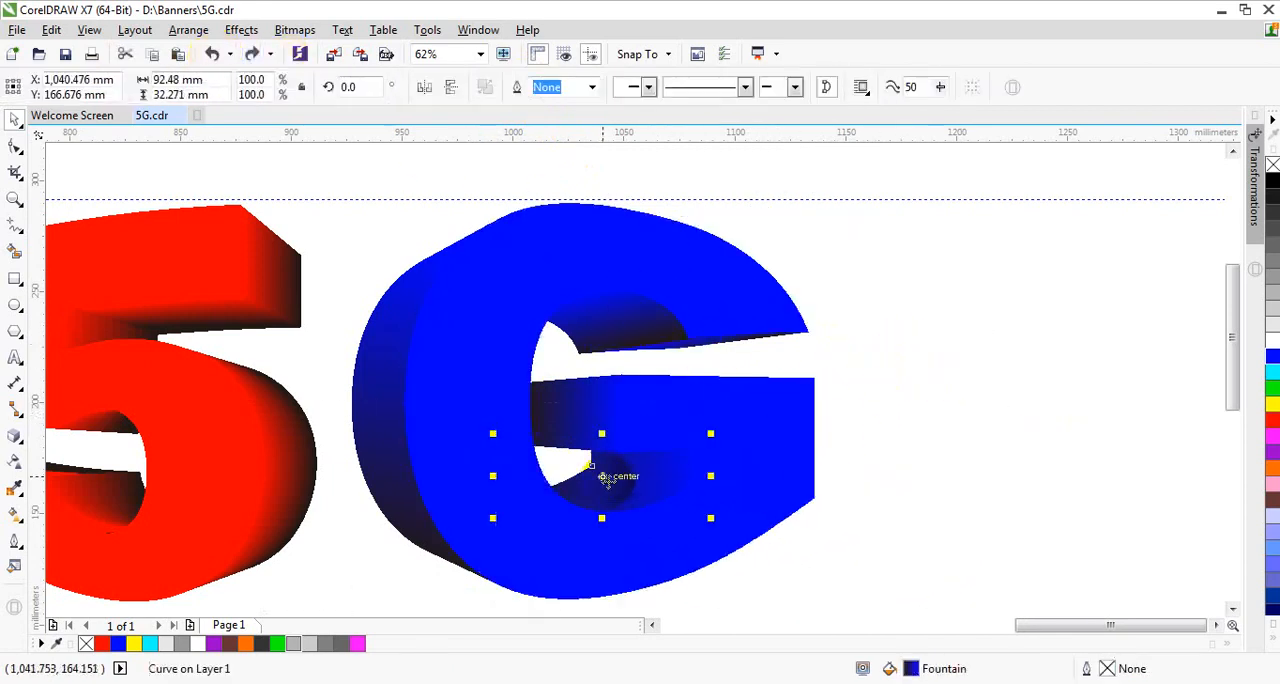
click(24, 518)
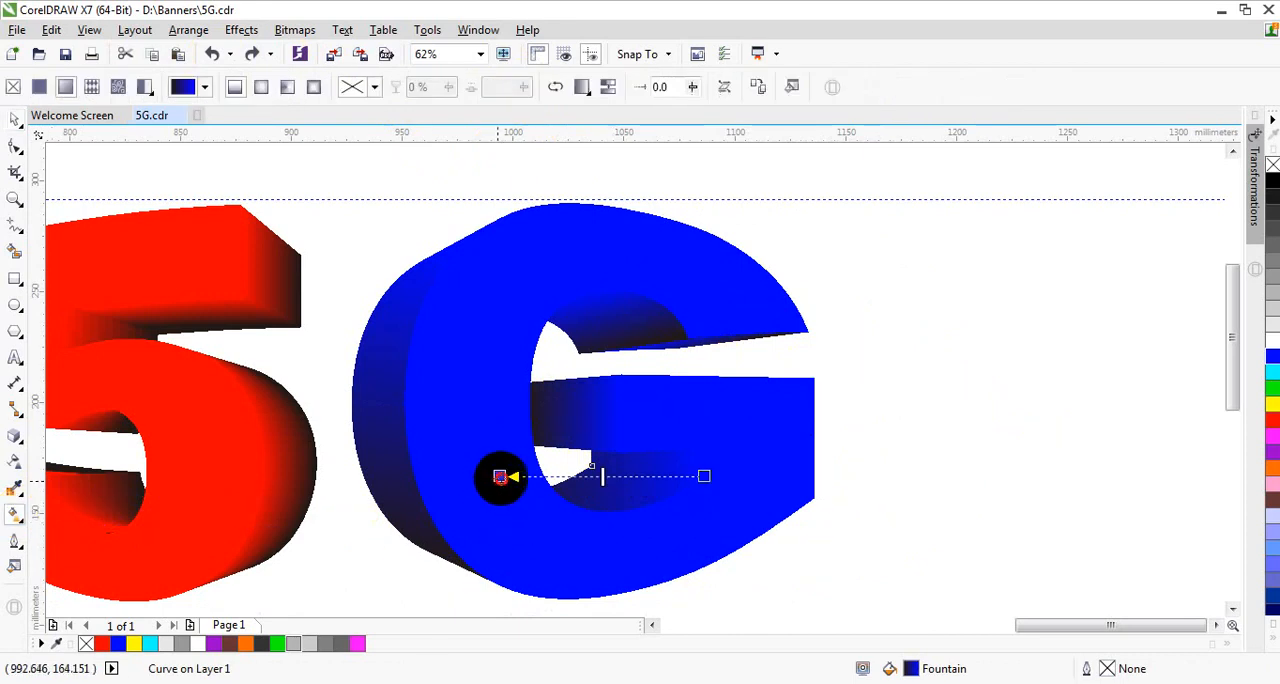
drag(500, 476, 530, 475)
click(722, 477)
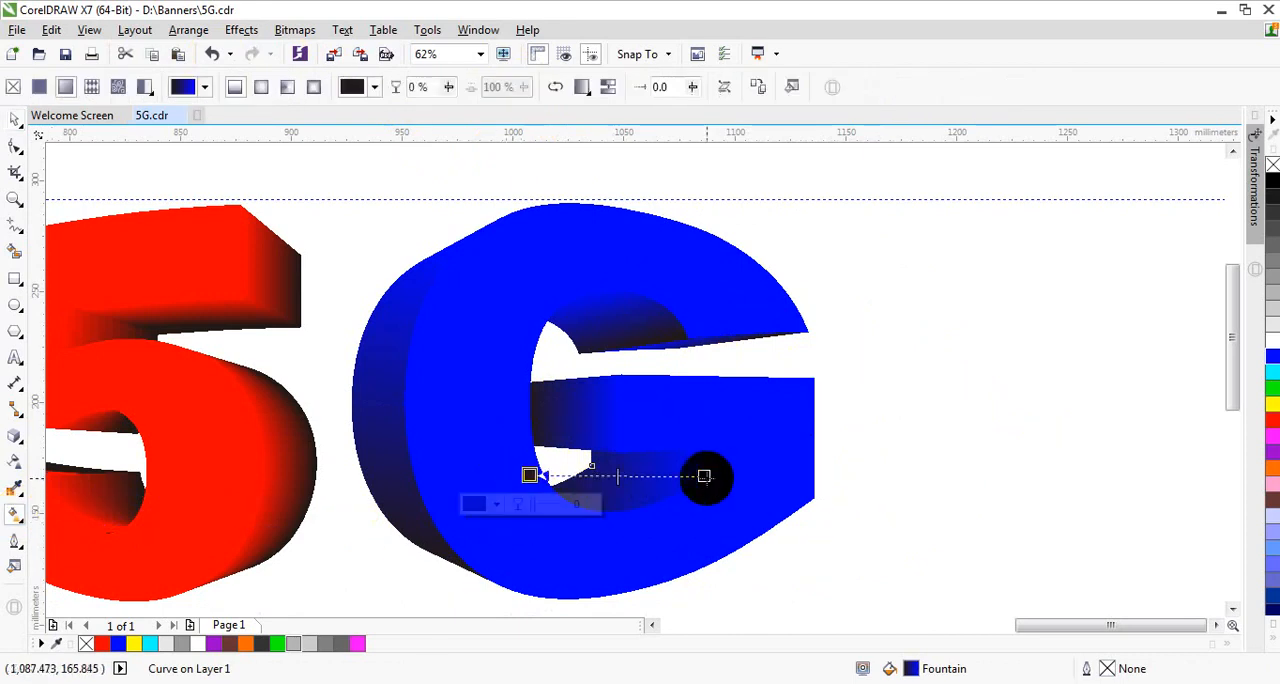
mouse_move(704, 476)
mouse_down()
mouse_move(696, 484)
mouse_move(737, 486)
mouse_move(751, 468)
mouse_move(715, 480)
mouse_up()
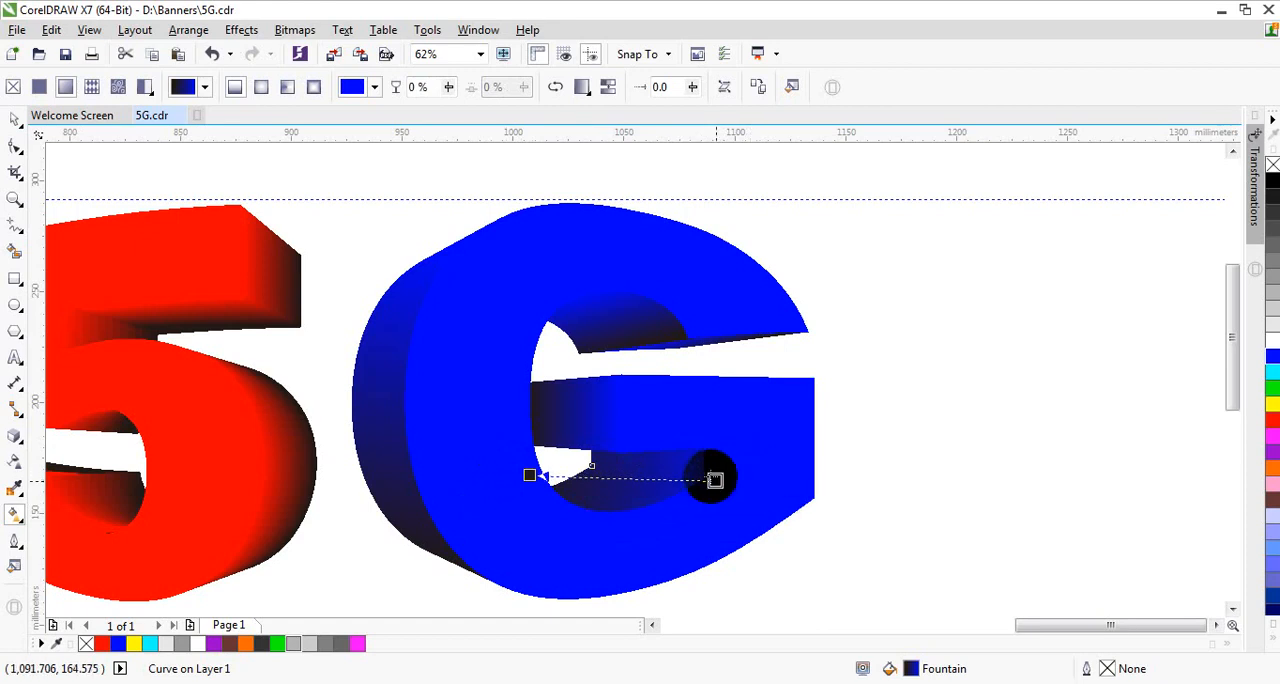
Step: Reverse the lower inner shape's fountain fill so it runs almost horizontally from blue on the left to black on the right
click(530, 474)
drag(530, 475, 745, 437)
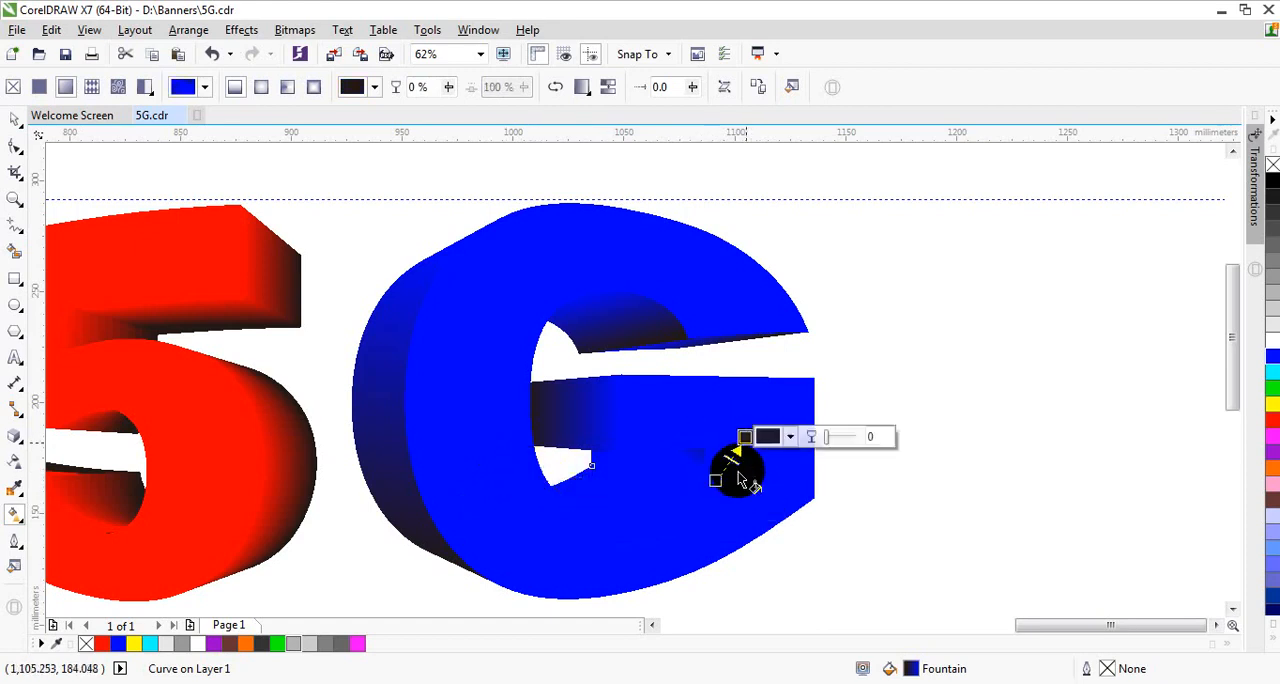
drag(714, 480, 476, 489)
click(750, 452)
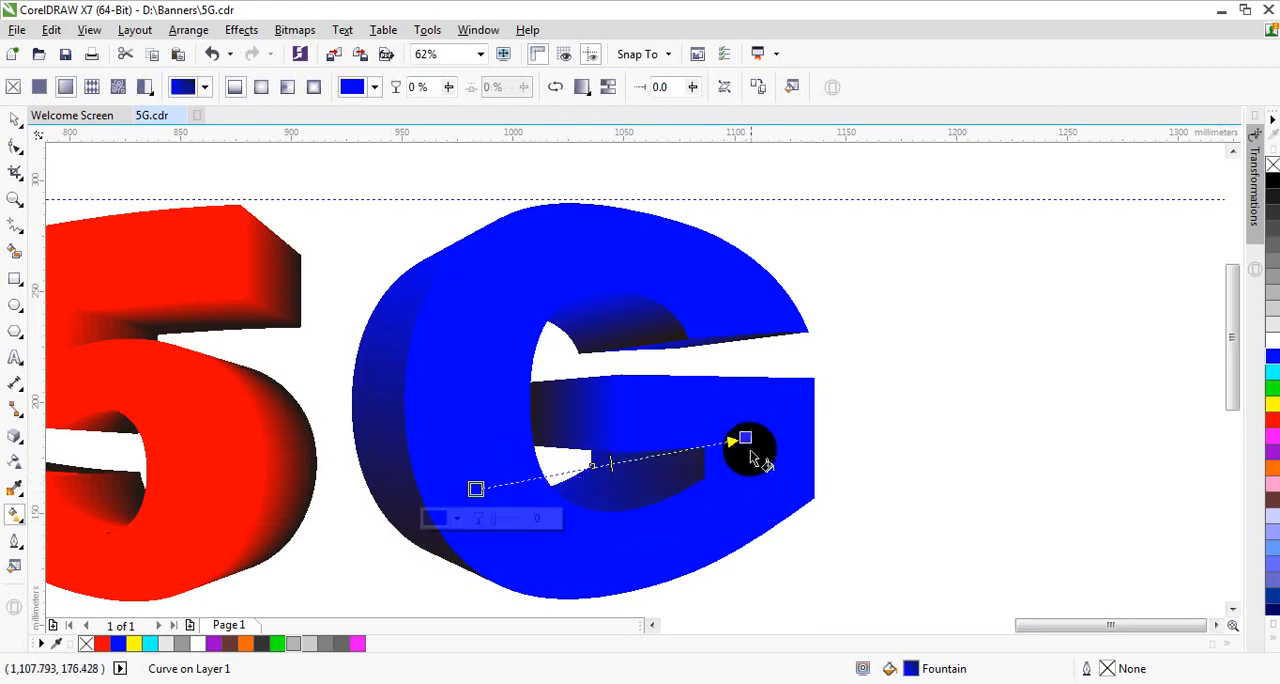
drag(746, 440, 734, 480)
click(478, 487)
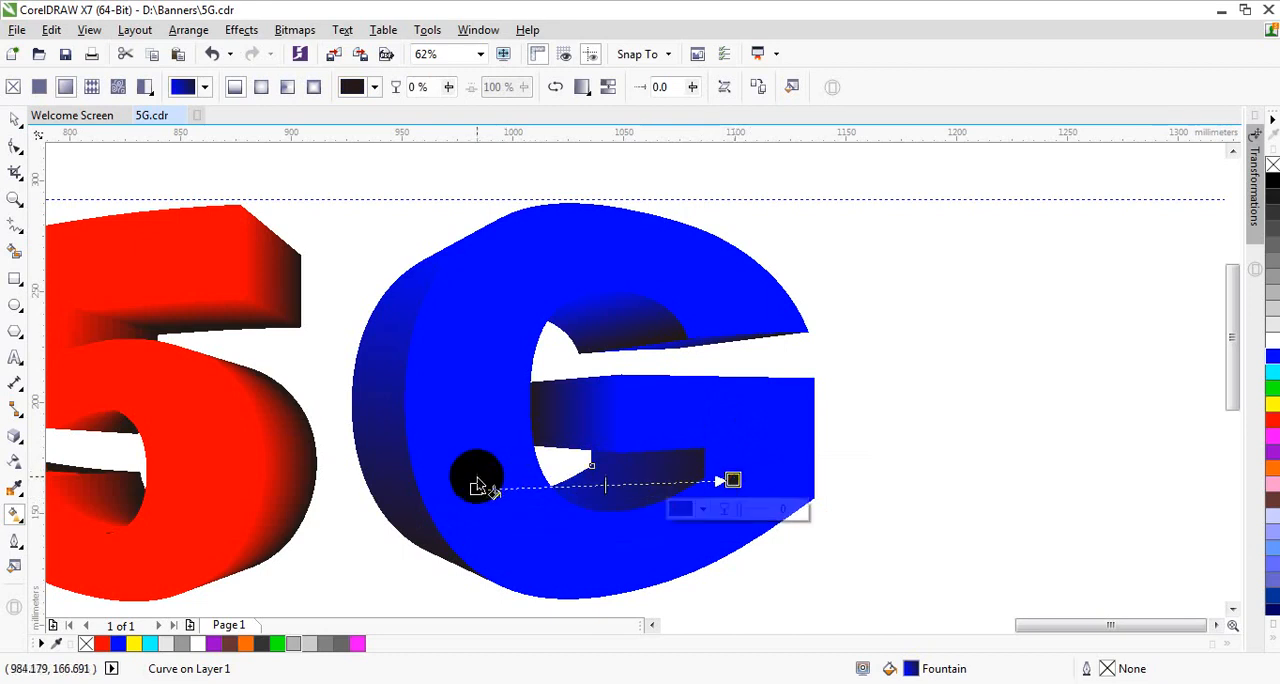
drag(475, 488, 474, 460)
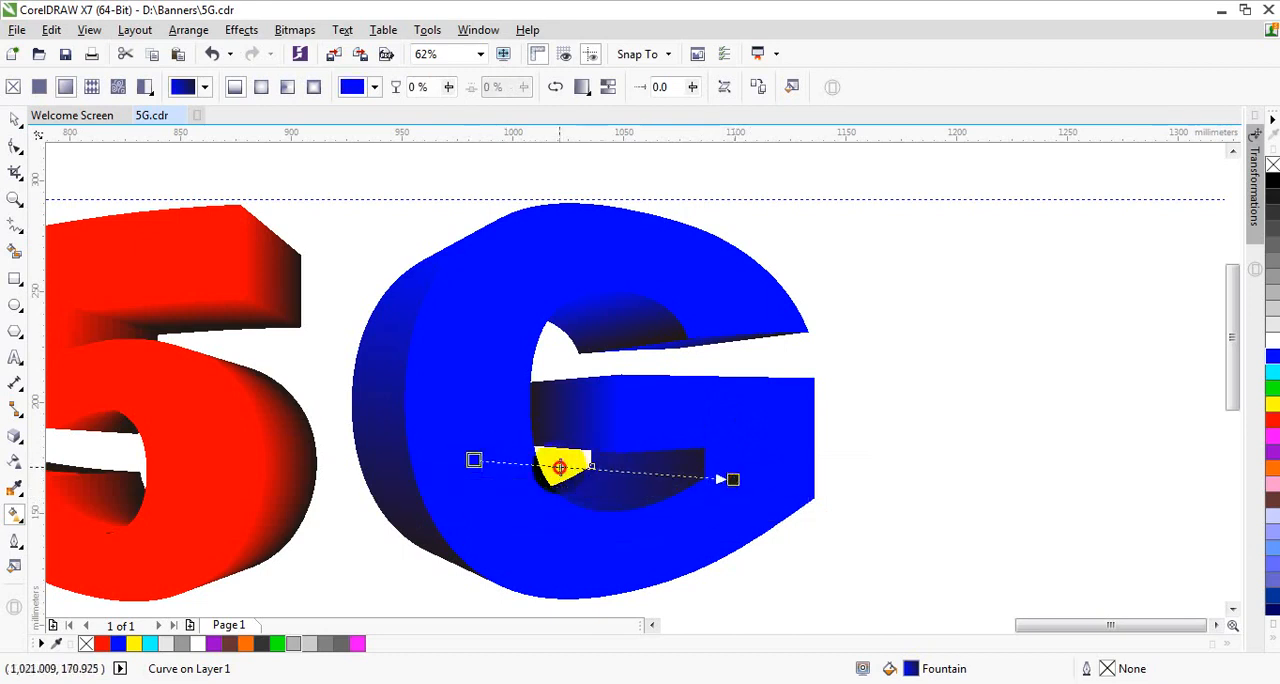
Step: Try a 97% transparent black end on the lower inner shape's fountain fill, reversing the fill and repositioning both ends around the shape
drag(733, 479, 664, 475)
click(692, 505)
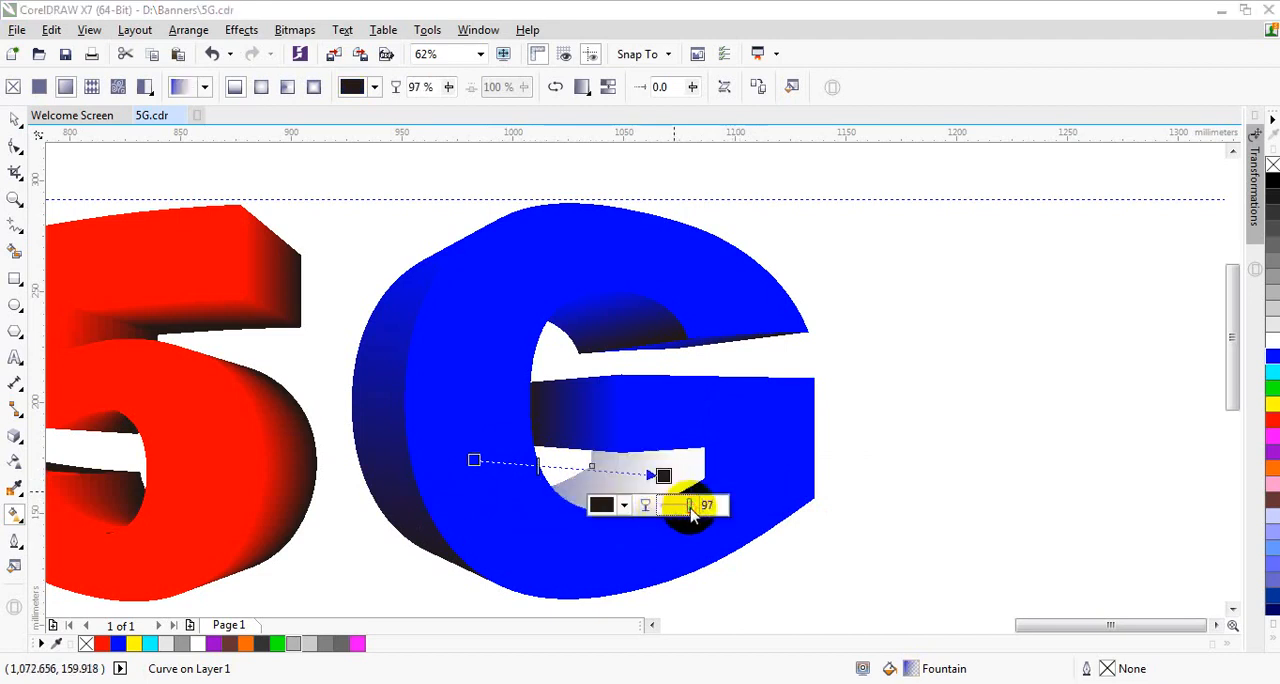
click(554, 89)
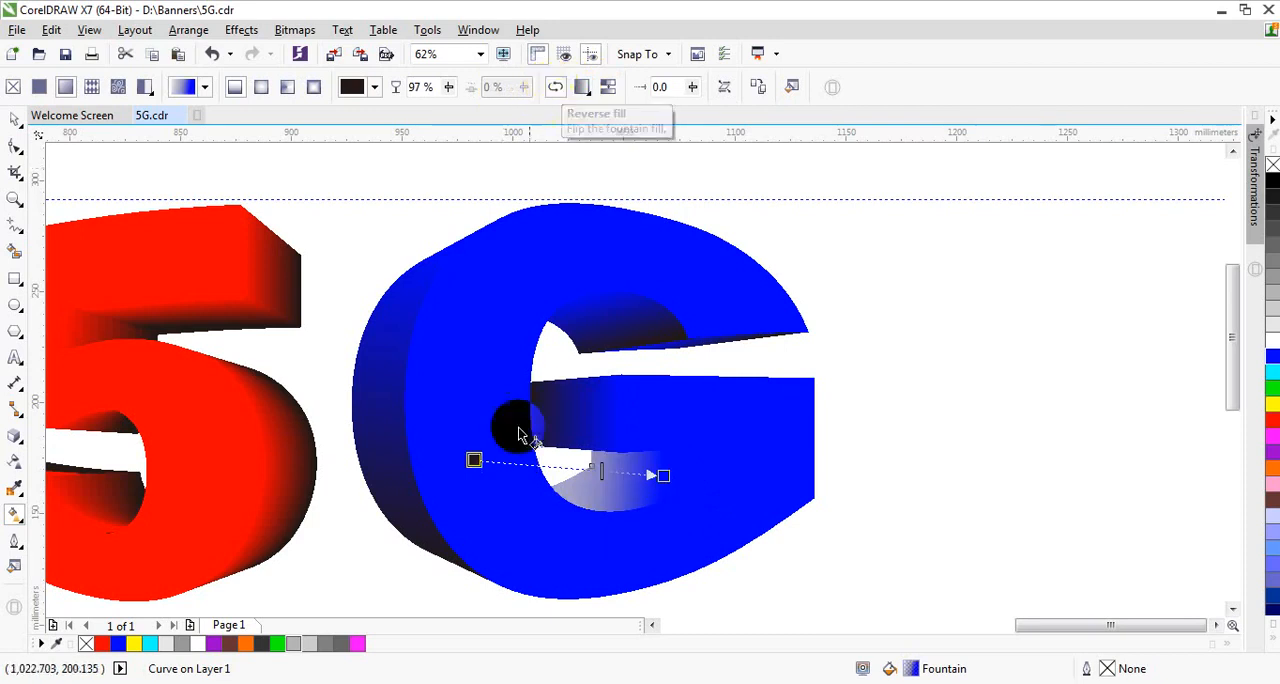
drag(474, 460, 537, 467)
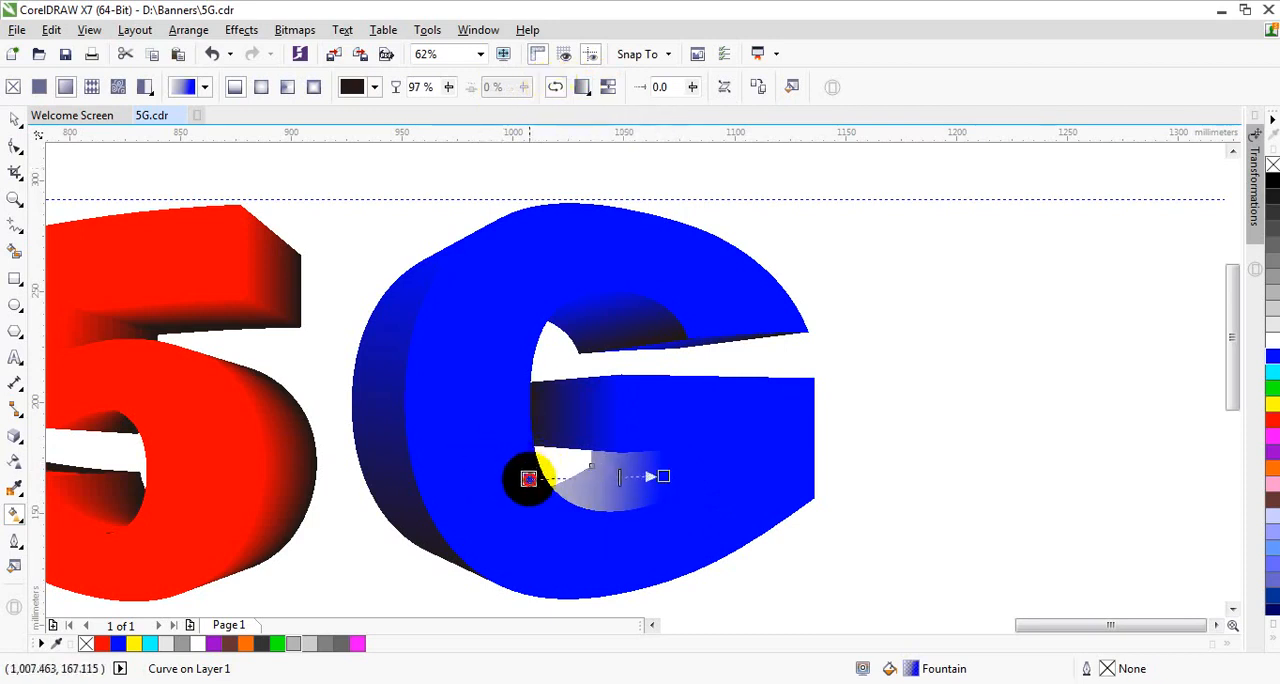
mouse_move(664, 476)
mouse_down()
mouse_move(723, 487)
mouse_move(714, 465)
mouse_up()
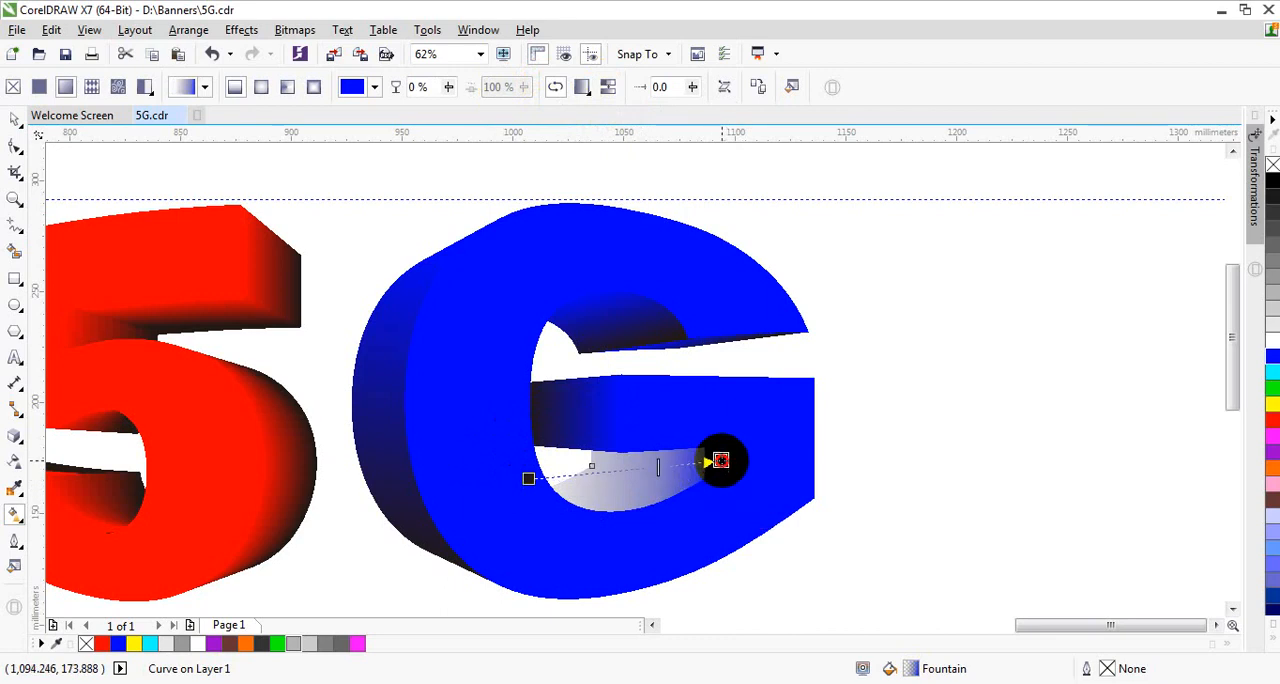
Step: Try recolouring the fill's dark end with a shade sampled from the G's outer side, and shift the gradient midpoint toward it
click(528, 478)
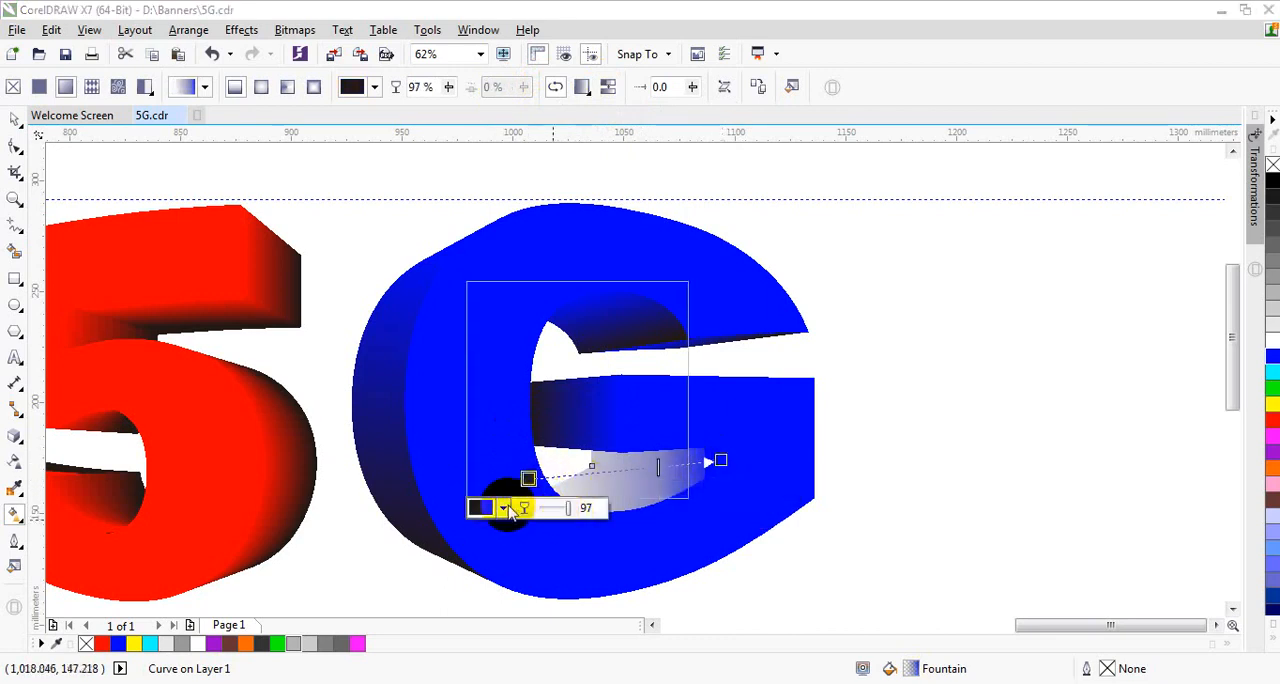
click(505, 508)
click(542, 309)
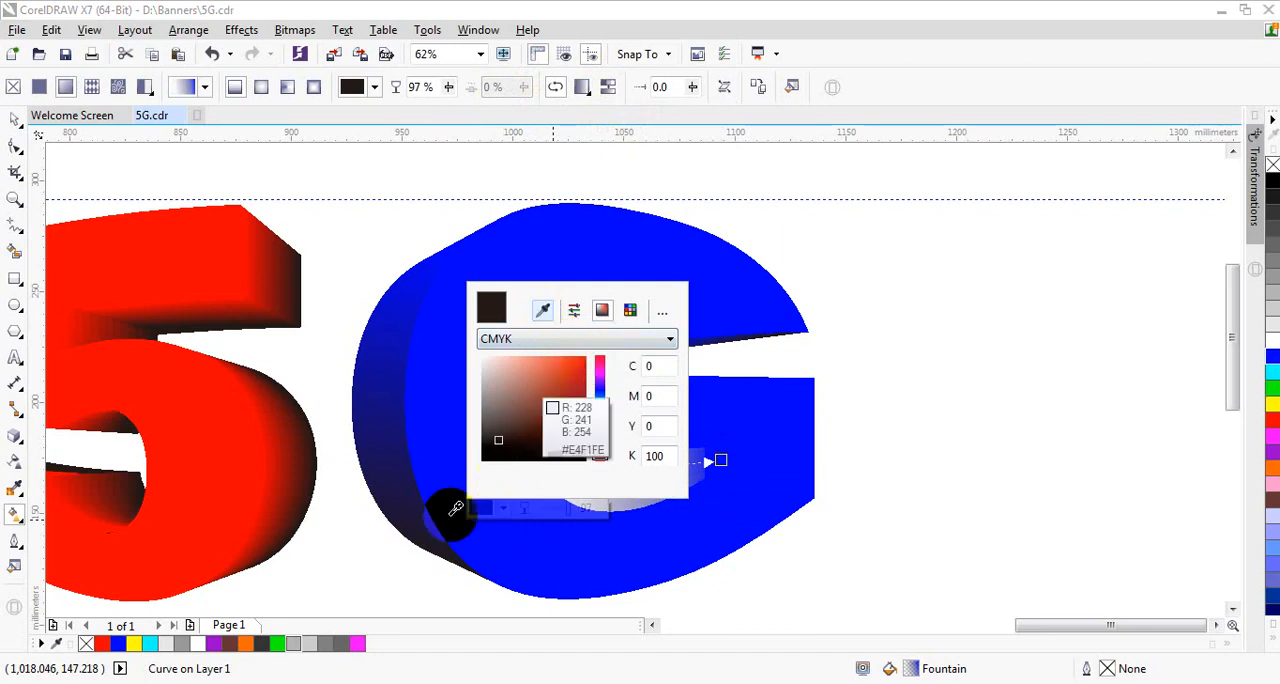
click(382, 458)
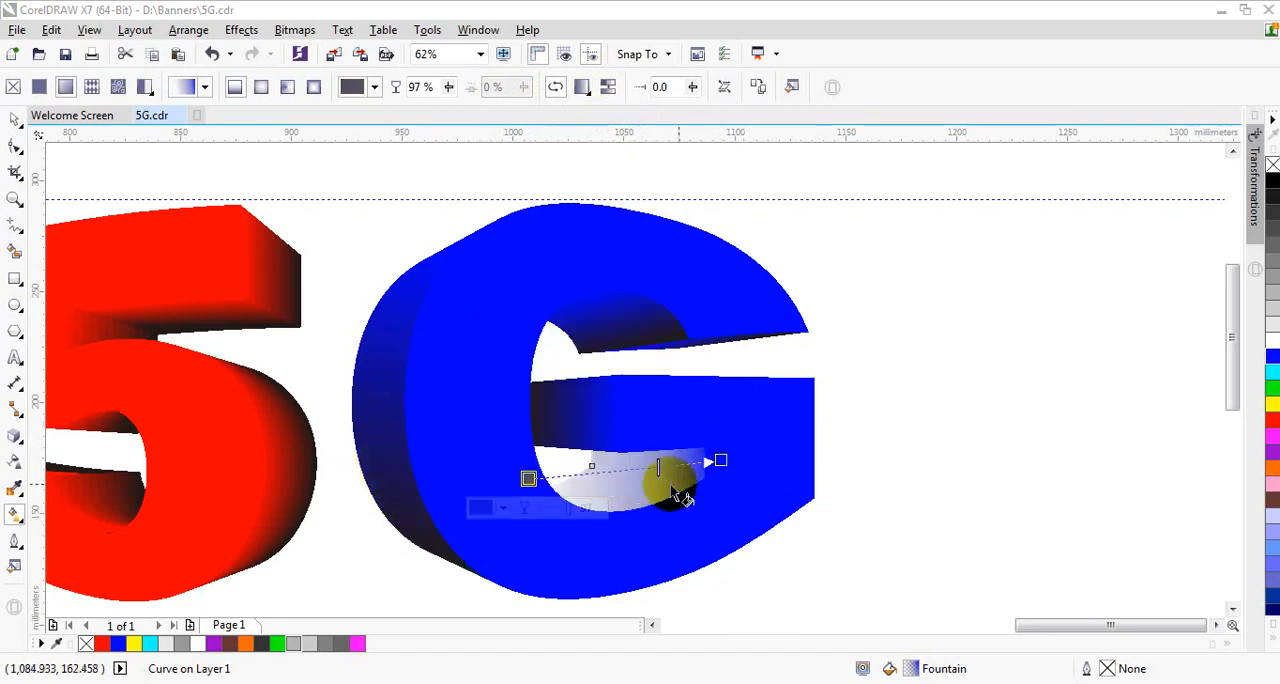
drag(657, 467, 618, 485)
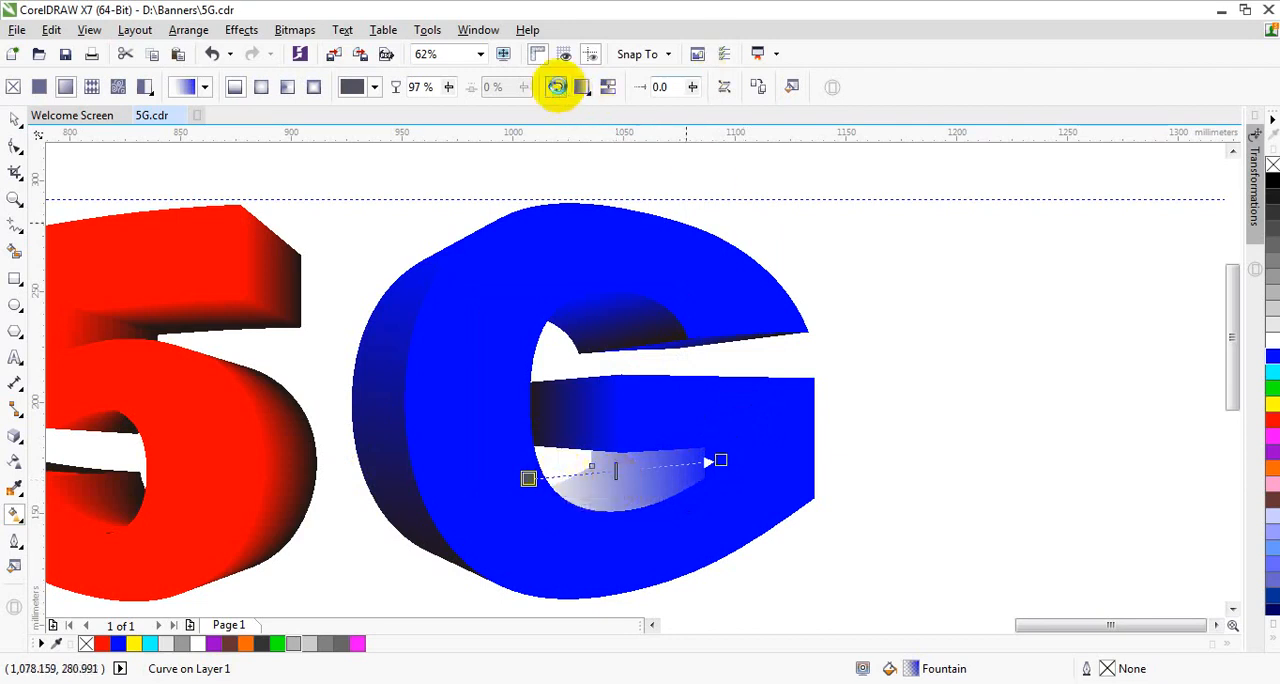
Step: Try reversing the lower inner shape's fountain fill again, nudging its blue end down and extending its dark end toward the G's right edge
click(557, 87)
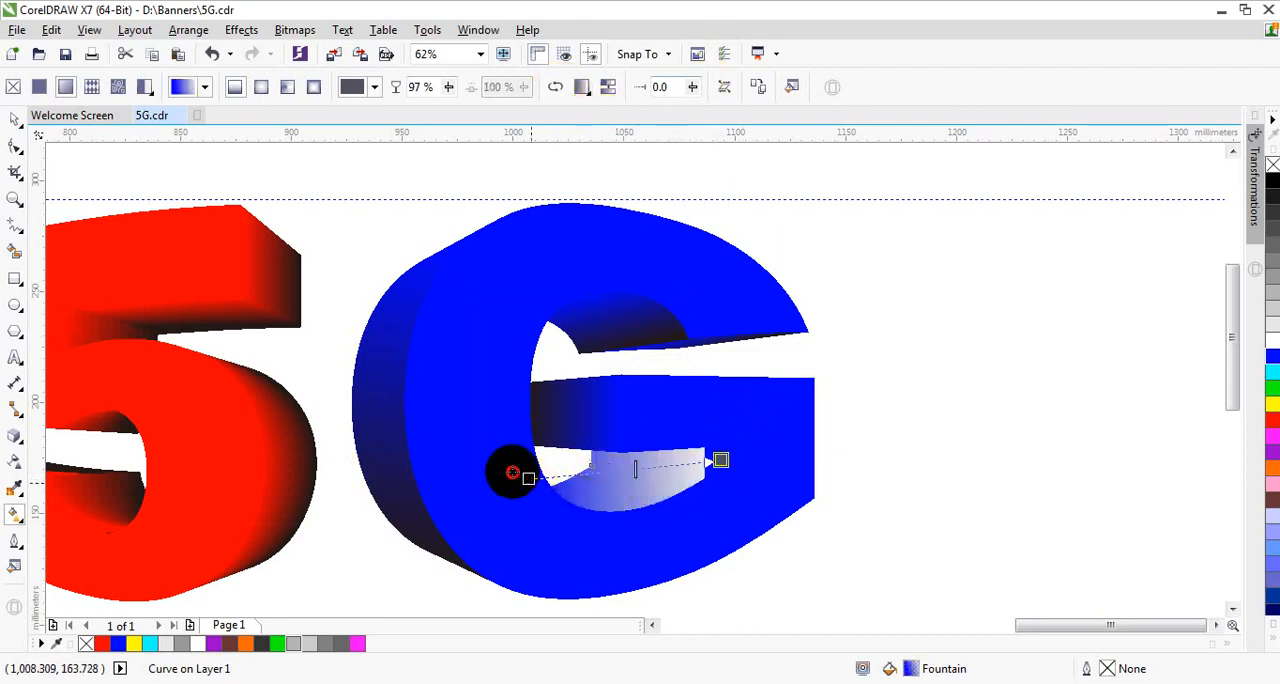
drag(512, 472, 529, 490)
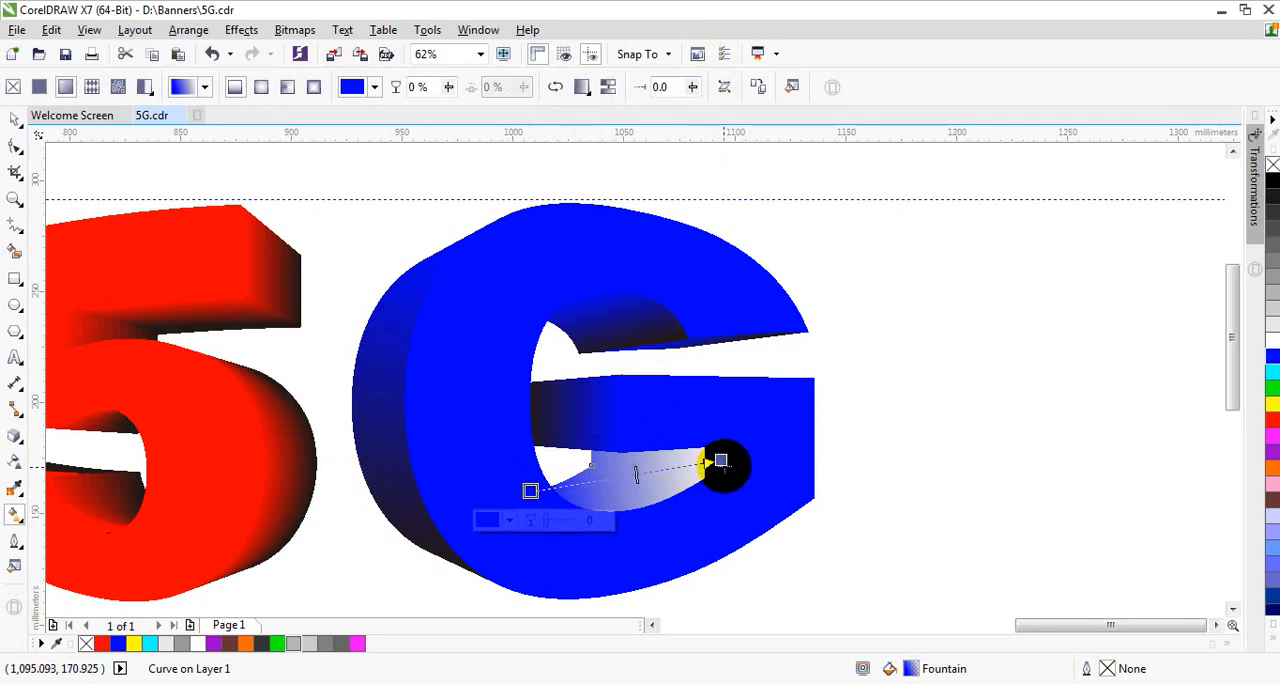
drag(720, 461, 853, 460)
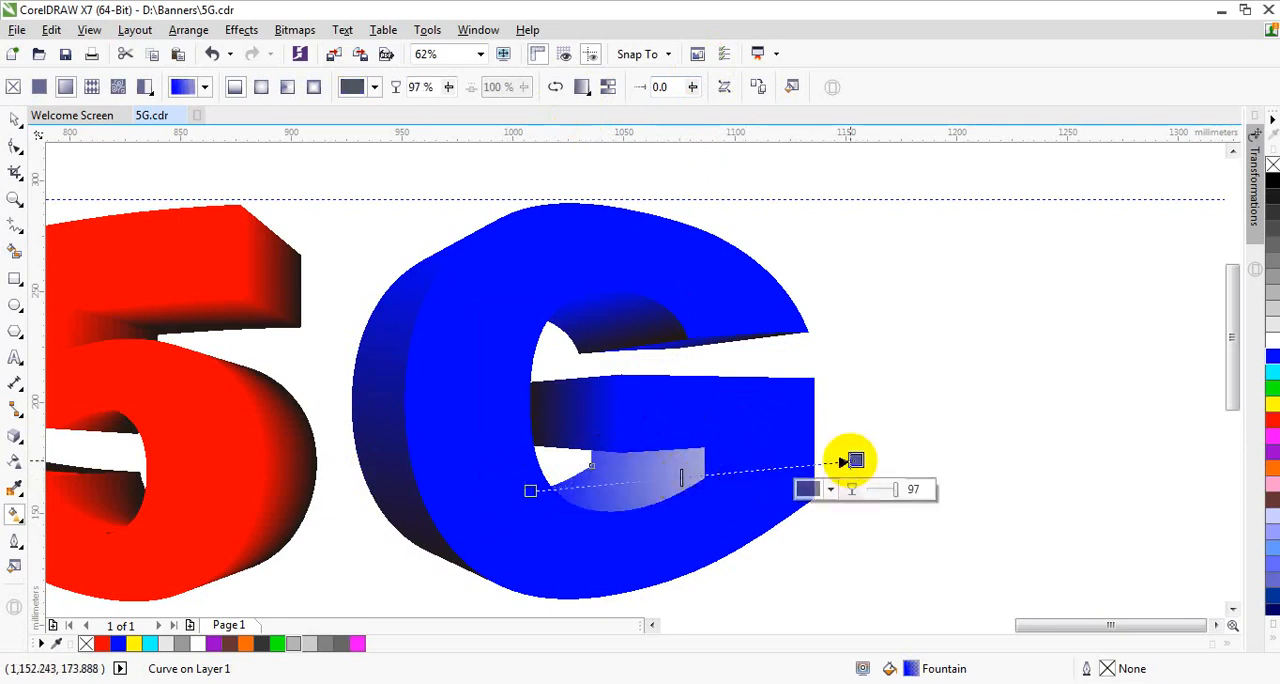
drag(855, 460, 800, 461)
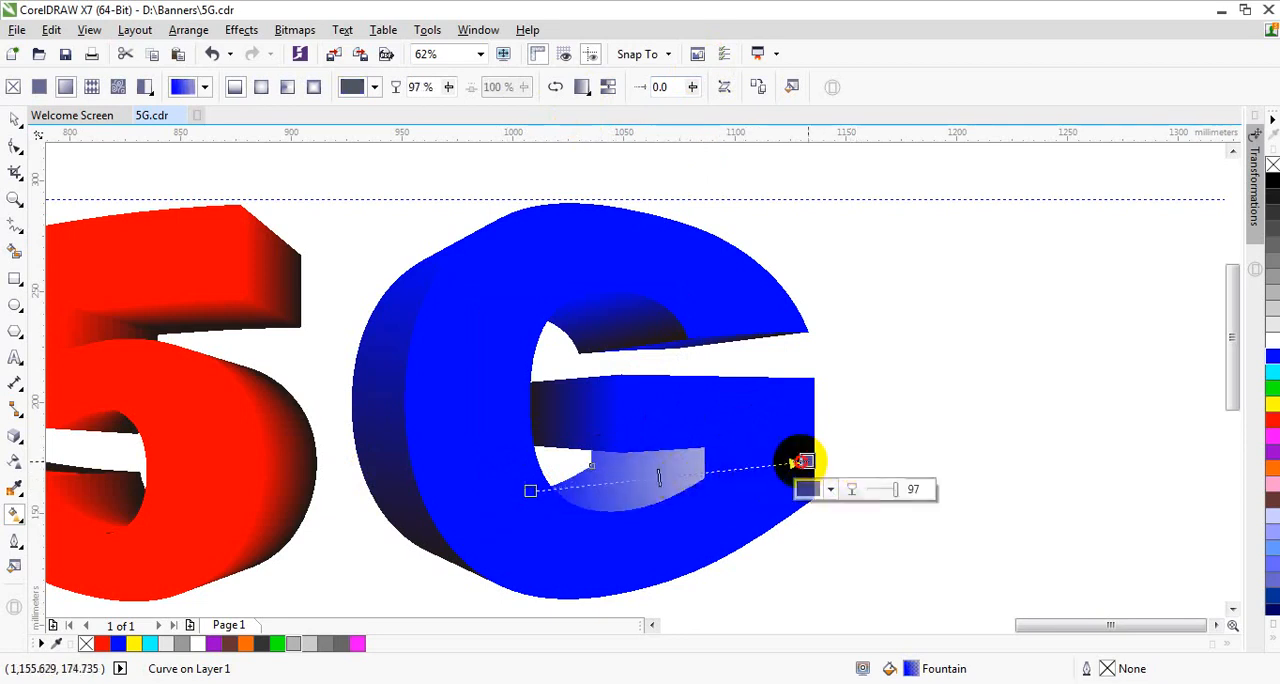
click(16, 119)
click(849, 335)
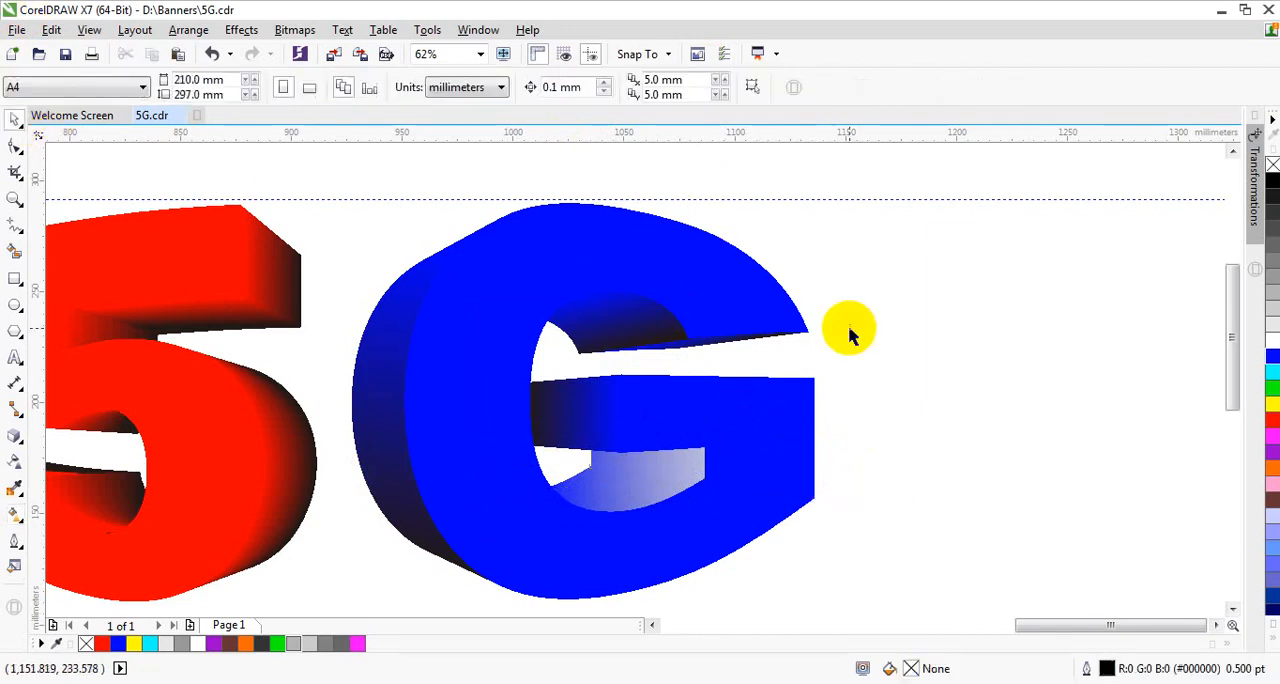
Step: Copy only the Fill property from the G's upper inner extrusion shape to the lower inner shape
click(620, 500)
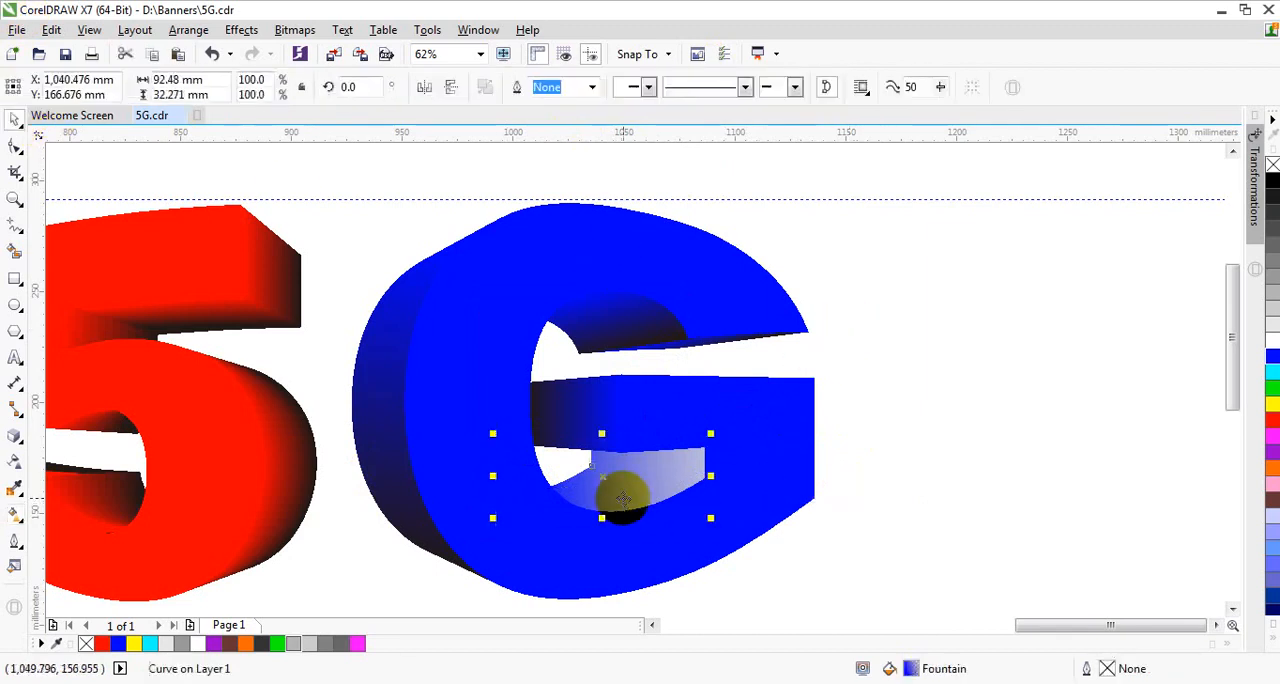
click(89, 35)
mouse_move(51, 30)
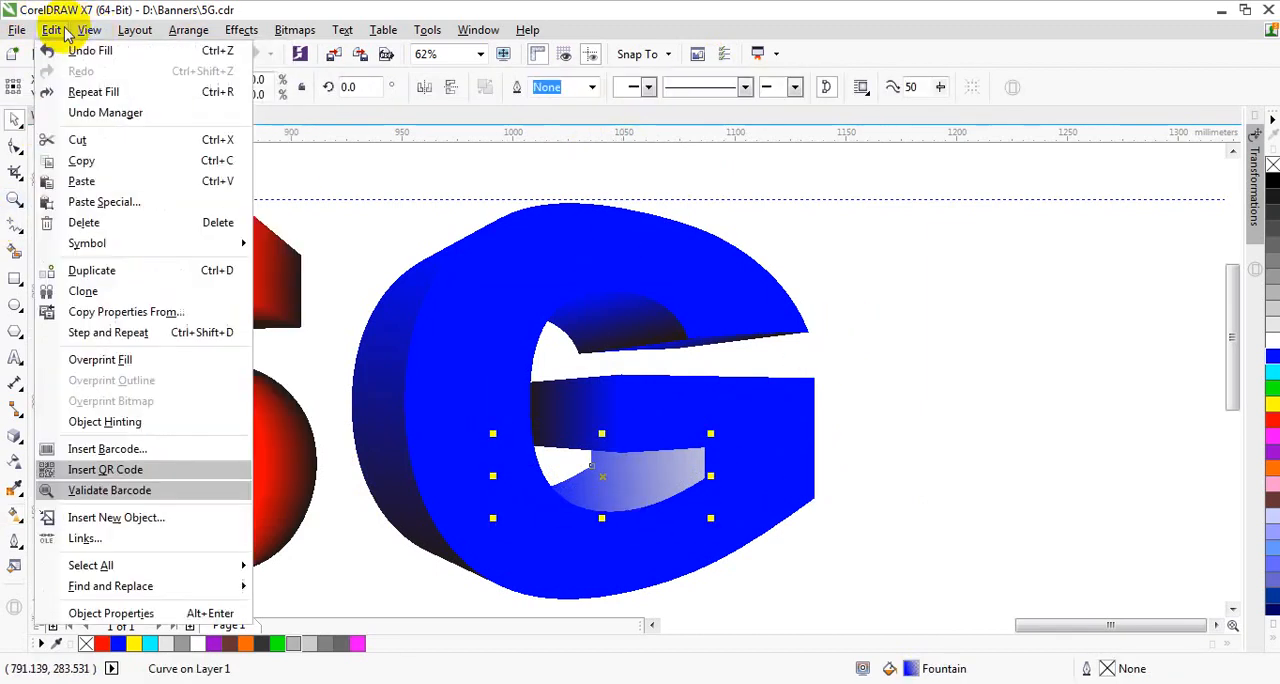
click(128, 314)
click(491, 331)
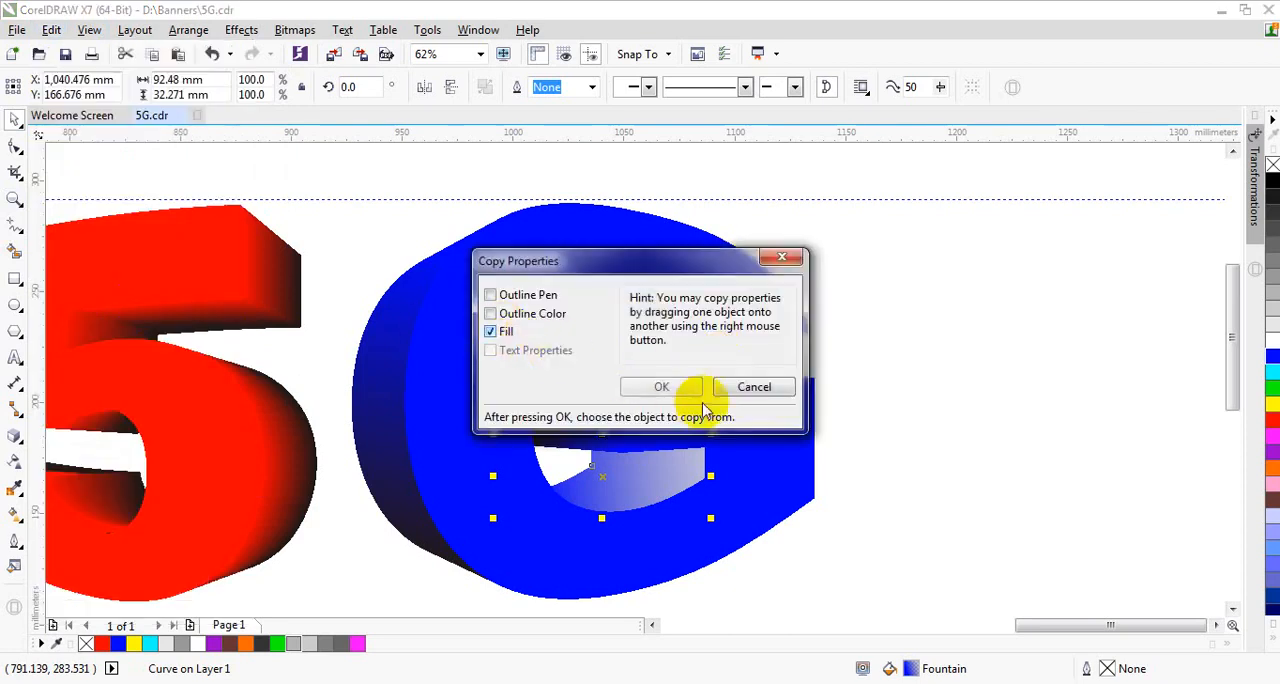
click(660, 387)
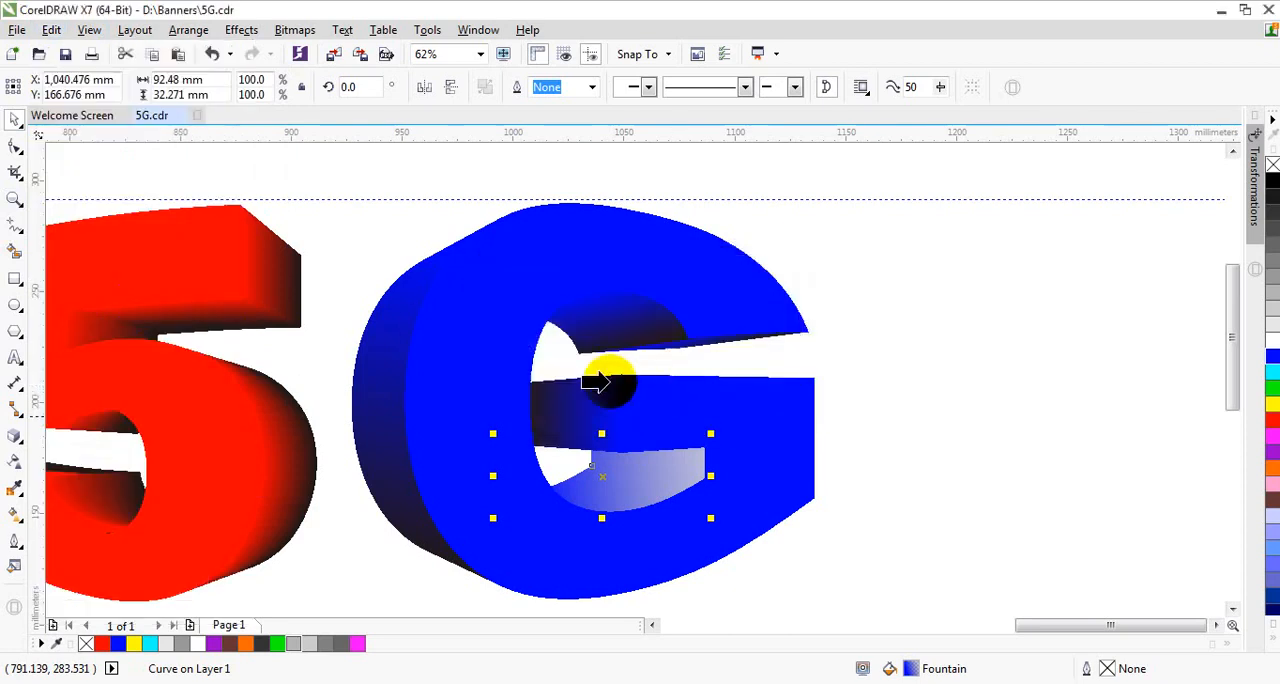
click(633, 330)
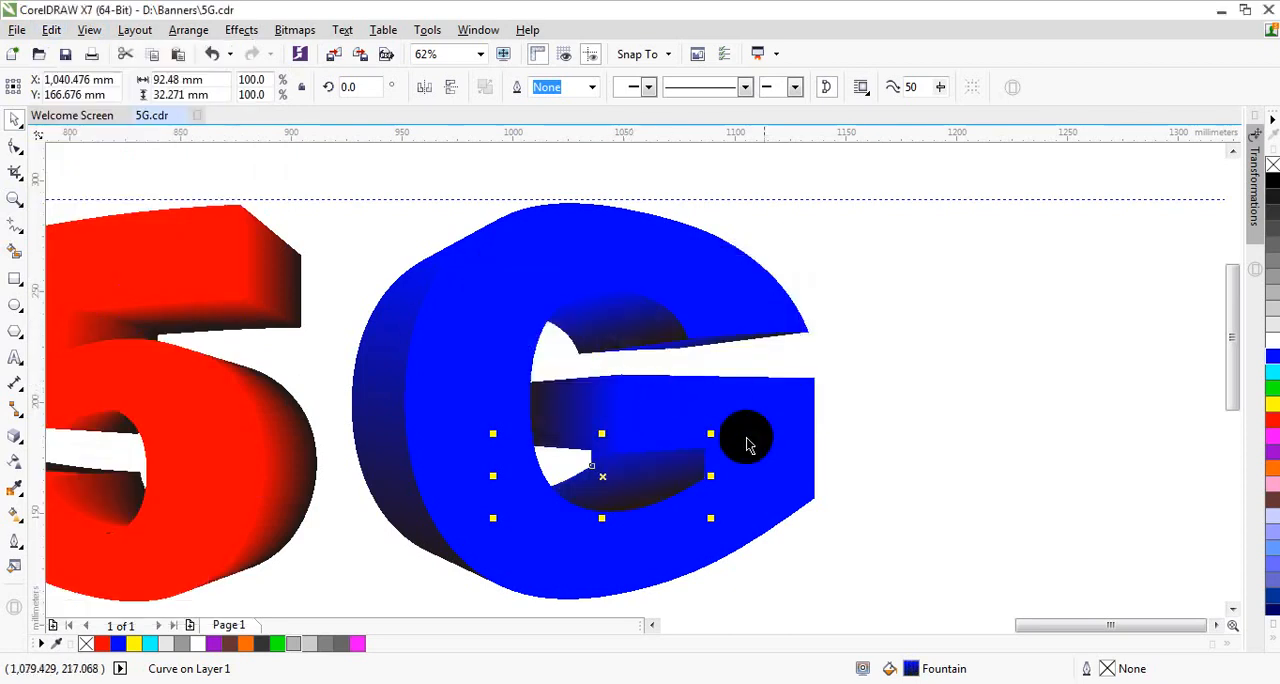
click(414, 177)
Step: Angle the lower inner shape's fountain fill diagonally from blue at its upper left to black at its lower right, shifting the midpoint
click(682, 503)
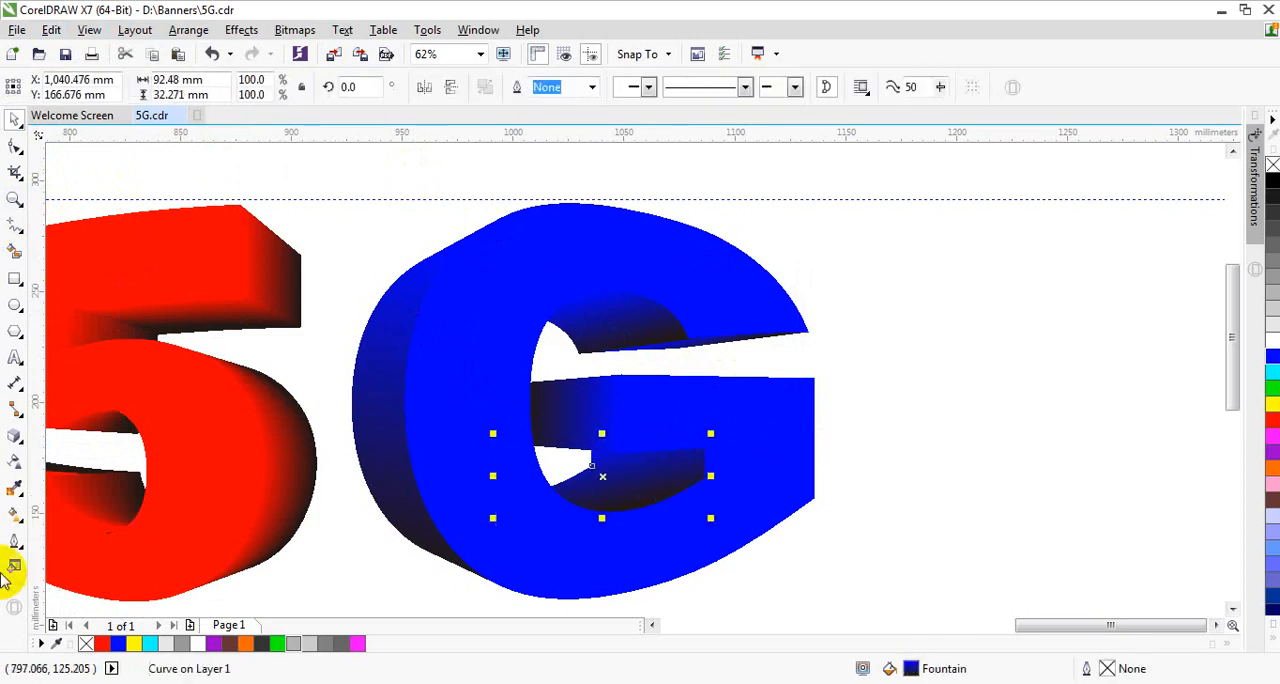
click(13, 515)
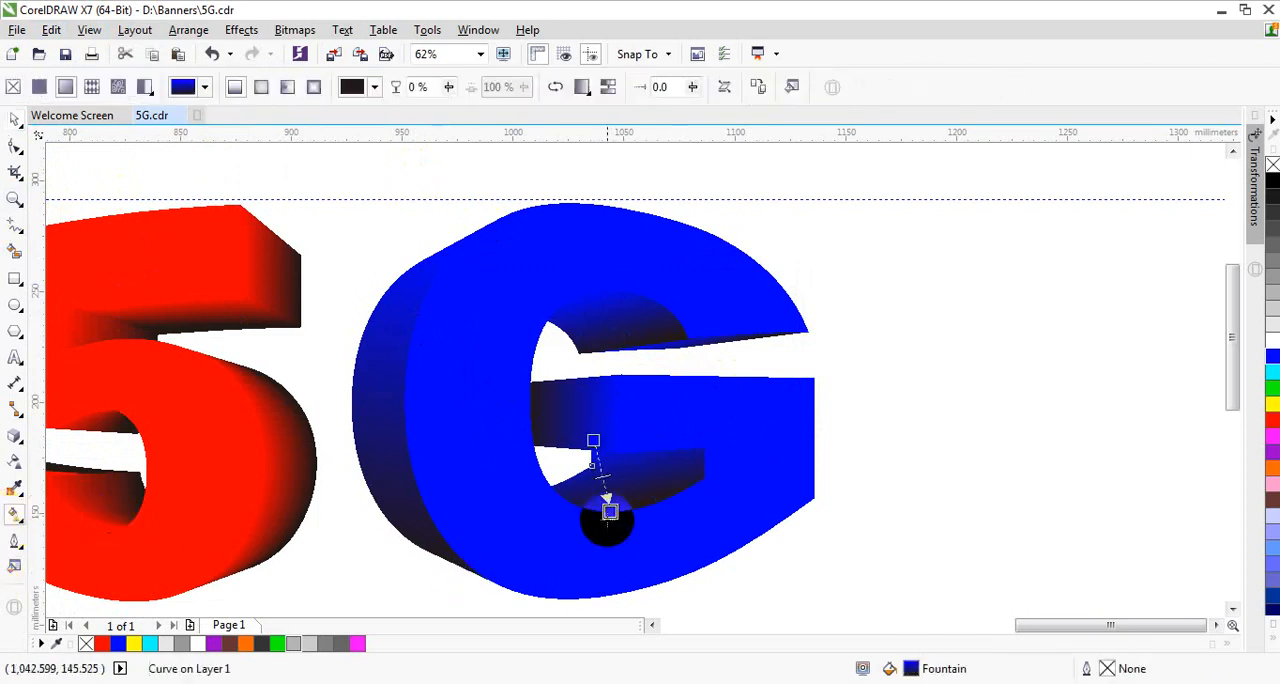
click(574, 415)
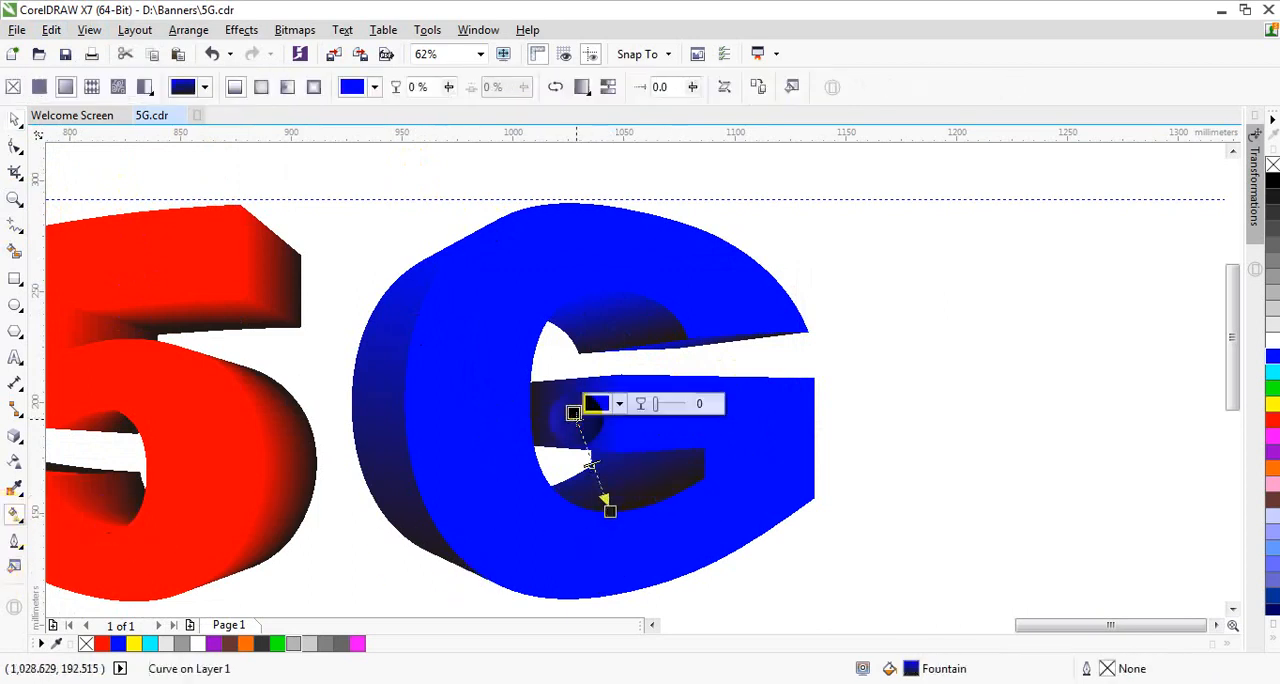
drag(574, 415, 591, 440)
drag(610, 511, 618, 453)
drag(729, 508, 685, 518)
drag(634, 473, 622, 480)
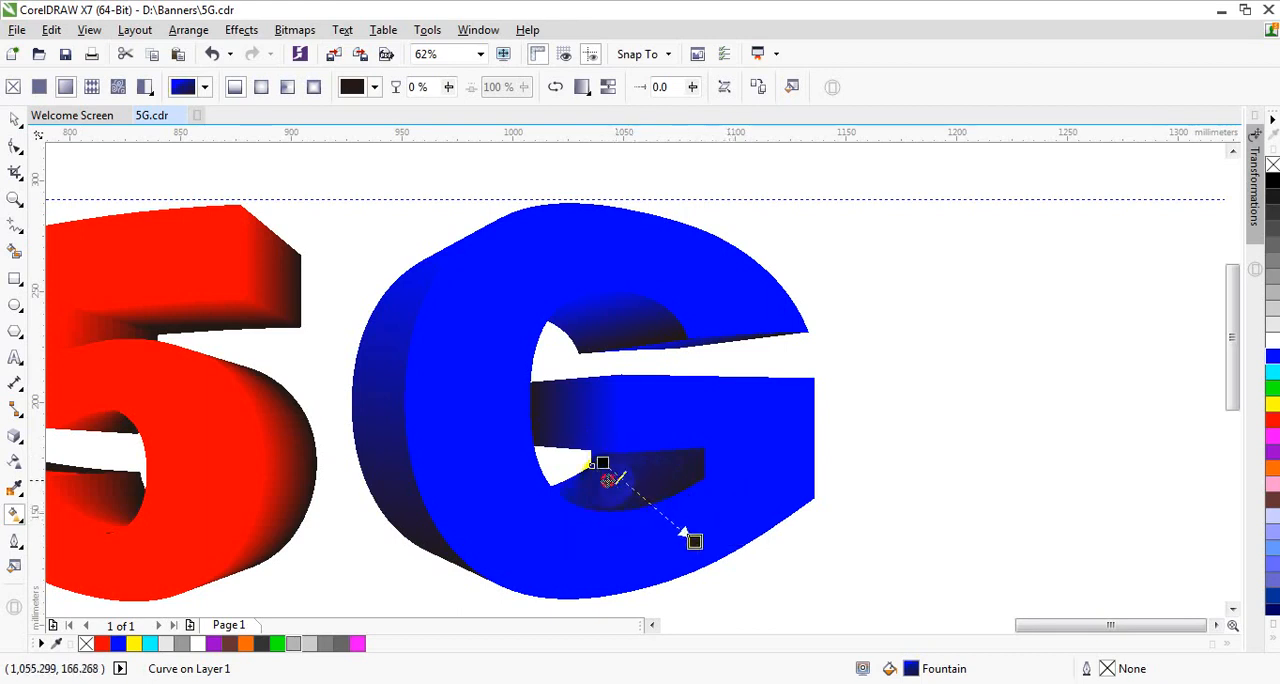
Step: Reverse the lower inner shape's diagonal fountain fill, extending its blue end to the lower right and its black end to the upper left
click(556, 88)
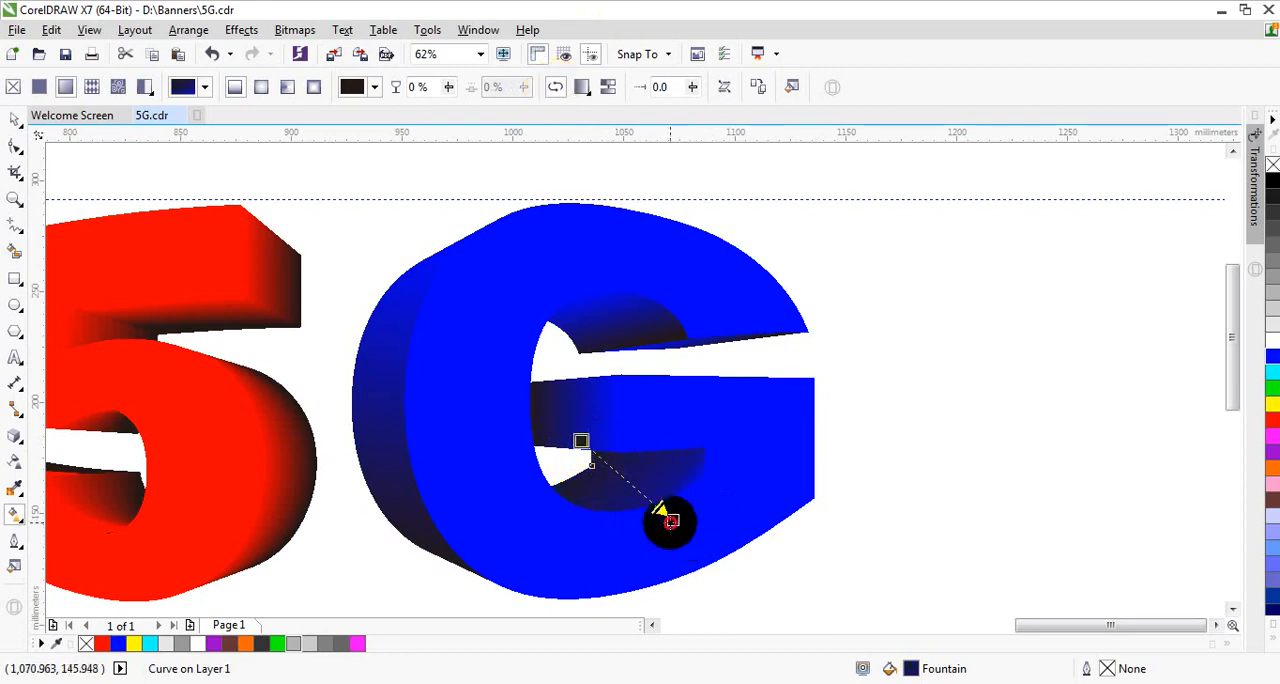
drag(670, 520, 626, 479)
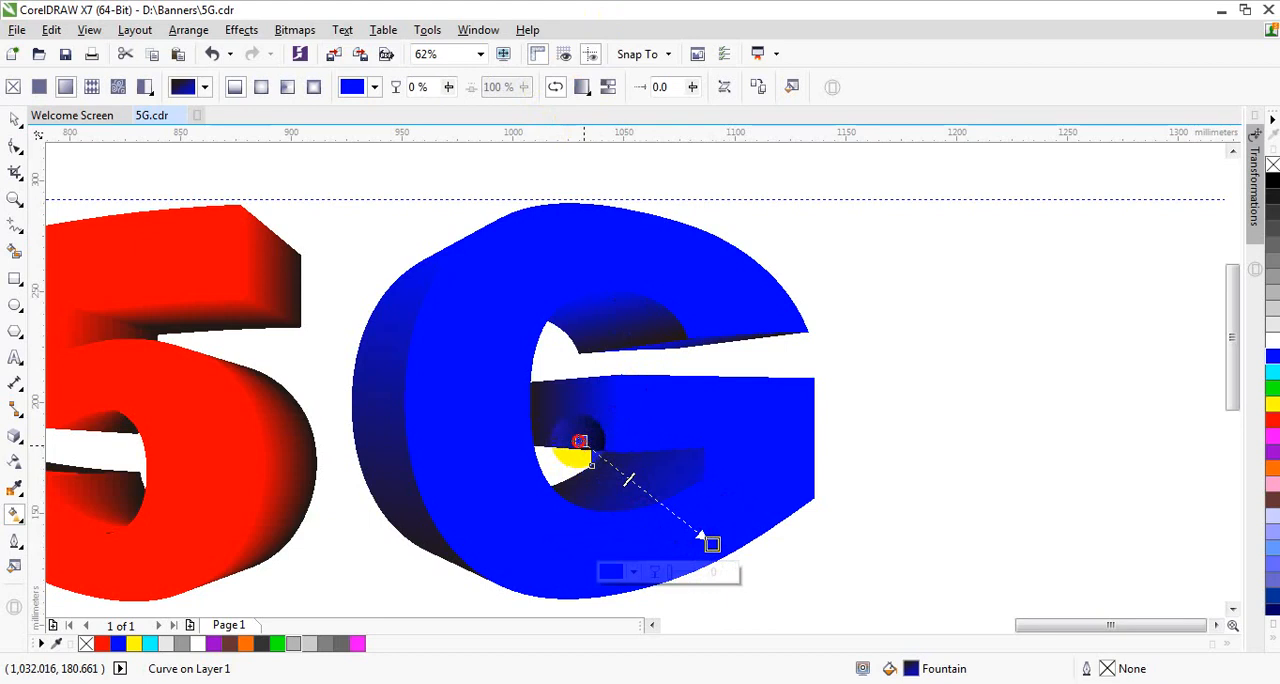
drag(579, 441, 567, 433)
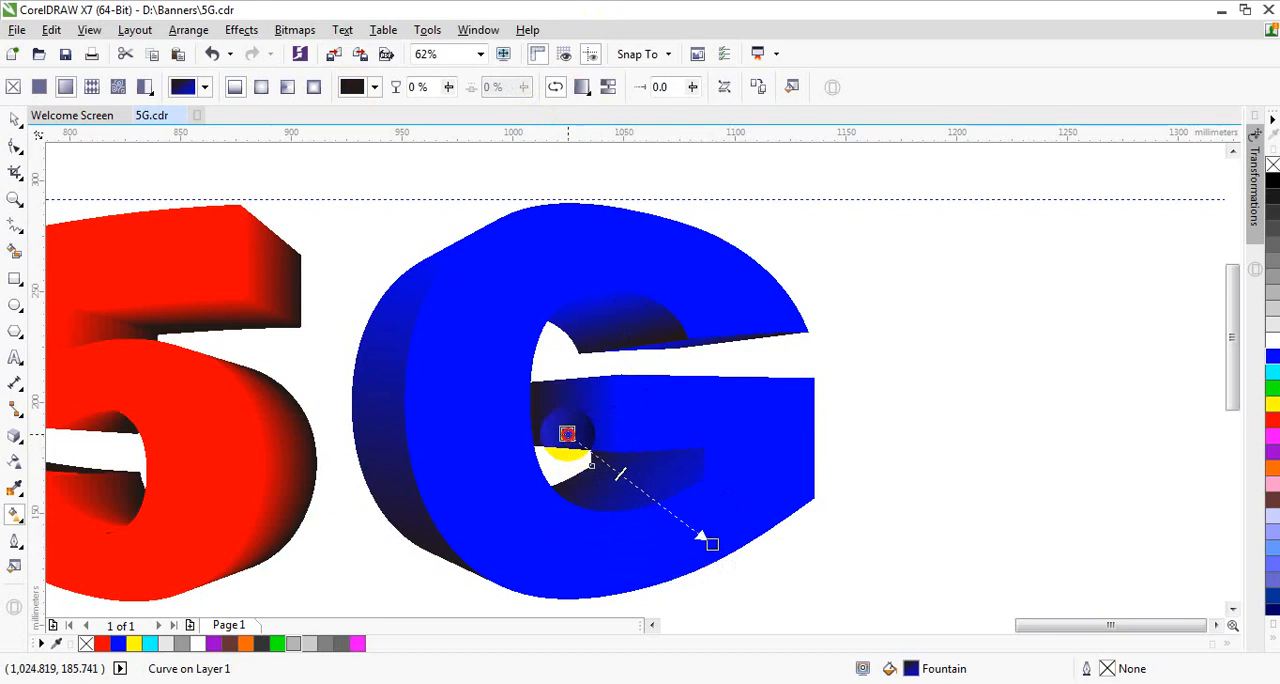
click(15, 118)
click(971, 452)
Step: Copy the Fill property from the G's upper inner extrusion shape to the side shape of its middle bar
click(558, 418)
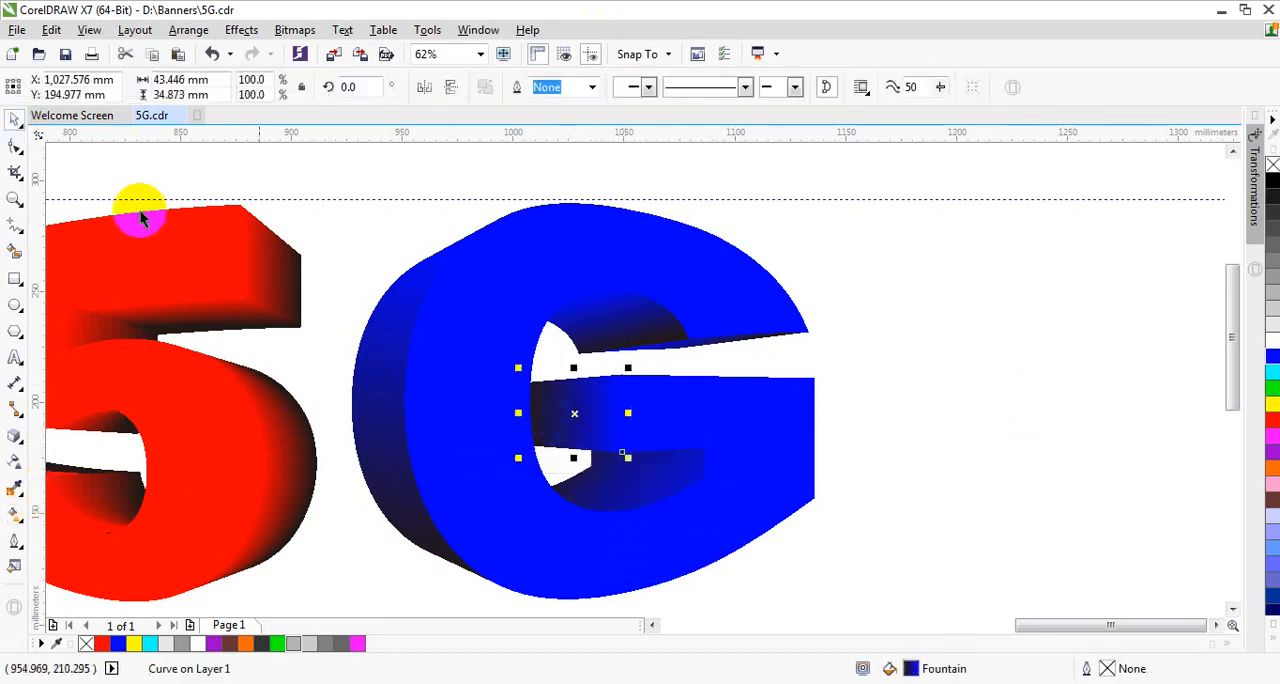
click(52, 31)
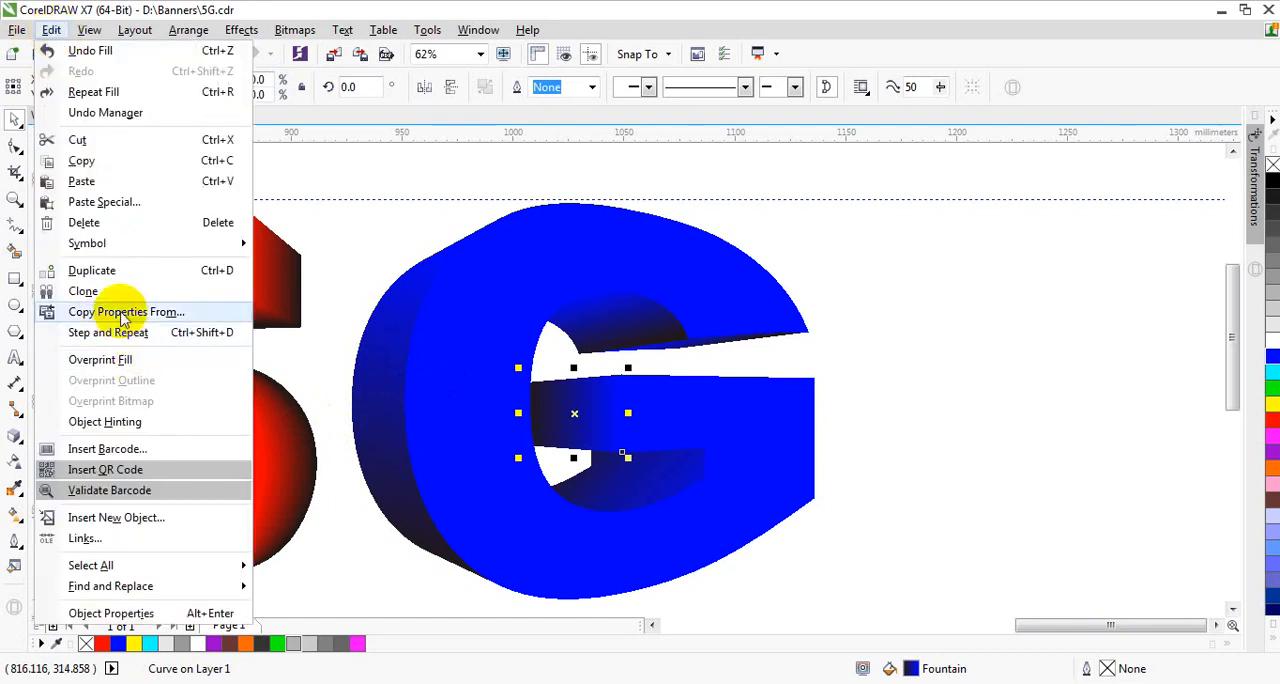
click(120, 312)
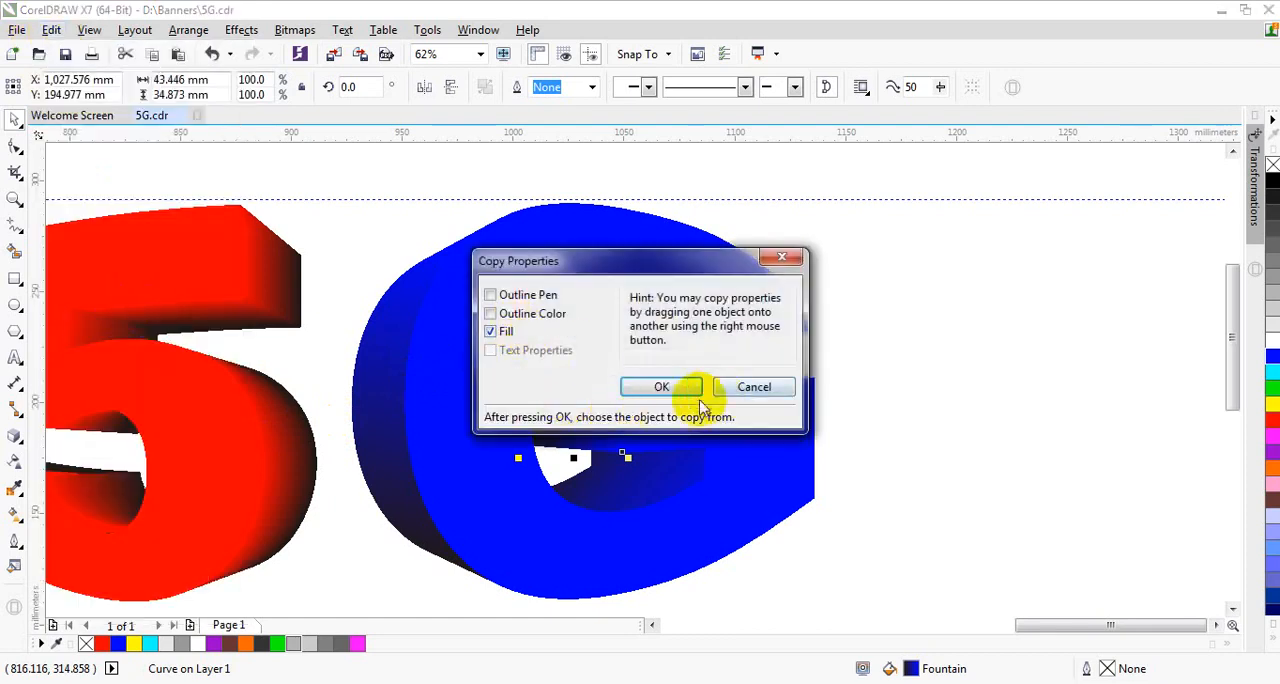
click(664, 388)
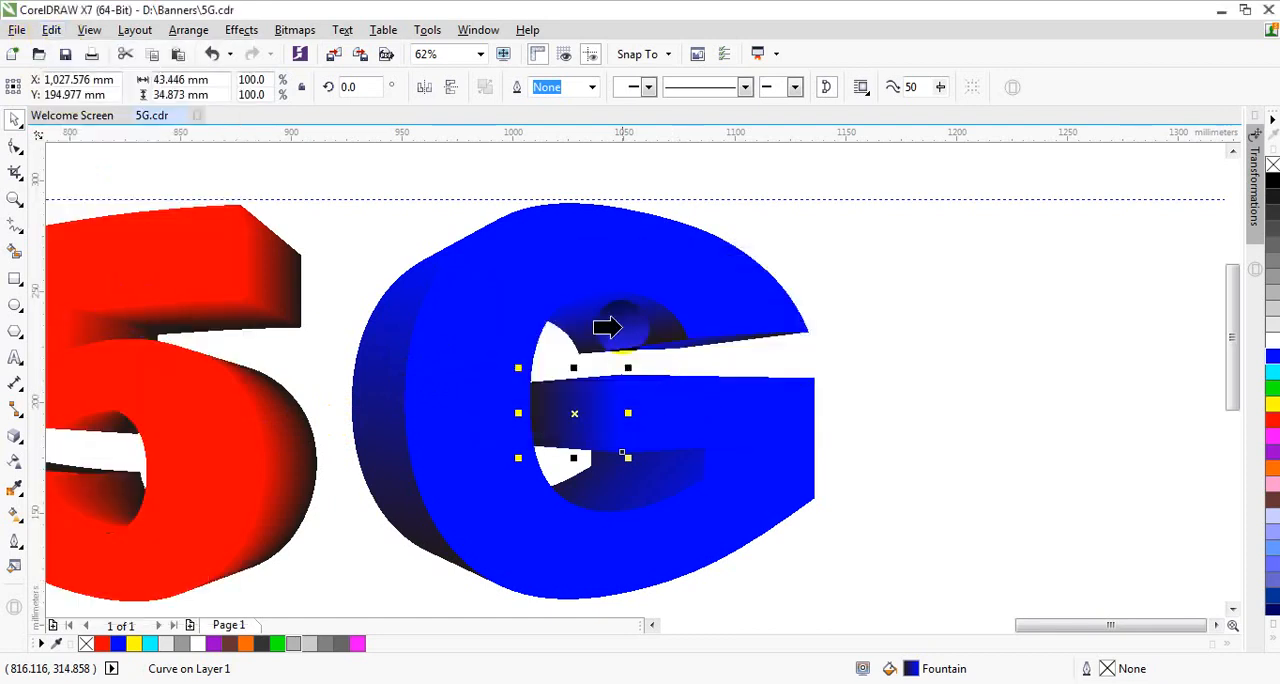
click(908, 338)
Step: Set the middle bar side's fountain fill nearly horizontal, with blue just past its right edge and black well beyond its left edge
click(572, 424)
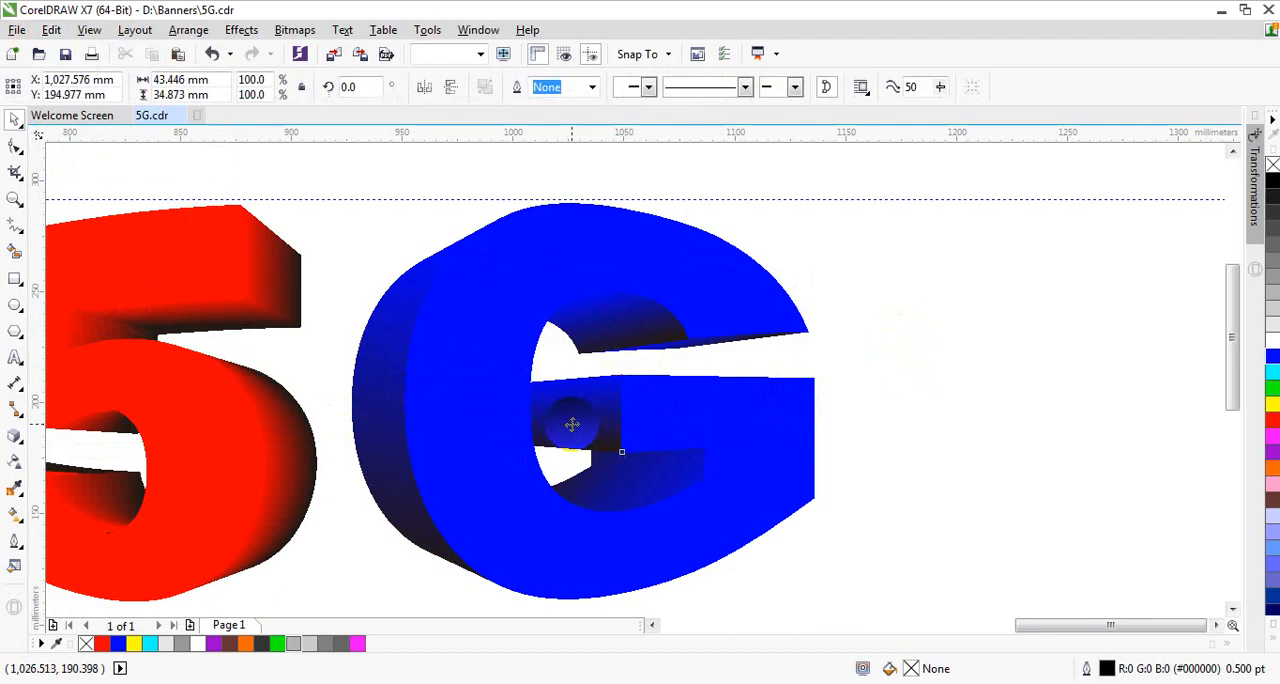
click(15, 516)
drag(568, 374, 666, 414)
click(577, 452)
drag(577, 452, 474, 407)
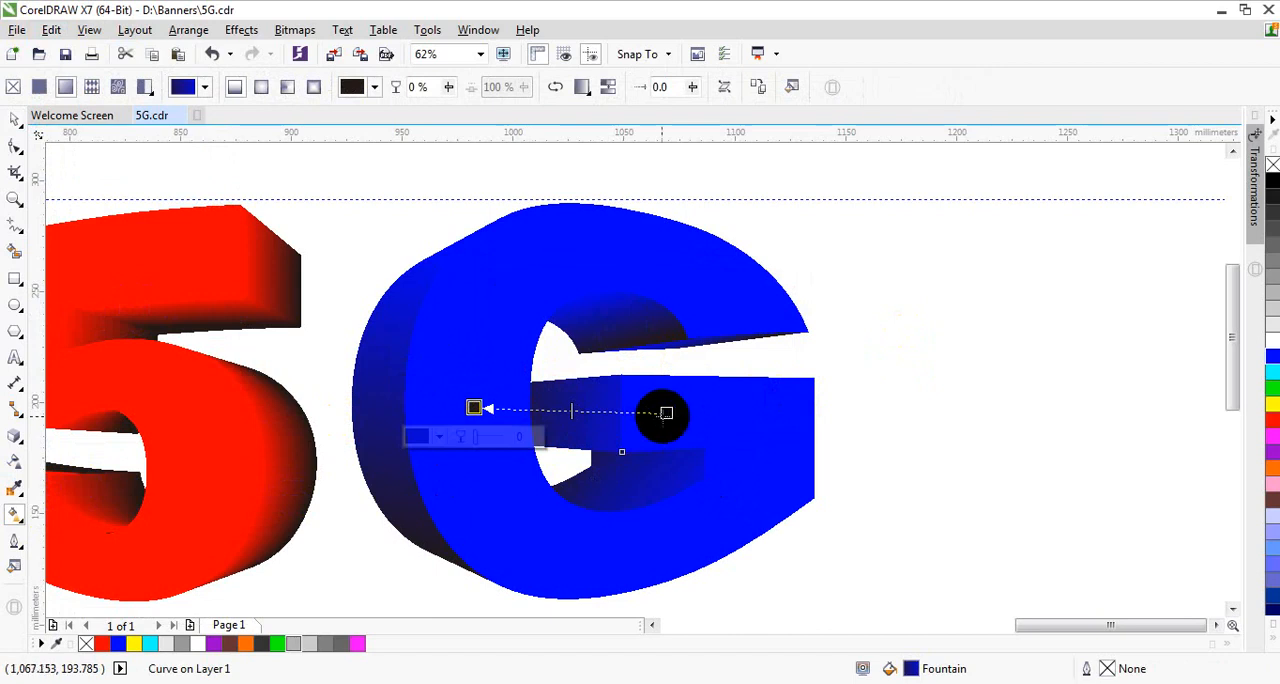
click(667, 413)
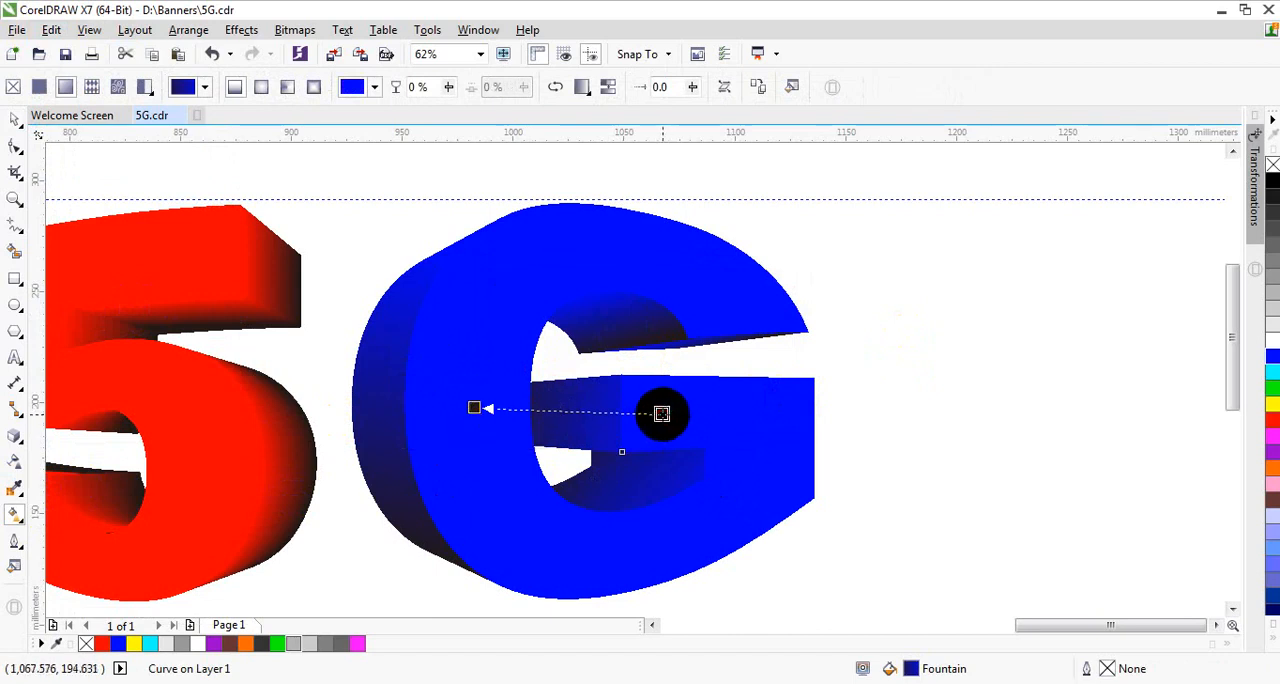
click(661, 413)
click(16, 118)
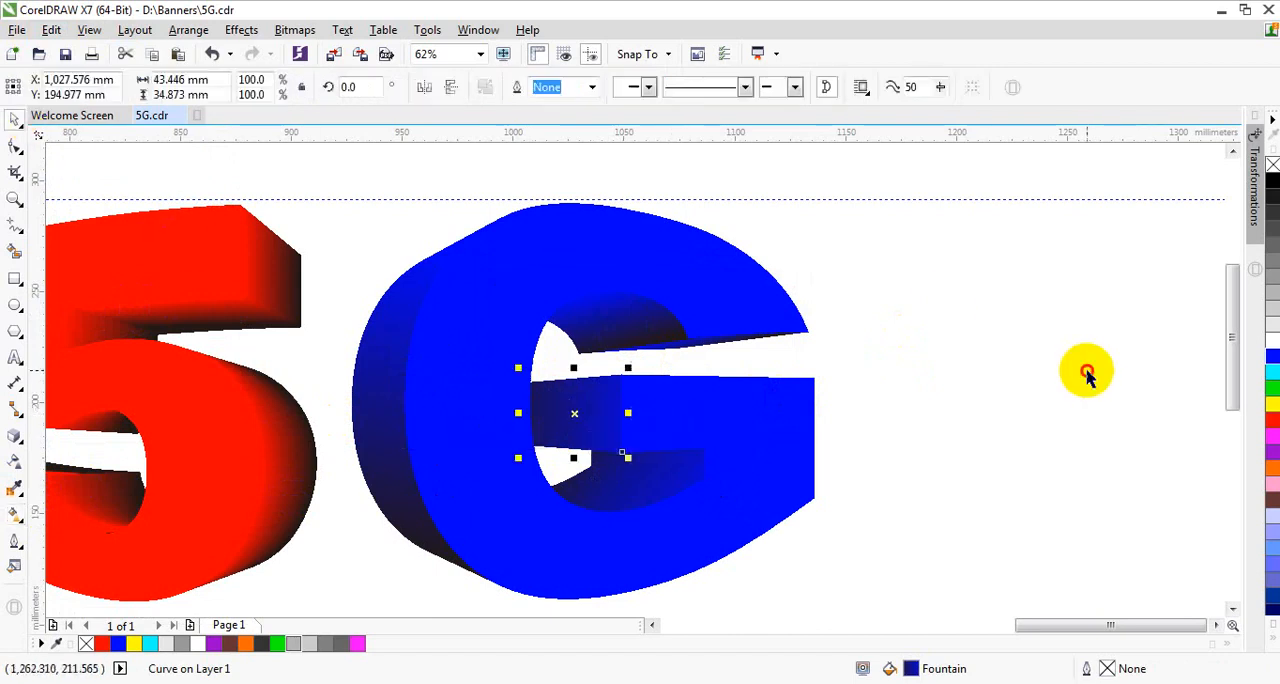
click(1060, 370)
Step: Select the G's blue front face and bring both letters into view
scroll(880, 360, down, 2)
scroll(840, 375, up, 2)
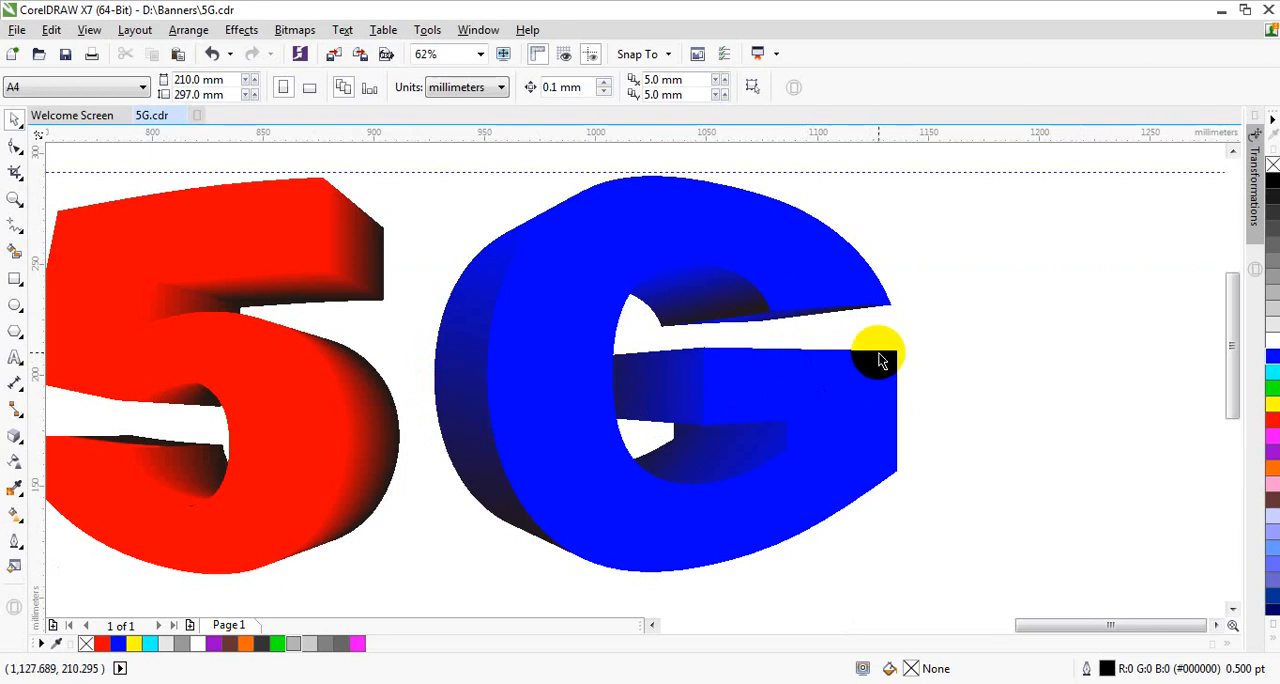
click(877, 421)
scroll(955, 405, down, 1)
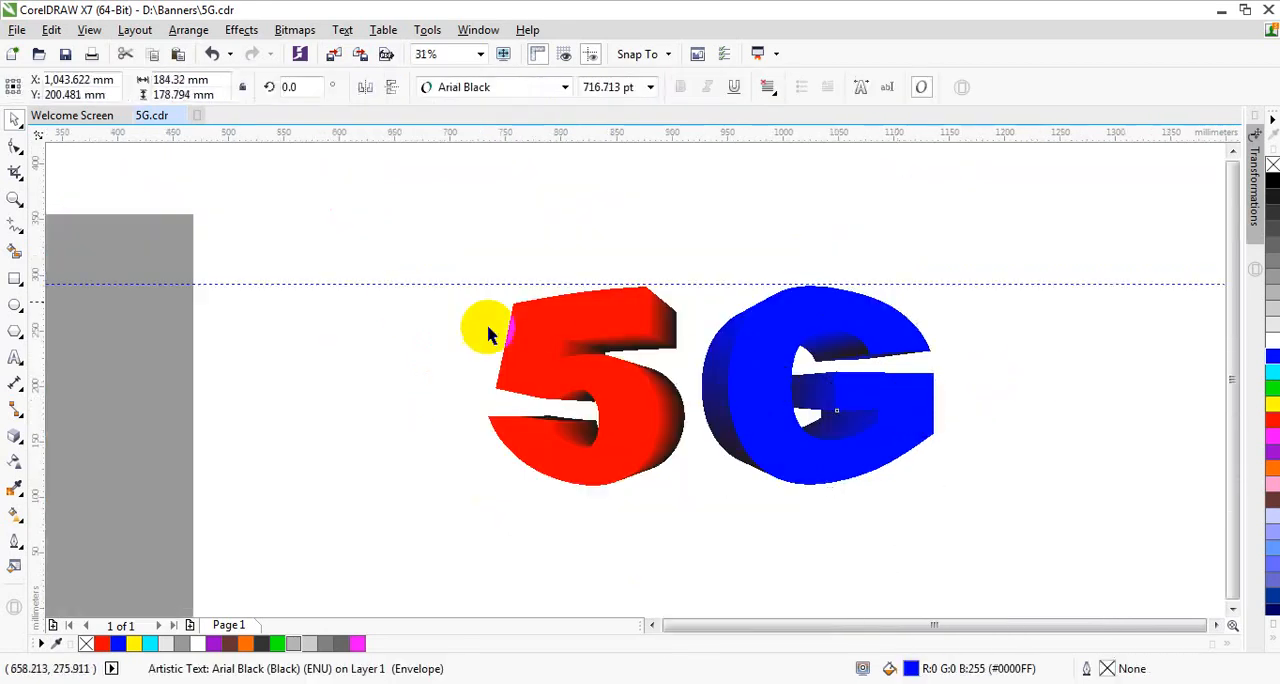
scroll(486, 329, down, 1)
scroll(685, 340, down, 1)
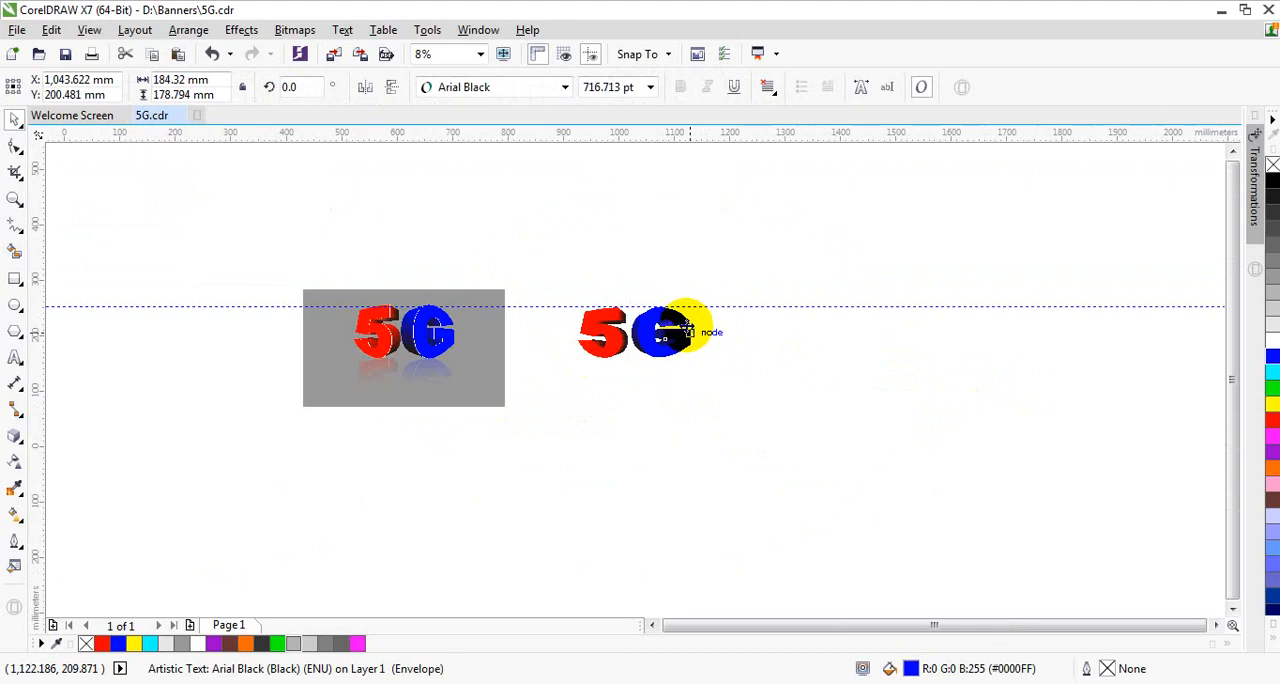
scroll(690, 332, up, 2)
scroll(534, 334, up, 1)
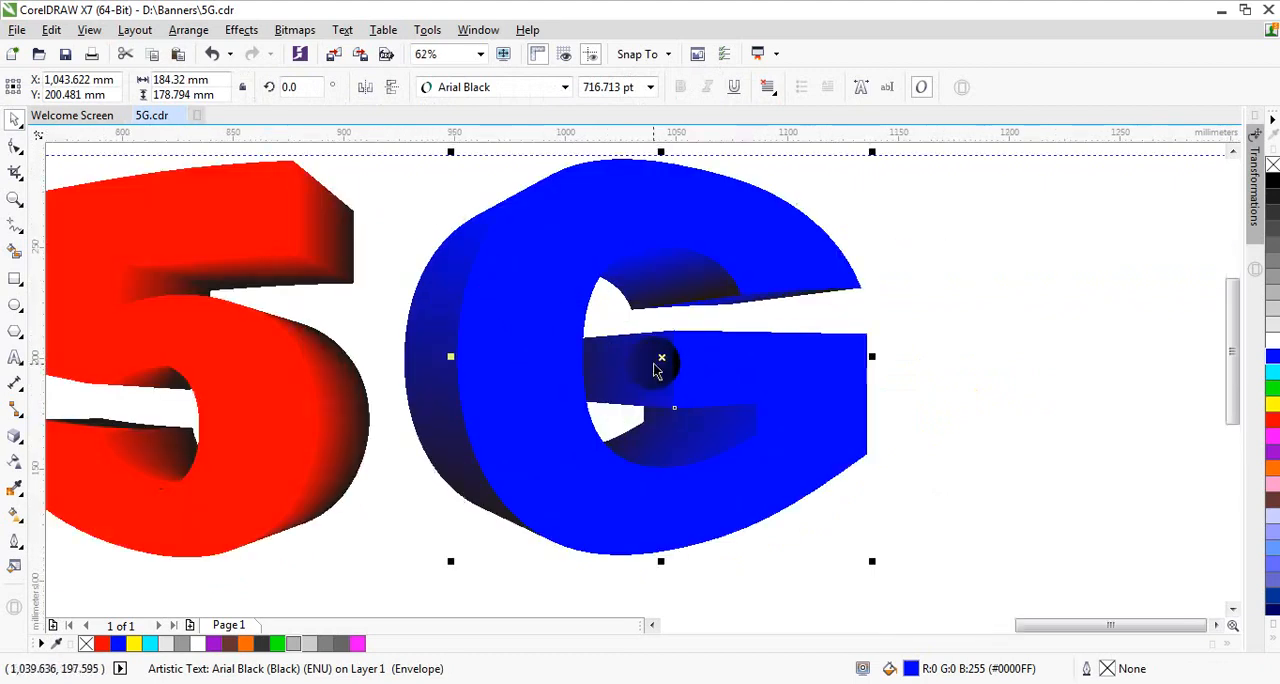
drag(665, 358, 1000, 357)
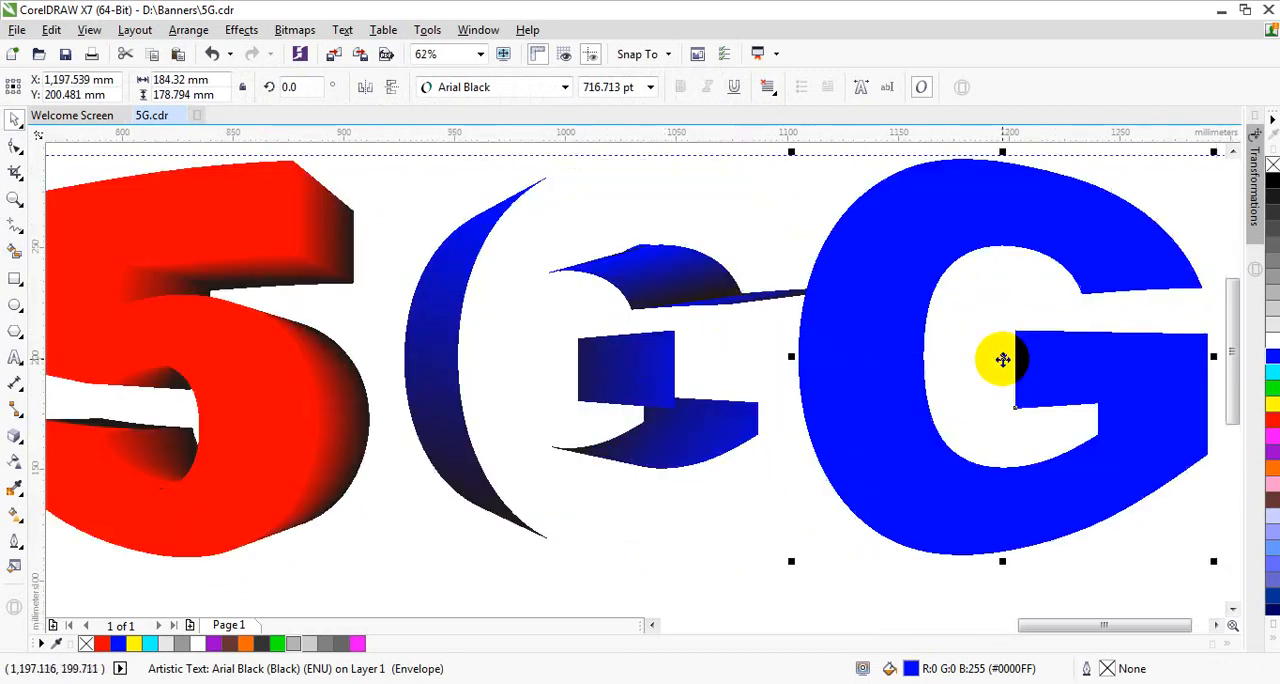
click(213, 58)
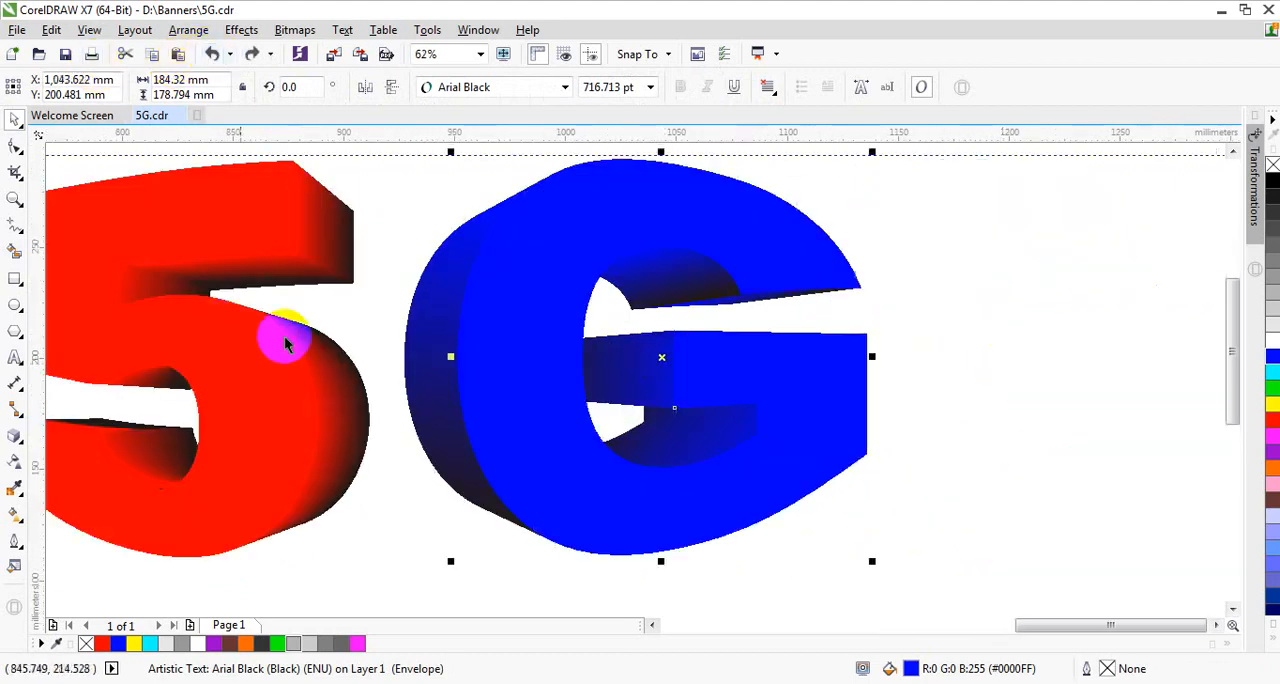
Step: Paste two copies of the G's blue front face to the right of the lettering, the second offset slightly left over the first
scroll(486, 374, down, 2)
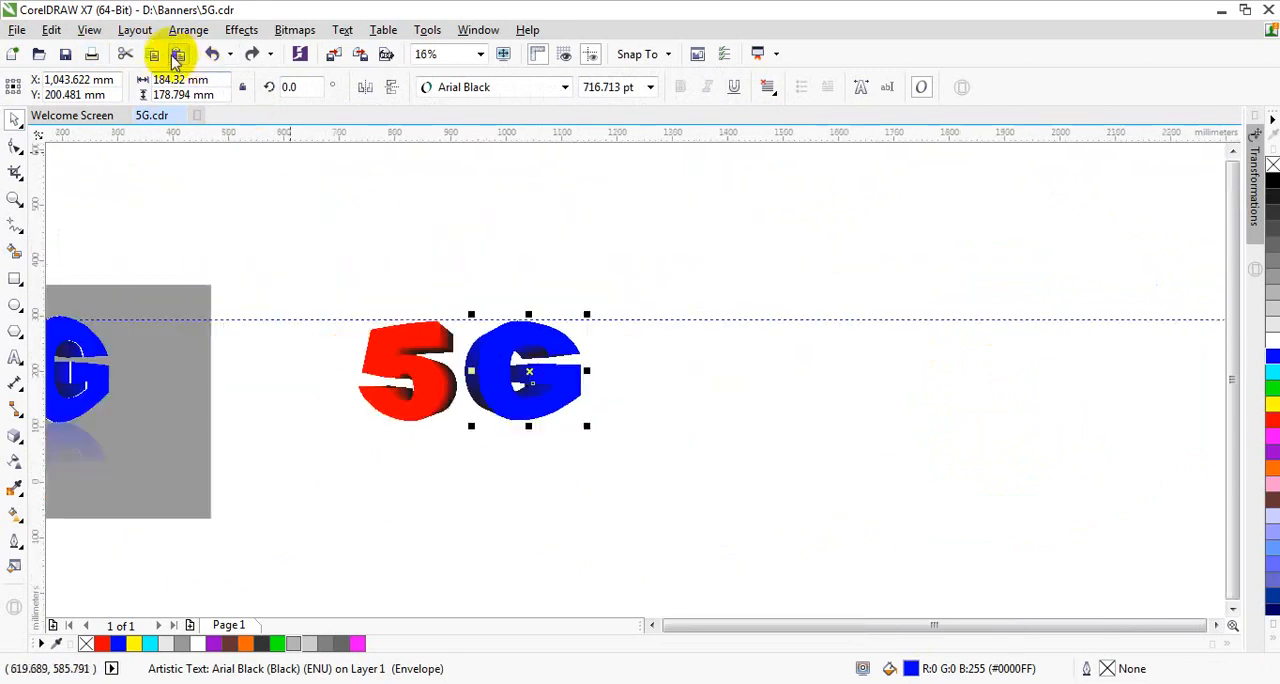
click(178, 55)
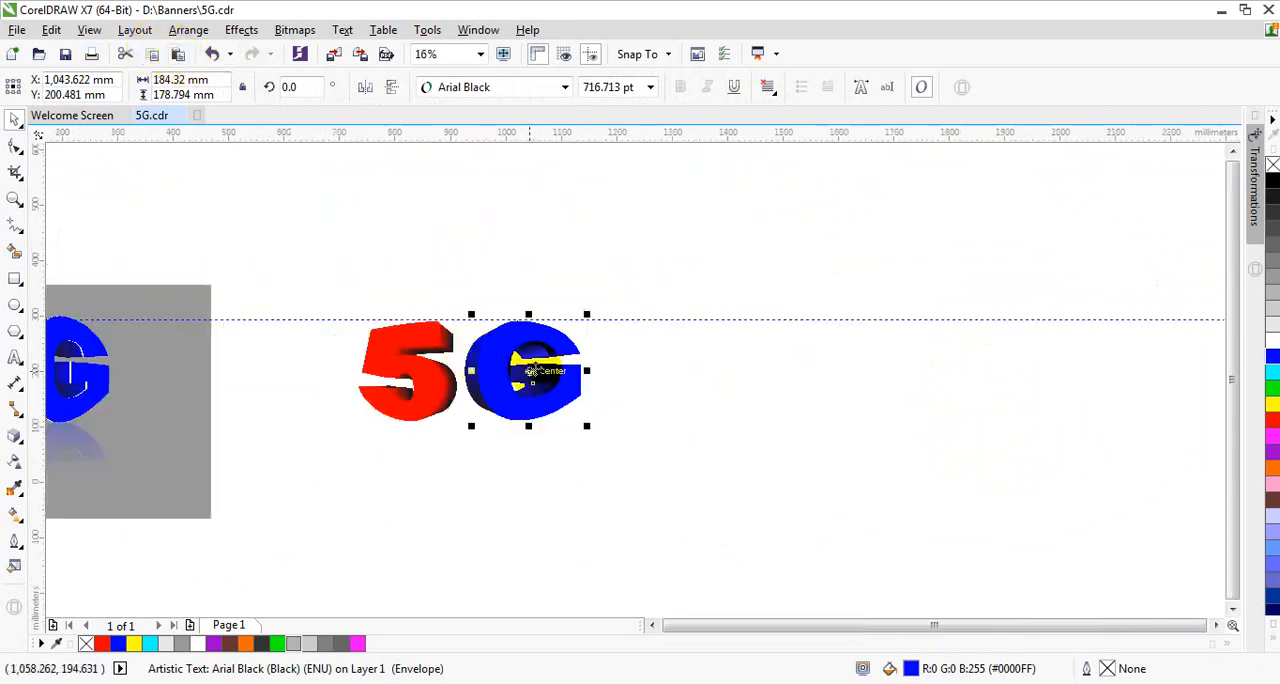
drag(528, 371, 668, 371)
scroll(668, 378, up, 1)
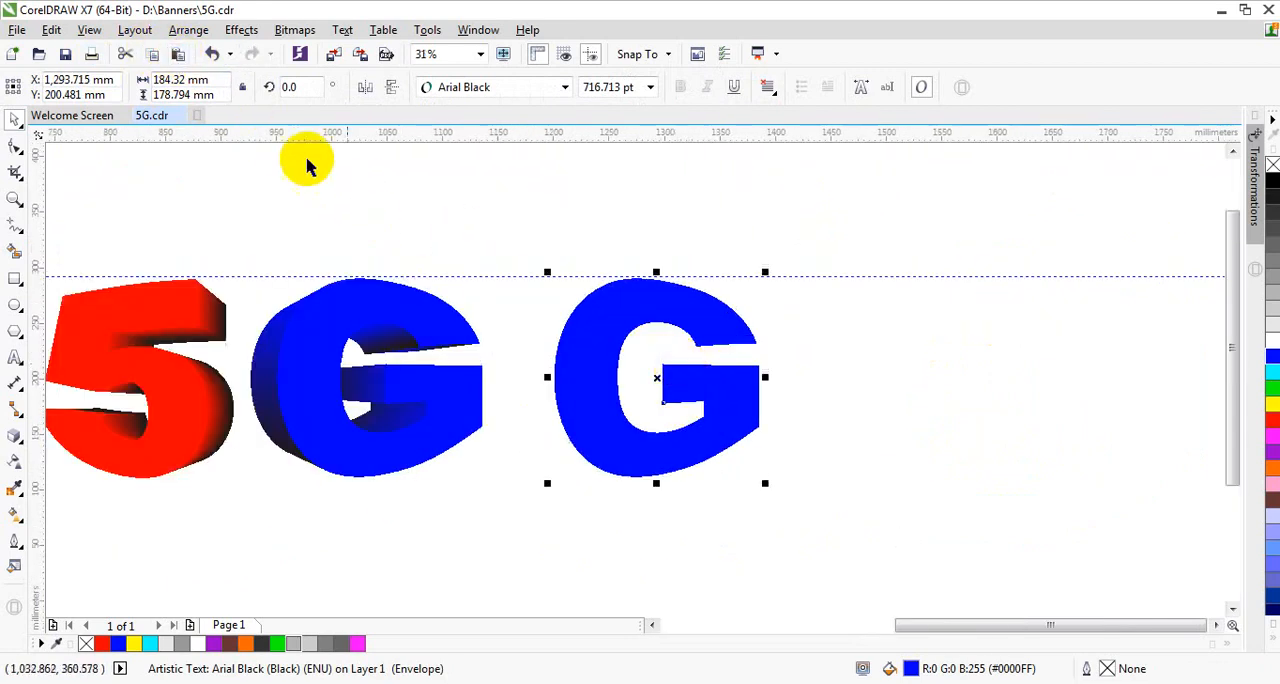
click(178, 55)
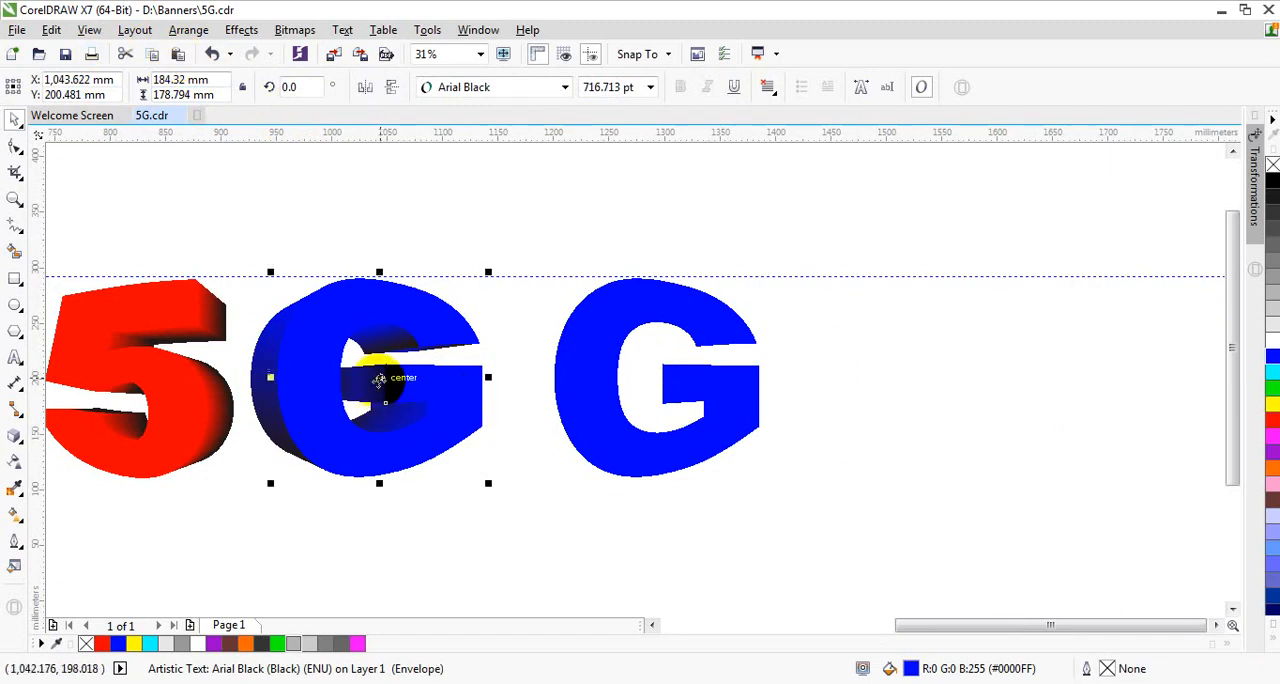
drag(380, 378, 650, 396)
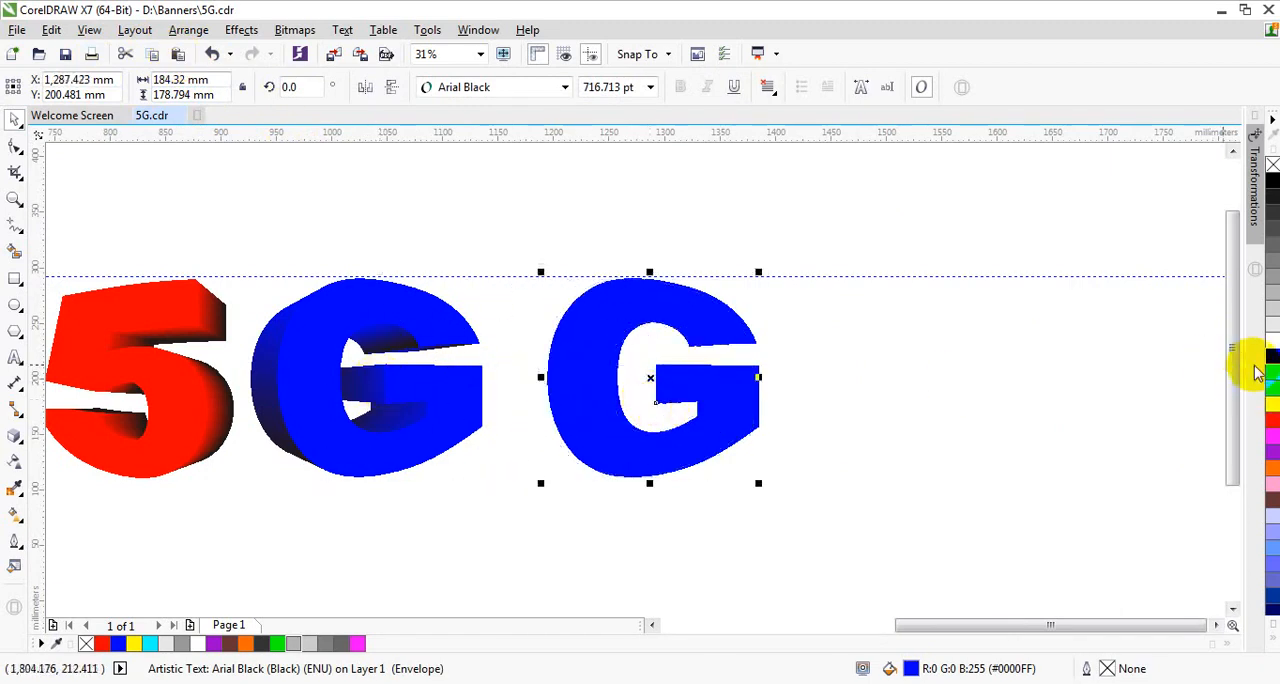
Step: Fill the offset G copy with green and send it to the back of the layer
drag(1272, 390, 766, 380)
scroll(770, 385, up, 1)
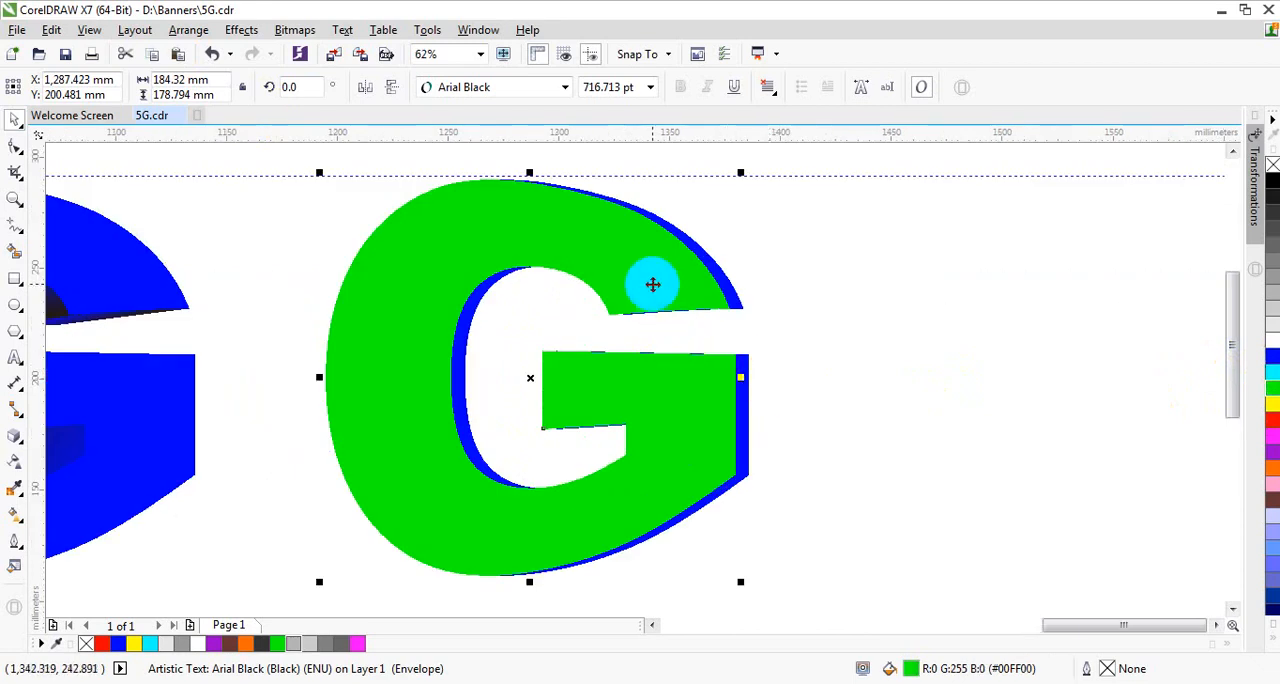
key(shift+Page_Down)
click(837, 299)
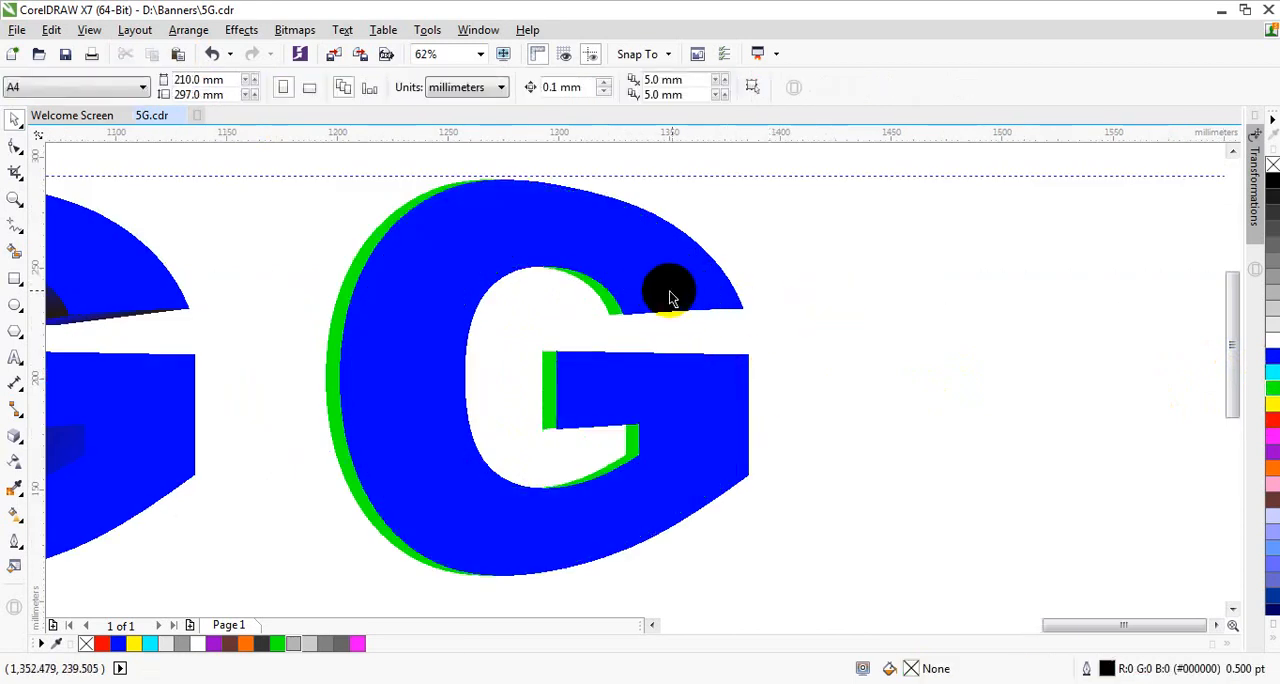
Step: Nudge the blue G copy about 3 mm left so only a thin green rim shows behind it
click(596, 394)
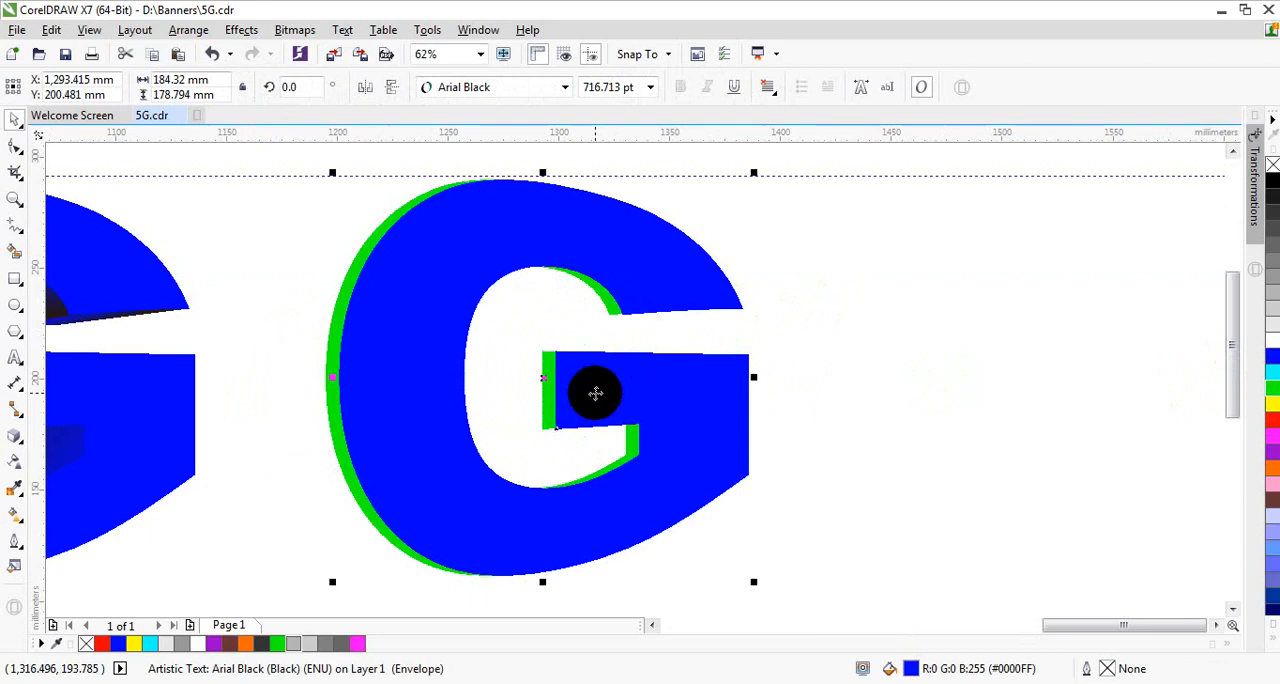
key(Left)
key(Left)
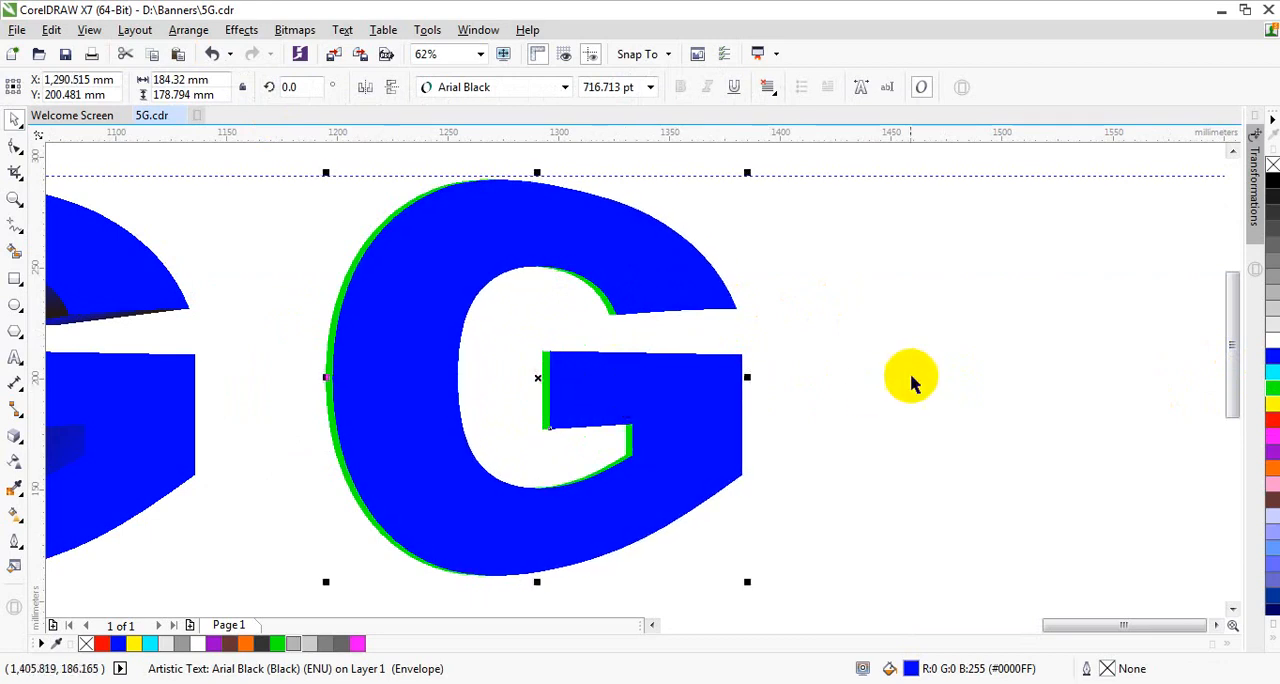
Step: Move both G copies together onto the original G and nudge them left to line the front up with the extrusion sides
scroll(908, 374, down, 1)
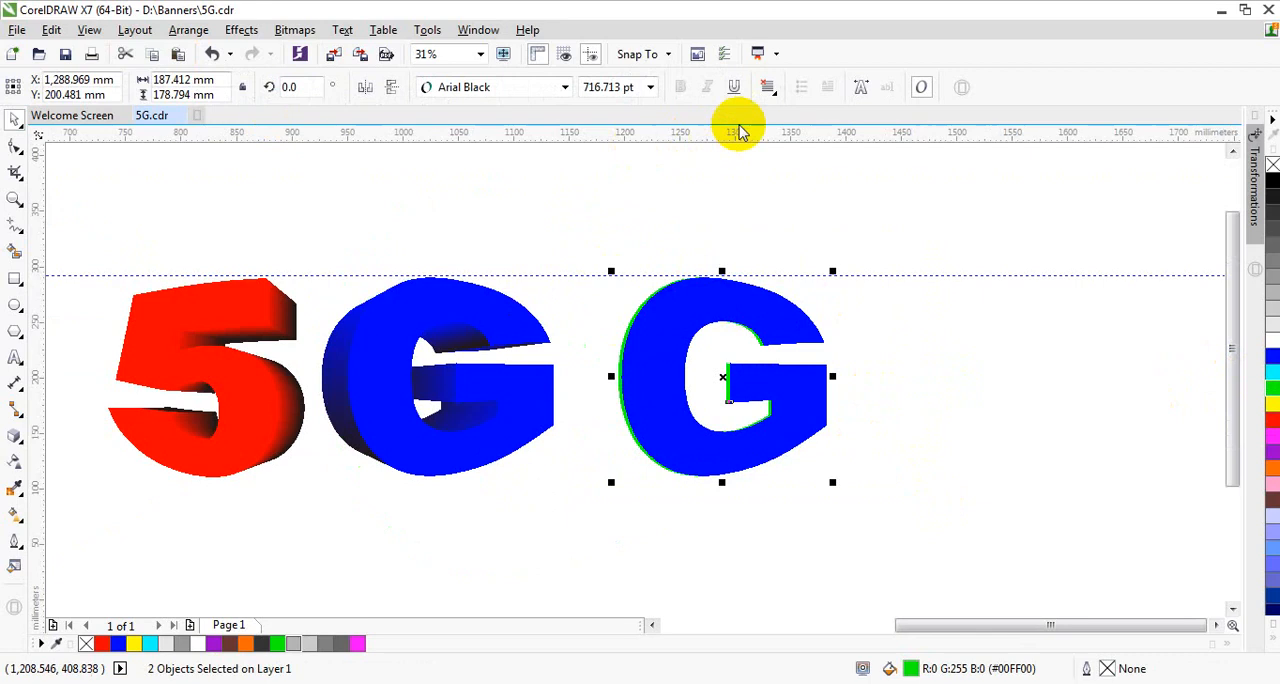
drag(728, 377, 457, 384)
scroll(345, 367, up, 1)
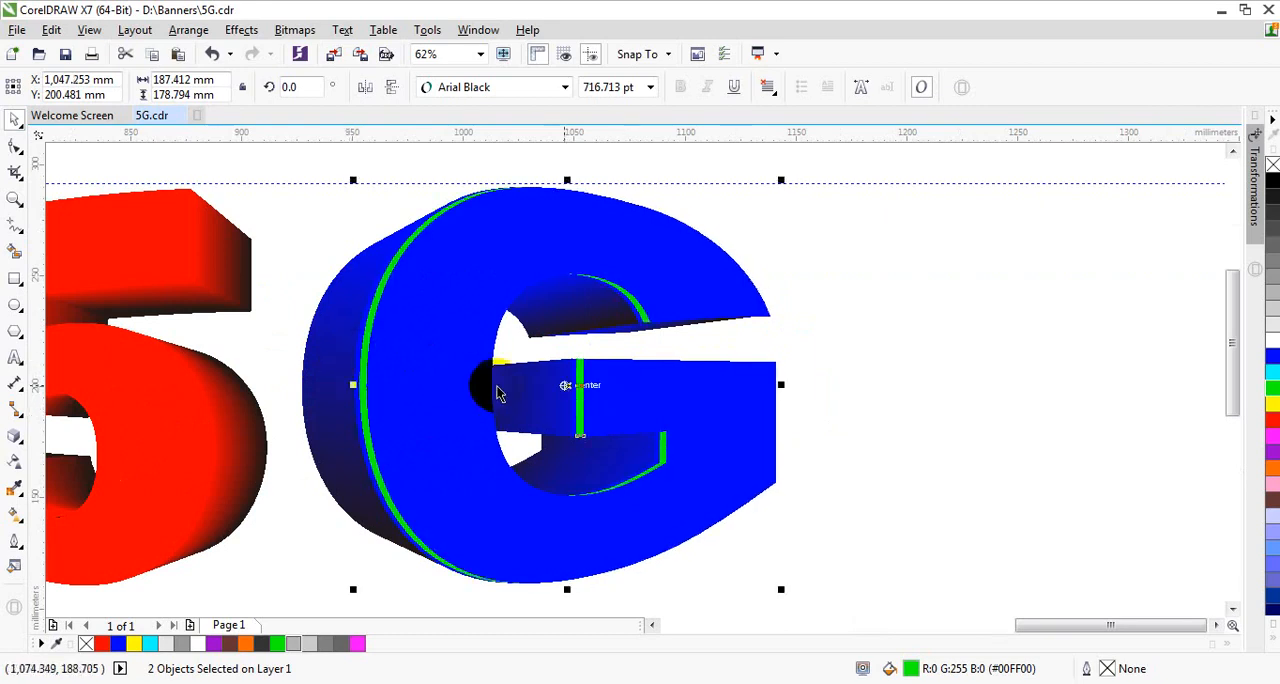
scroll(574, 357, up, 1)
key(Left)
key(Left)
key(Left)
key(Left)
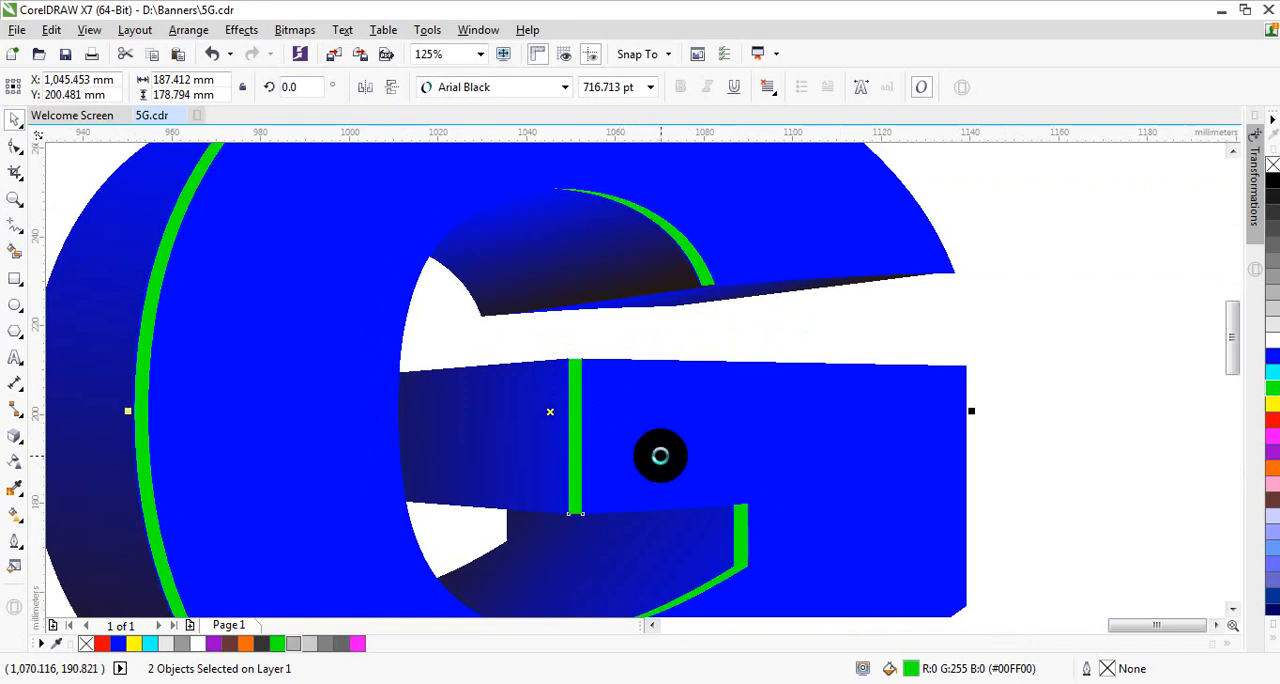
key(Left)
scroll(749, 380, down, 1)
click(937, 313)
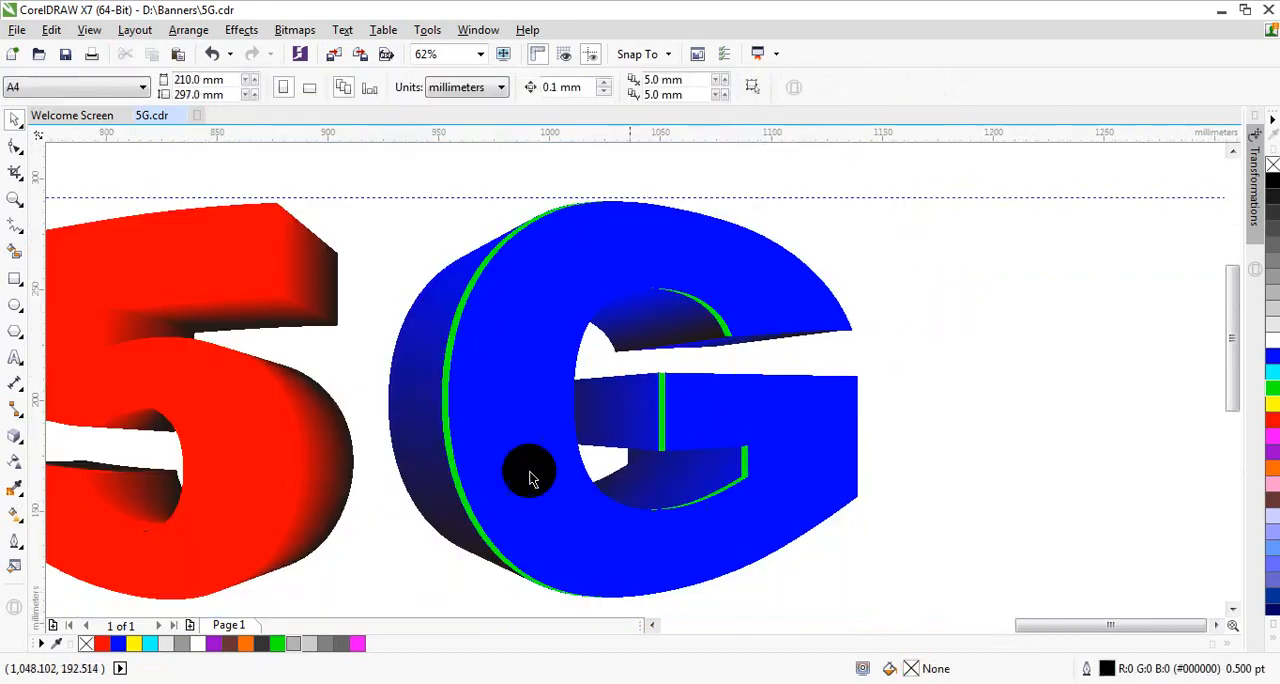
Step: Change the fill of the green G copy behind the blue face to white
scroll(457, 420, up, 1)
click(430, 395)
drag(430, 395, 306, 378)
click(211, 53)
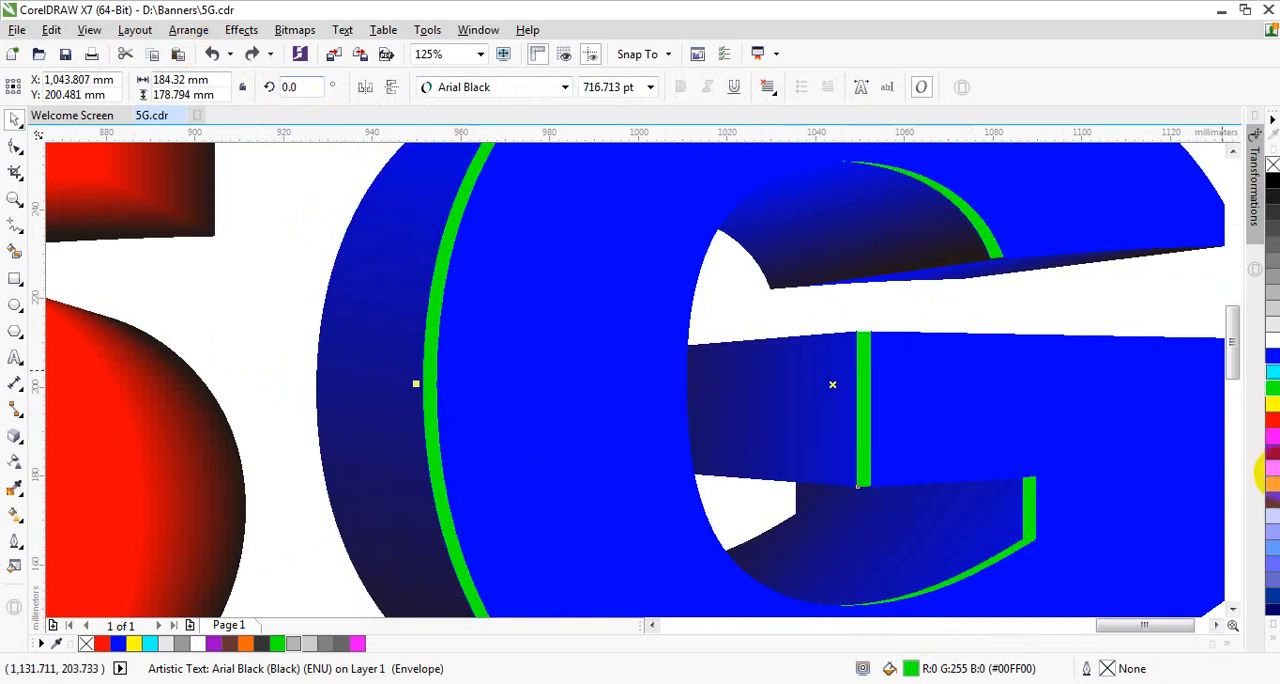
right_click(1272, 345)
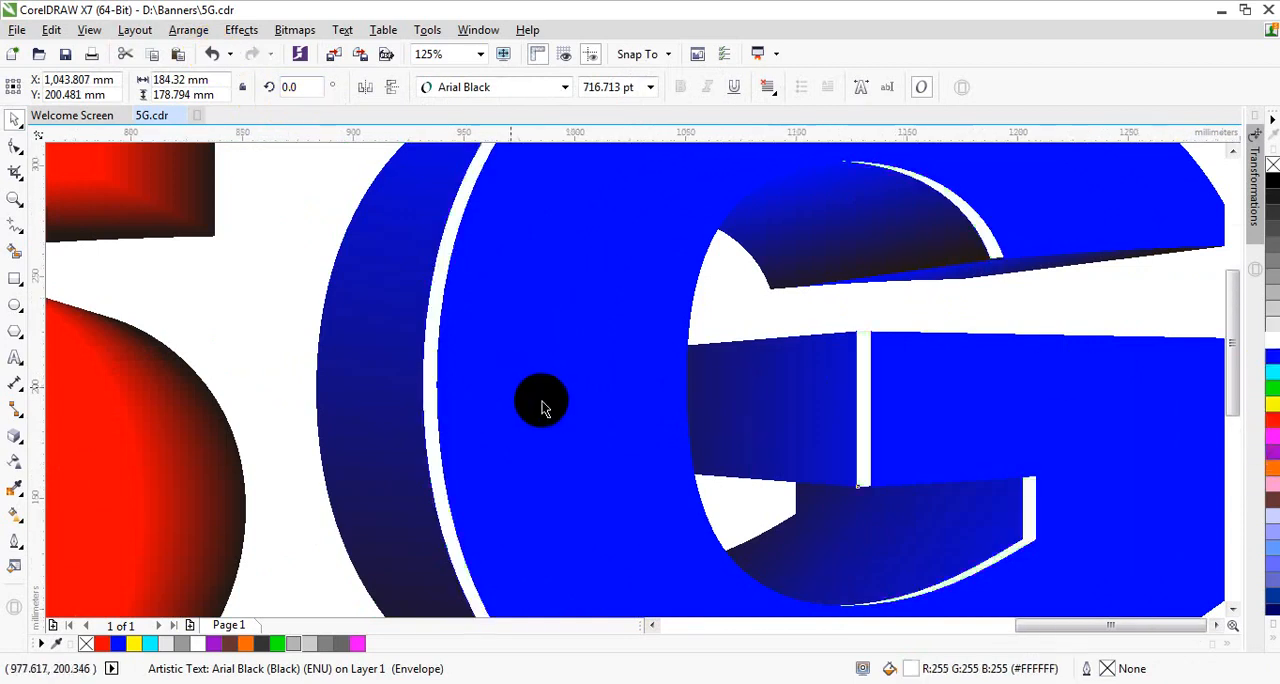
scroll(543, 400, down, 2)
click(771, 386)
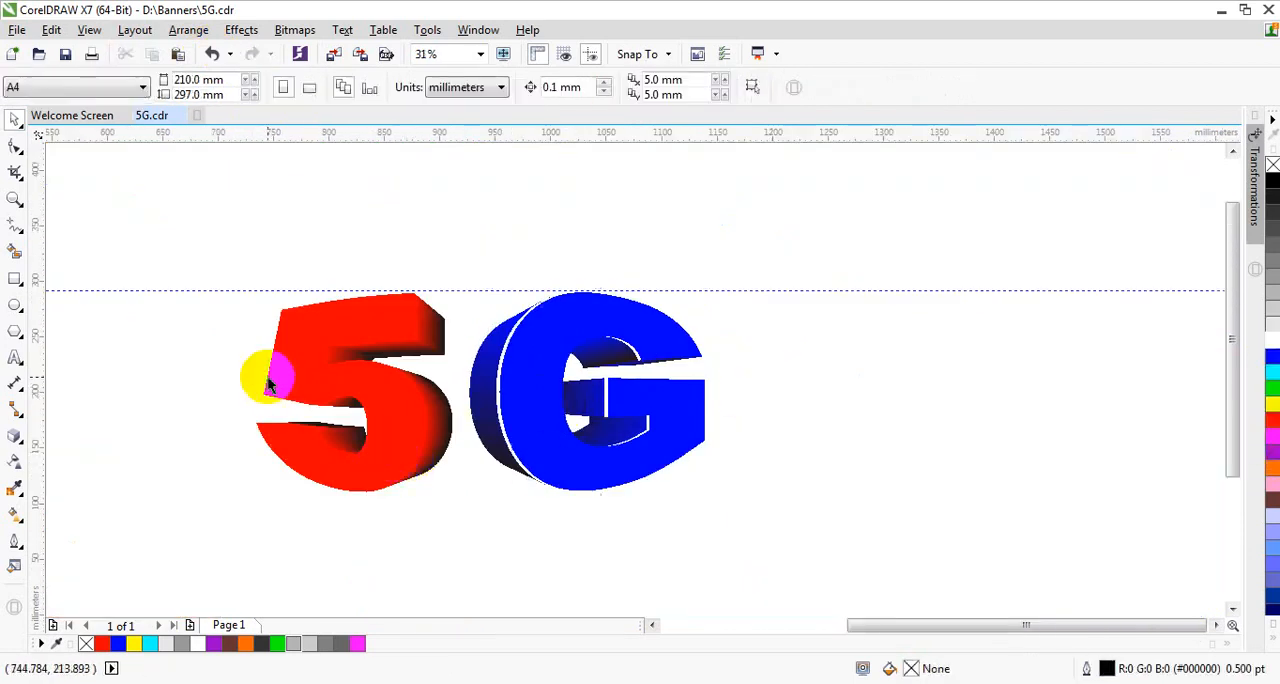
scroll(277, 372, up, 1)
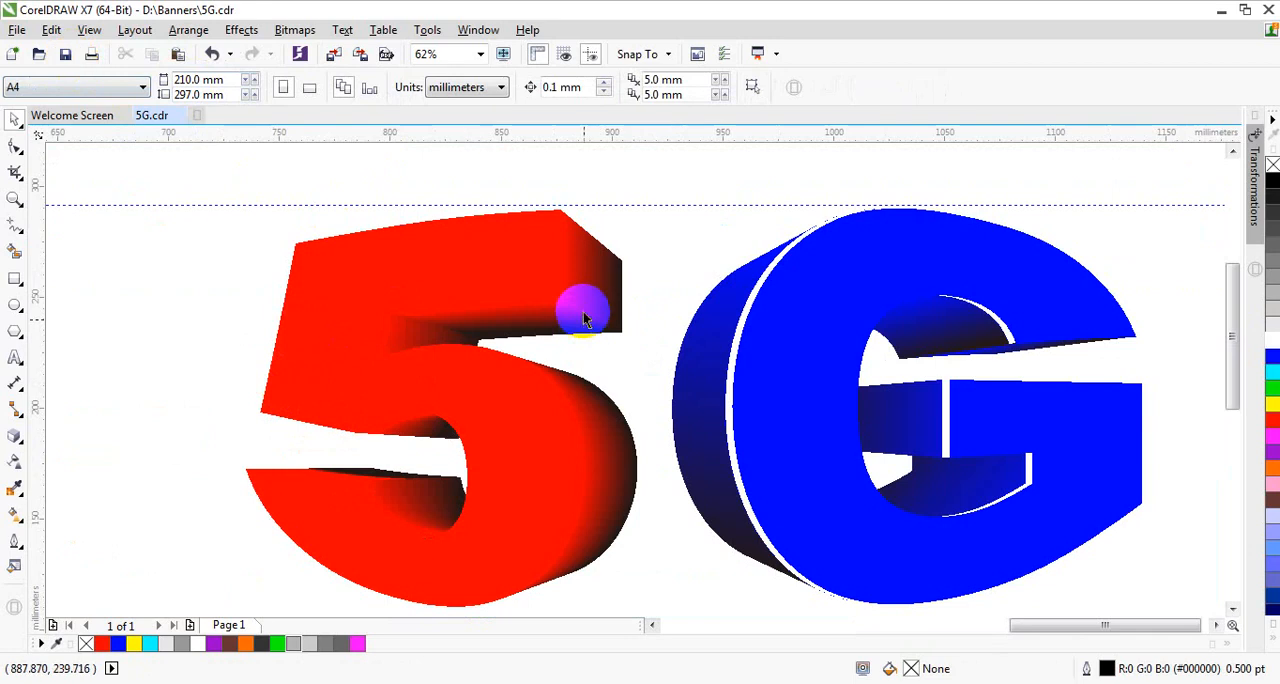
click(520, 257)
drag(513, 259, 356, 243)
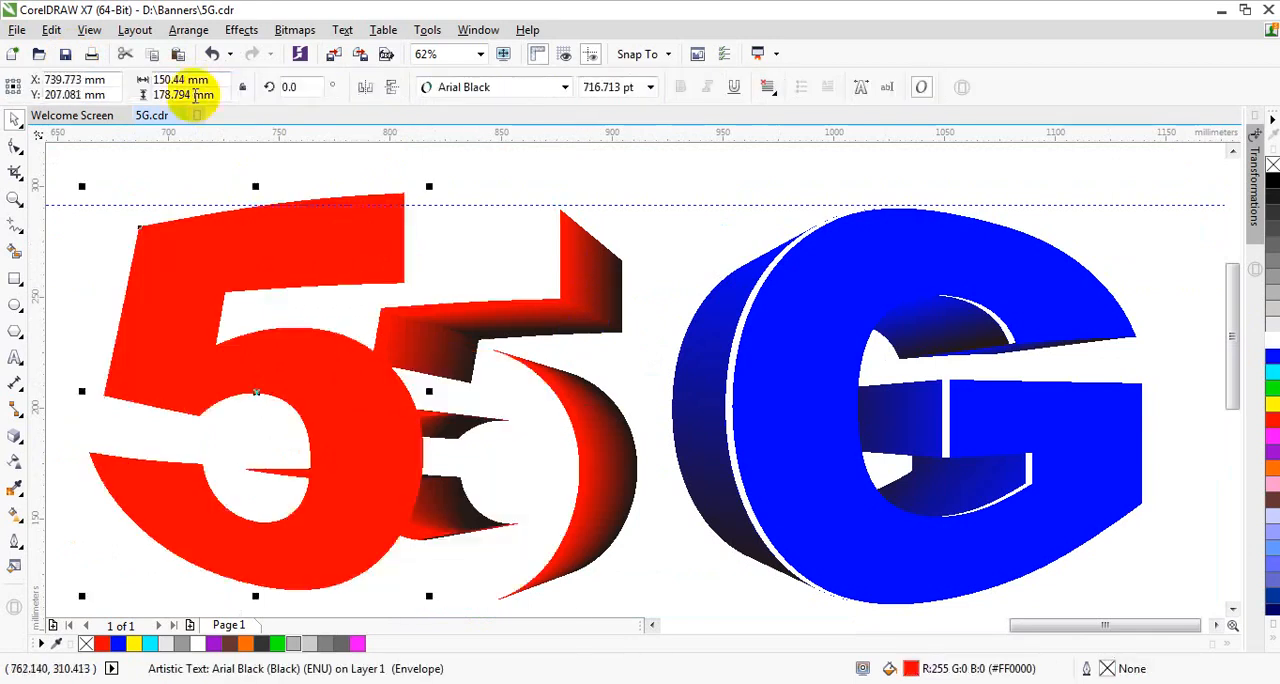
click(213, 53)
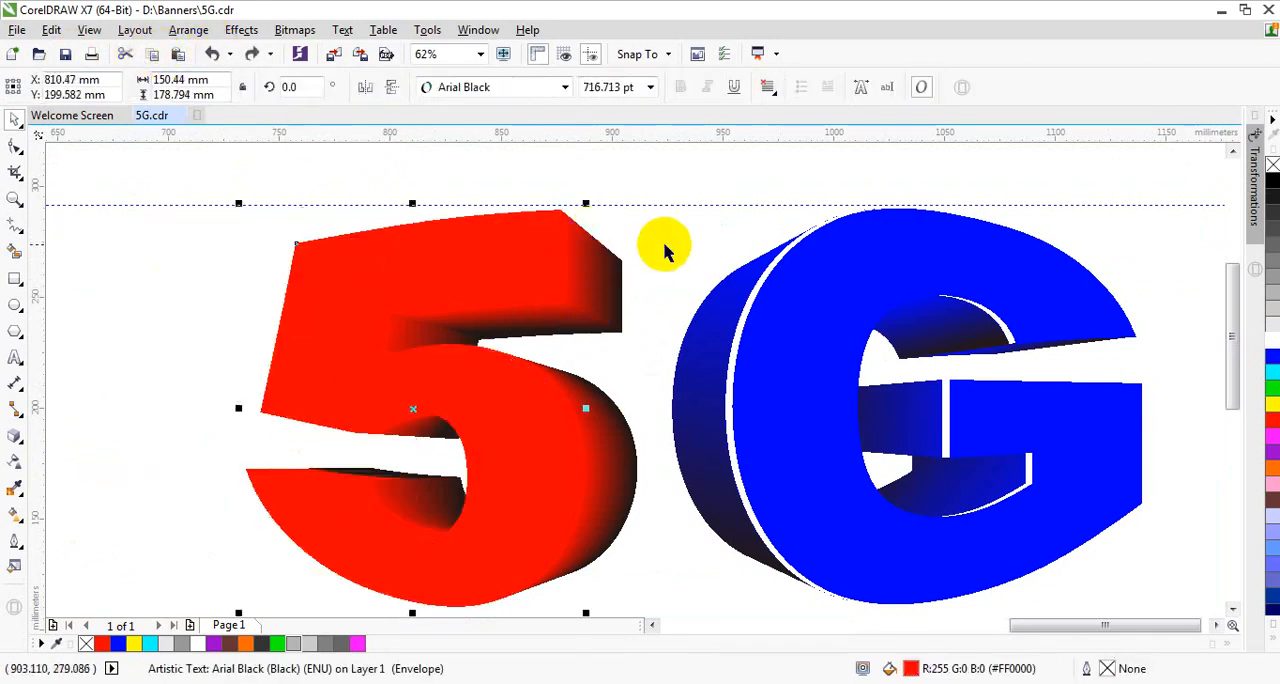
Step: Ungroup the 5's extrusion and weld the pieces at the right end of its top arm into one side shape
click(594, 277)
drag(682, 178, 575, 330)
click(591, 280)
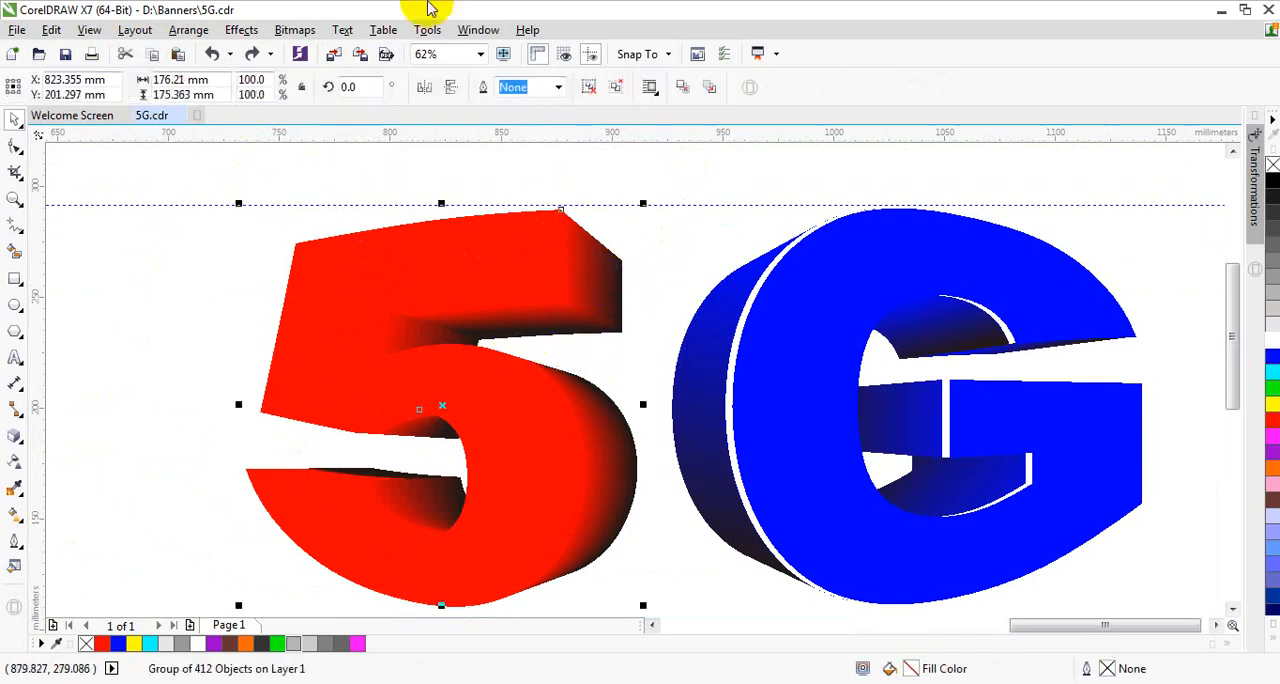
drag(700, 177, 541, 338)
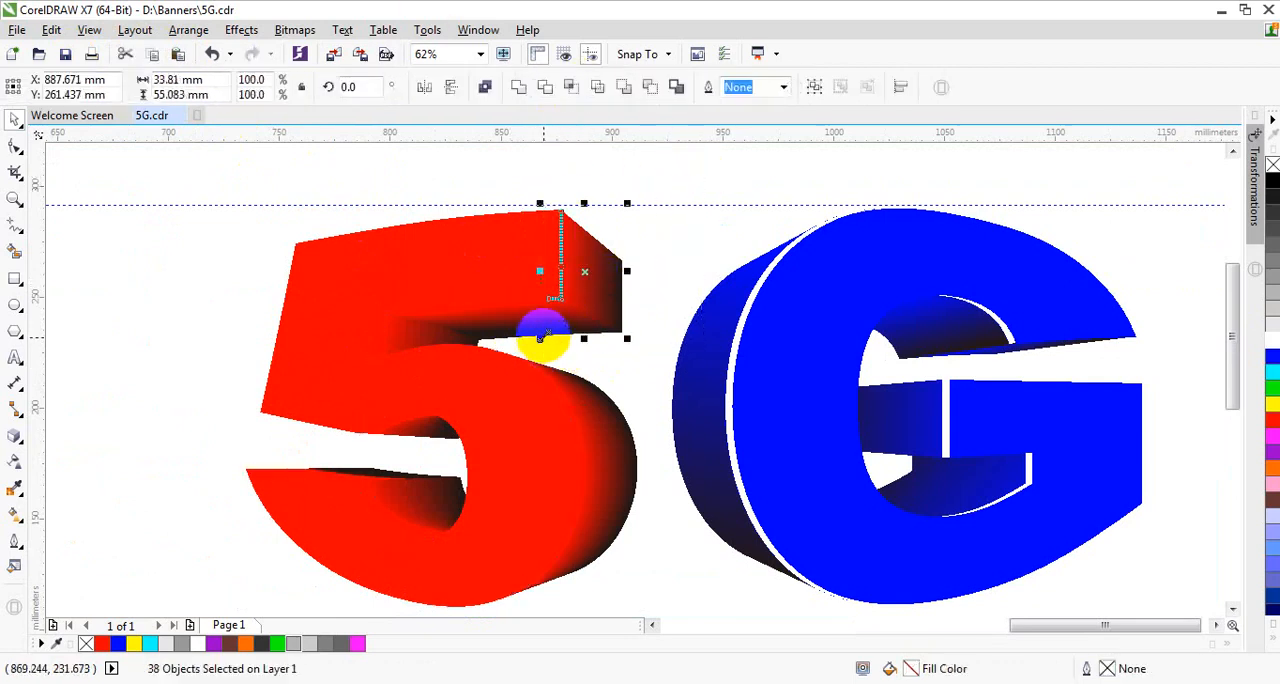
click(519, 87)
Step: Weld the extrusion pieces under the 5's top arm into one shape and those beside its stem into another
drag(646, 276, 362, 335)
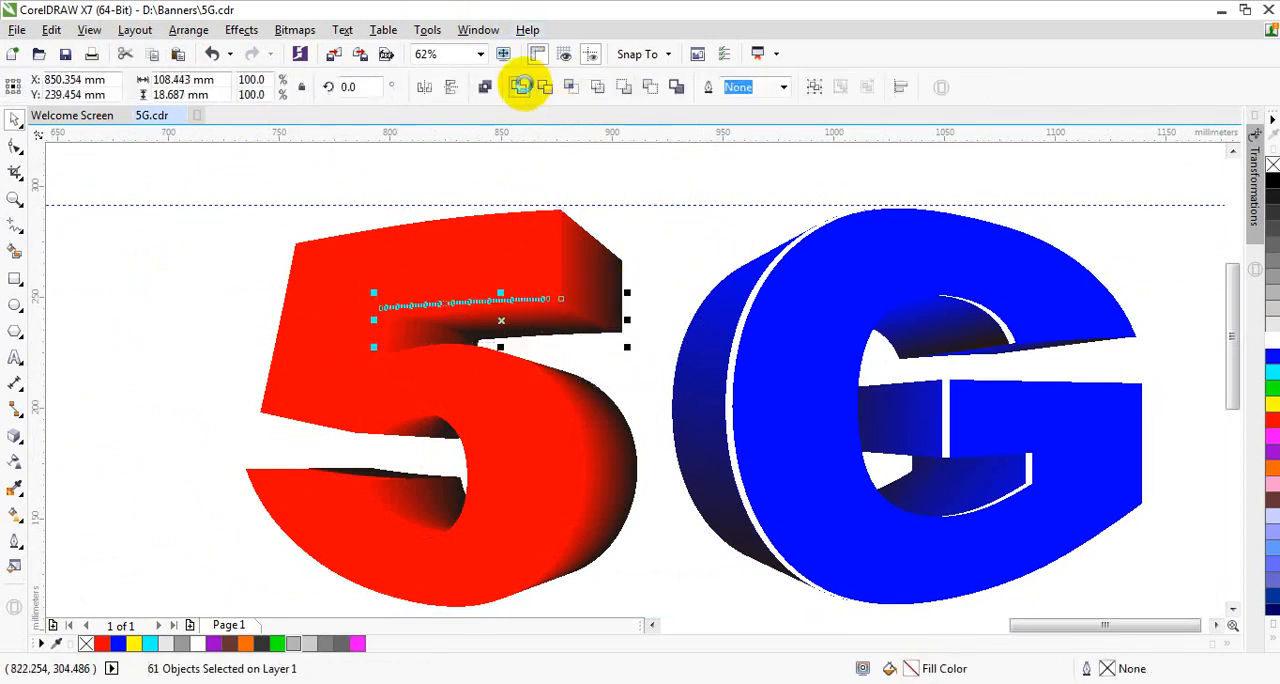
click(521, 86)
drag(203, 289, 514, 380)
click(517, 88)
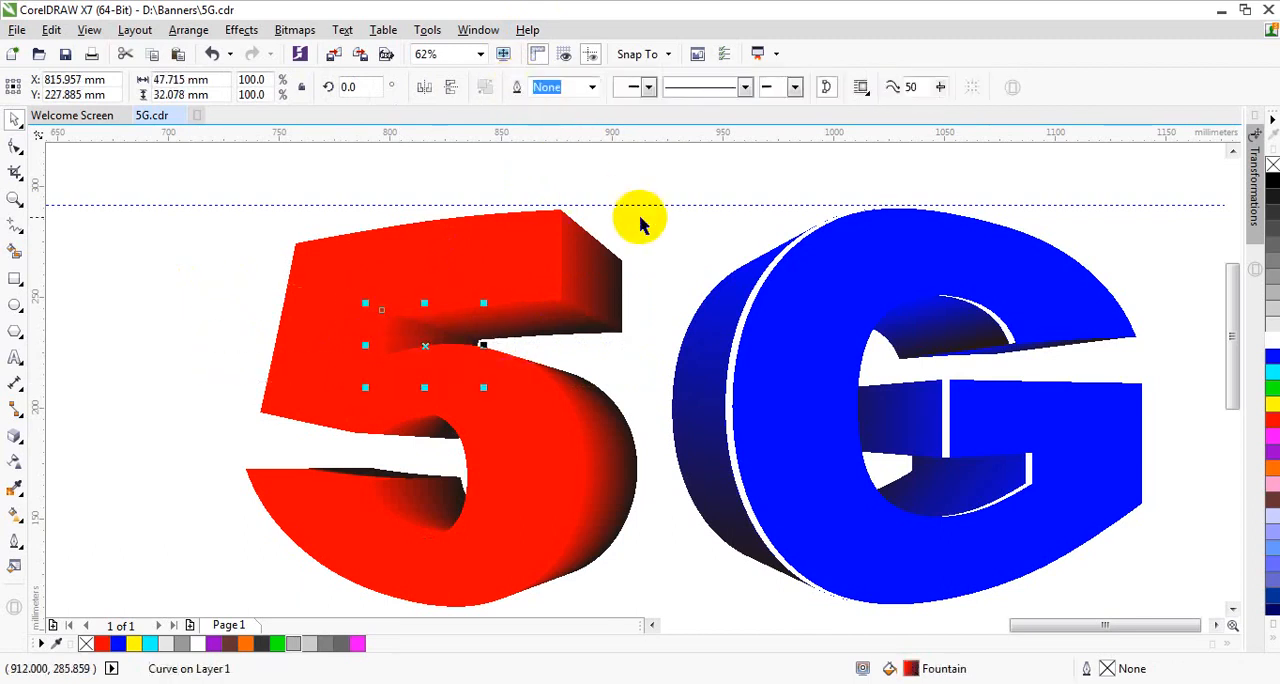
click(483, 260)
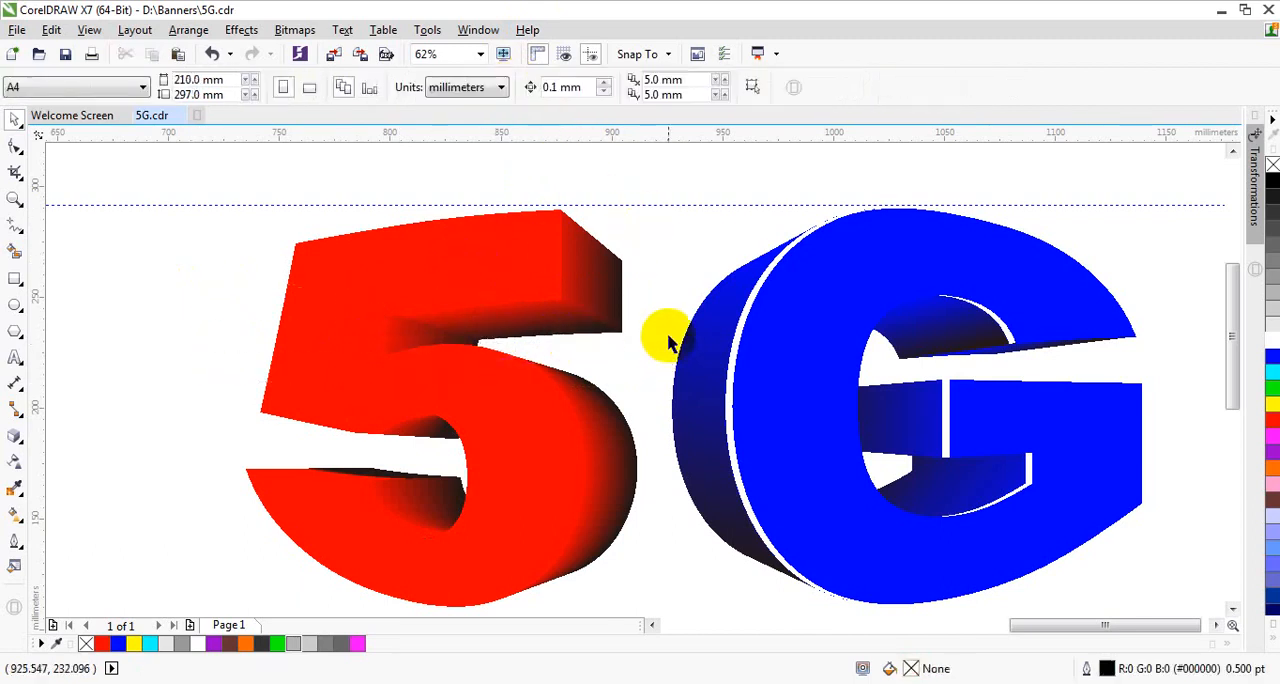
Step: Weld the extrusion pieces along the outer right curve of the 5's bowl into one side shape
drag(668, 342, 504, 578)
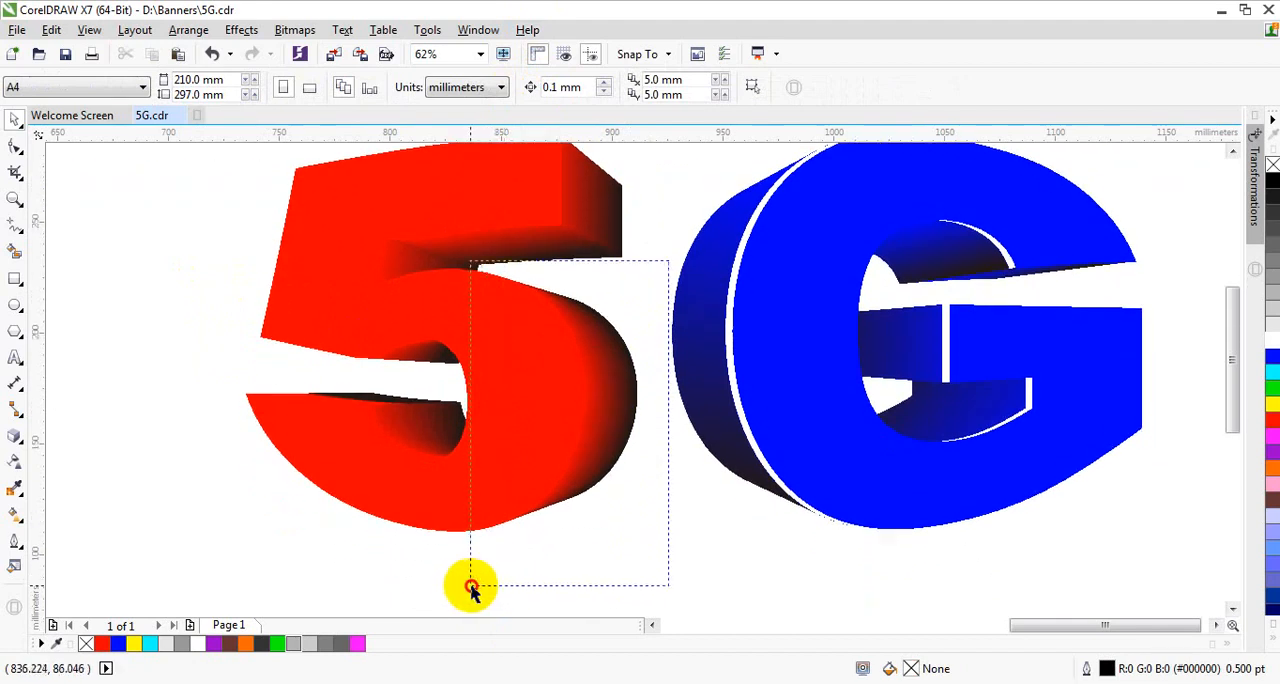
drag(477, 588, 478, 588)
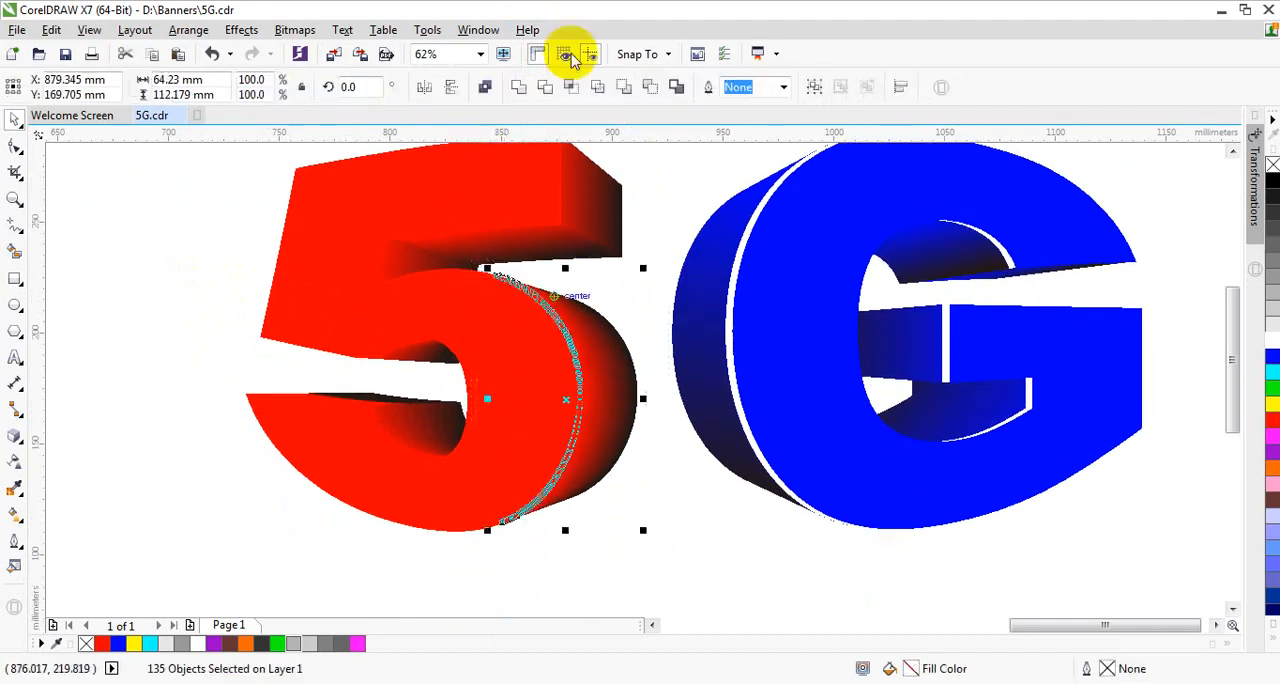
click(517, 88)
Step: Weld the extrusion pieces along the 5's lower tail edge into one shape and those inside the lower bowl into another
drag(225, 360, 486, 418)
click(519, 88)
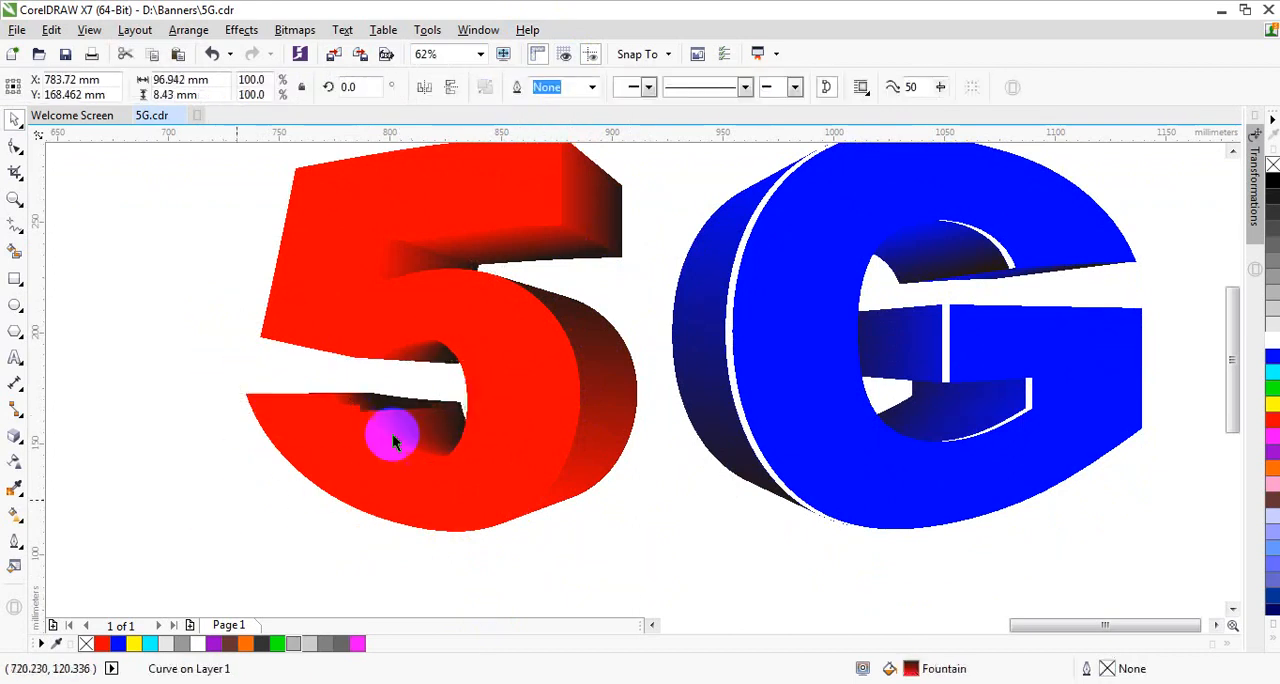
drag(334, 369, 522, 512)
click(519, 88)
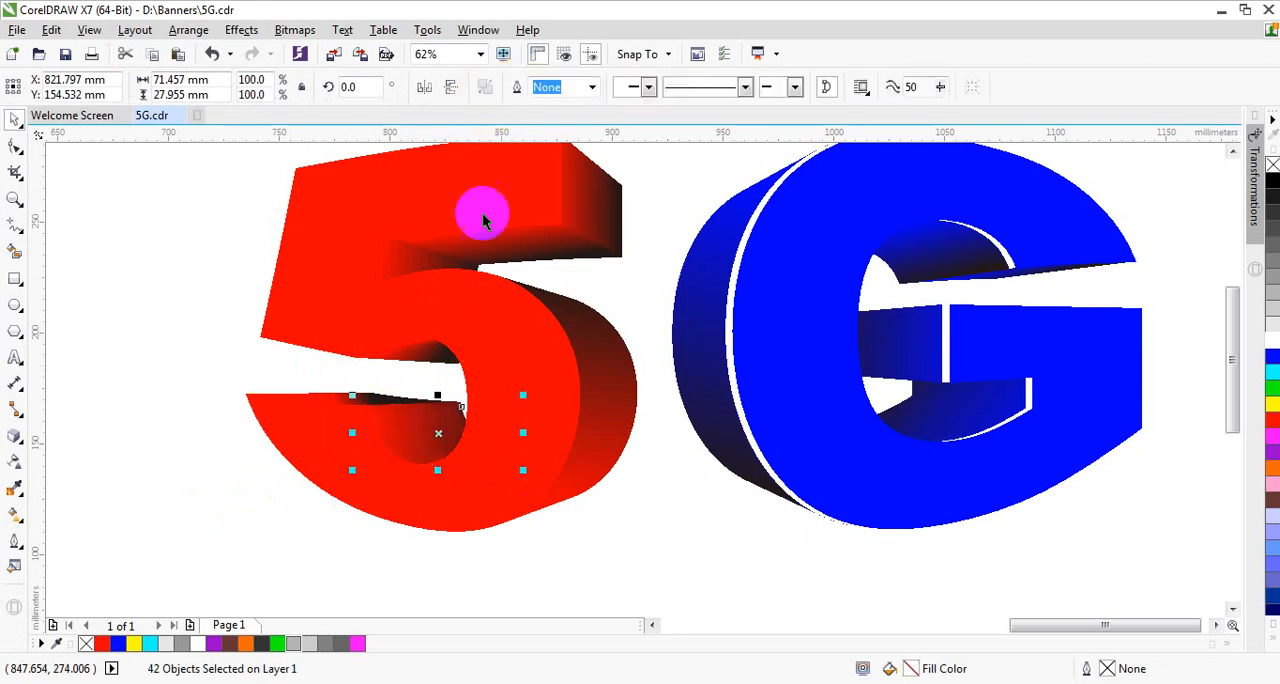
click(171, 380)
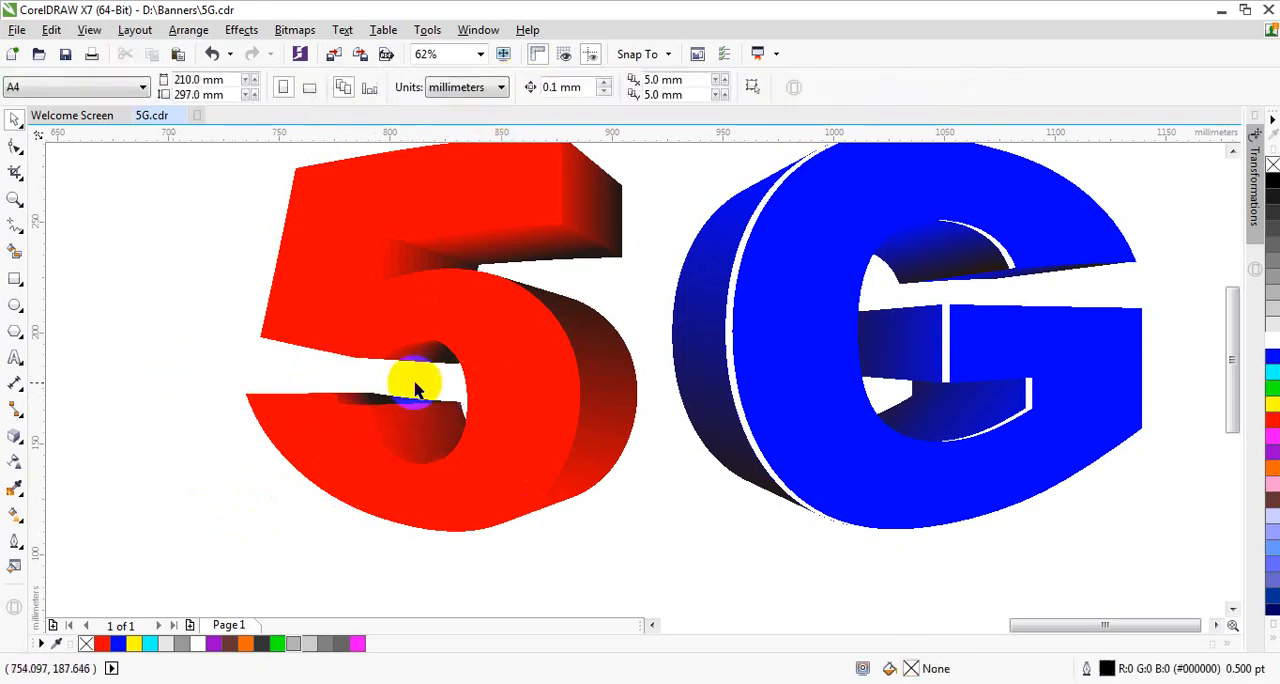
Step: Move the 5's red front face to the left to expose the extrusion side shapes behind it
scroll(420, 380, down, 1)
scroll(428, 360, up, 1)
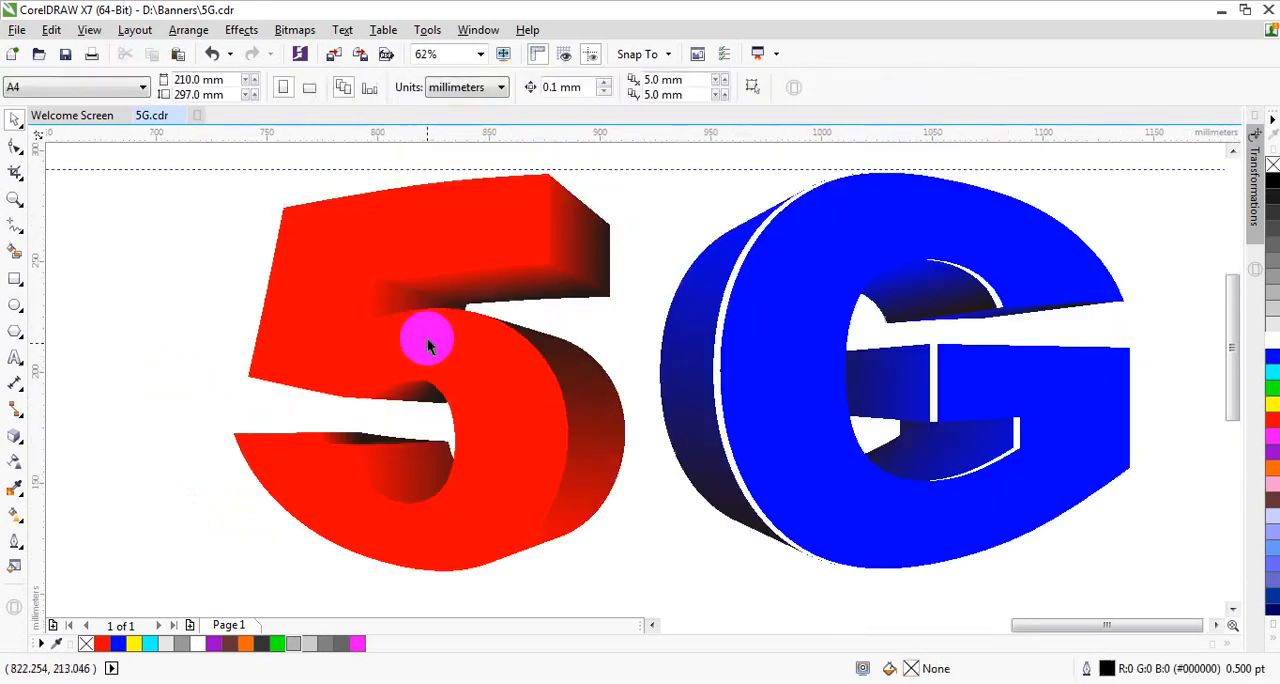
drag(466, 350, 323, 337)
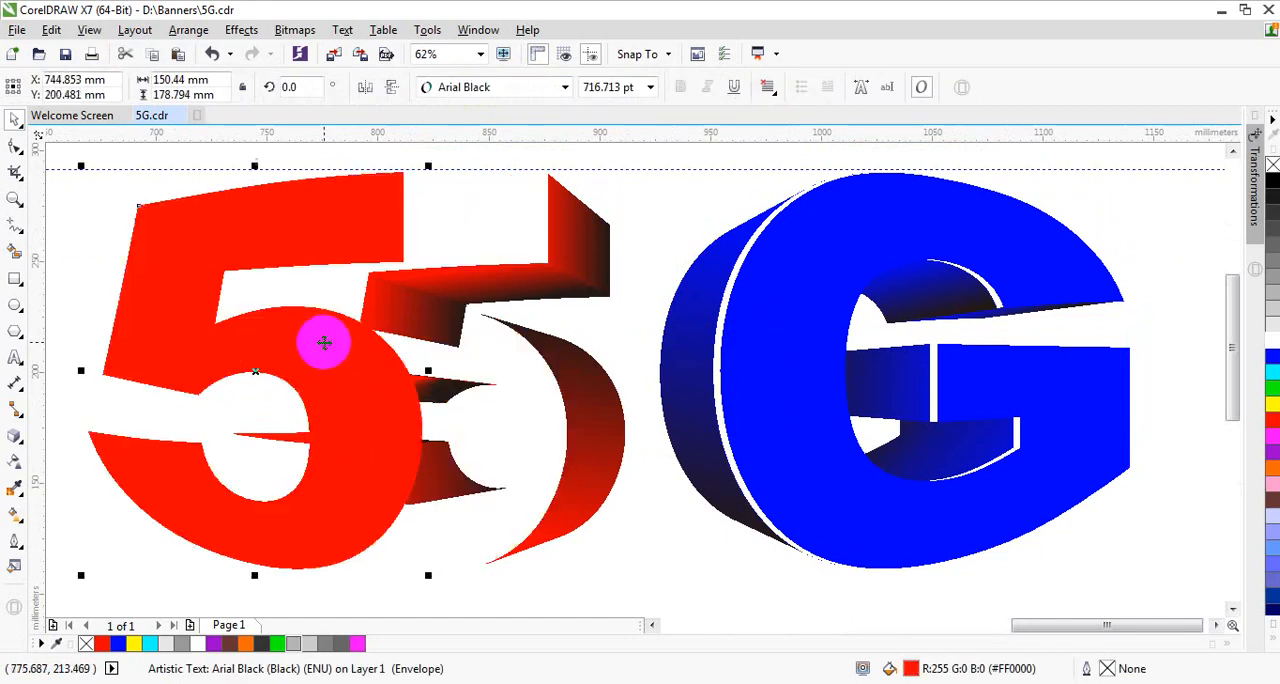
Step: Undo the last move of the 5's red front face and place a duplicate of it in the empty area beside the lettering
key(ctrl+z)
scroll(607, 305, down, 1)
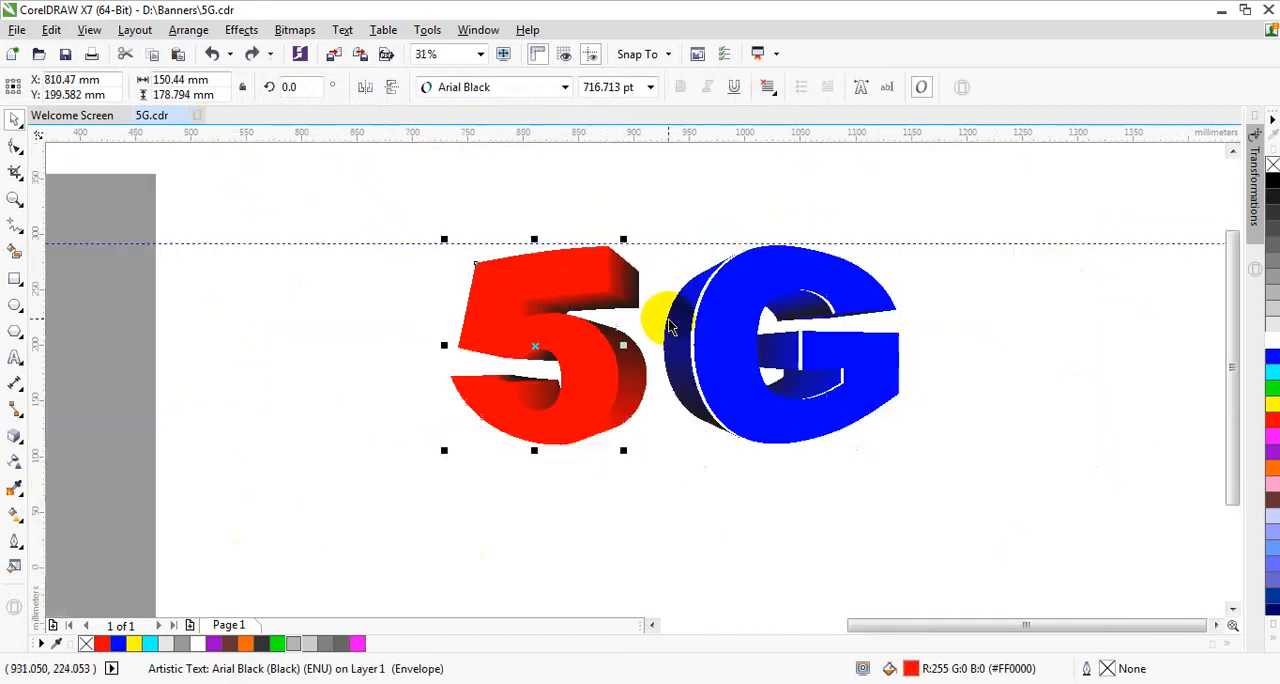
drag(547, 342, 337, 349)
right_click(337, 349)
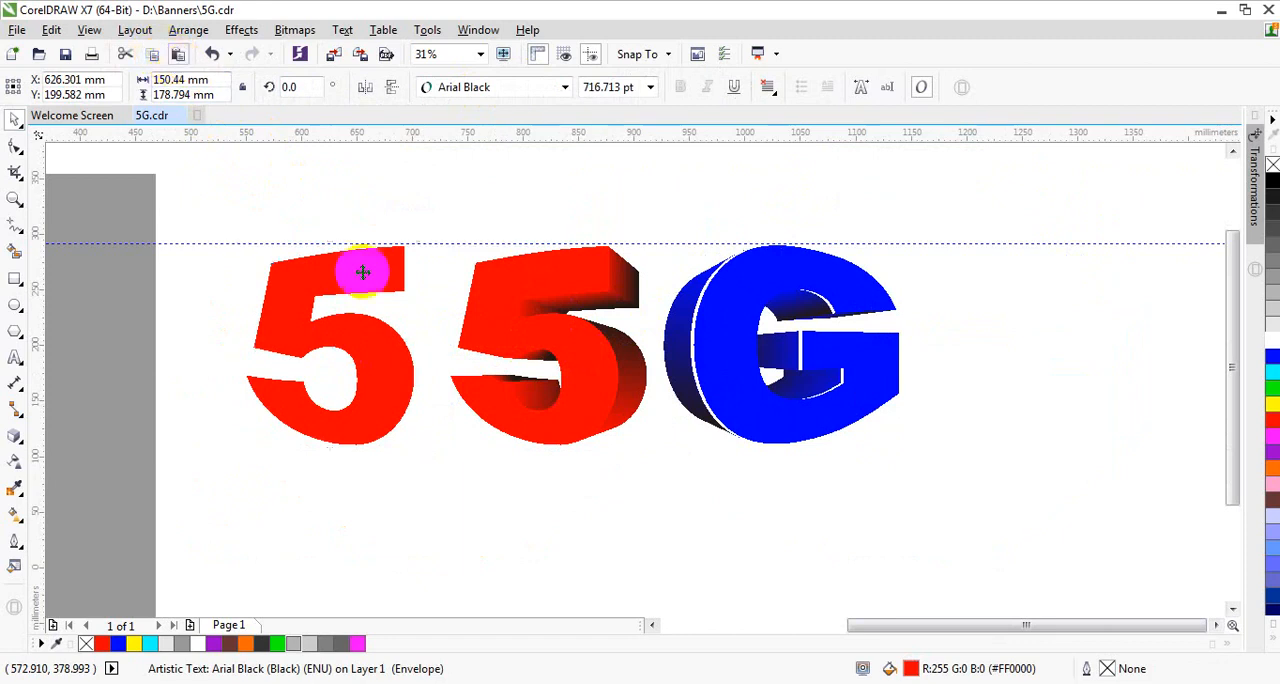
Step: Make an overlapping copy of the separate red 5 about 5.5 mm to its right and fill that copy yellow
scroll(355, 325, up, 1)
click(367, 331)
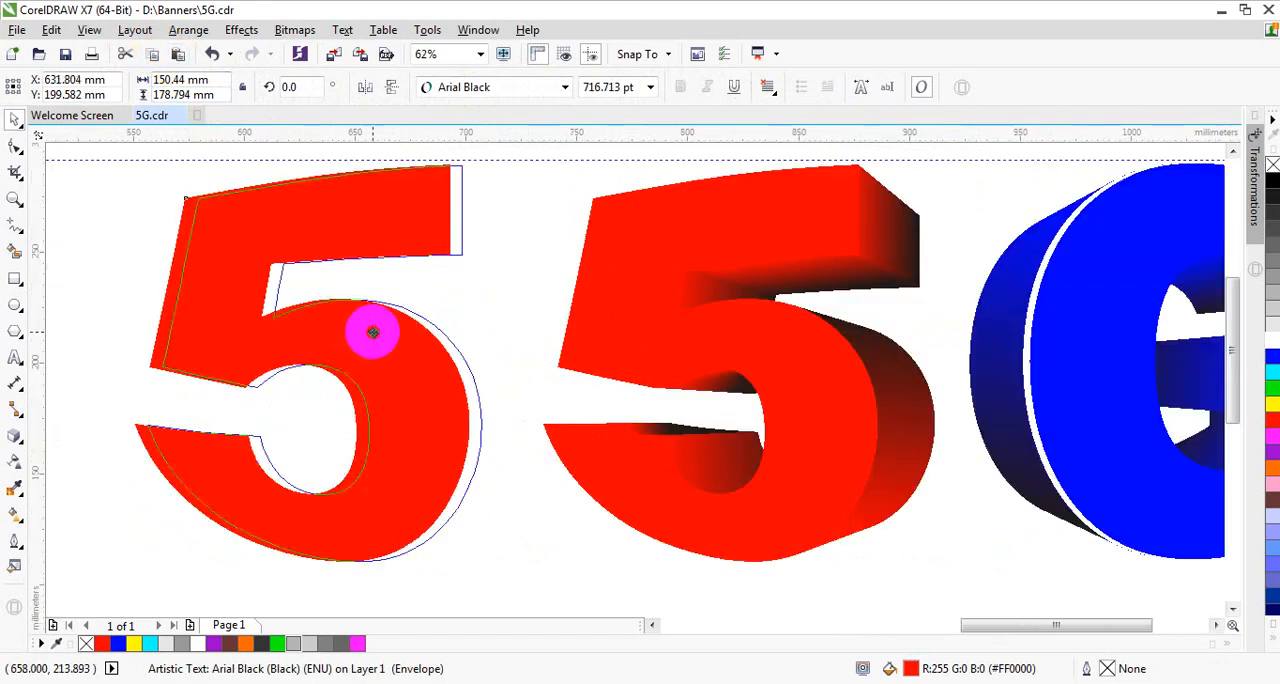
click(1272, 405)
Step: Move the red and yellow 5 faces together onto the extruded 5, fitting the yellow one against the bowl's side shape
scroll(414, 390, down, 2)
drag(227, 238, 525, 541)
drag(405, 407, 606, 432)
scroll(617, 417, up, 4)
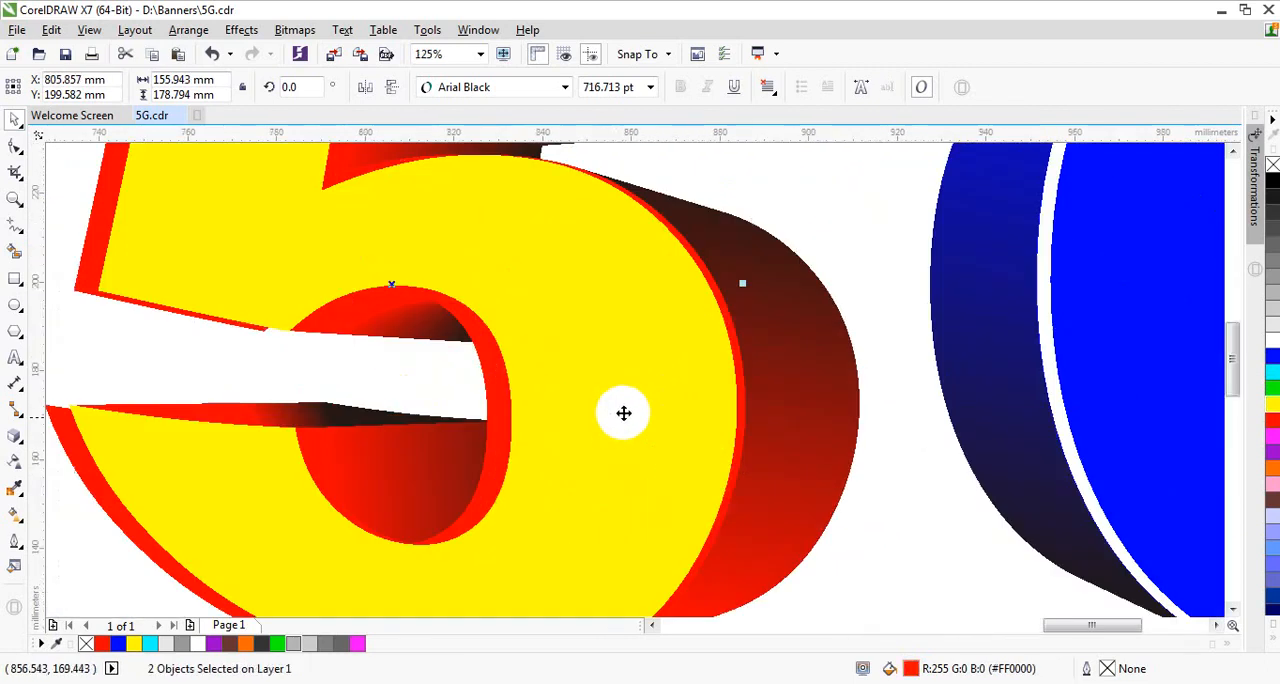
drag(631, 386, 636, 384)
scroll(669, 389, down, 2)
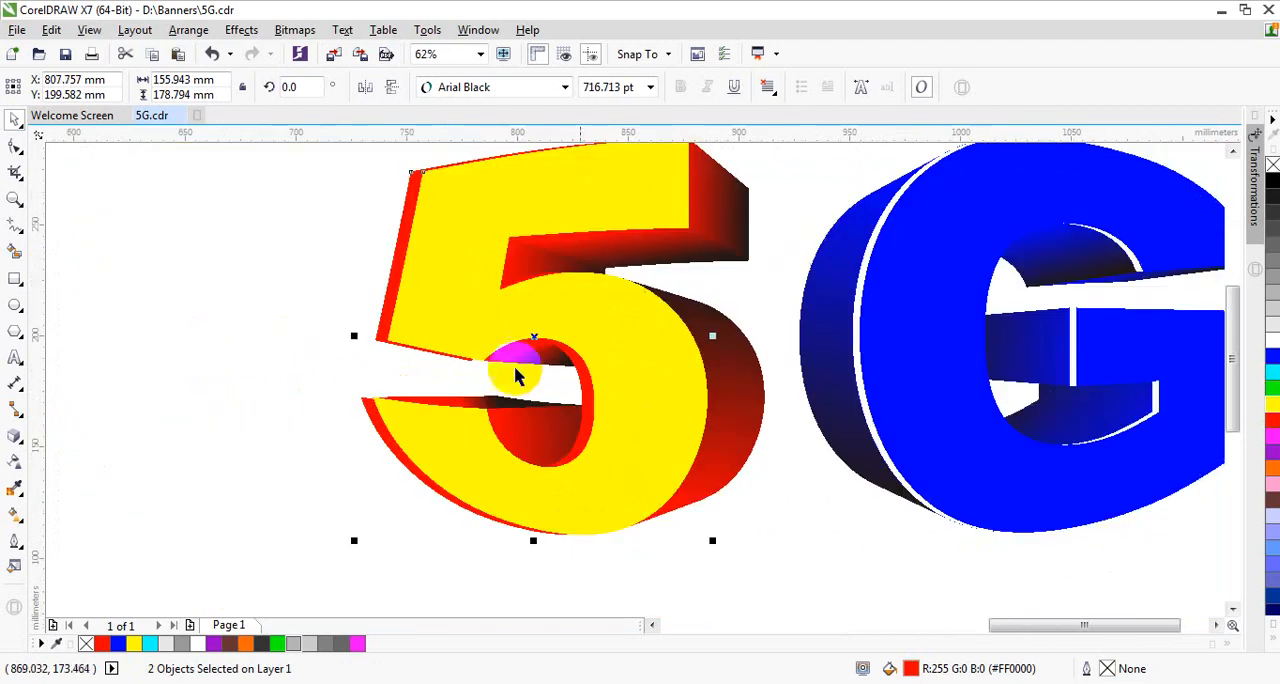
Step: Bring the red 5 face to the front so it lies above the yellow copy
click(318, 250)
click(405, 232)
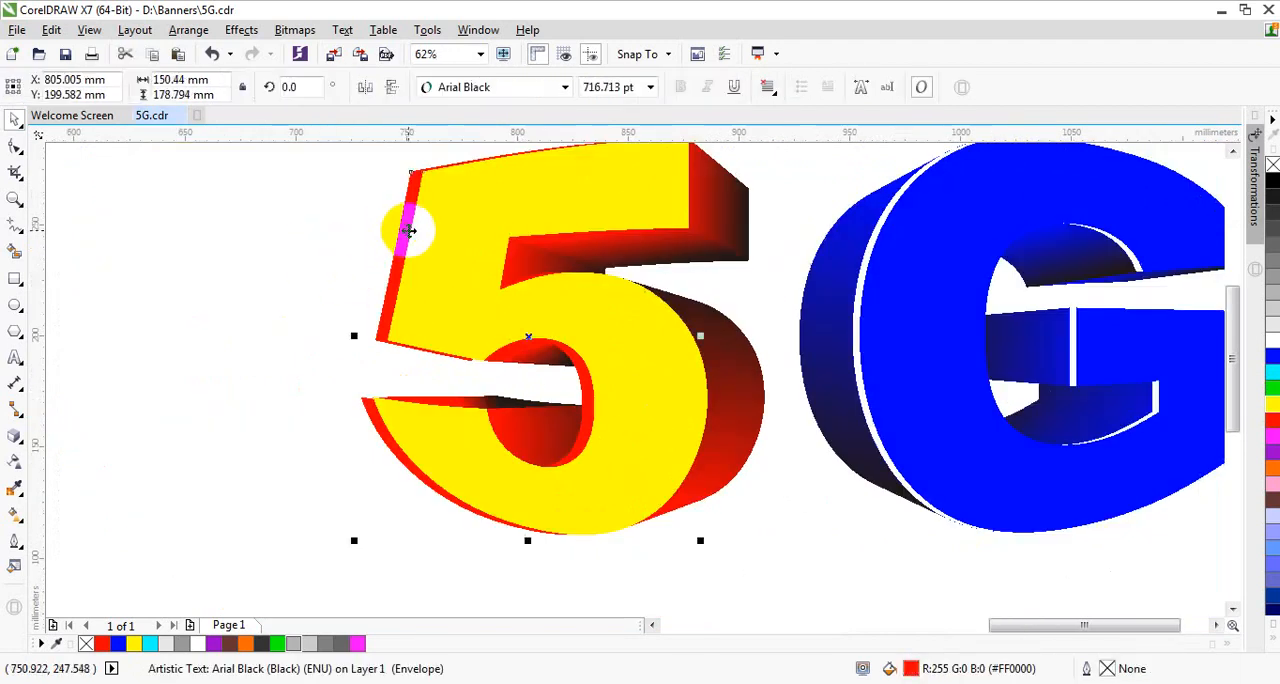
key(shift+Page_Up)
click(246, 216)
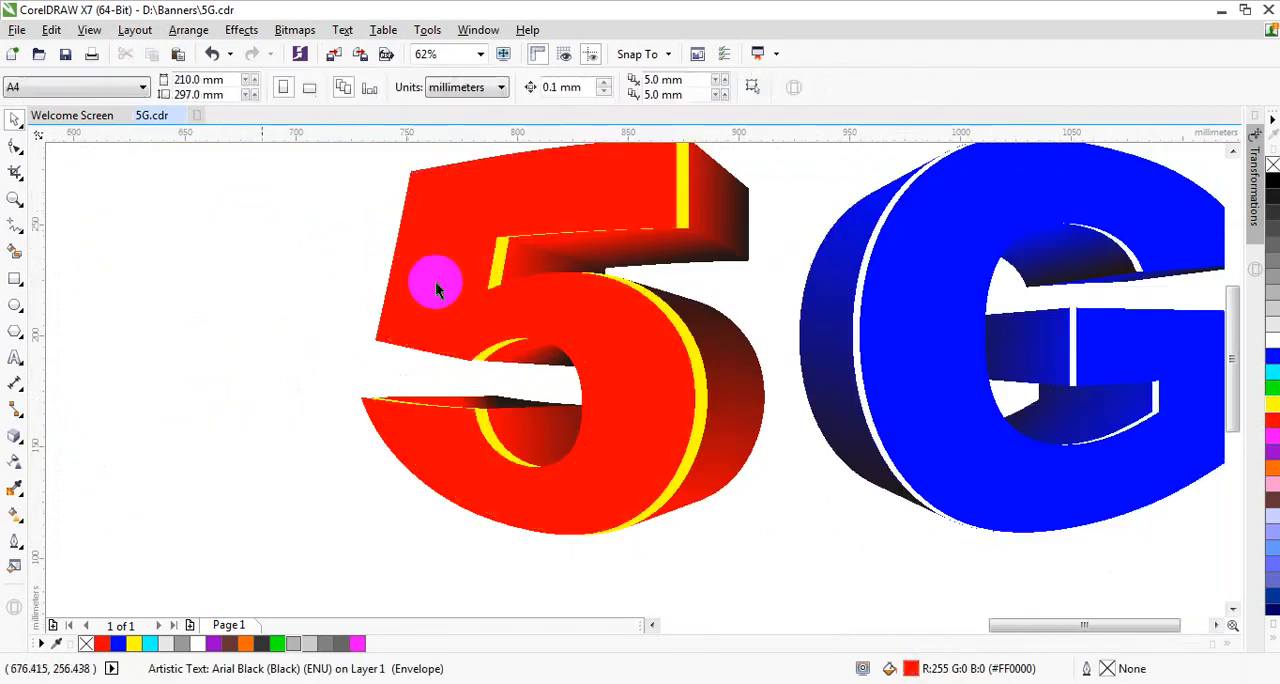
Step: Fill the yellow 5 behind the red face with white
click(676, 322)
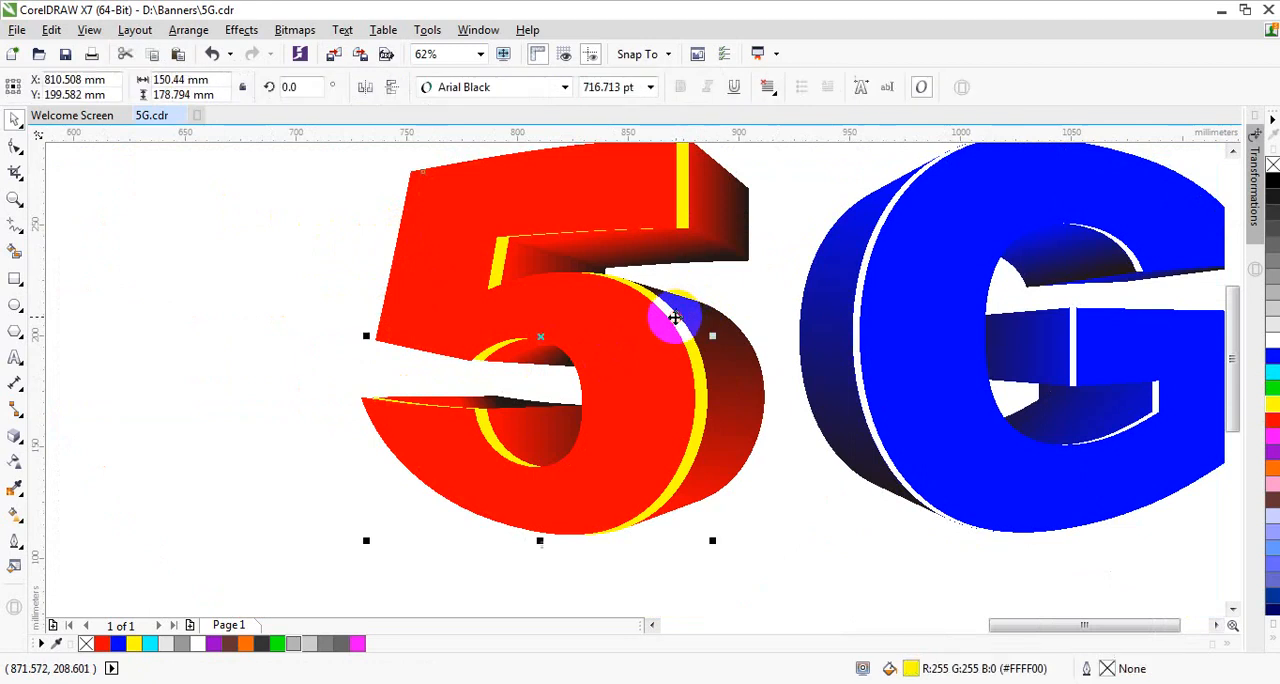
click(1272, 345)
click(331, 286)
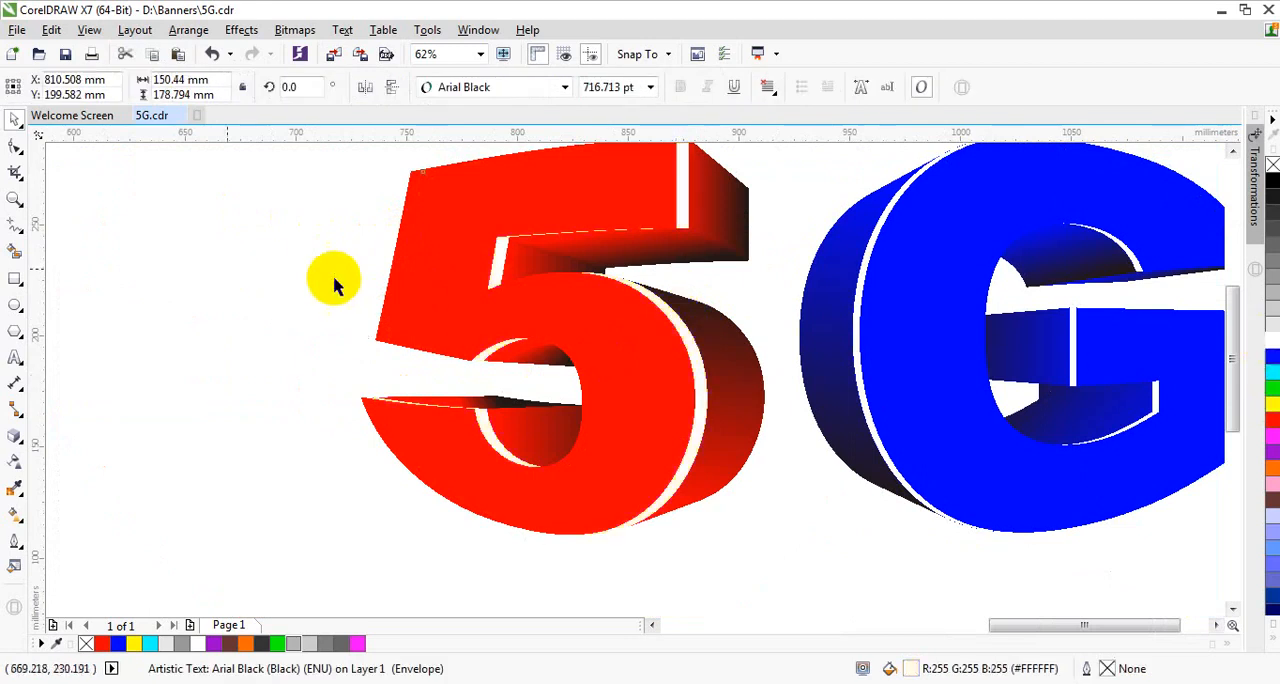
Step: Nudge the red 5 face about 2.6 mm to the right to narrow the white edge behind it
scroll(655, 350, up, 2)
click(680, 357)
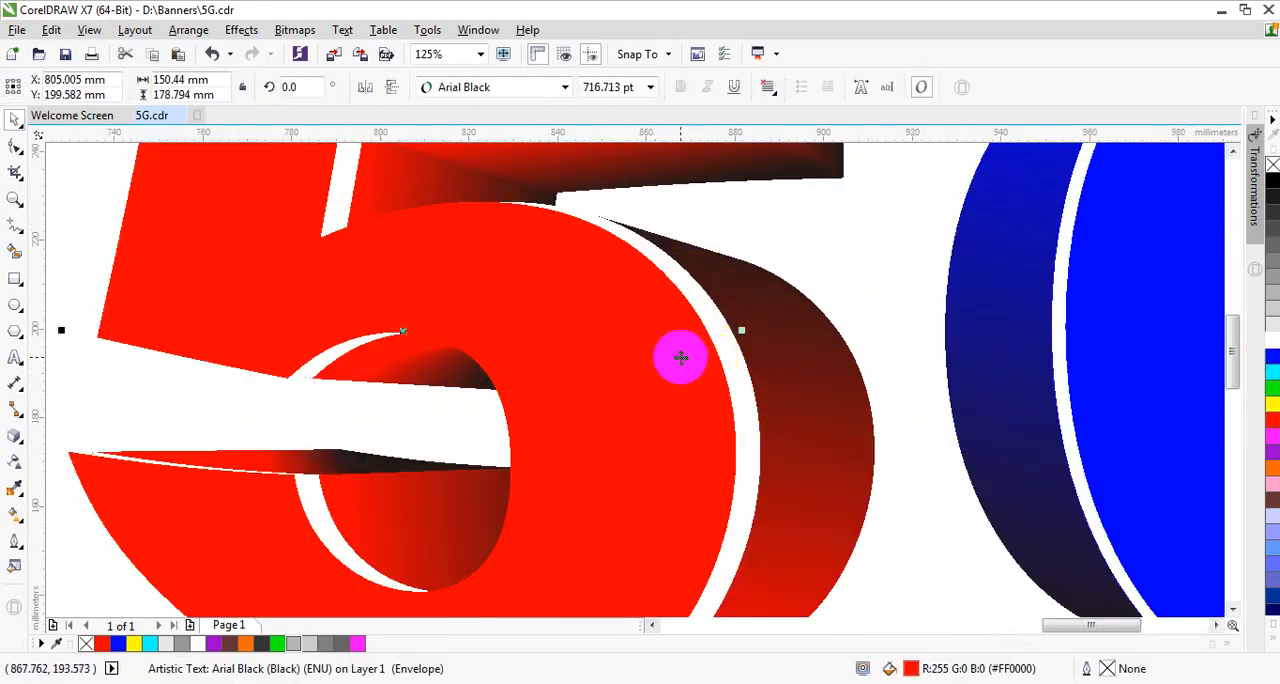
key(Right)
key(Right)
key(Right)
key(Right)
key(Right)
key(Right)
key(Right)
key(Right)
key(Right)
key(Right)
key(Right)
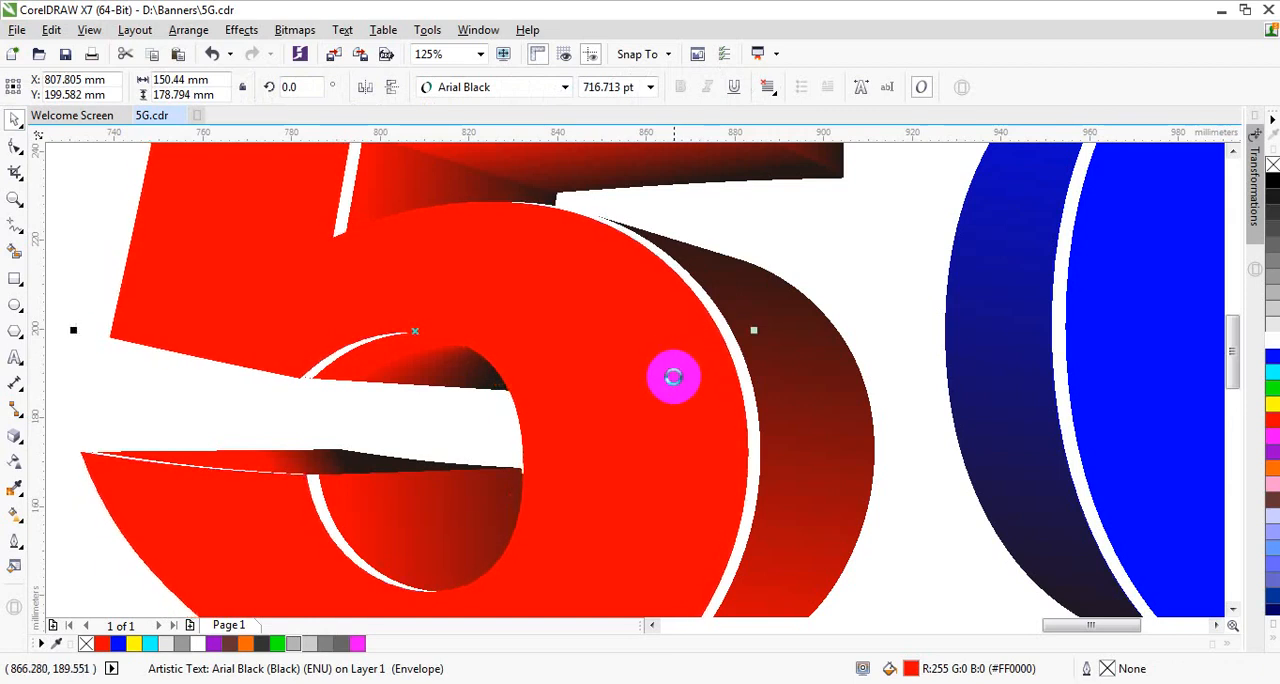
scroll(428, 428, down, 2)
click(163, 306)
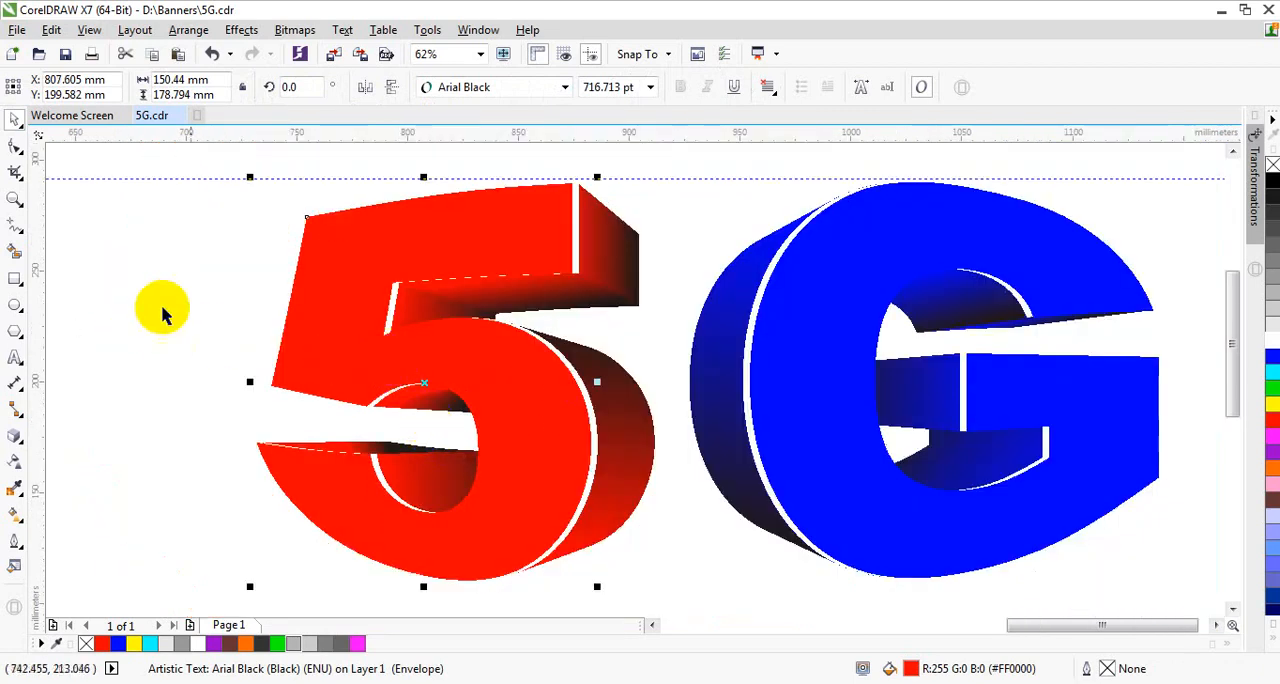
Step: Group all pieces of the 5 and G lettering and compare it with the finished example on the gray background
scroll(397, 340, down, 1)
drag(245, 195, 909, 520)
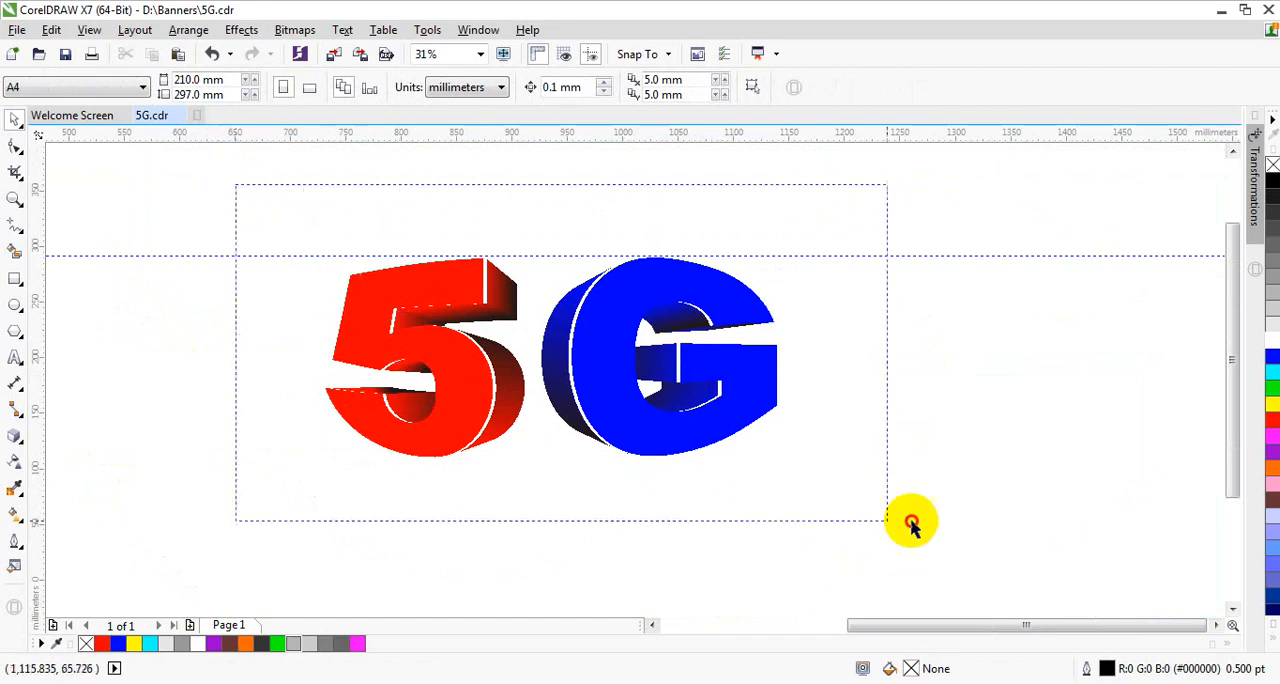
click(857, 322)
scroll(870, 300, down, 1)
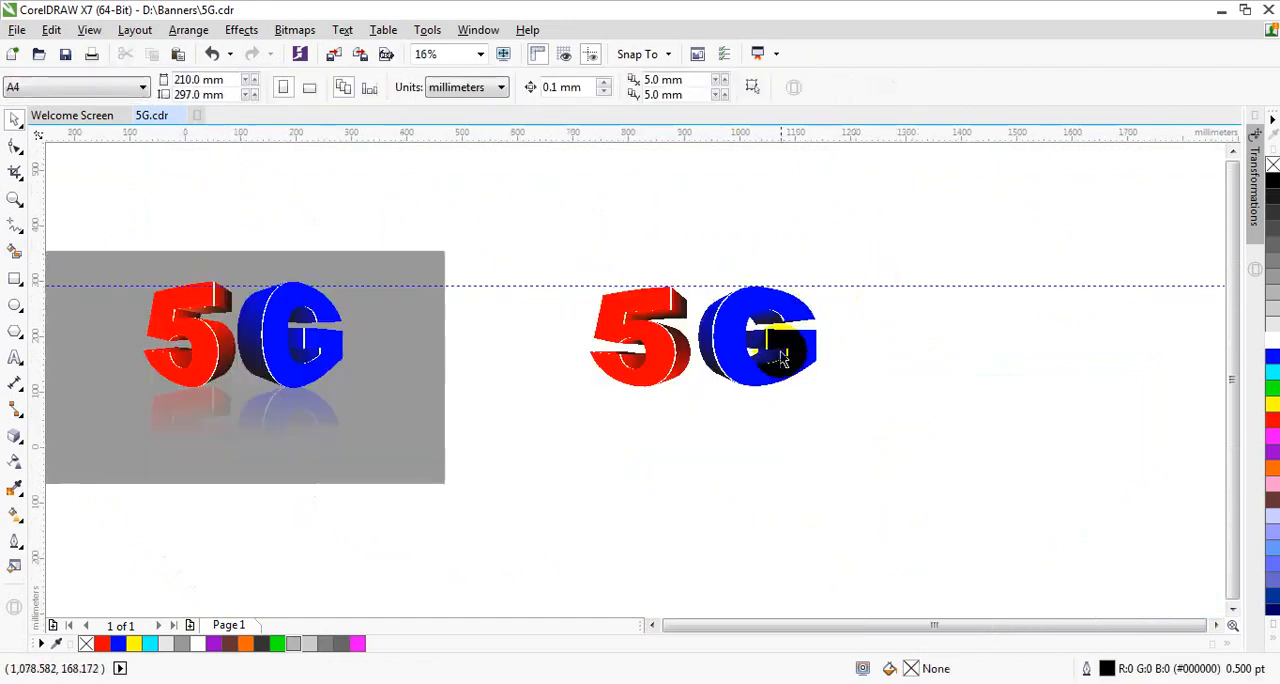
scroll(775, 345, up, 1)
scroll(777, 345, down, 1)
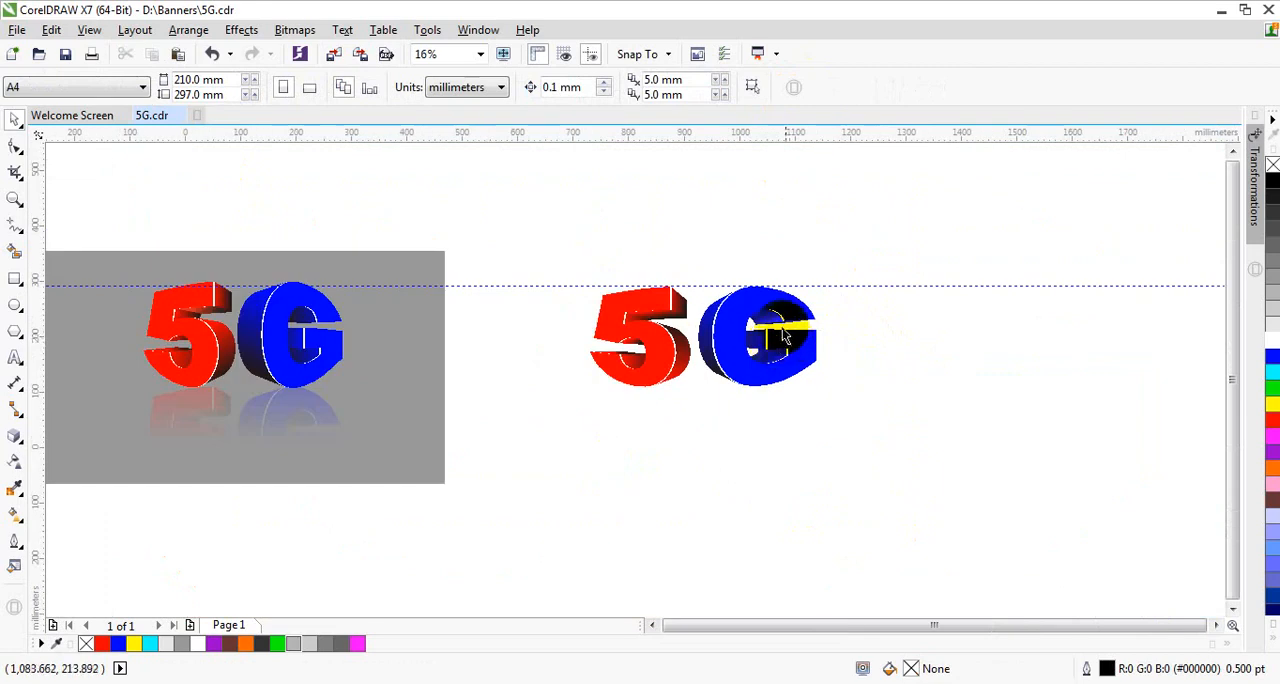
scroll(775, 337, up, 2)
scroll(607, 316, down, 1)
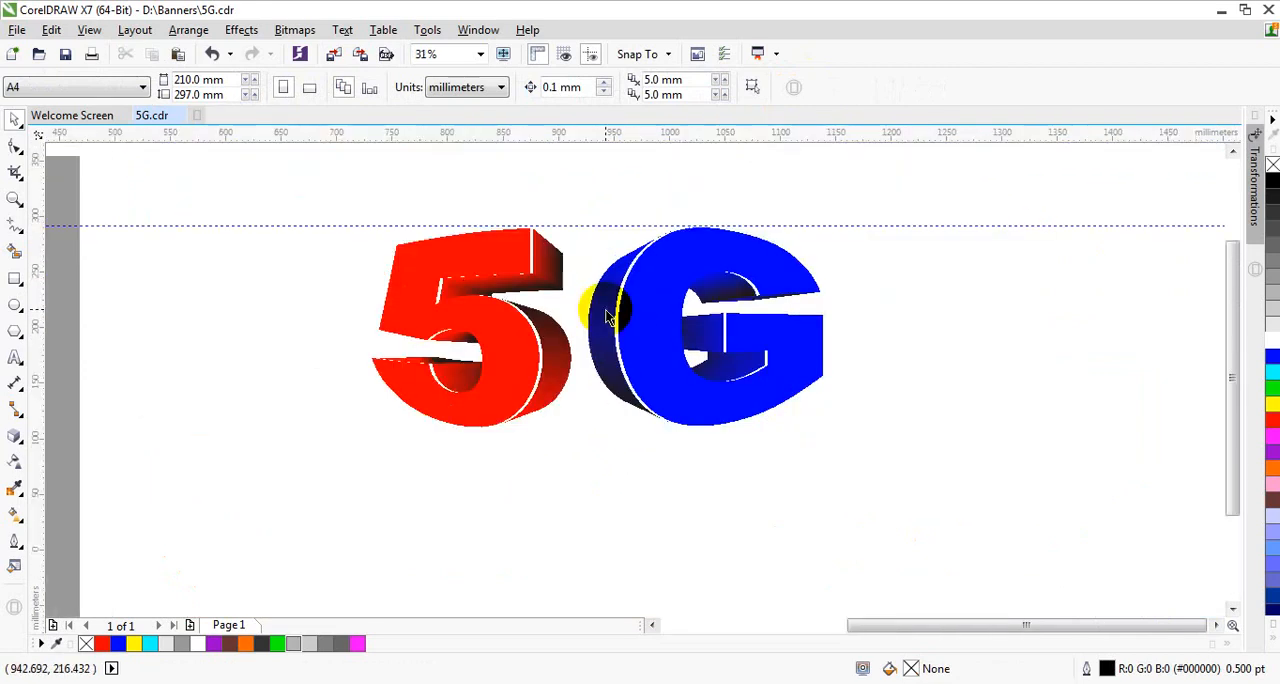
Step: Ungroup the 5G lettering and group only the pieces of the G
click(643, 318)
click(597, 89)
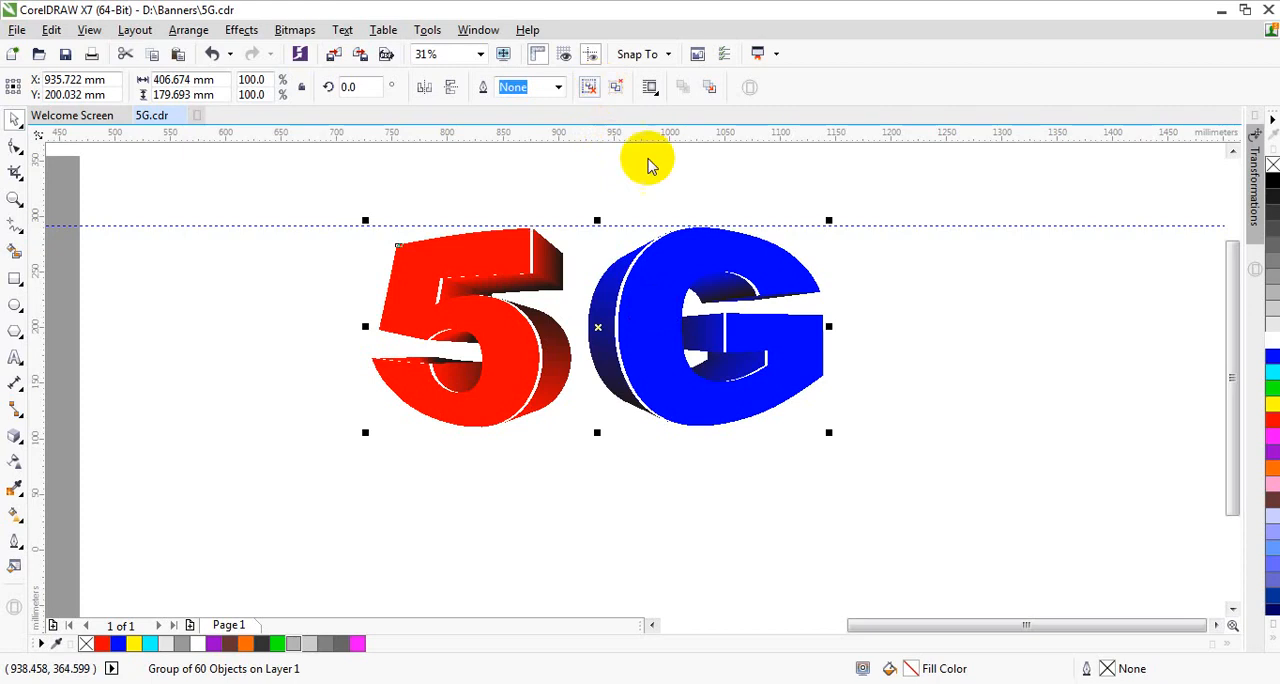
drag(568, 187, 890, 478)
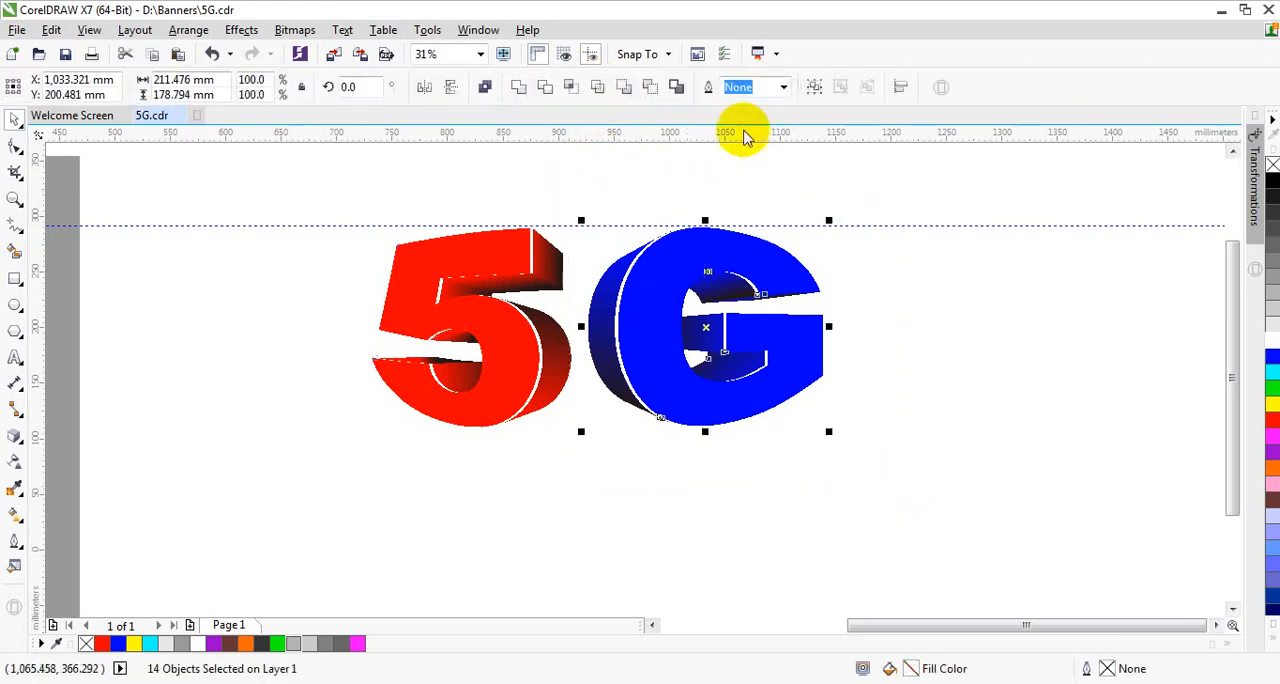
click(819, 83)
Step: Move the G about 11.5 mm closer to the 5 and group the two letters together
scroll(687, 291, up, 1)
drag(645, 310, 631, 314)
scroll(631, 314, down, 1)
drag(353, 173, 928, 530)
key(ctrl+g)
scroll(657, 250, down, 1)
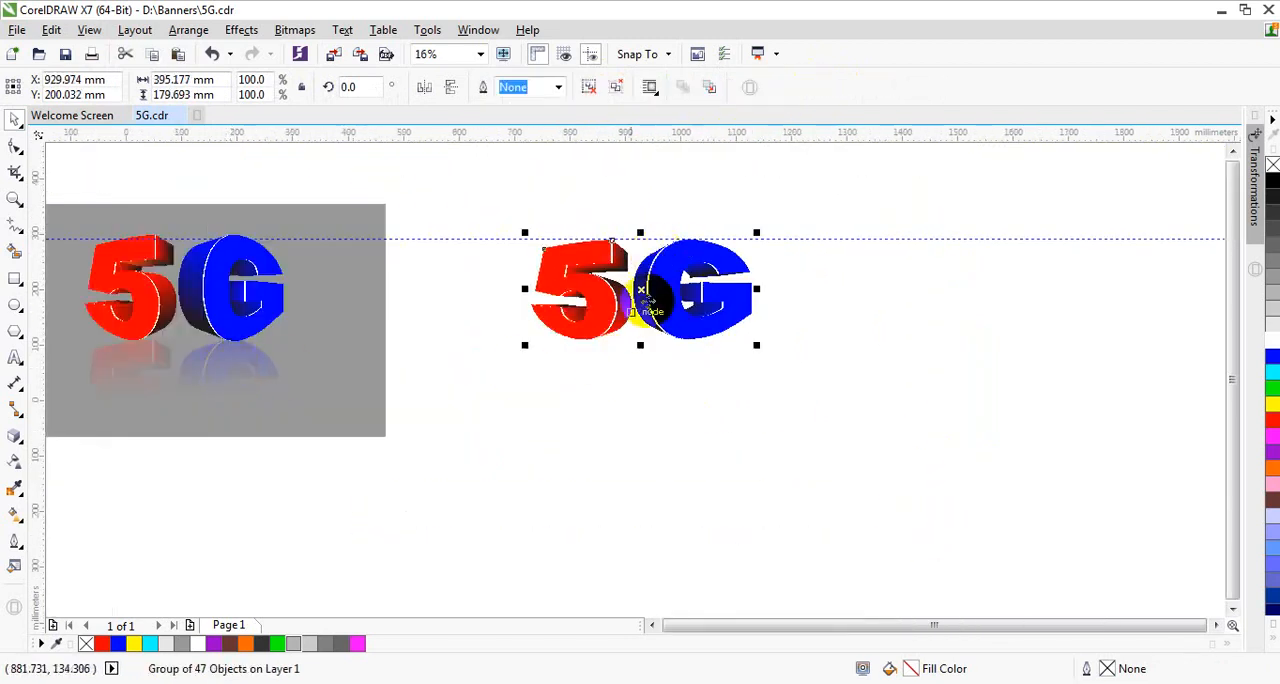
Step: Place a copy of the lettering group directly below the original and convert it to a 300 dpi RGB (24-bit) bitmap with transparent background
click(159, 54)
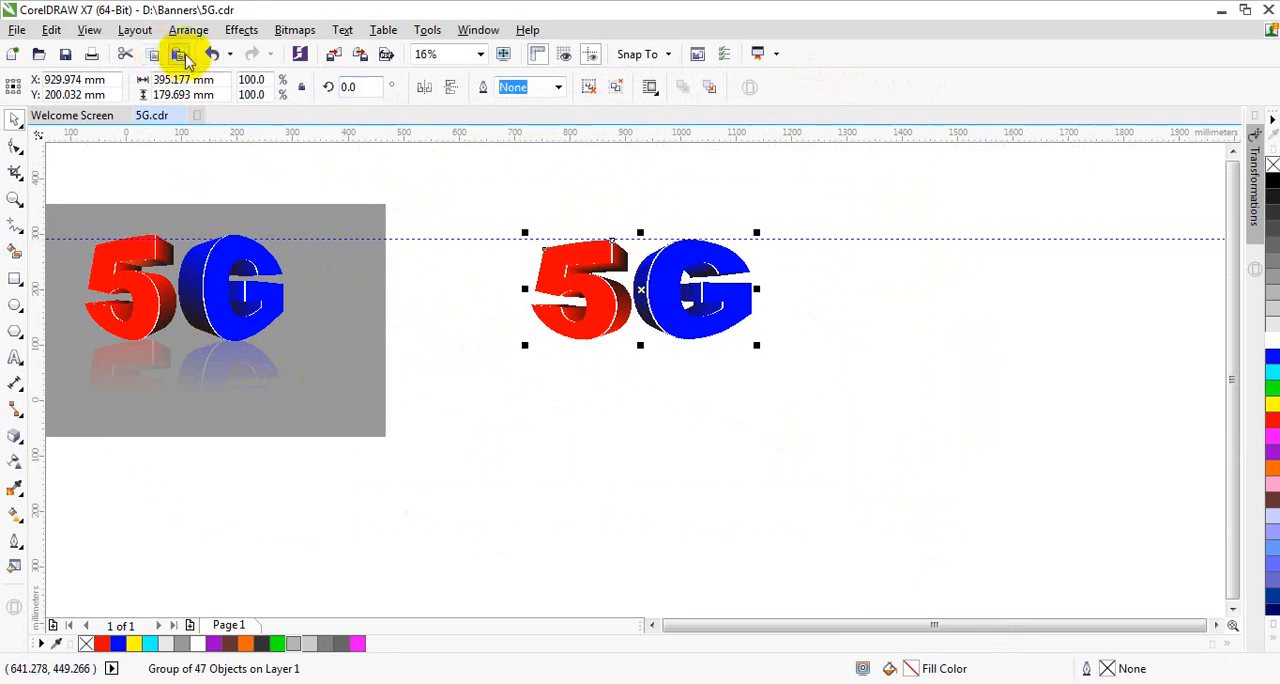
drag(666, 286, 656, 391)
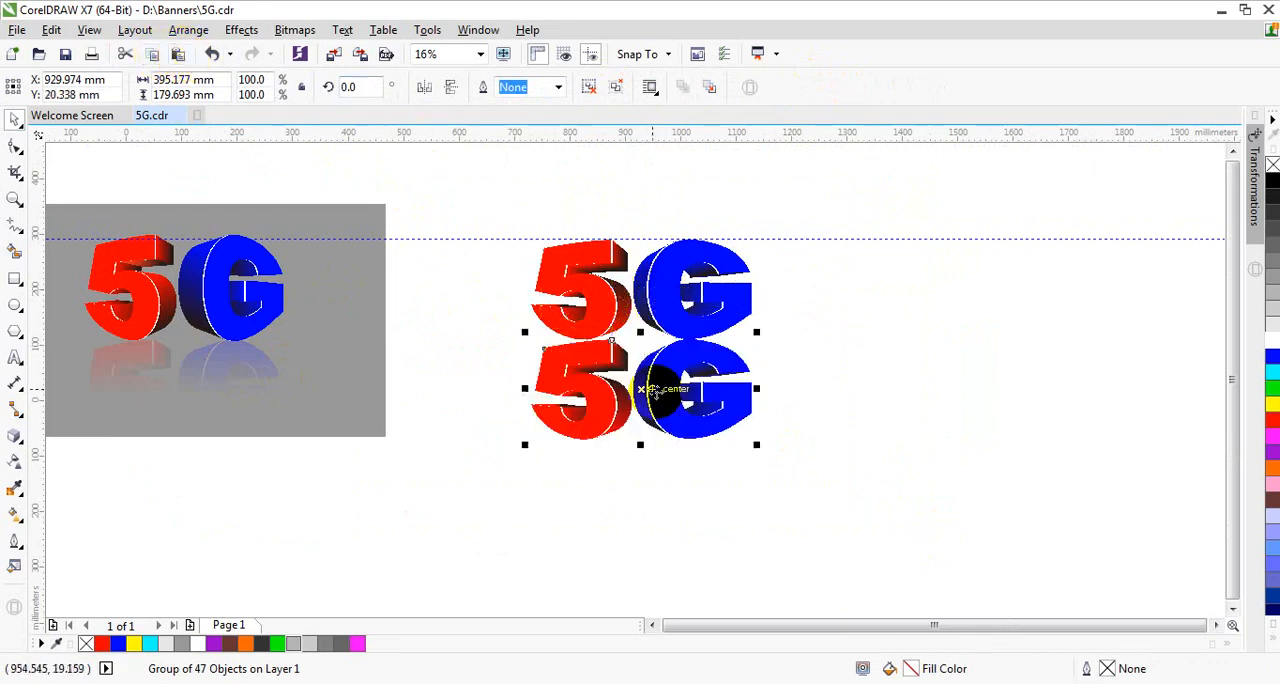
click(290, 30)
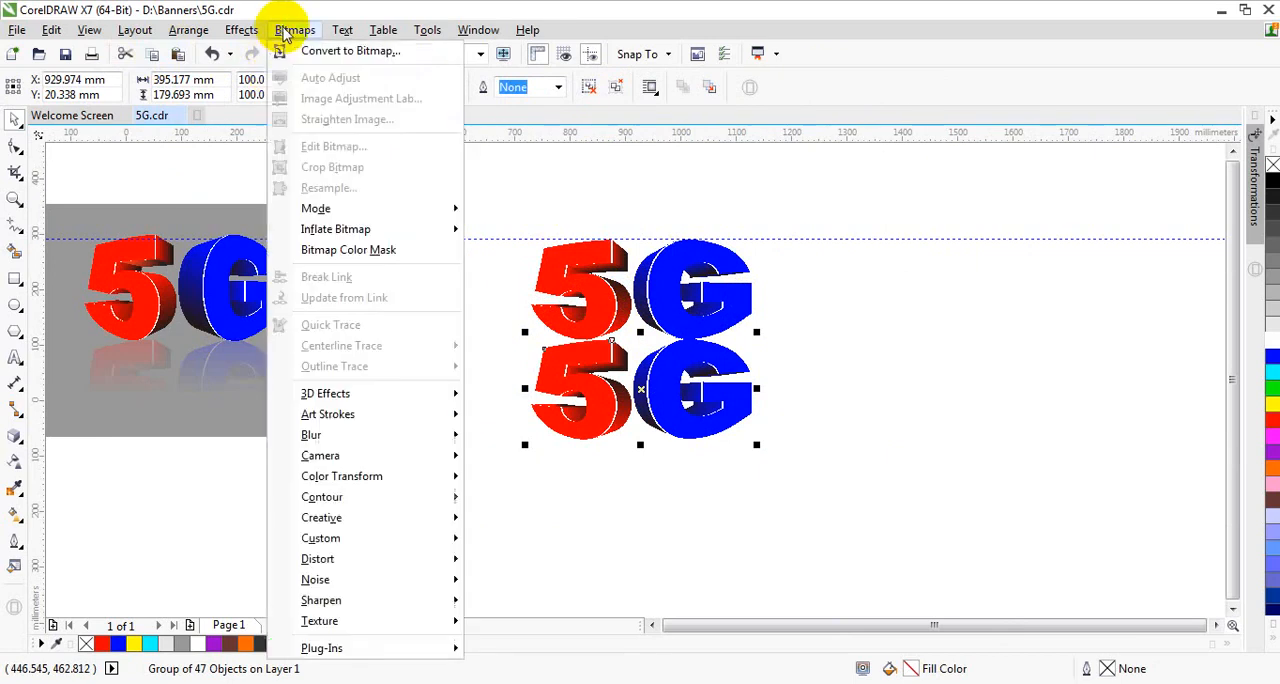
click(376, 52)
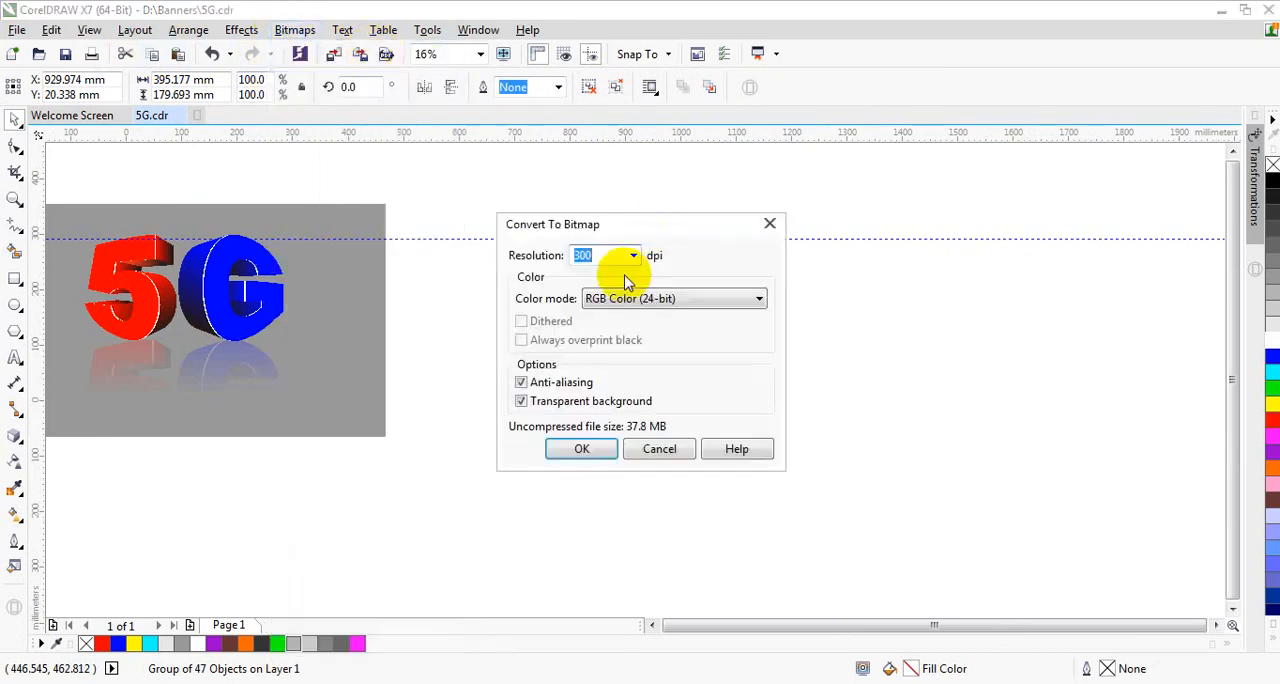
click(588, 449)
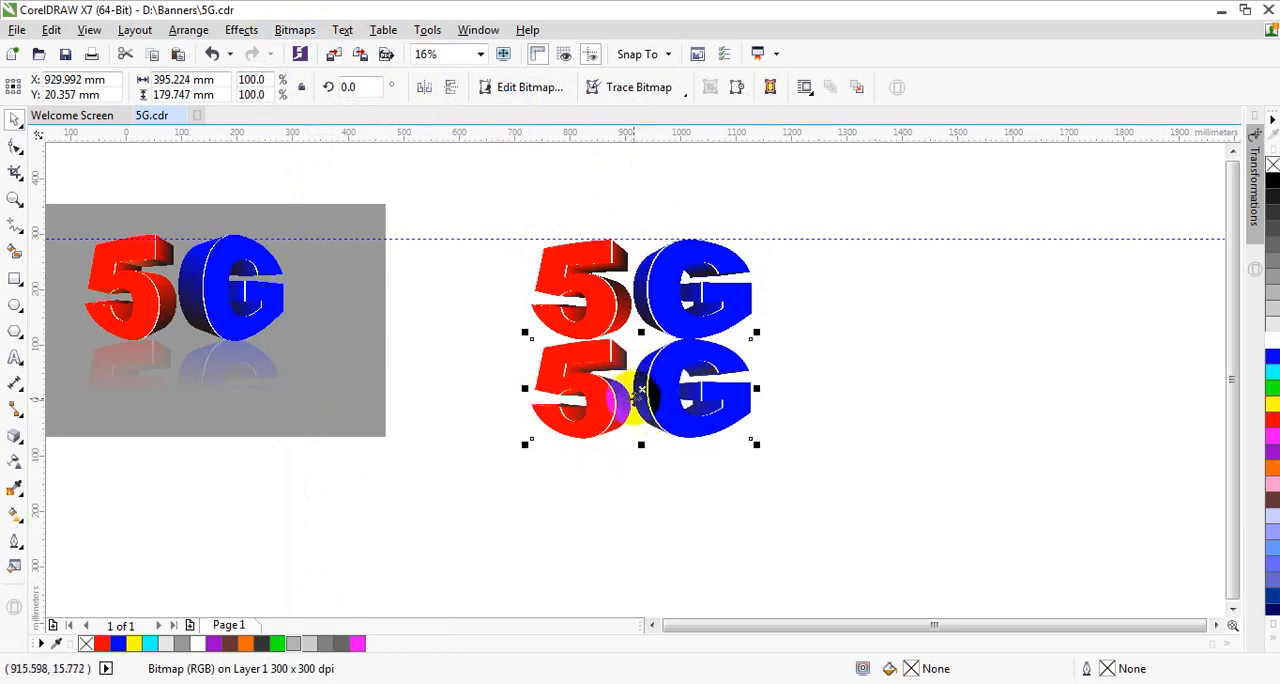
Step: Apply a Gaussian Blur with a radius of 2.9 pixels to the lower 5G bitmap
scroll(630, 390, up, 2)
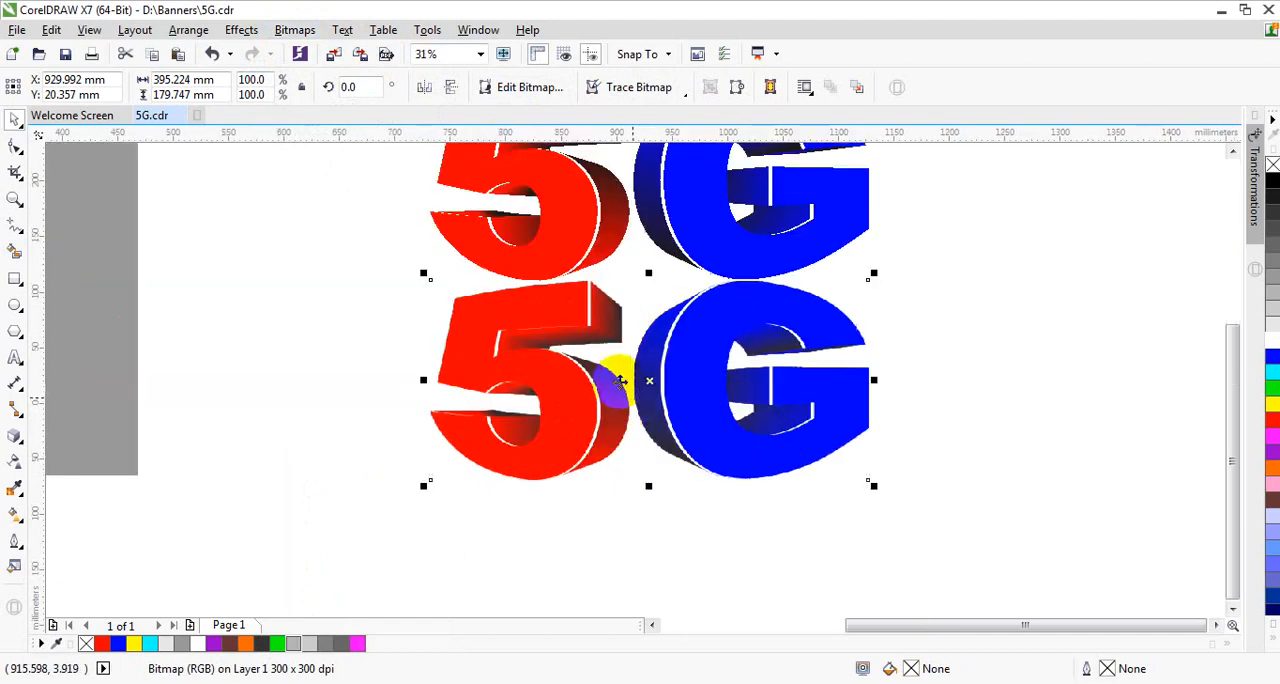
click(290, 30)
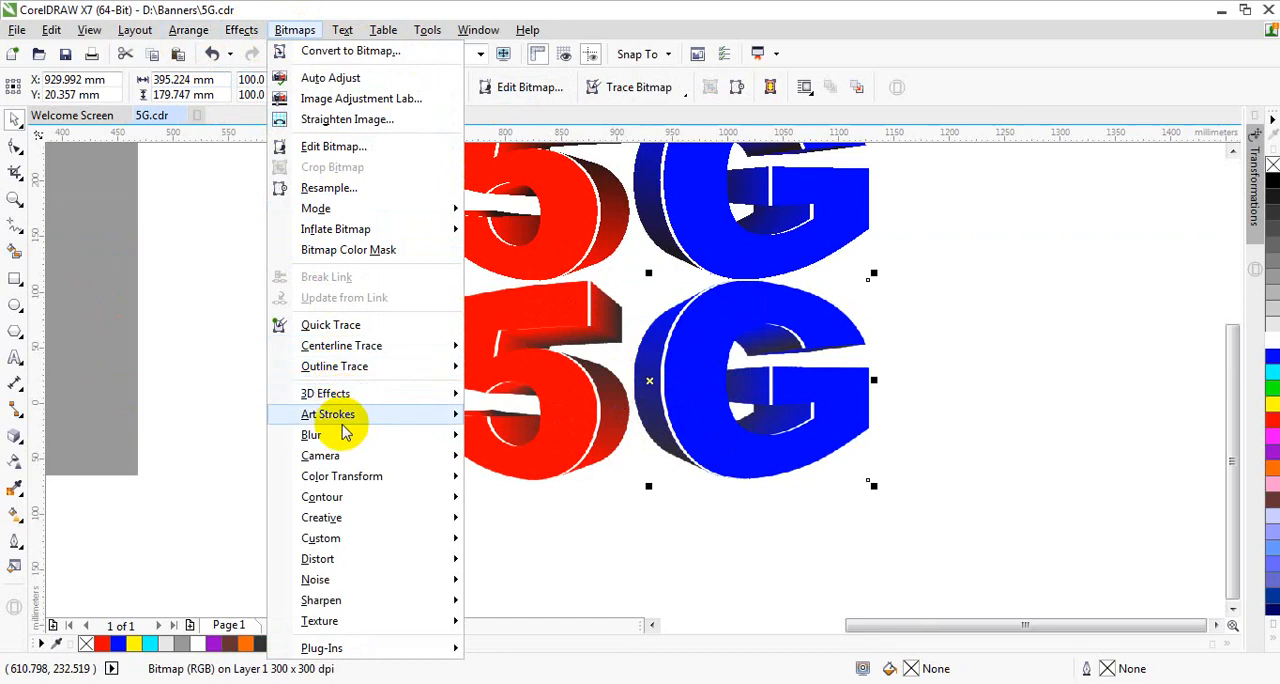
mouse_move(455, 435)
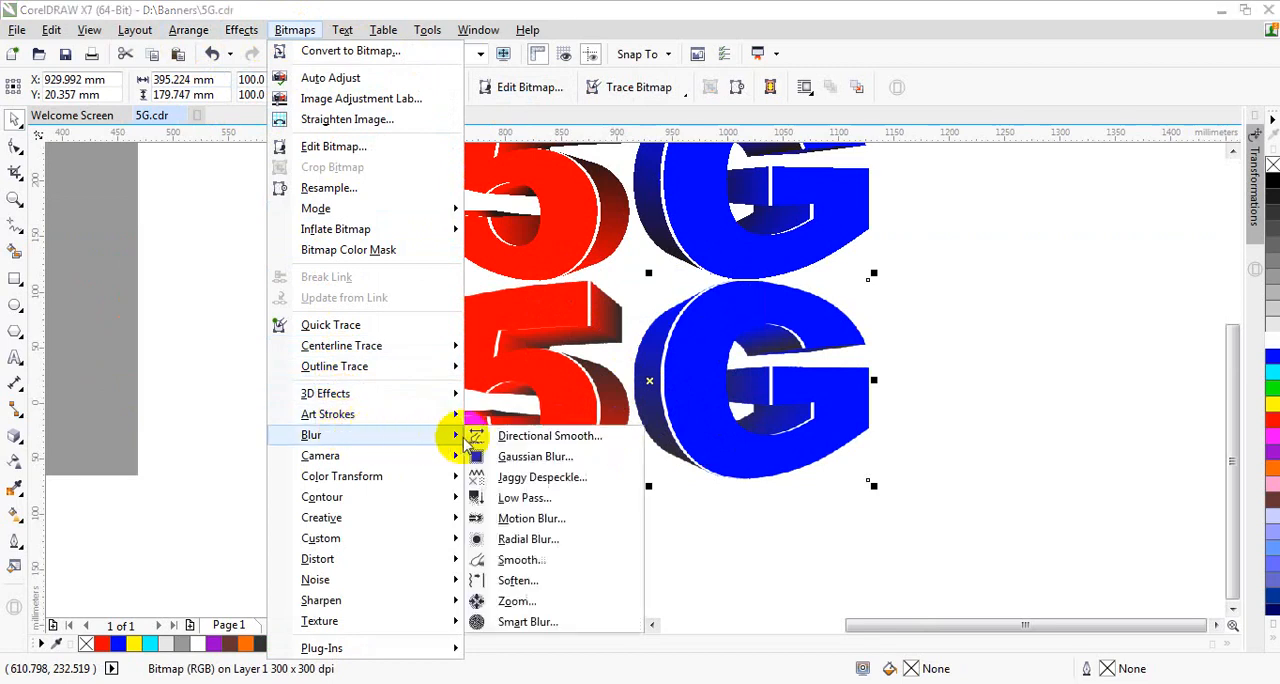
click(528, 458)
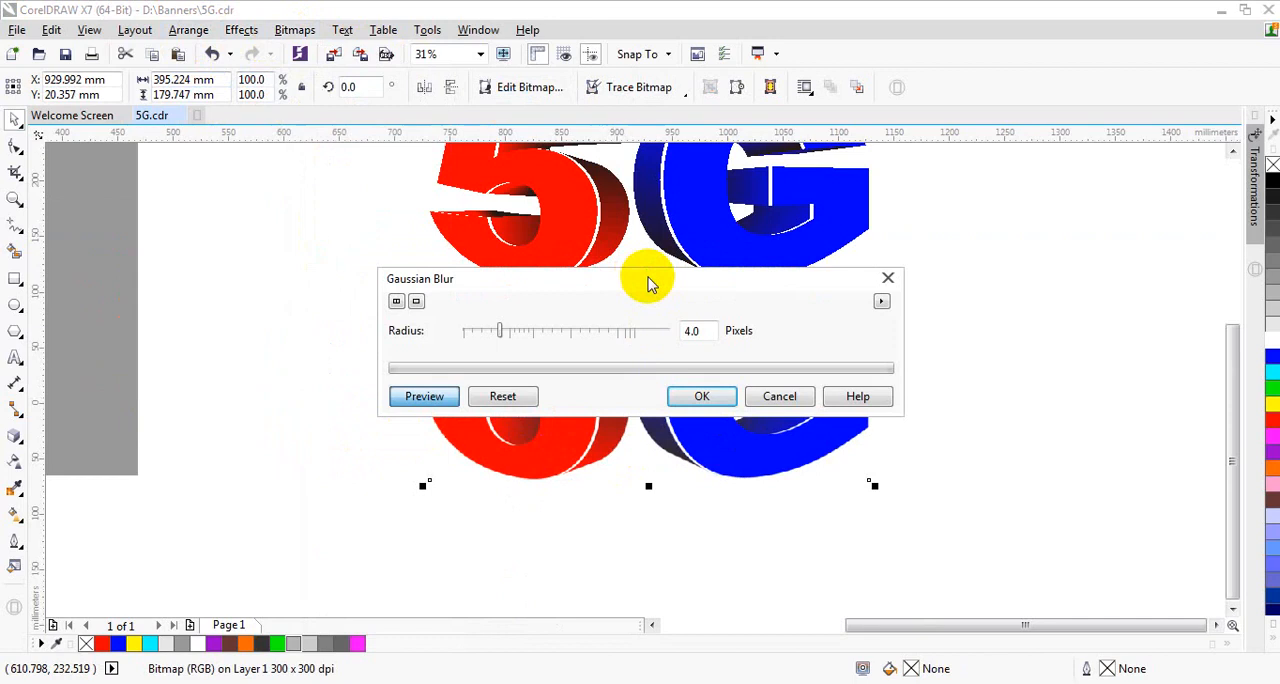
drag(651, 280, 866, 188)
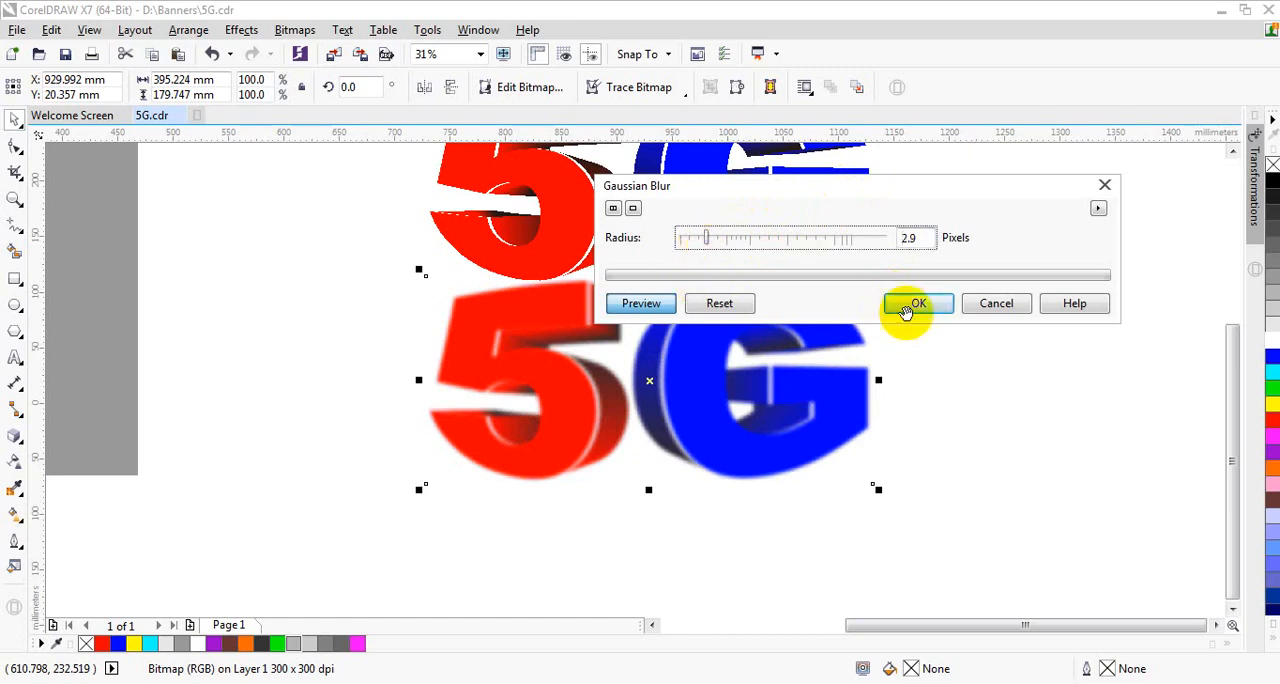
click(912, 308)
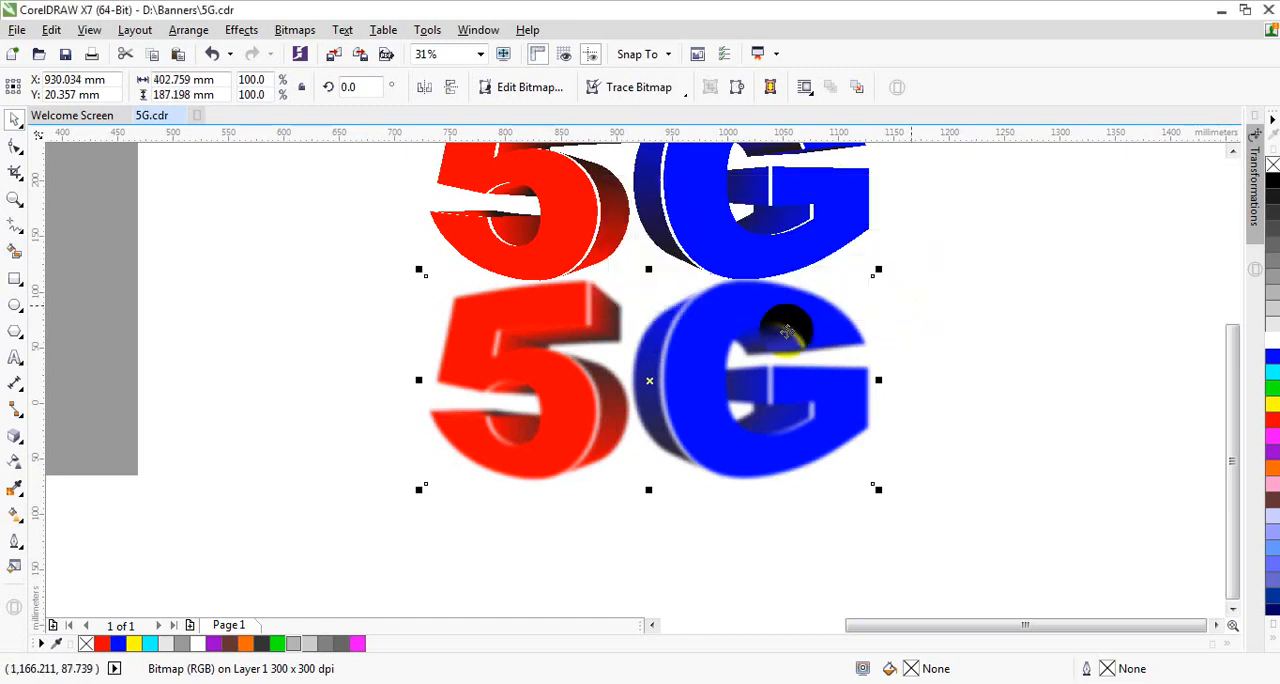
Step: Apply a linear transparency to the blurred lower 5G bitmap, fading from its top edge downward to well below its bottom edge
scroll(570, 380, down, 2)
scroll(565, 374, down, 2)
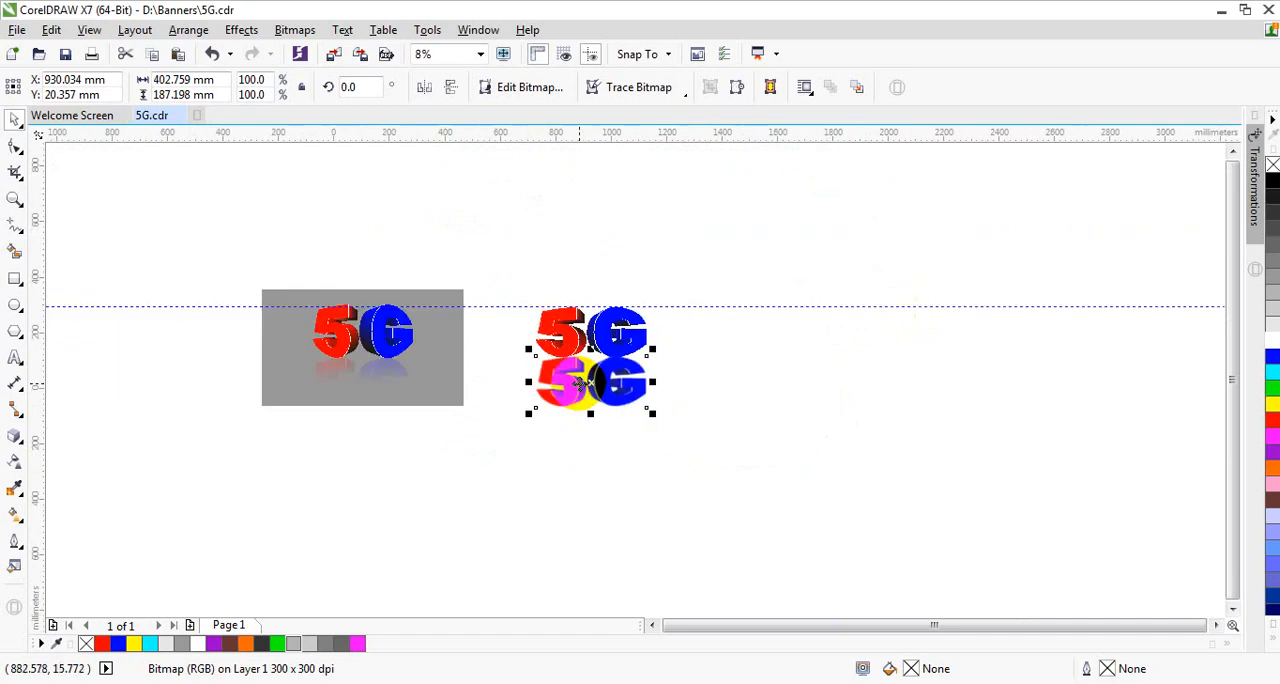
scroll(571, 371, up, 2)
click(851, 334)
click(630, 363)
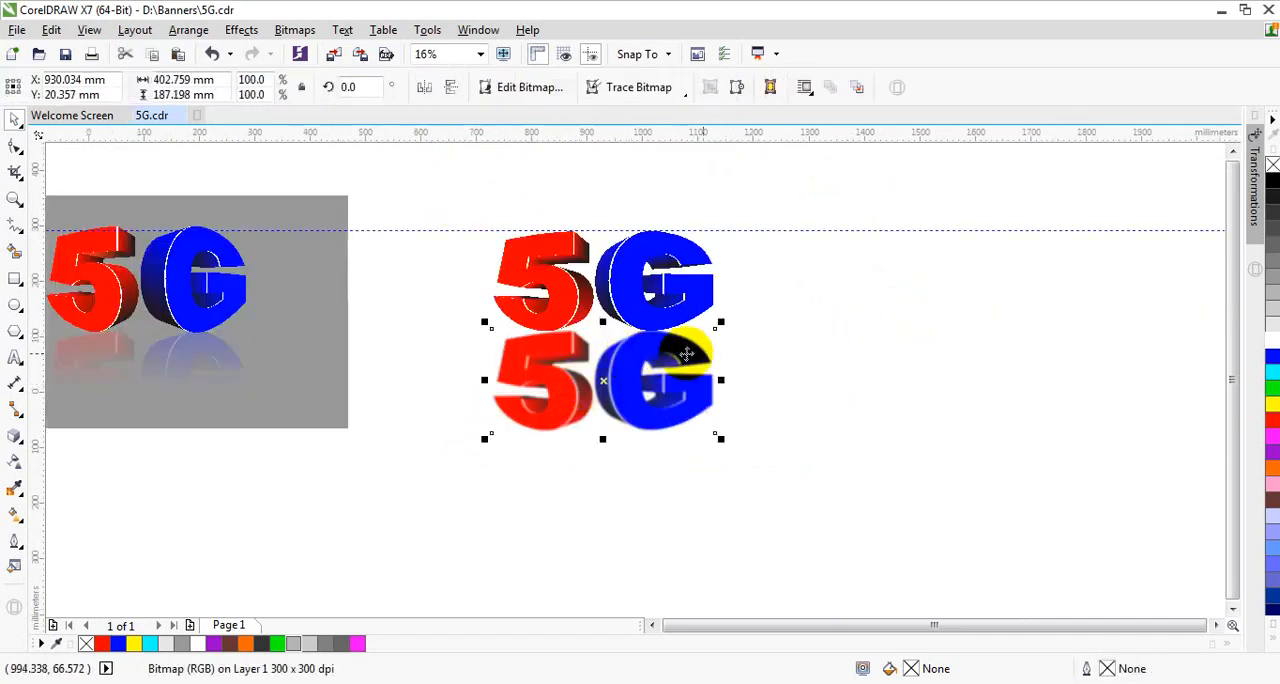
click(16, 465)
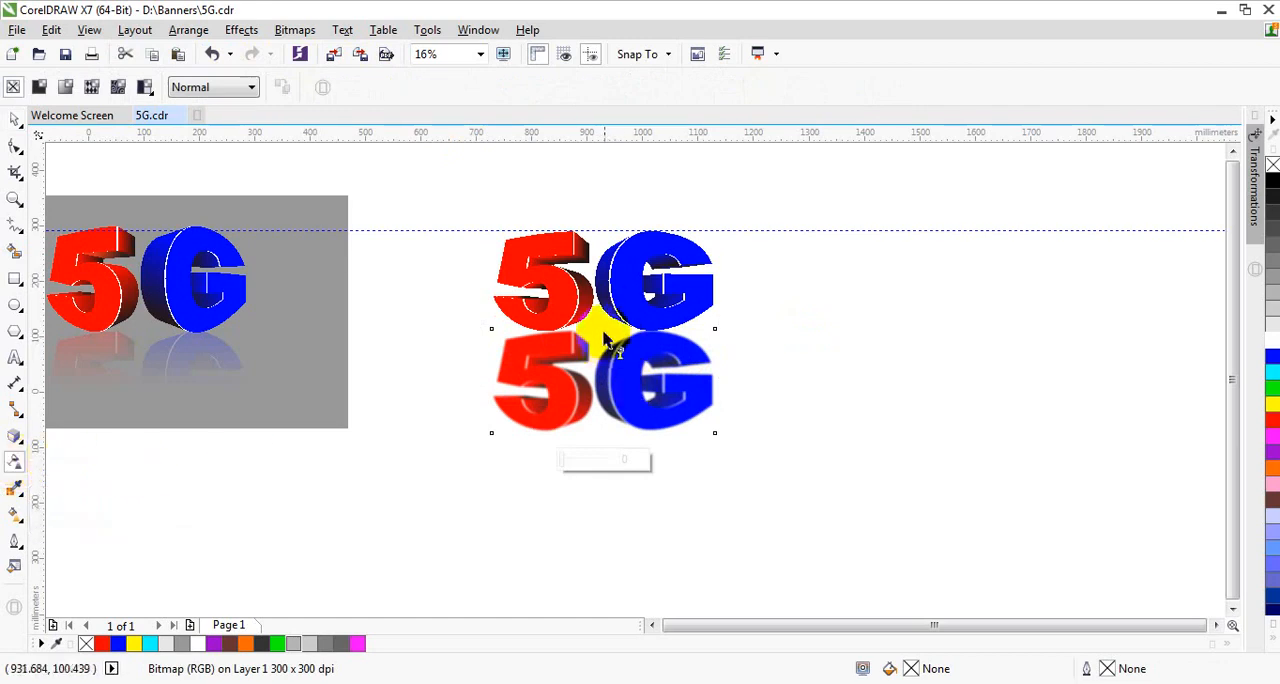
drag(603, 338, 586, 523)
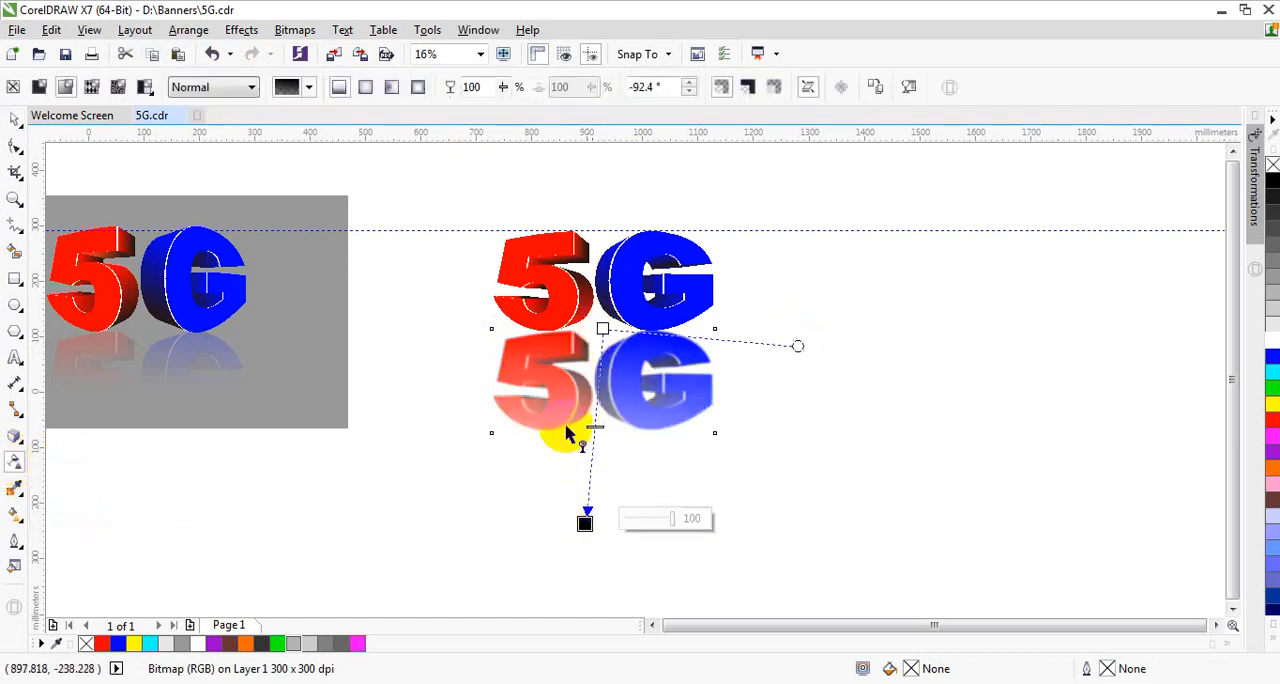
Step: Try a shorter fade on the lower 5G bitmap by lowering the transparency's start, moving its end, and shifting the midpoint toward the start
scroll(567, 435, up, 1)
drag(640, 224, 618, 277)
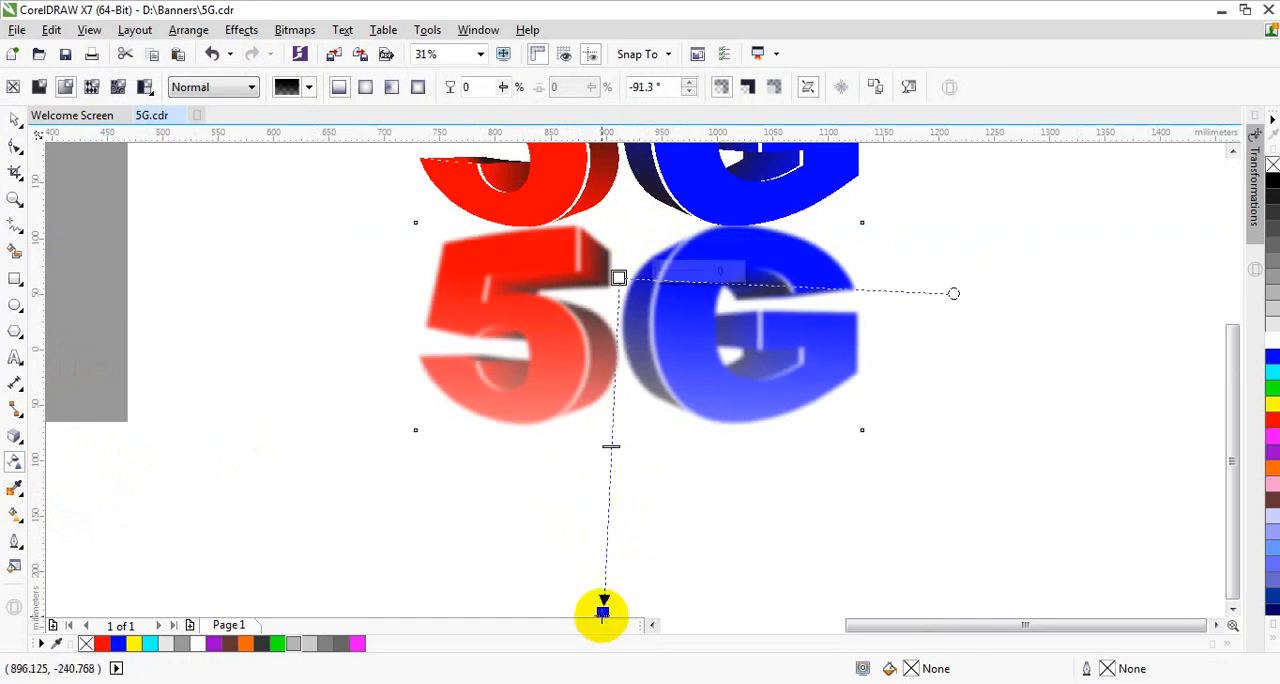
drag(603, 612, 607, 470)
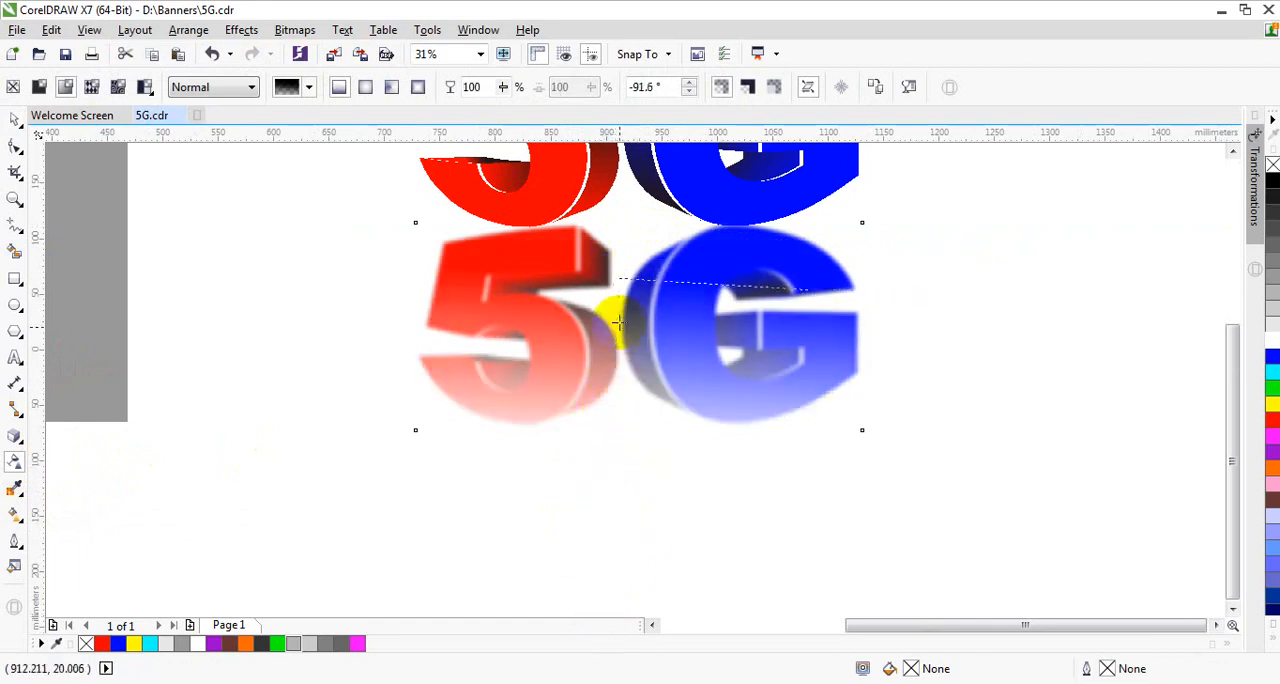
drag(619, 322, 618, 326)
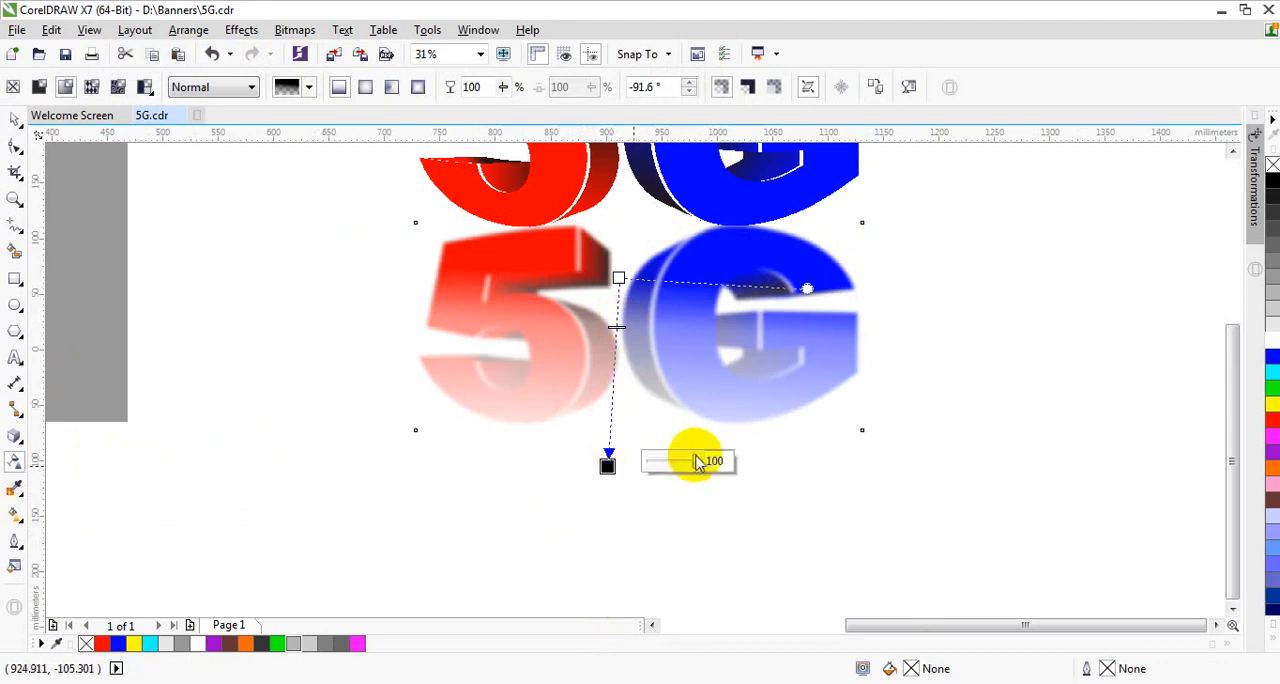
drag(697, 468, 743, 466)
drag(609, 466, 617, 558)
scroll(628, 400, down, 2)
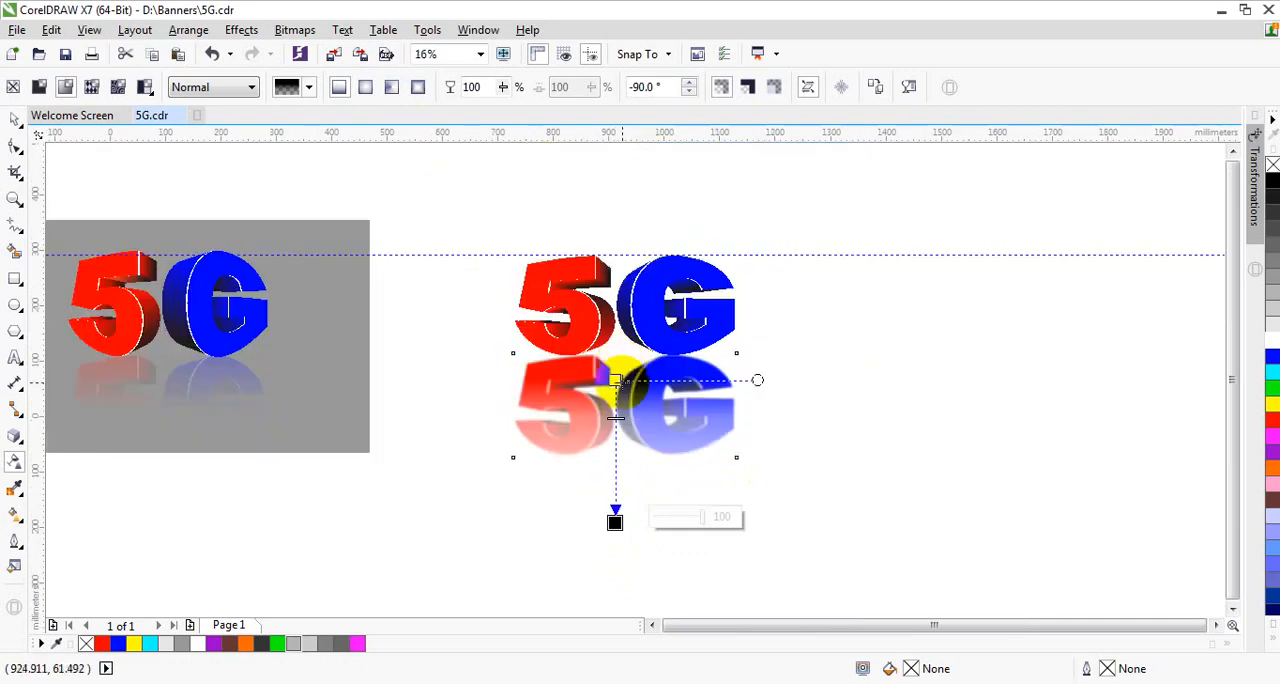
Step: Refit the reflection's transparency as a near-vertical fade starting within the upper lettering and ending above the bitmap's bottom edge, with the midpoint centred
drag(616, 380, 622, 281)
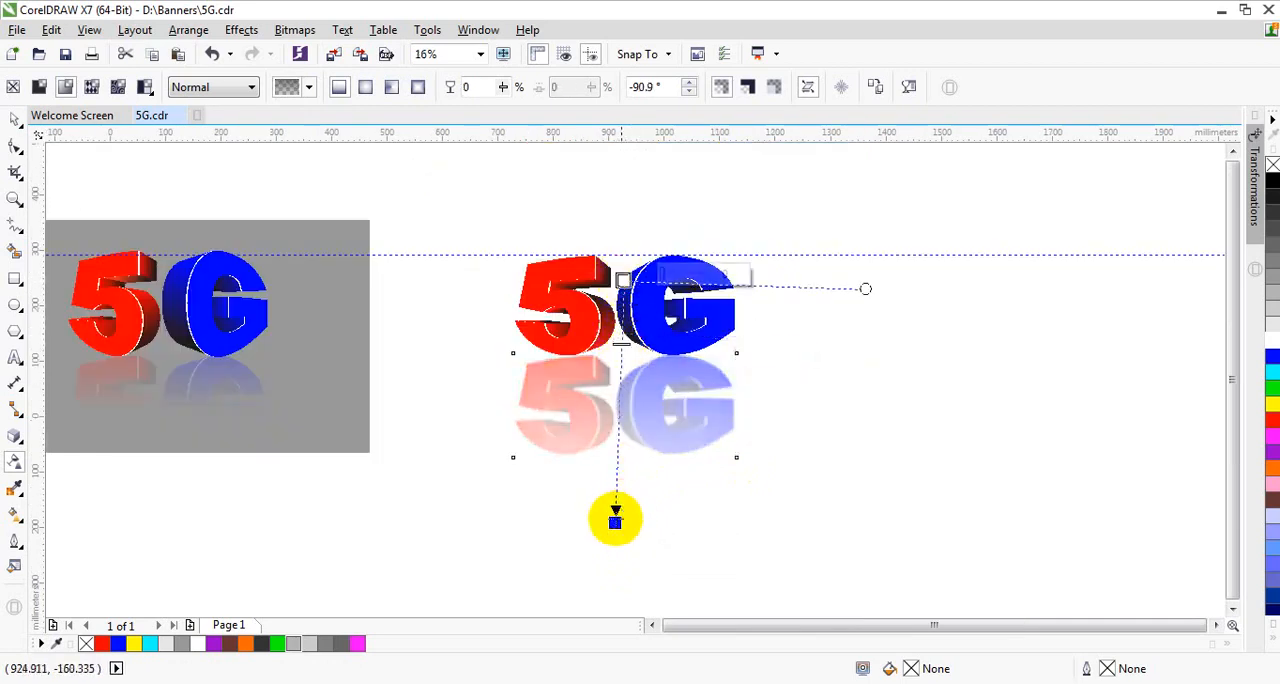
drag(615, 518, 612, 441)
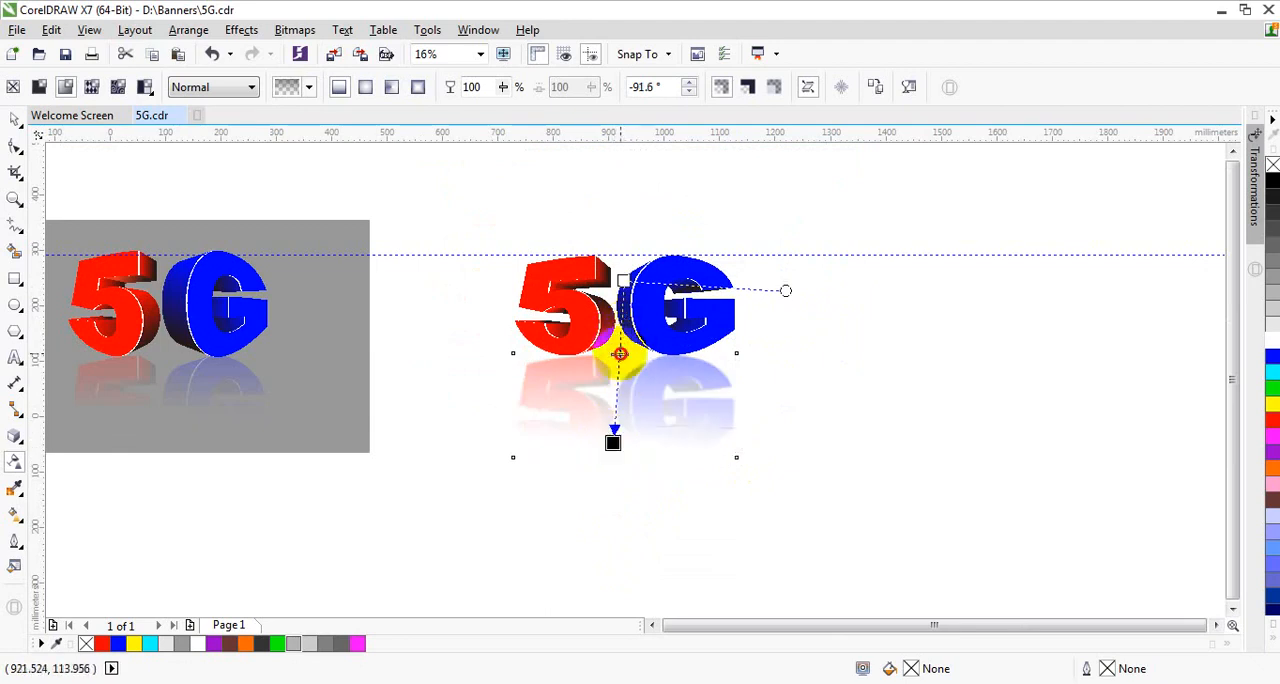
drag(620, 354, 620, 355)
scroll(632, 397, up, 1)
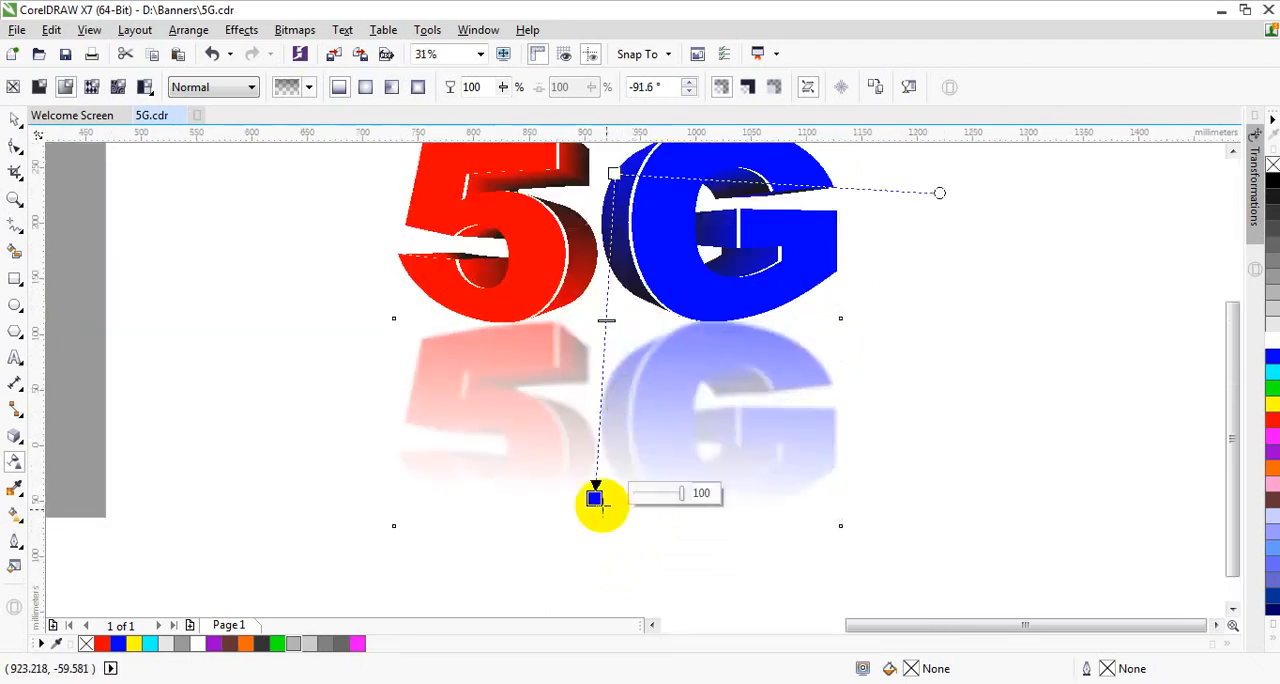
drag(594, 495, 613, 461)
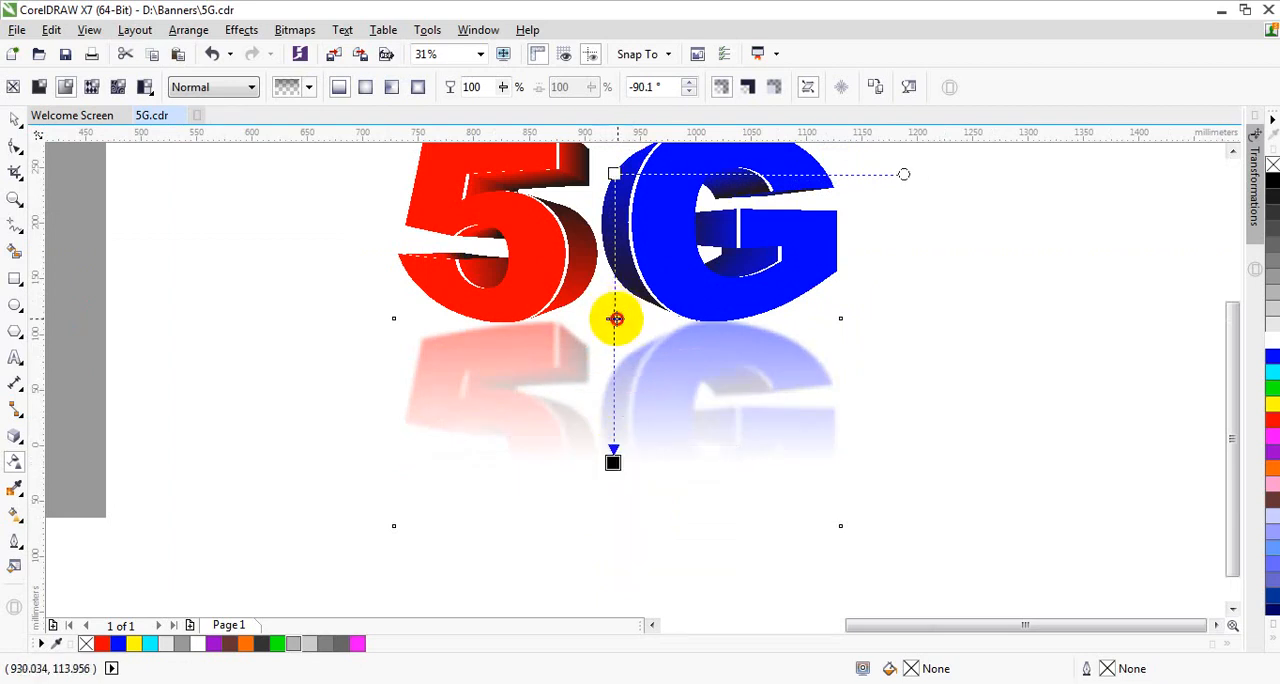
scroll(617, 322, down, 2)
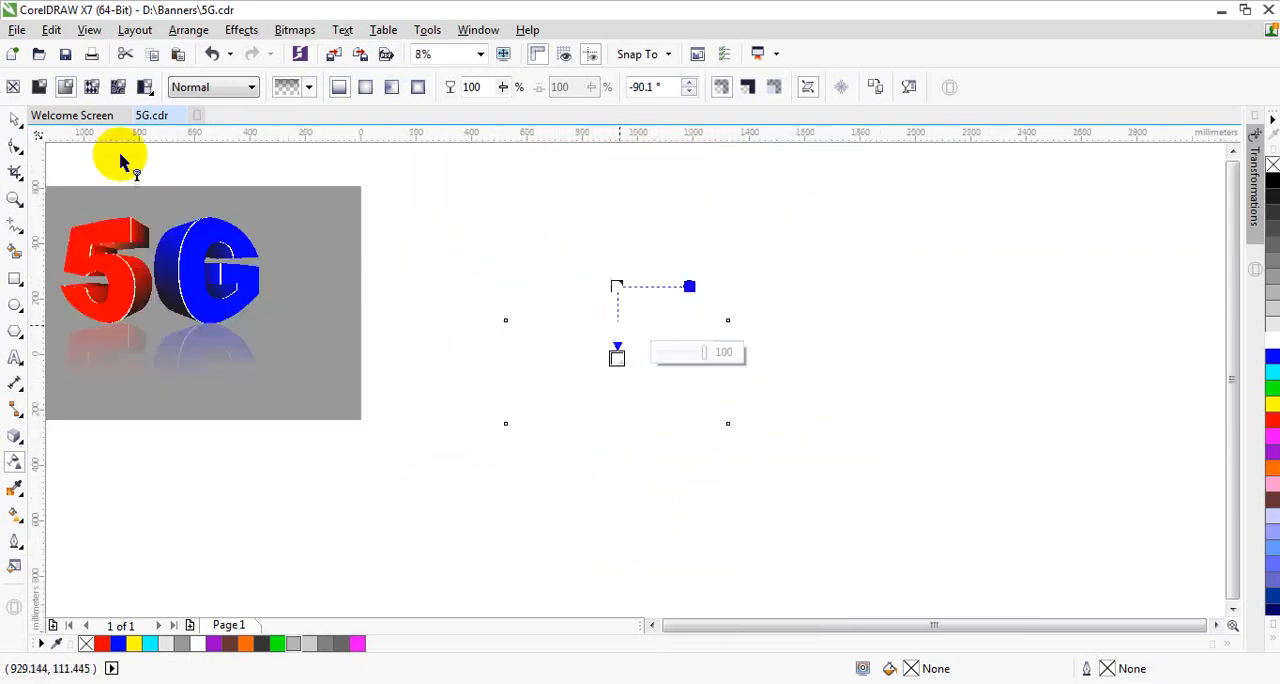
click(14, 120)
click(898, 277)
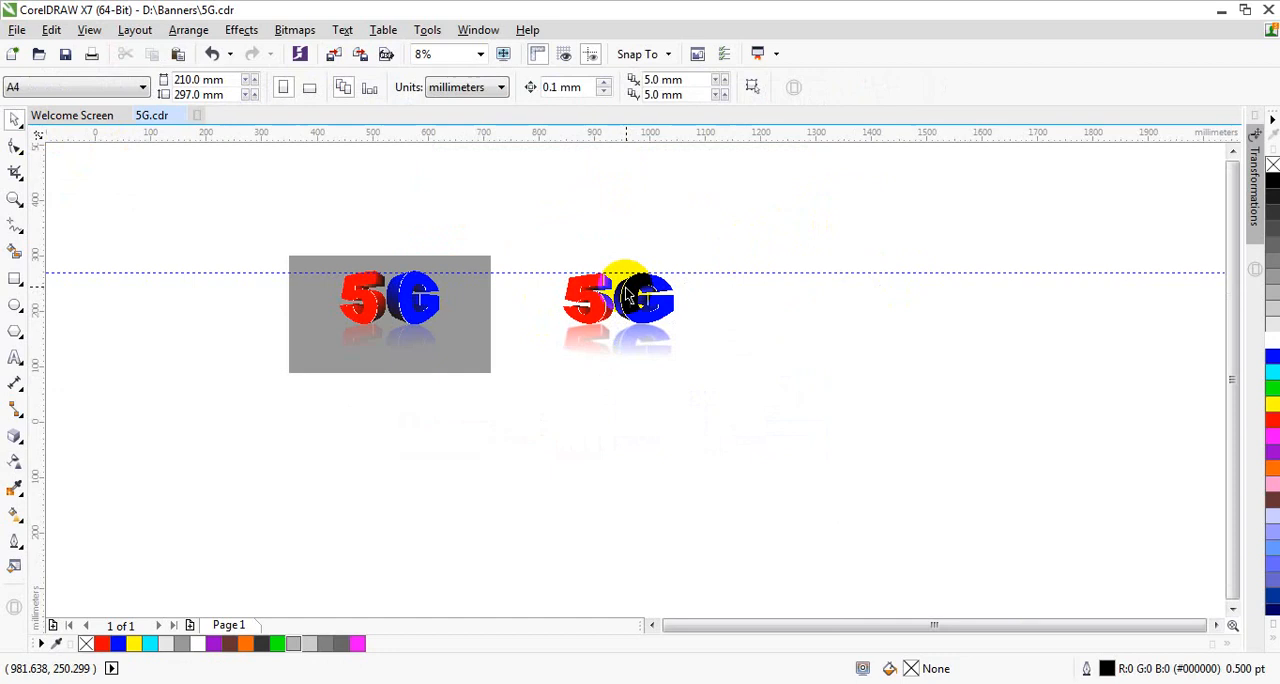
Step: Draw a rectangle about 726 × 427 mm around the new 5G lettering and its reflection, and fill it with grey #999999
scroll(625, 284, up, 1)
click(282, 337)
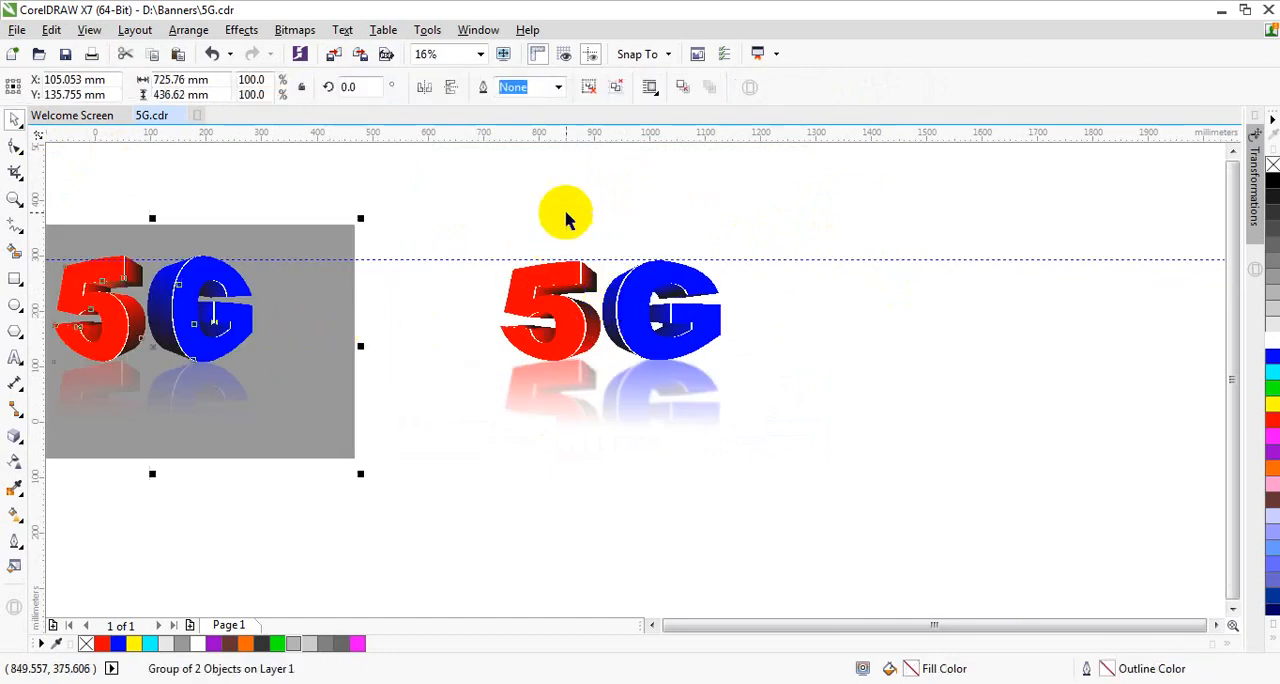
click(651, 206)
scroll(655, 215, down, 1)
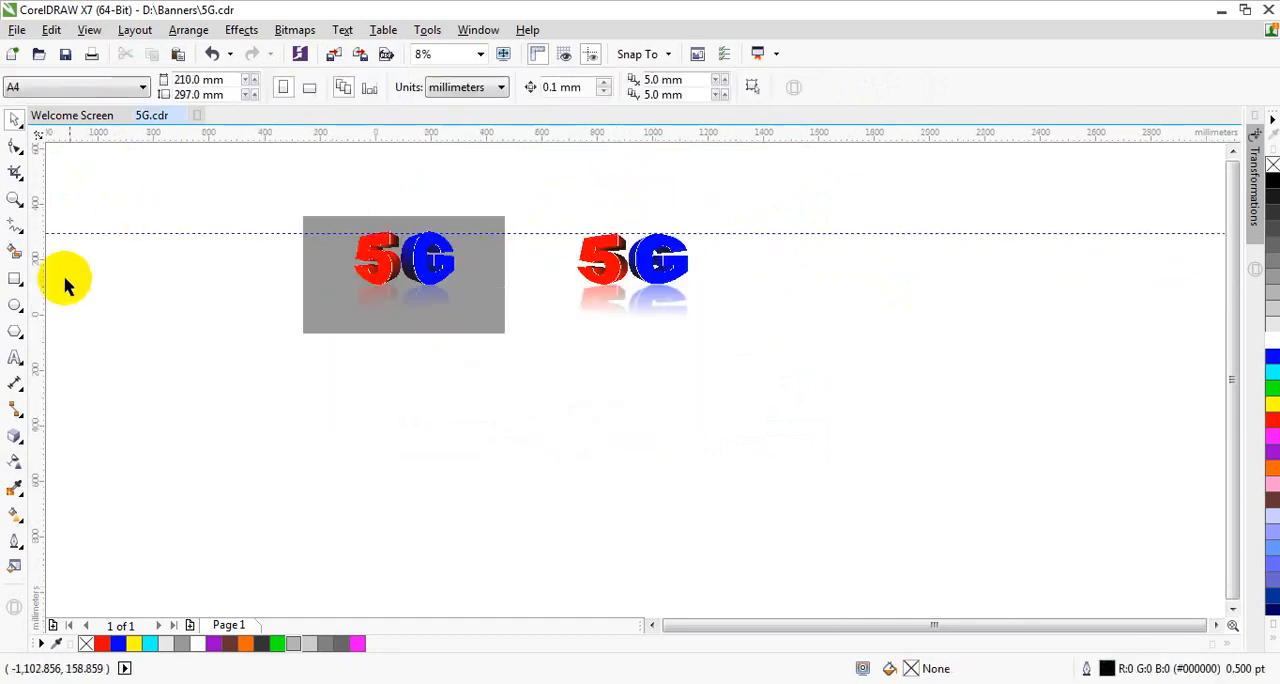
click(15, 279)
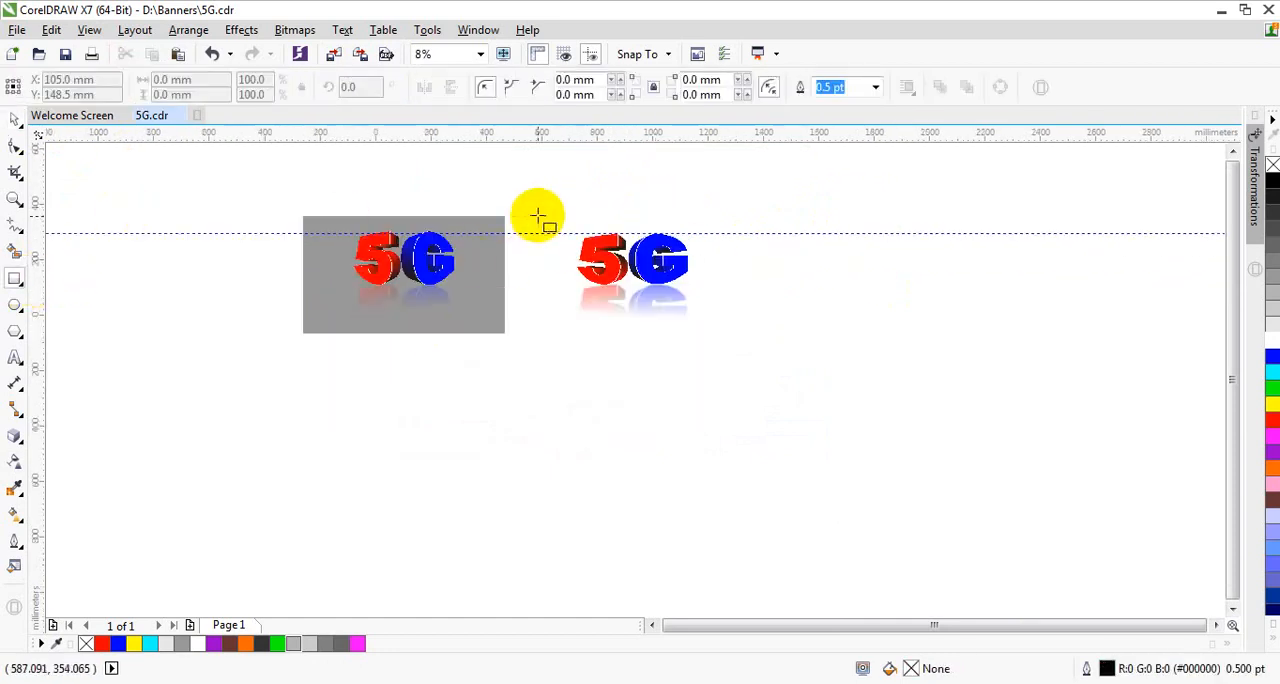
drag(537, 216, 739, 329)
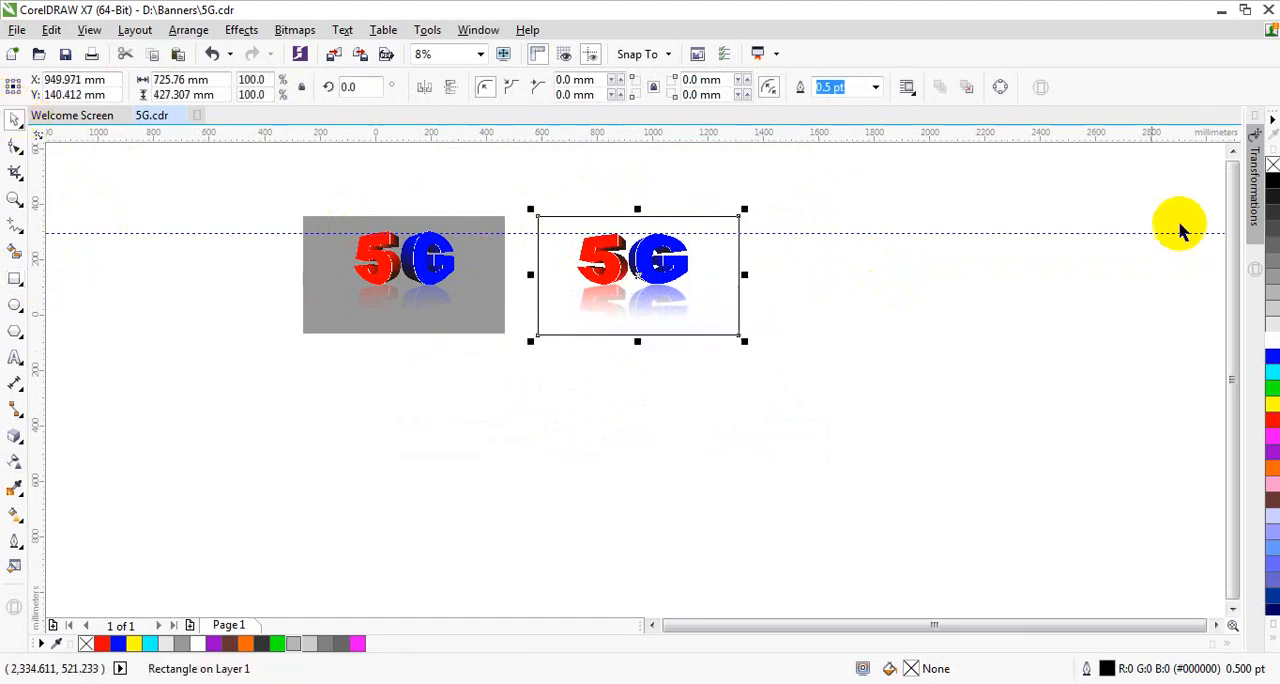
click(1273, 265)
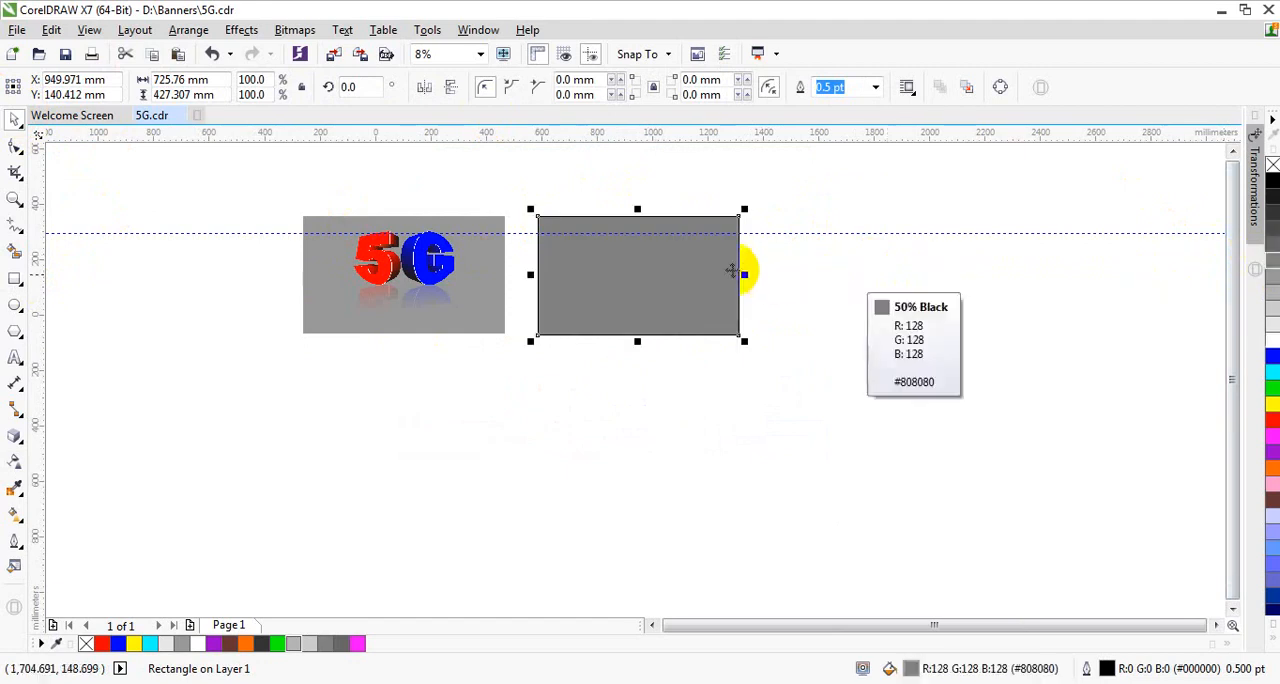
click(1271, 272)
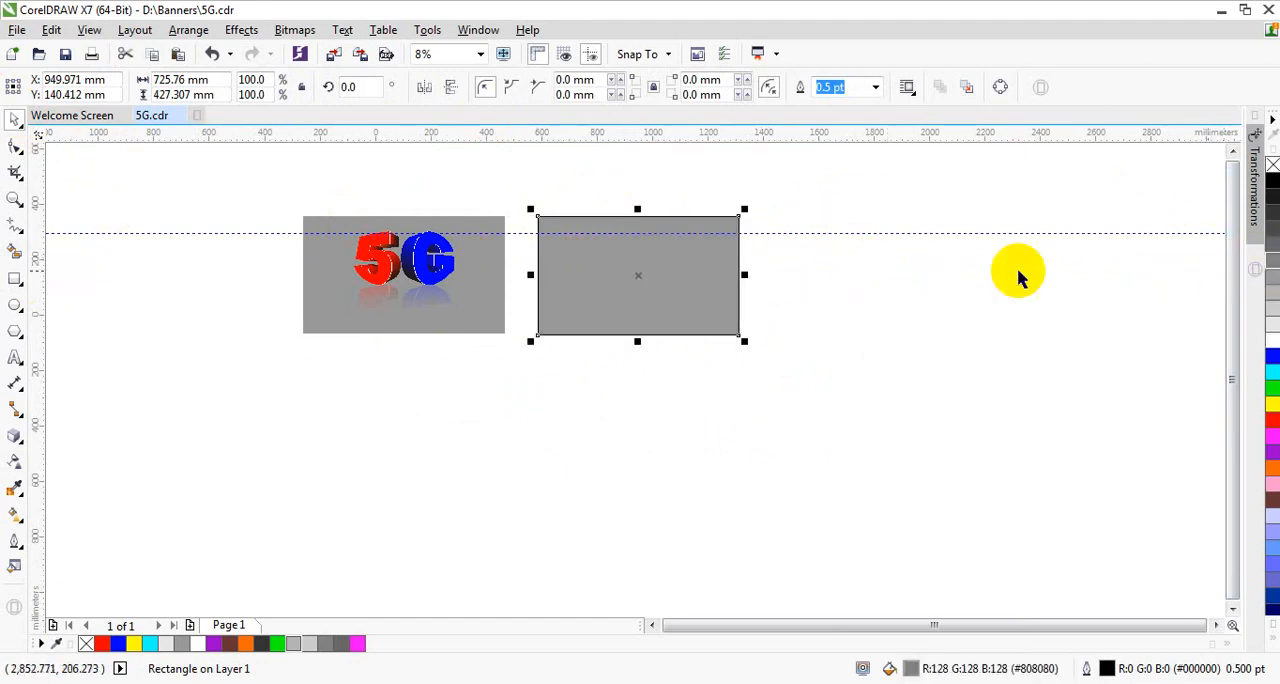
Step: Place the grey rectangle behind the new 5G lettering and its reflection
right_click(709, 259)
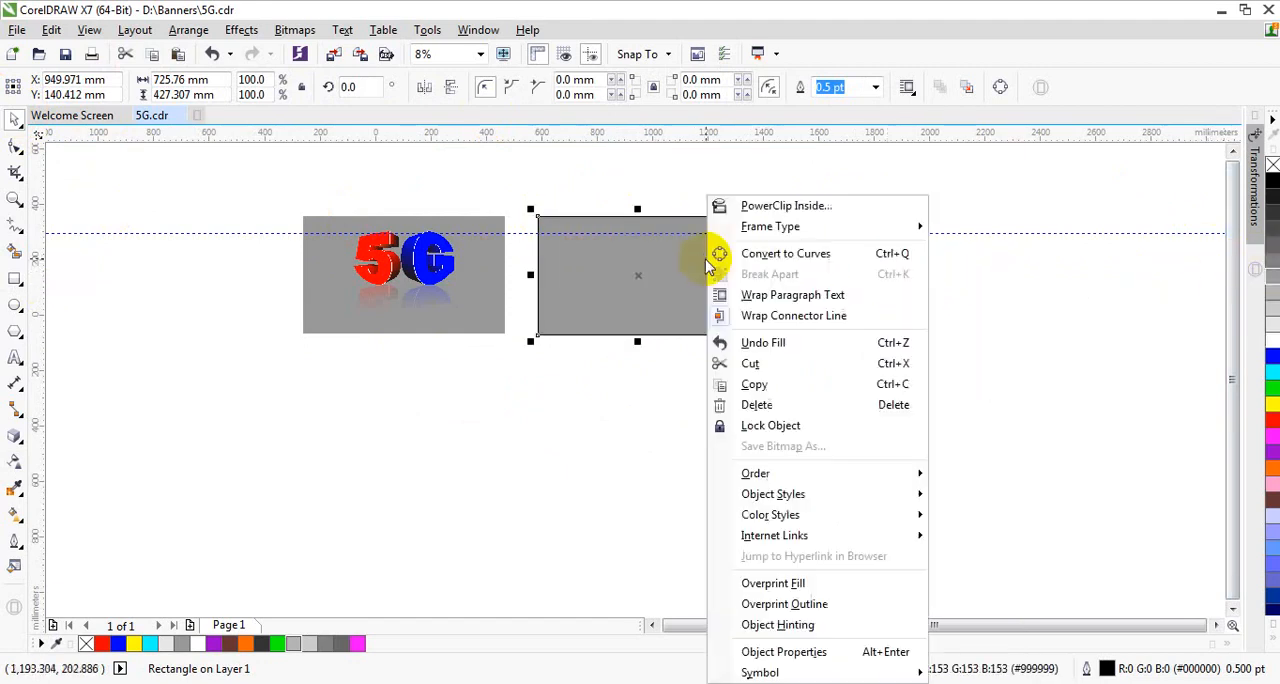
mouse_move(891, 472)
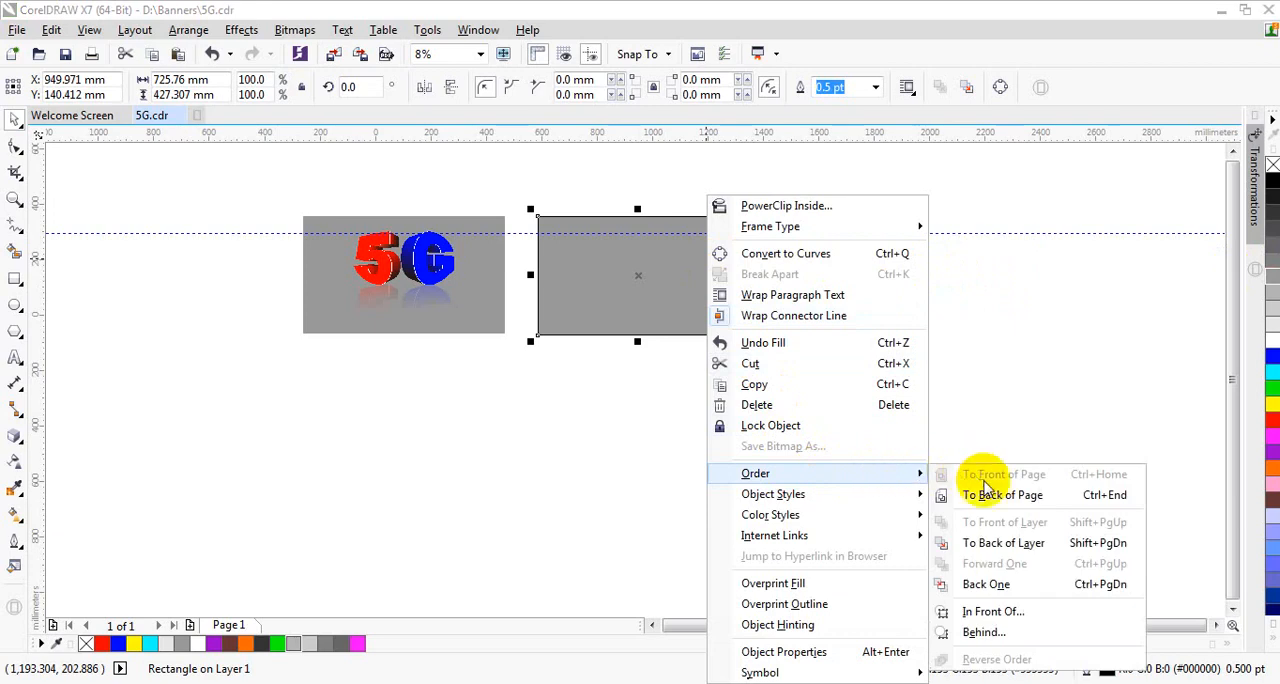
click(1000, 634)
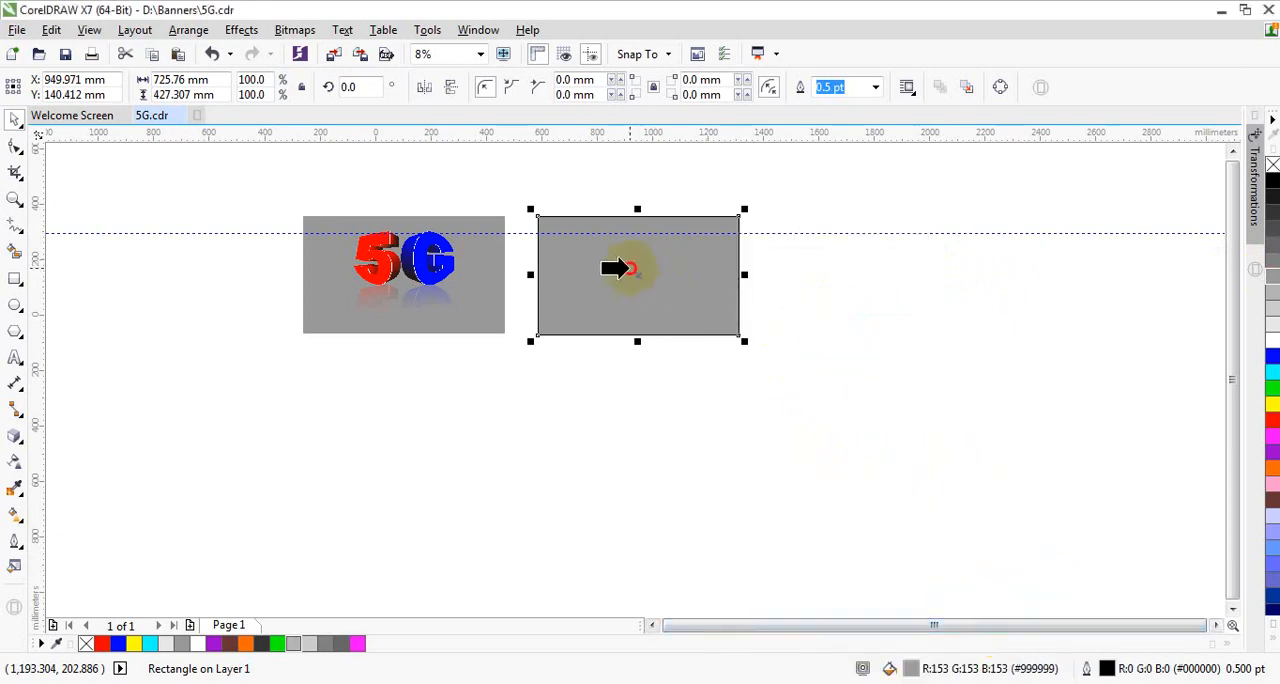
click(628, 268)
click(814, 291)
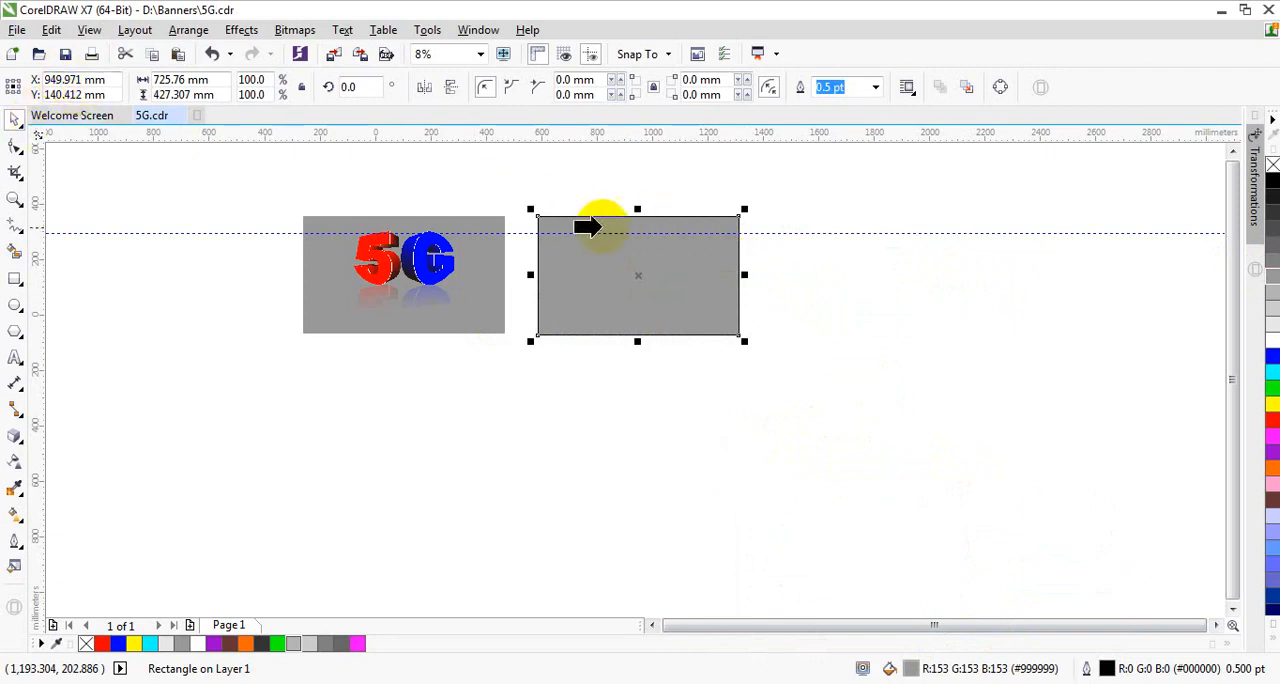
click(500, 232)
click(672, 172)
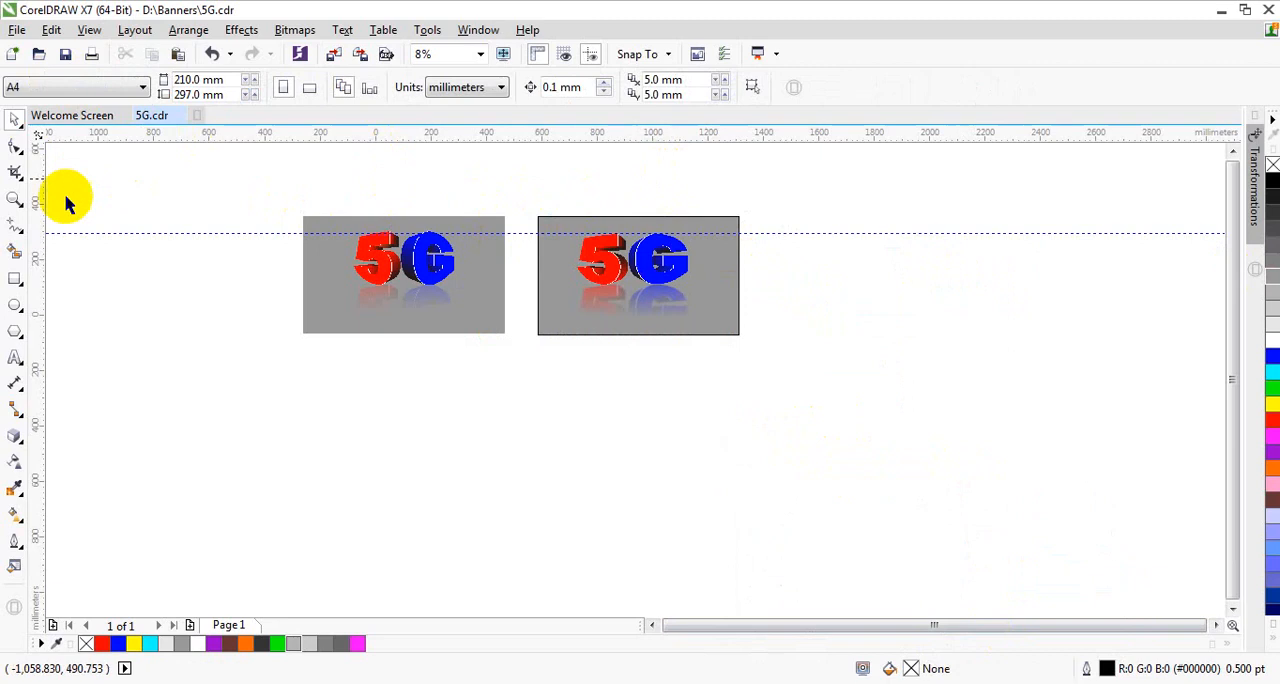
Step: Remove the outline from the grey background rectangle by setting its outline width to None
click(14, 200)
drag(274, 172, 817, 374)
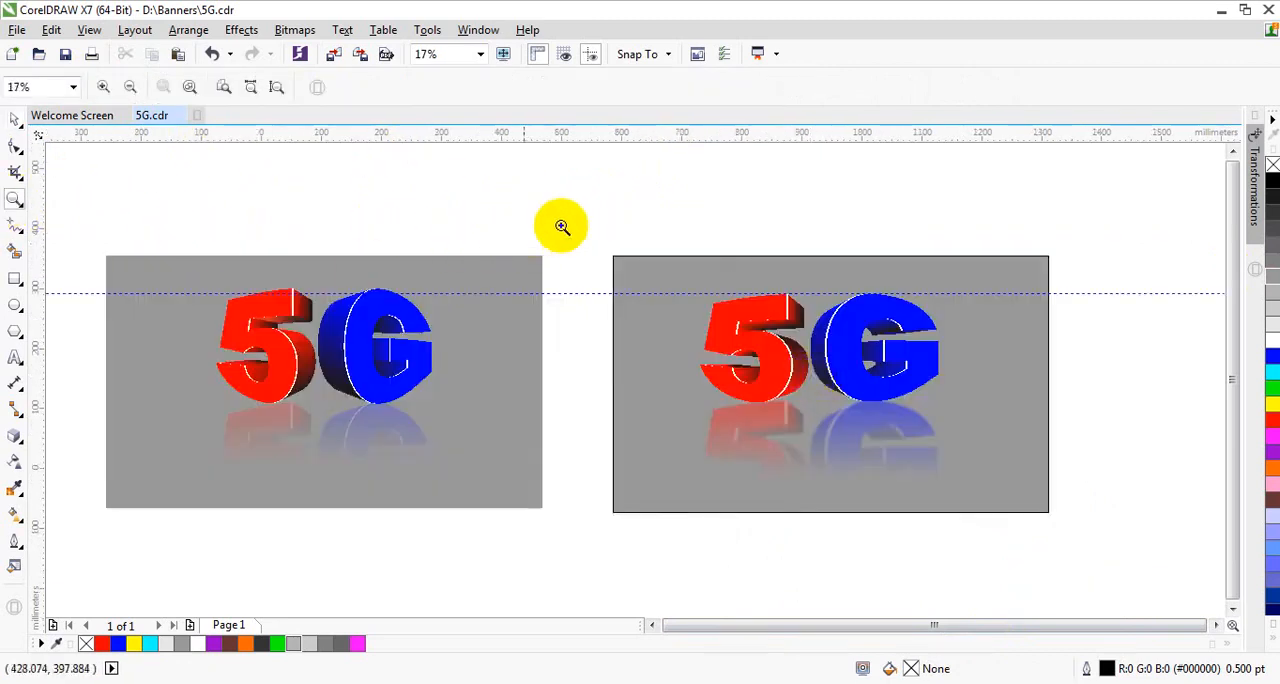
drag(576, 216, 1109, 580)
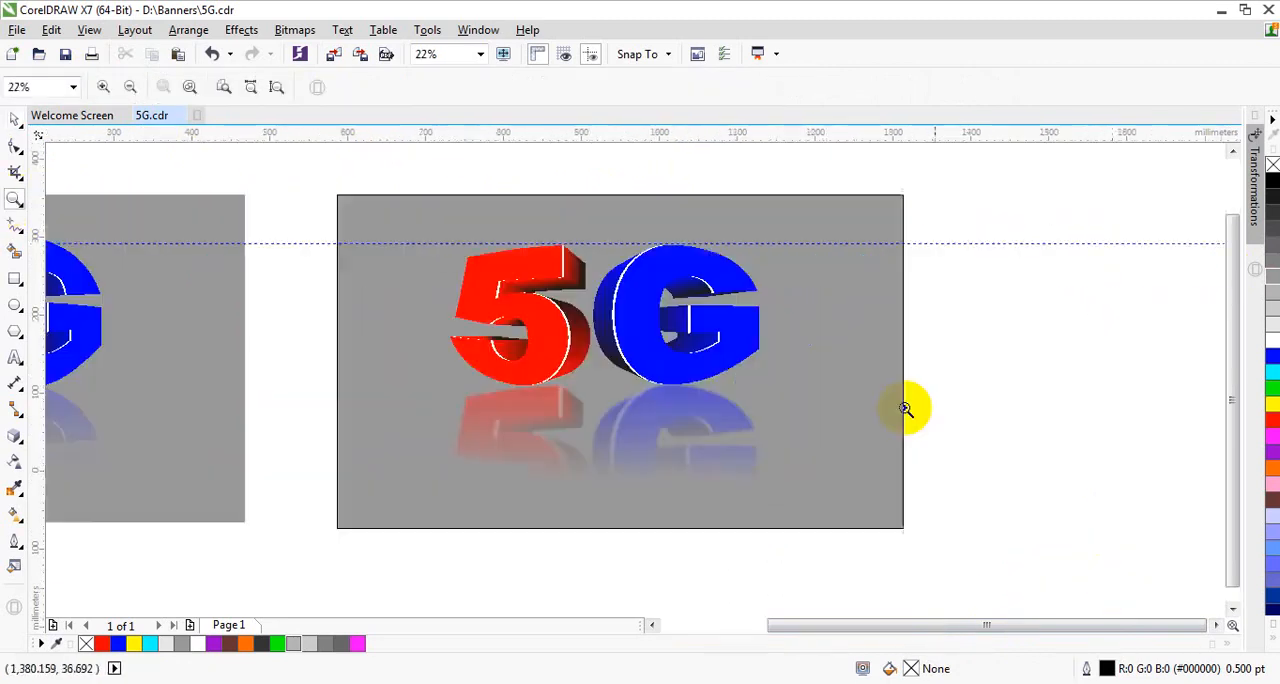
click(15, 120)
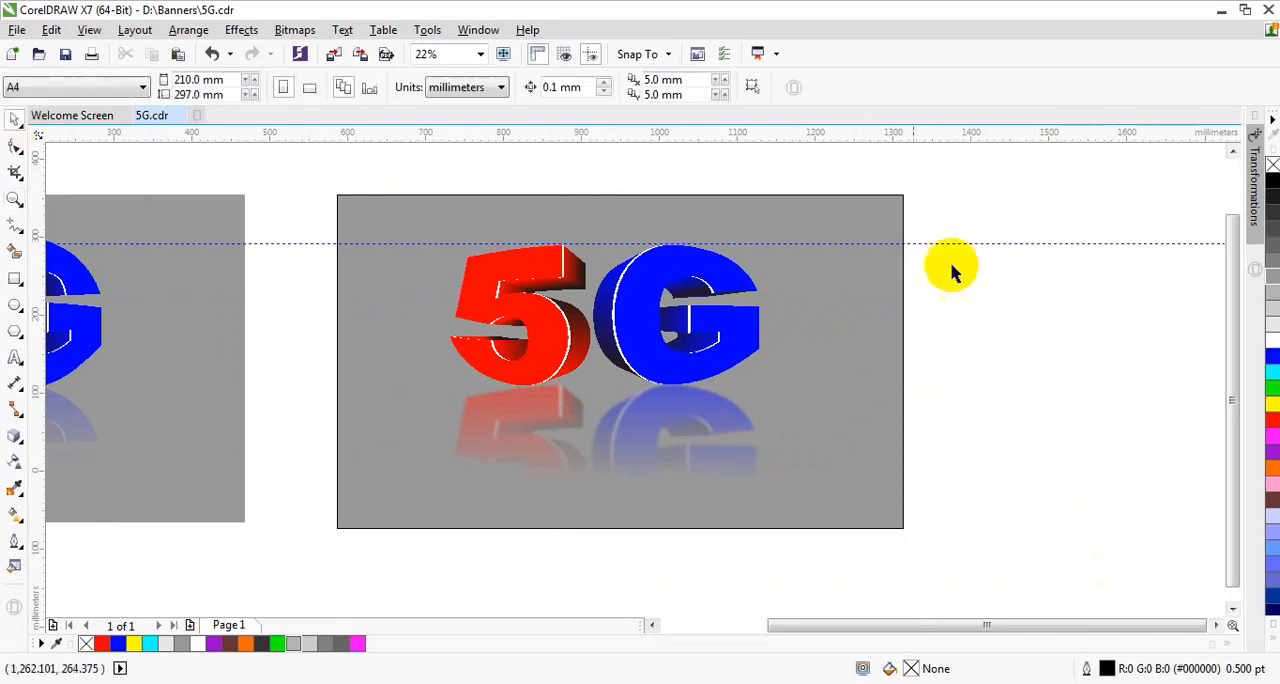
click(900, 200)
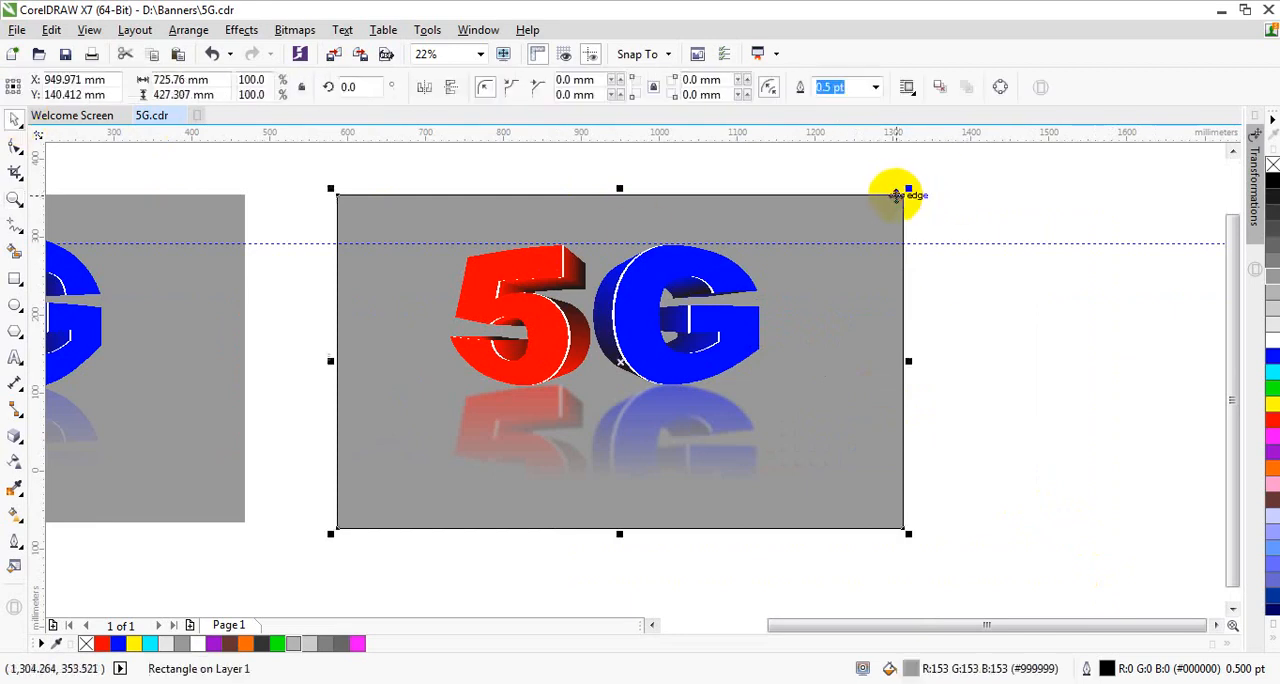
click(876, 87)
click(842, 106)
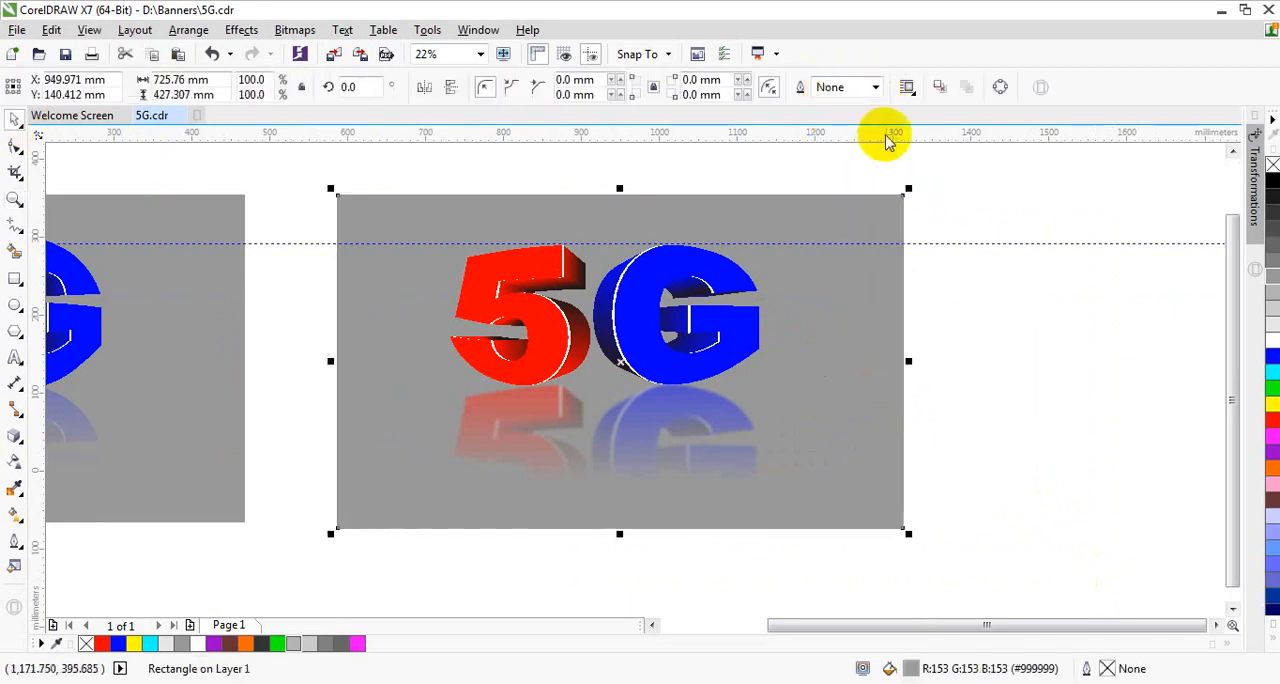
Step: Try a lighter grey #B3B3B3 fill on the background rectangle and return it to #999999
click(1272, 298)
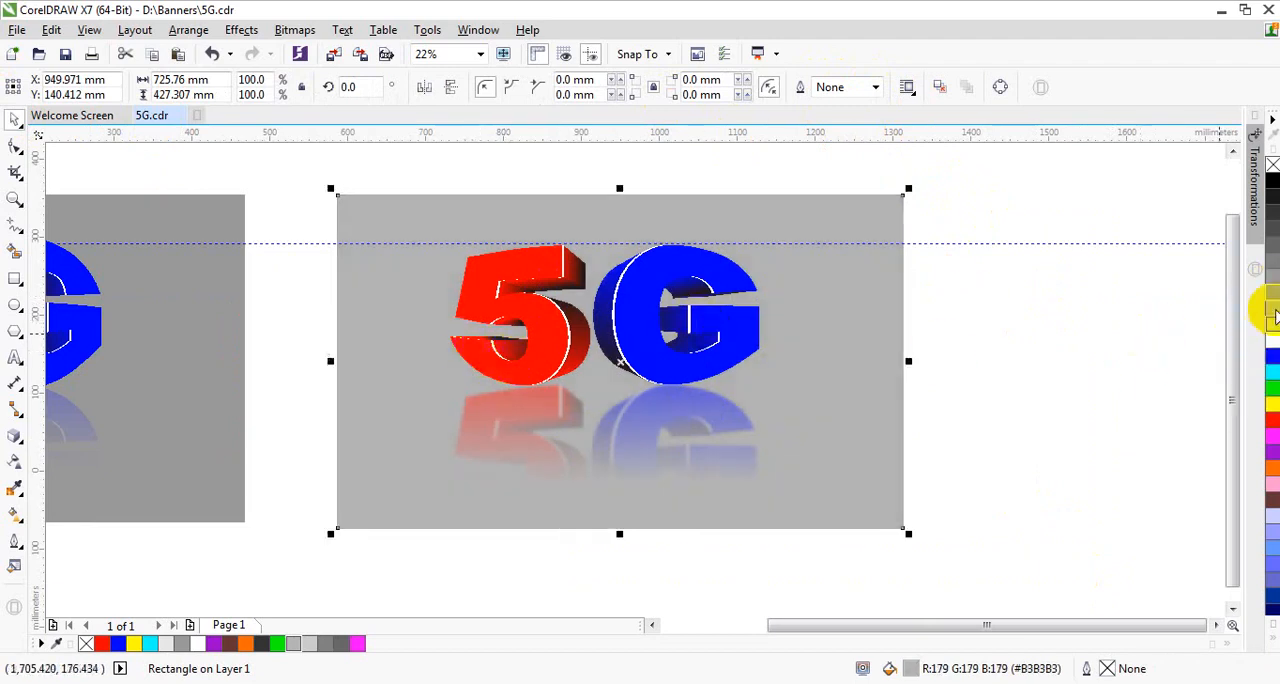
click(1268, 275)
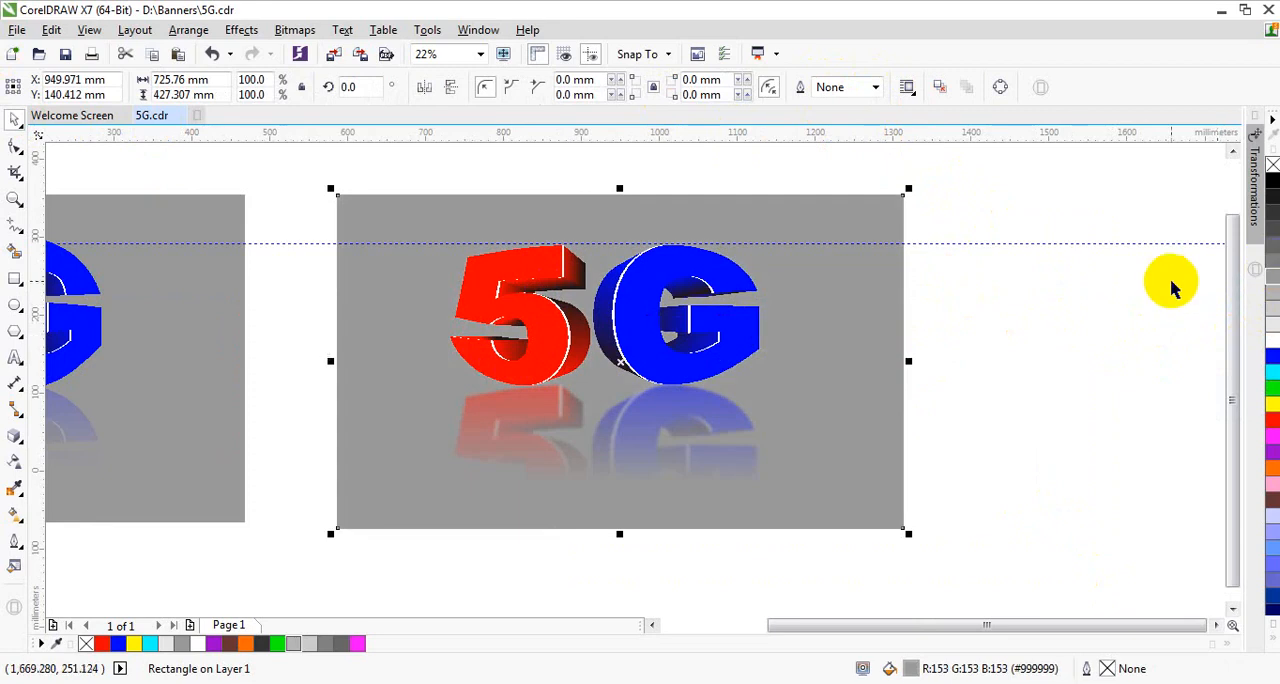
Step: Select the grey background rectangle together with the 5G lettering and its reflection
click(1000, 205)
drag(288, 170, 1043, 622)
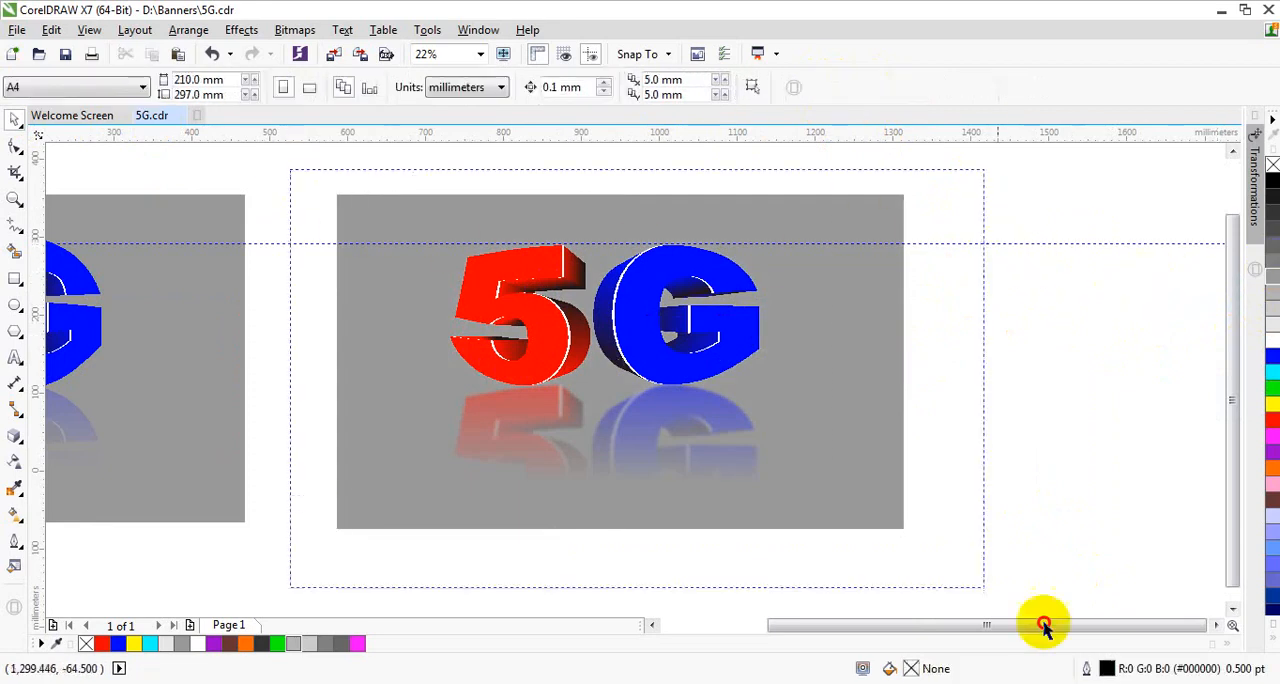